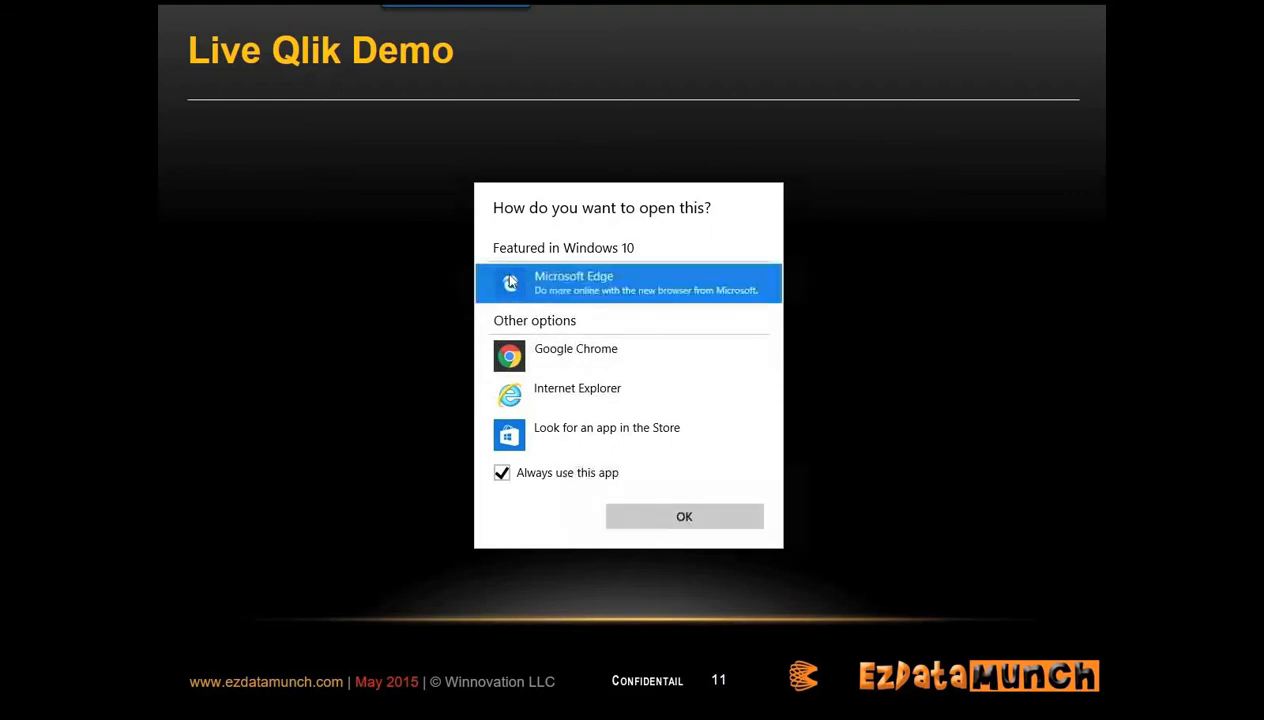
Step: Open the demo link in Microsoft Edge, watch the Qlik Gartner BI Bake Off App highlights in full screen, and leave full screen
click(648, 512)
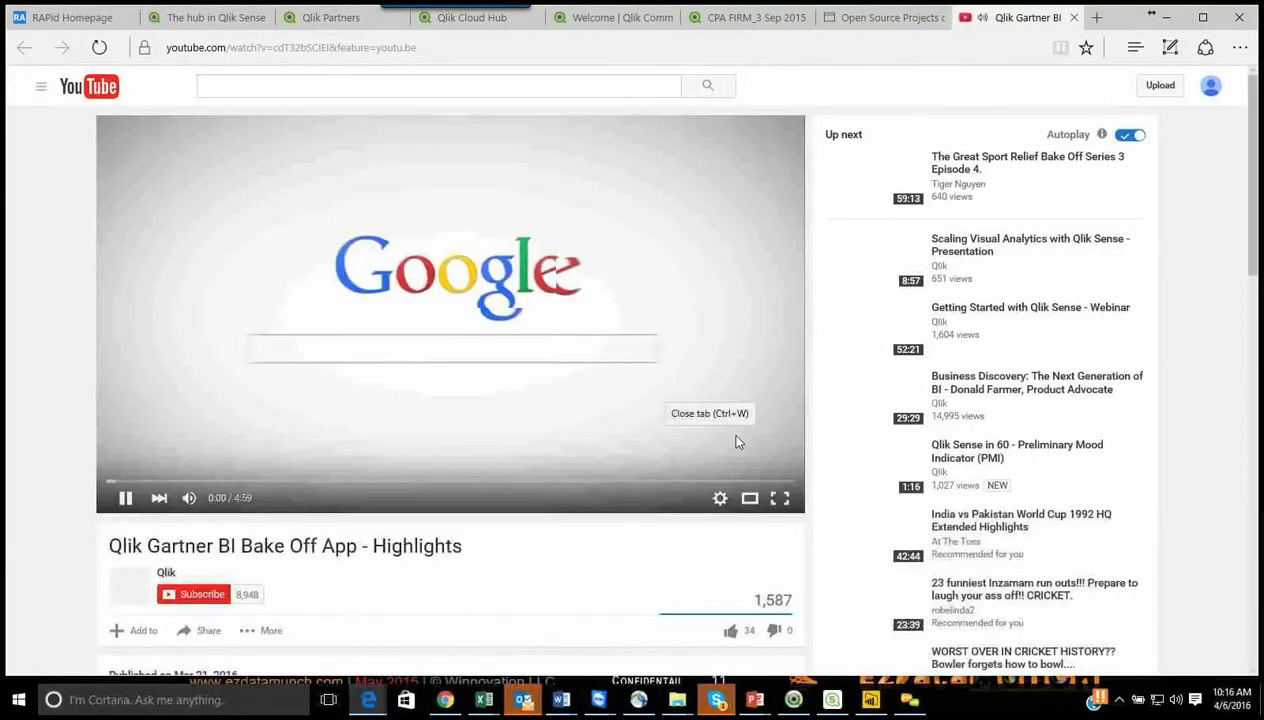
click(779, 500)
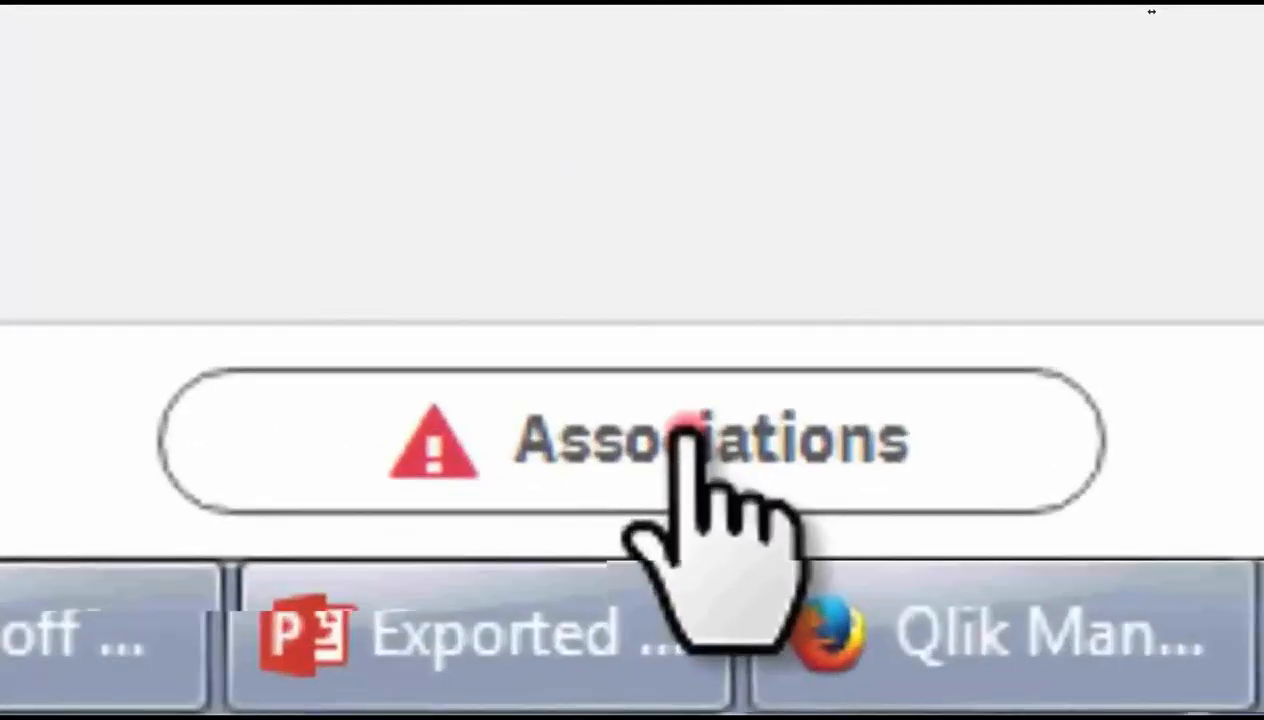
click(663, 577)
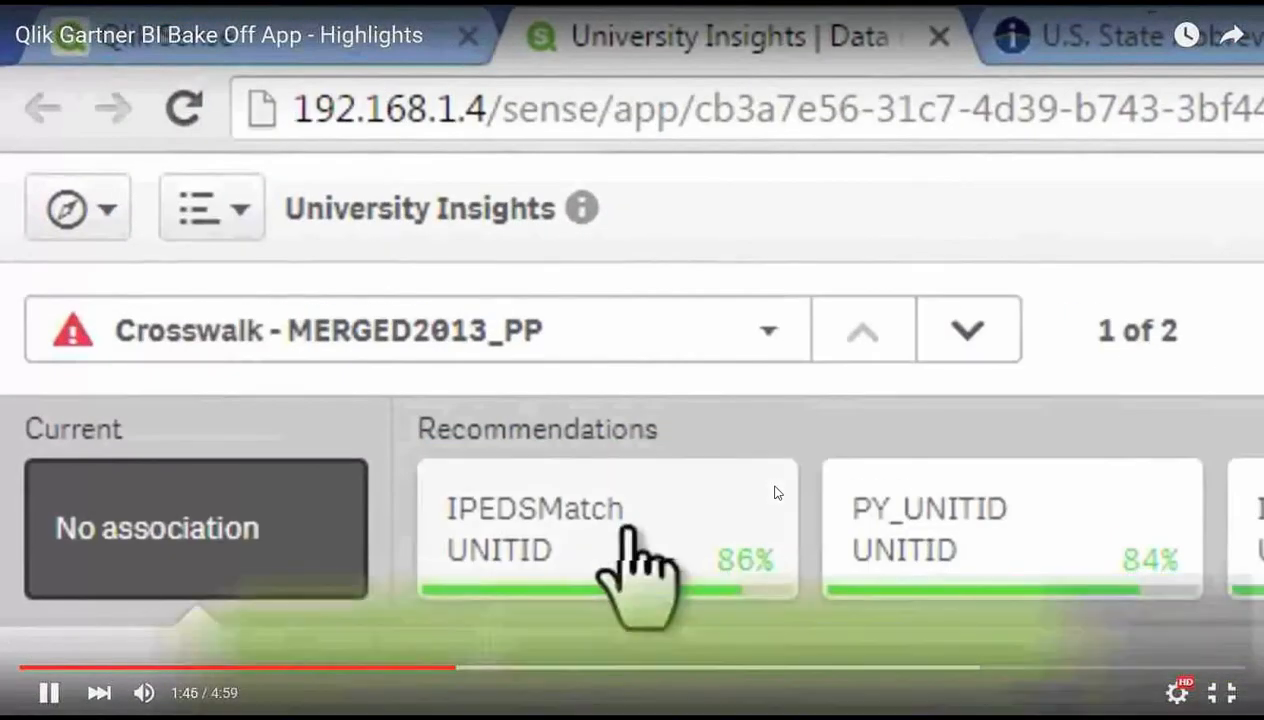
click(435, 368)
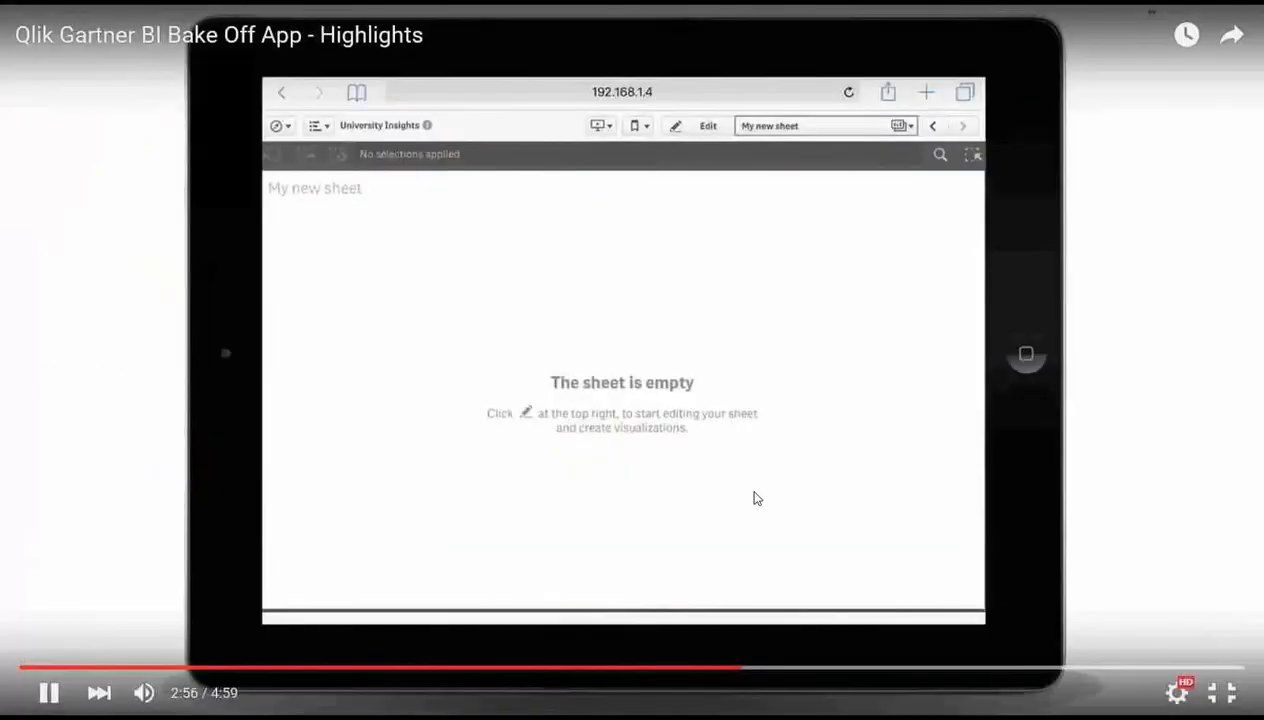
key(Escape)
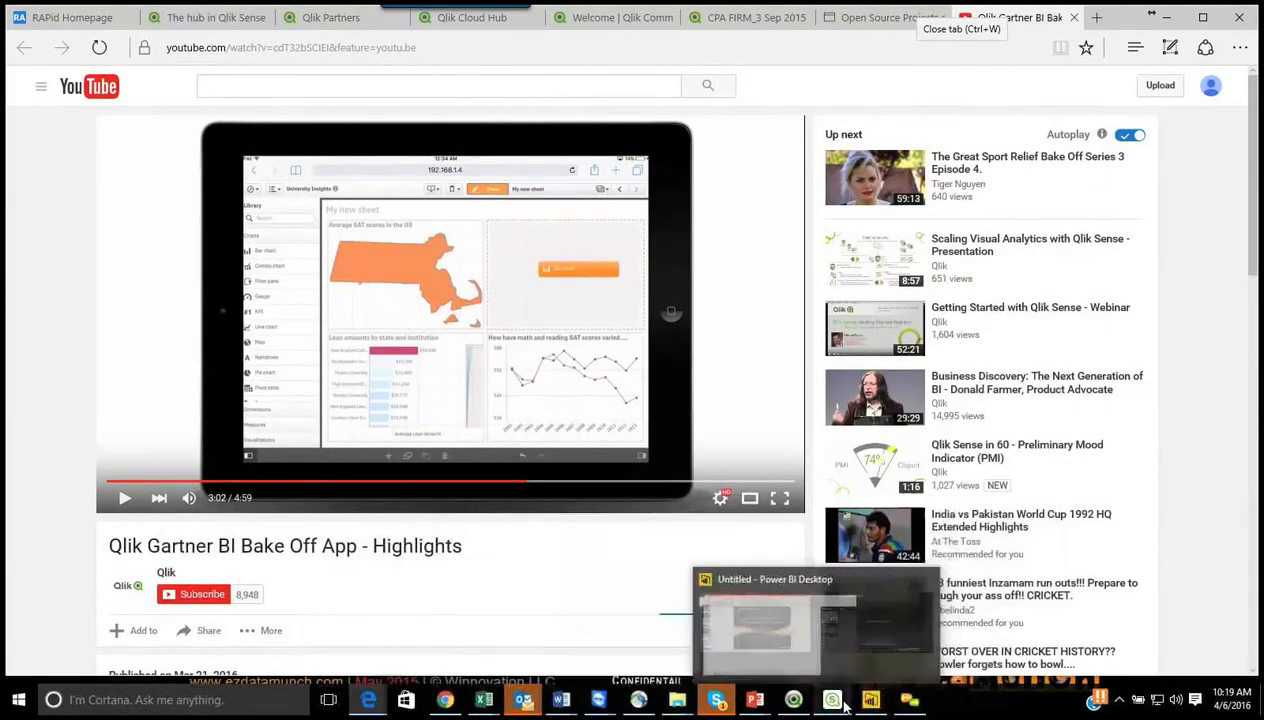
Step: Switch to Qlik Sense Desktop, create a new app named Webinar-Demo from the hub, and open it
click(780, 610)
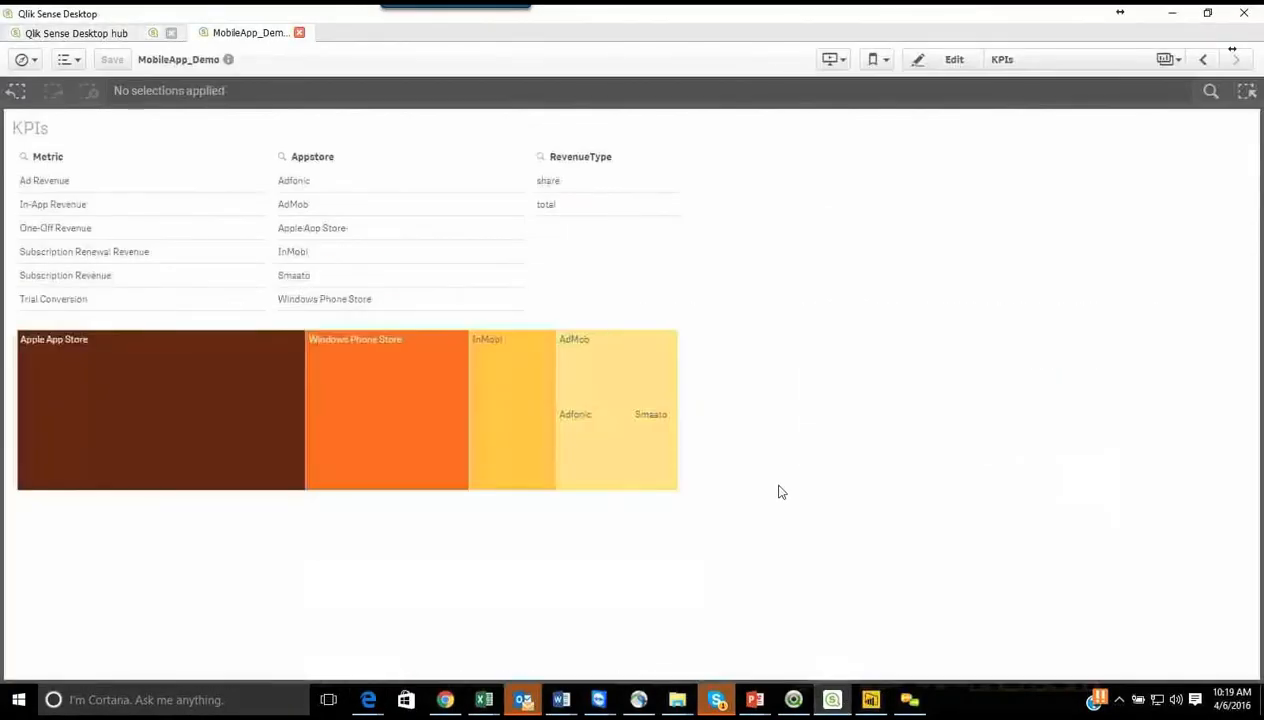
click(112, 34)
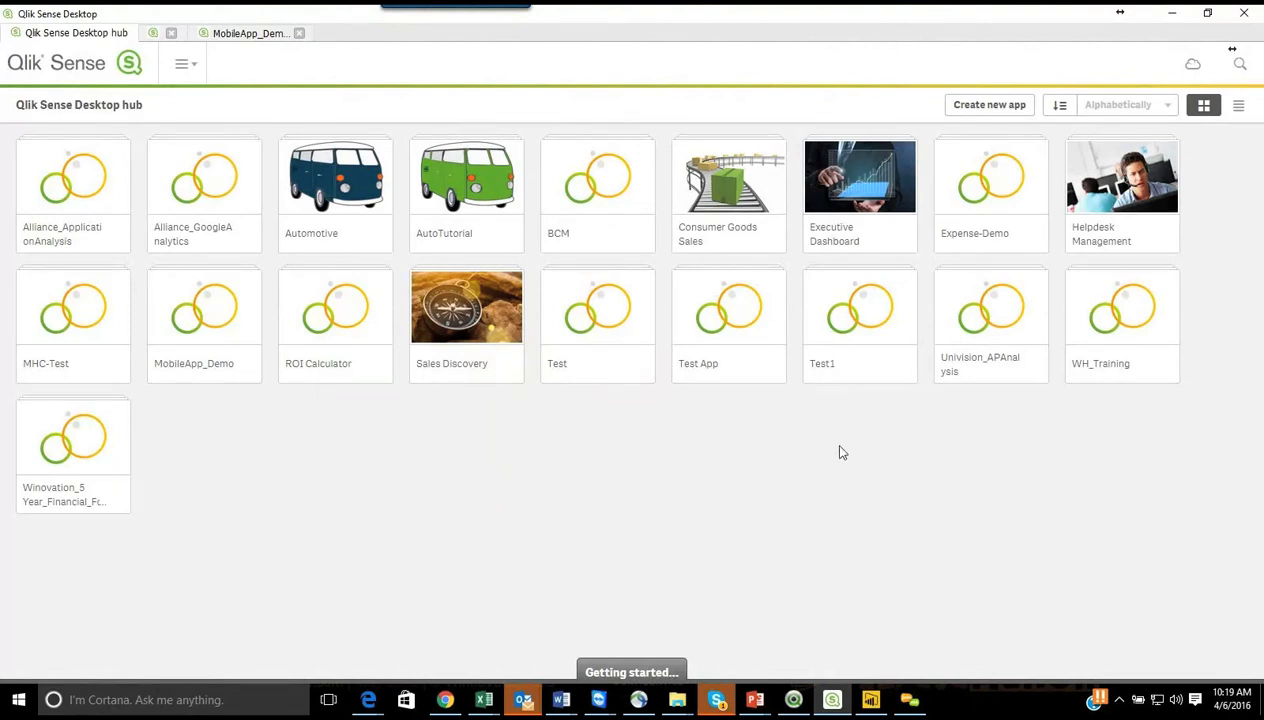
click(990, 105)
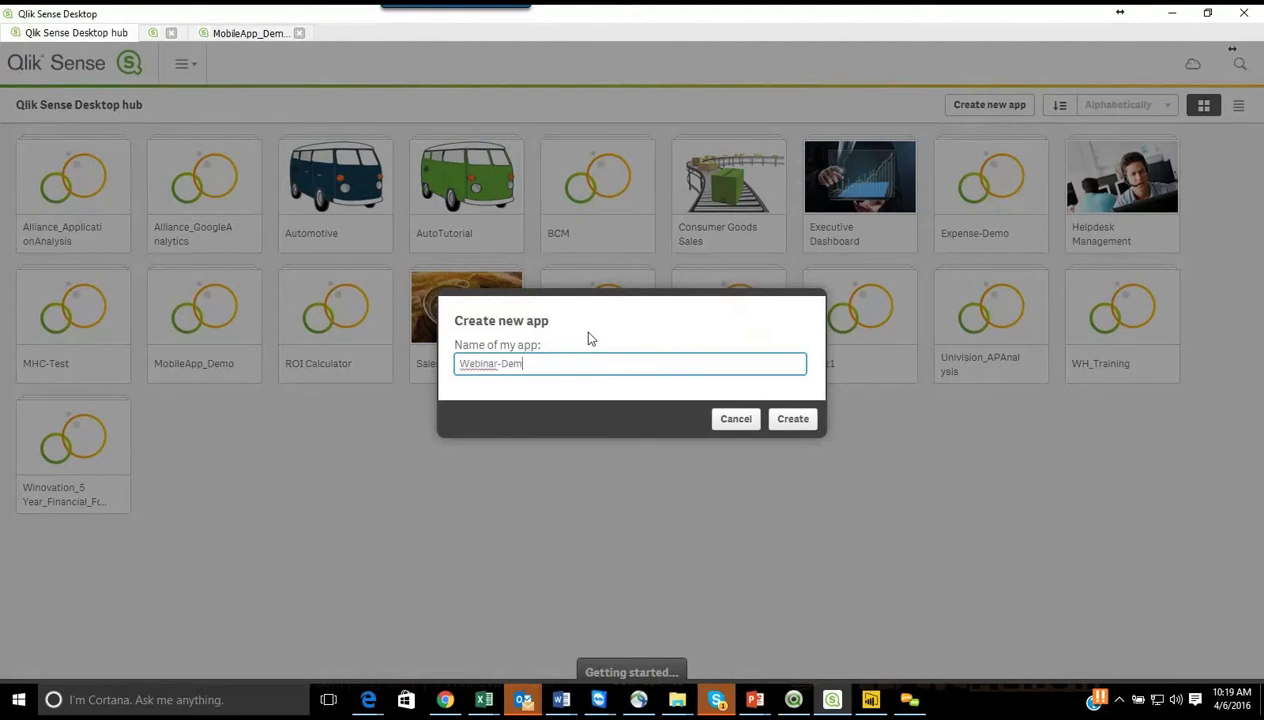
click(810, 421)
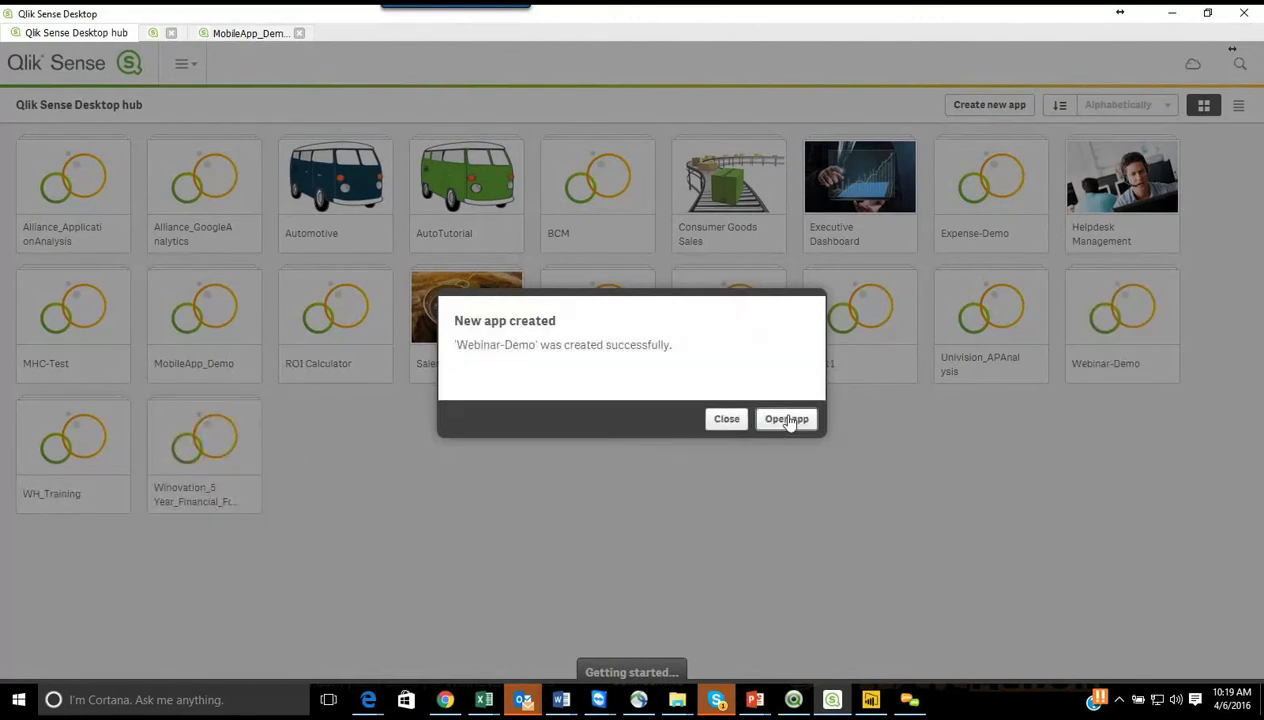
click(789, 420)
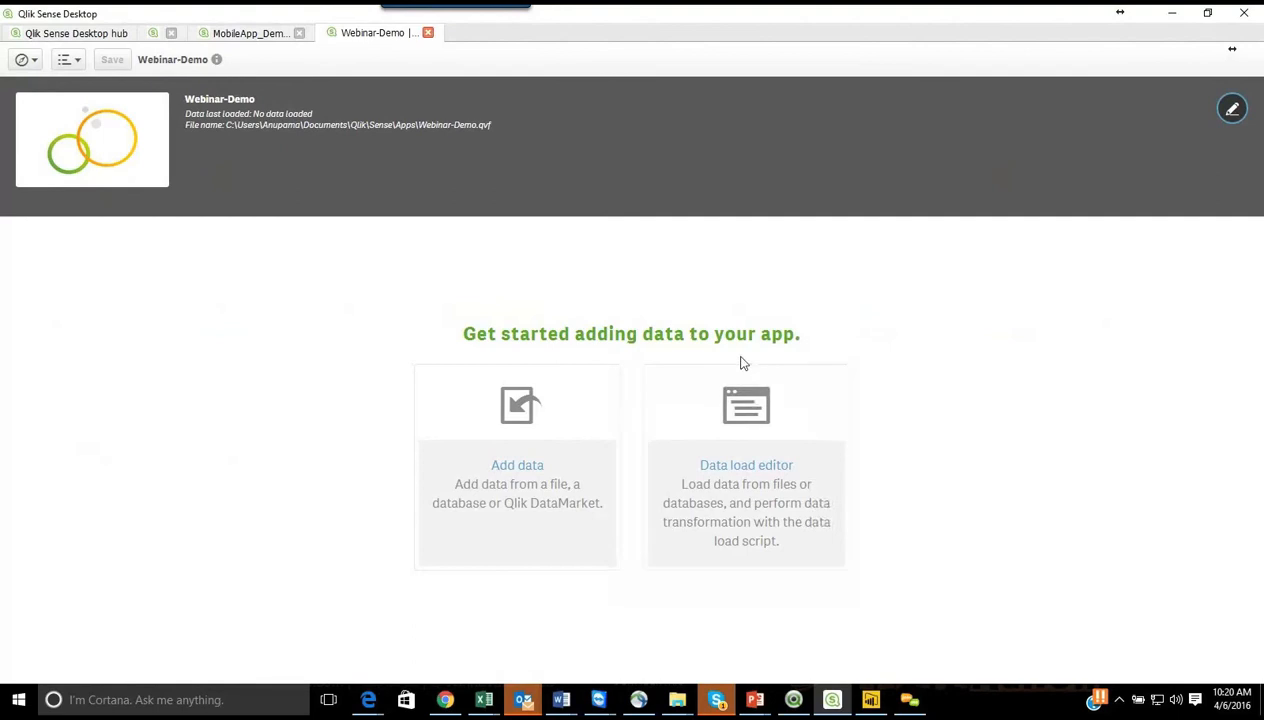
Step: Start adding data to the app, look through the Qlik DataMarket sources, and return to connecting own data
click(545, 435)
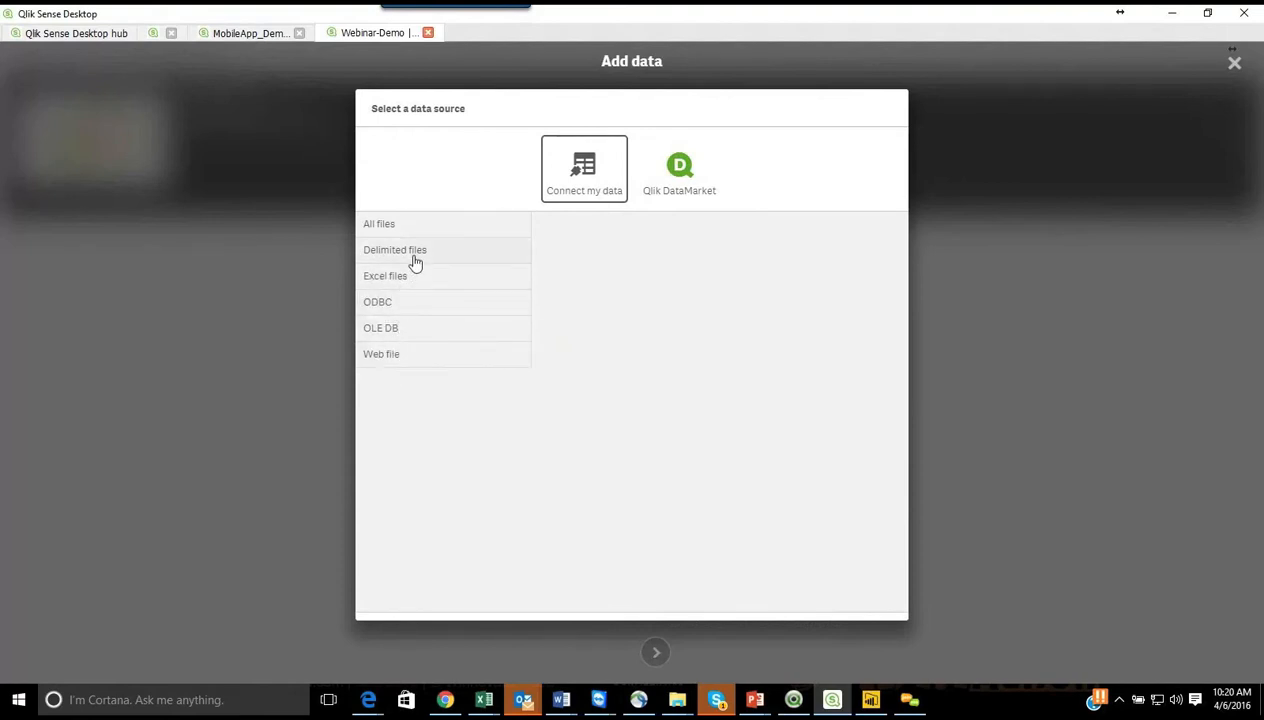
click(684, 176)
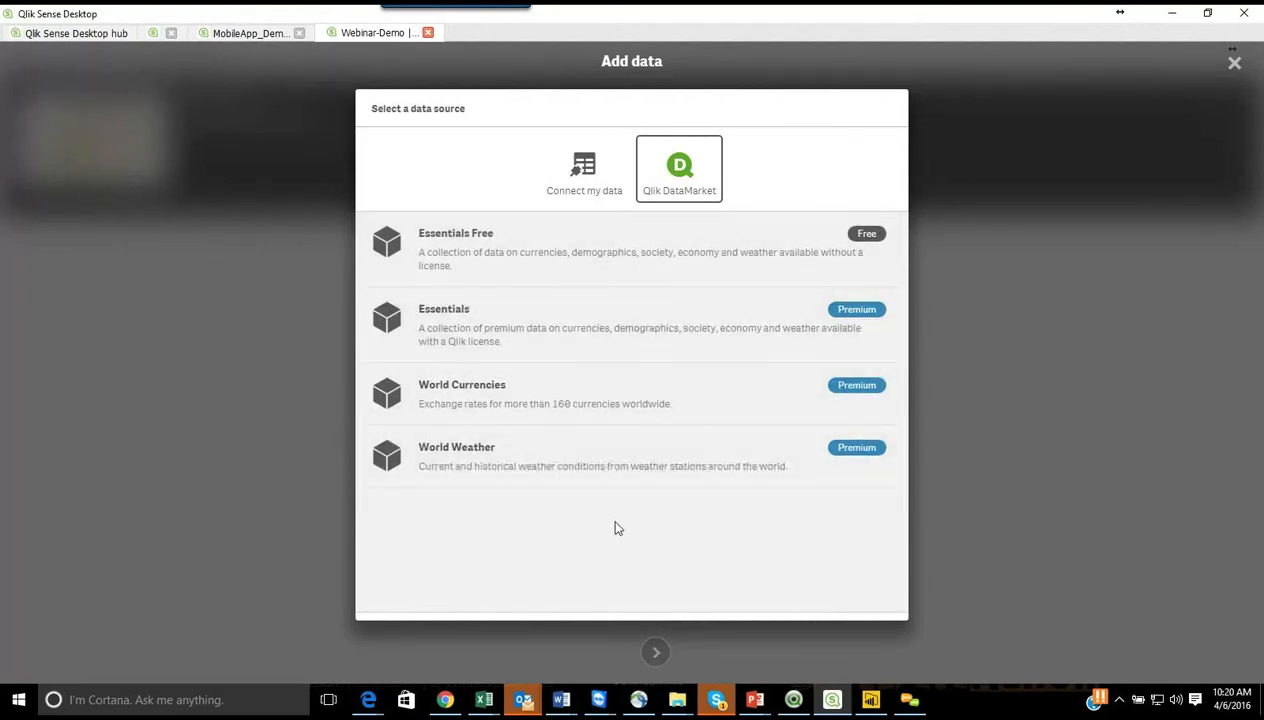
click(586, 178)
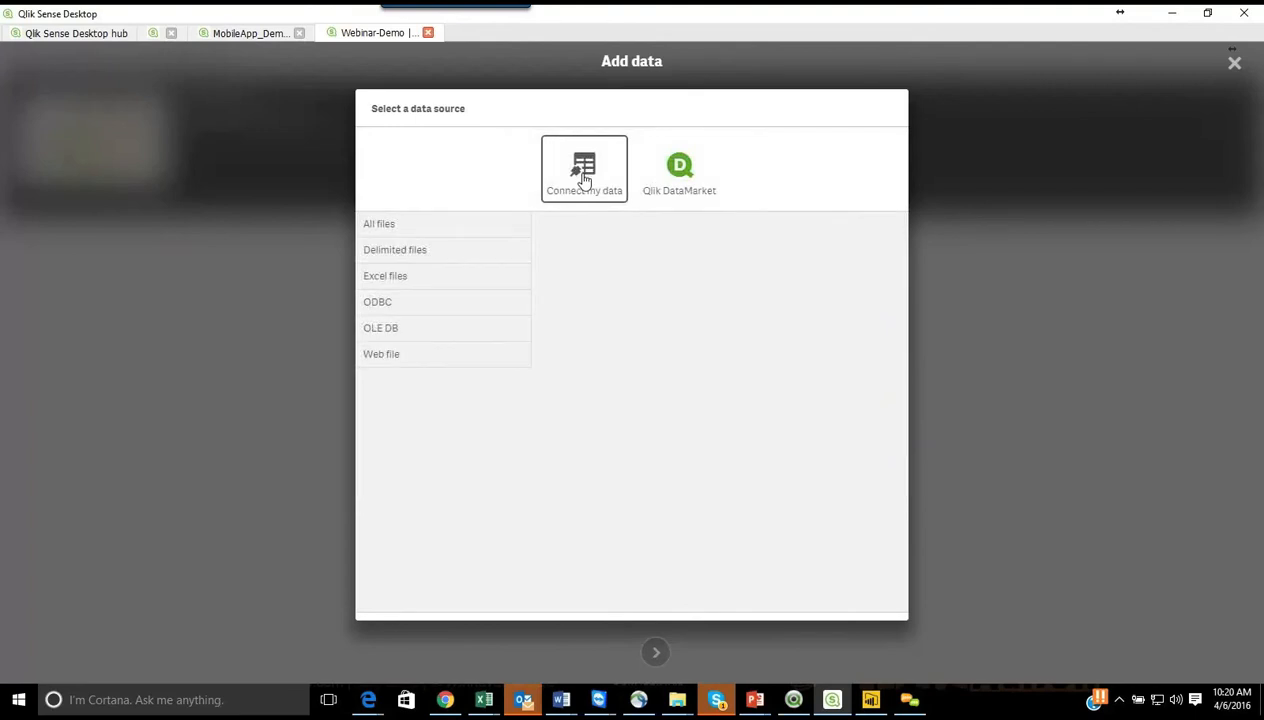
Step: Choose all files as the data source and browse to the folder C:\EzDataMunch\marketing
click(429, 226)
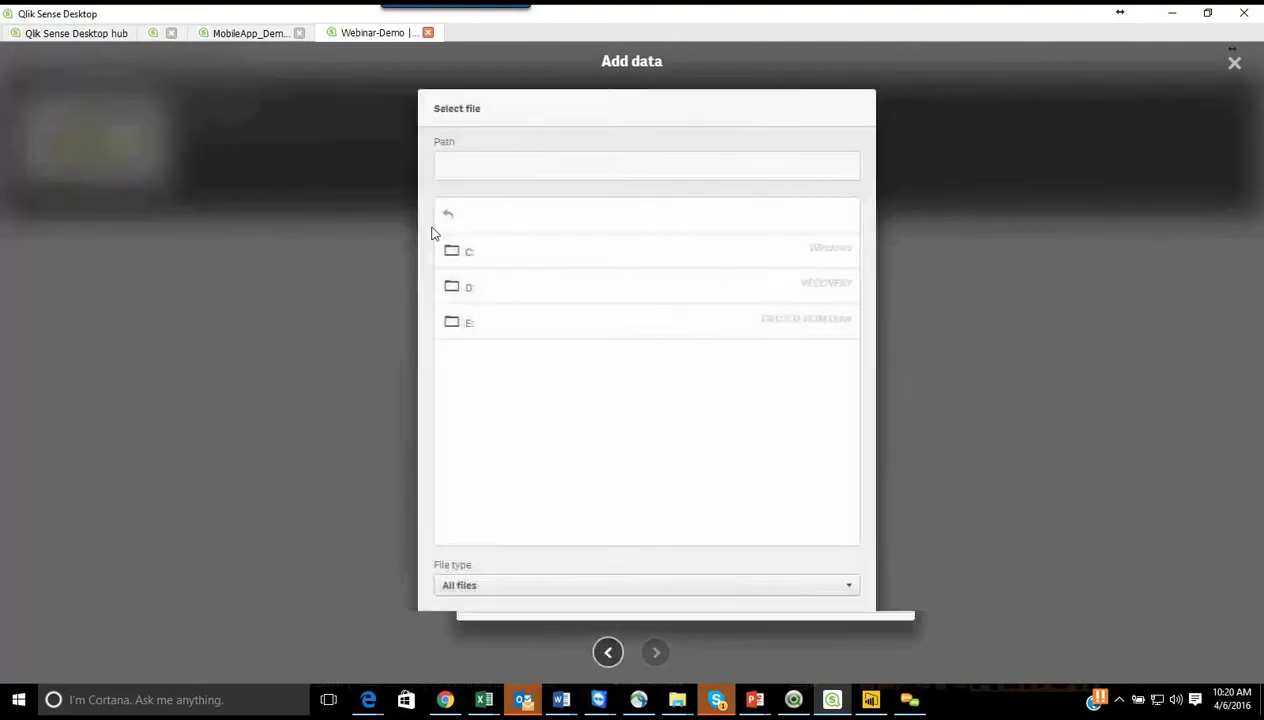
click(486, 257)
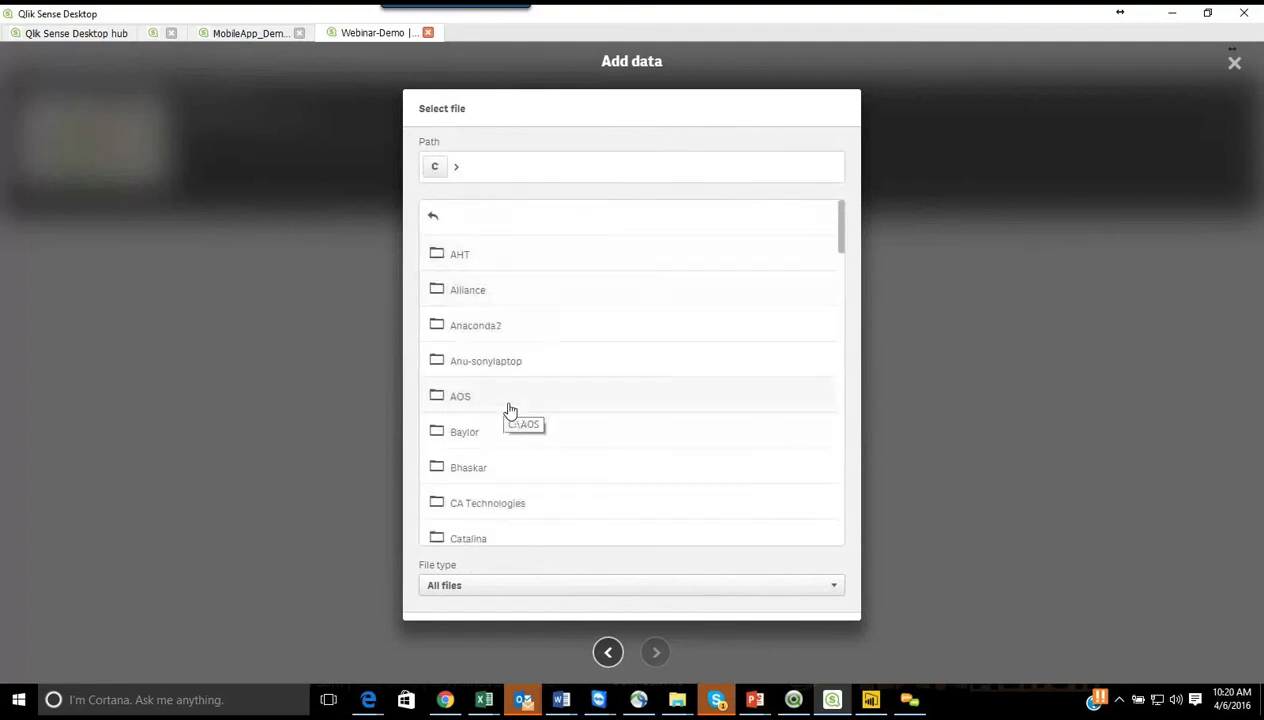
scroll(510, 411, down, 5)
click(517, 366)
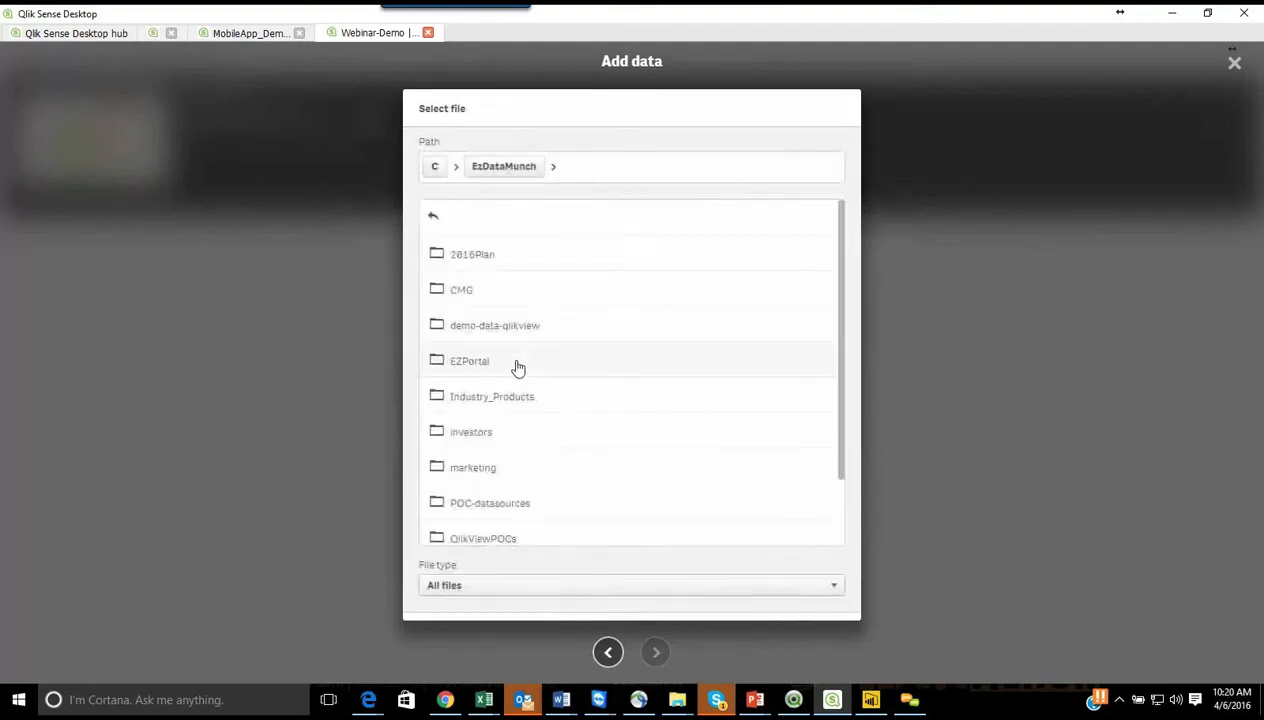
click(517, 467)
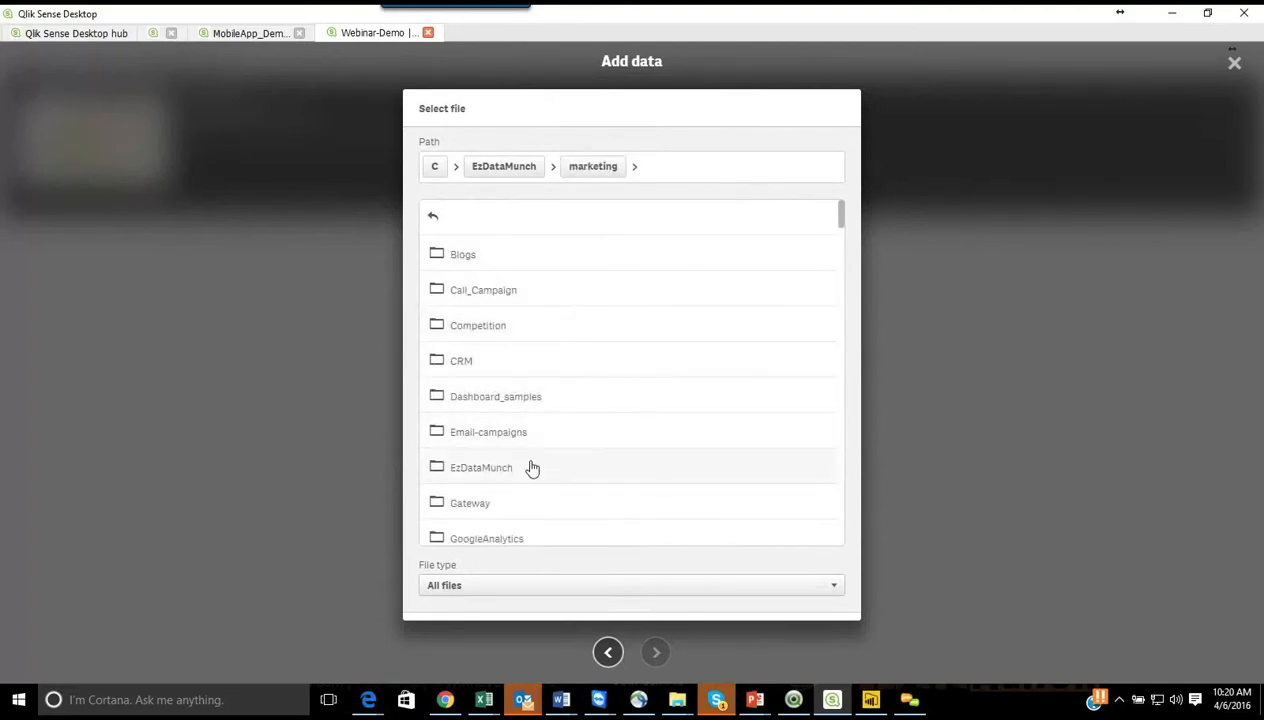
Step: Go to Webinars\Power BI Vs Qlik\RevenueData and choose Distimo_revenue_export_at_2013-12-05.csv as the file to import
scroll(532, 468, down, 10)
scroll(532, 468, down, 4)
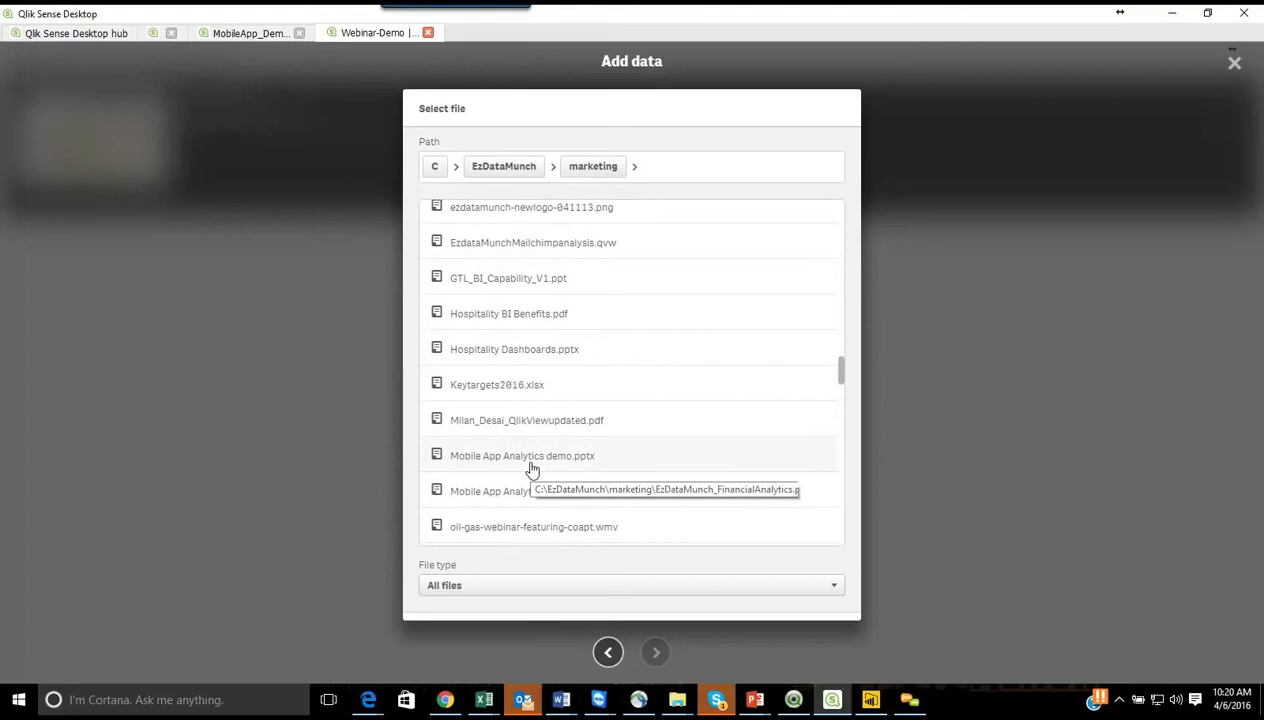
scroll(561, 410, up, 8)
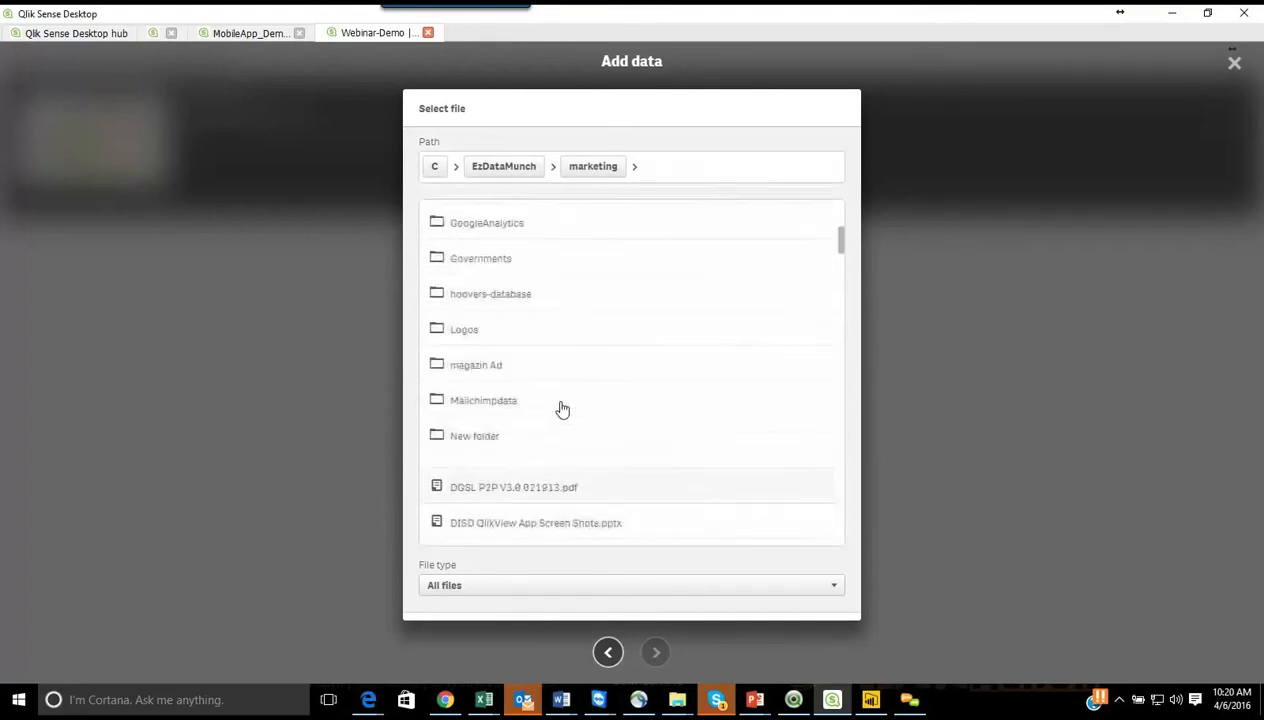
scroll(561, 410, up, 5)
scroll(561, 410, down, 5)
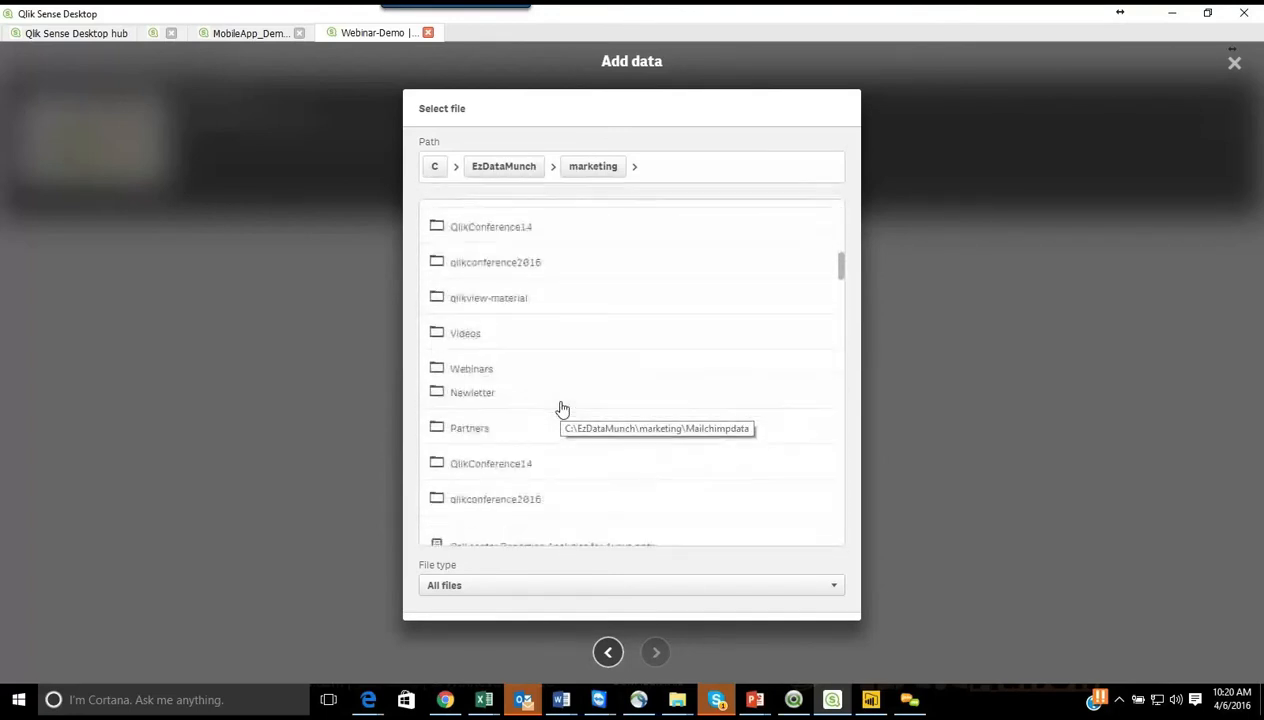
click(472, 368)
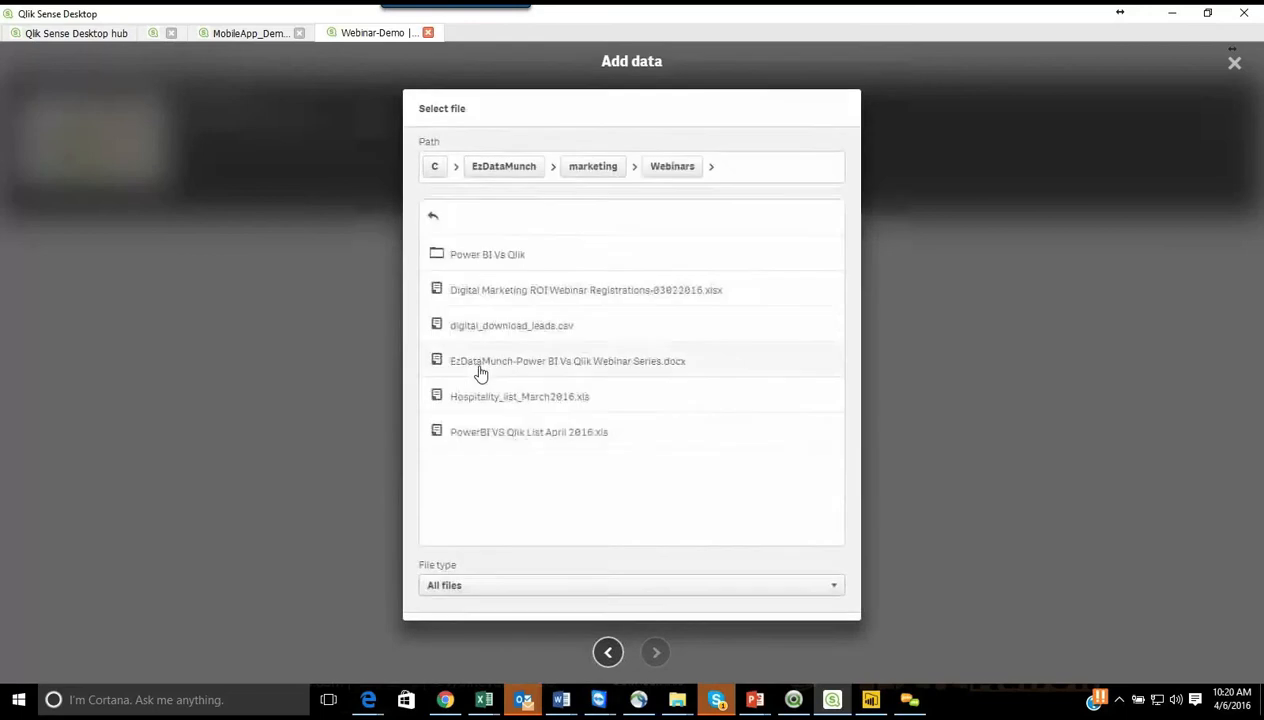
click(524, 254)
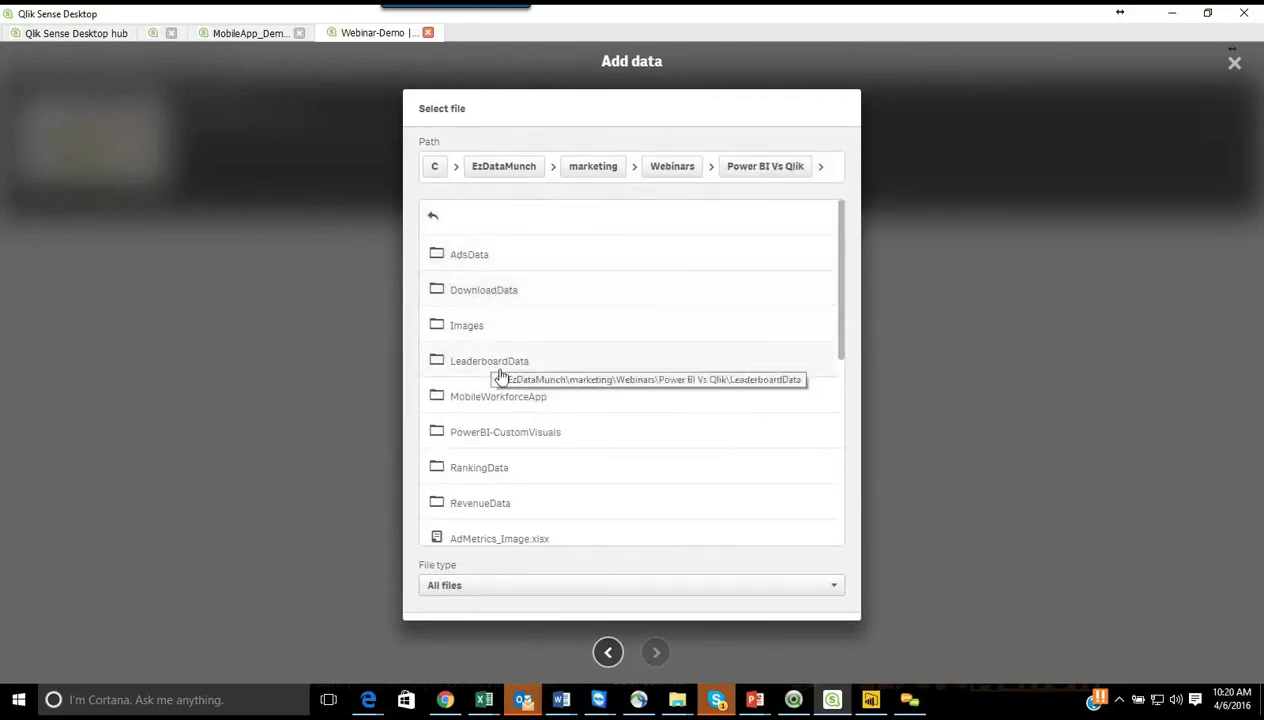
click(475, 503)
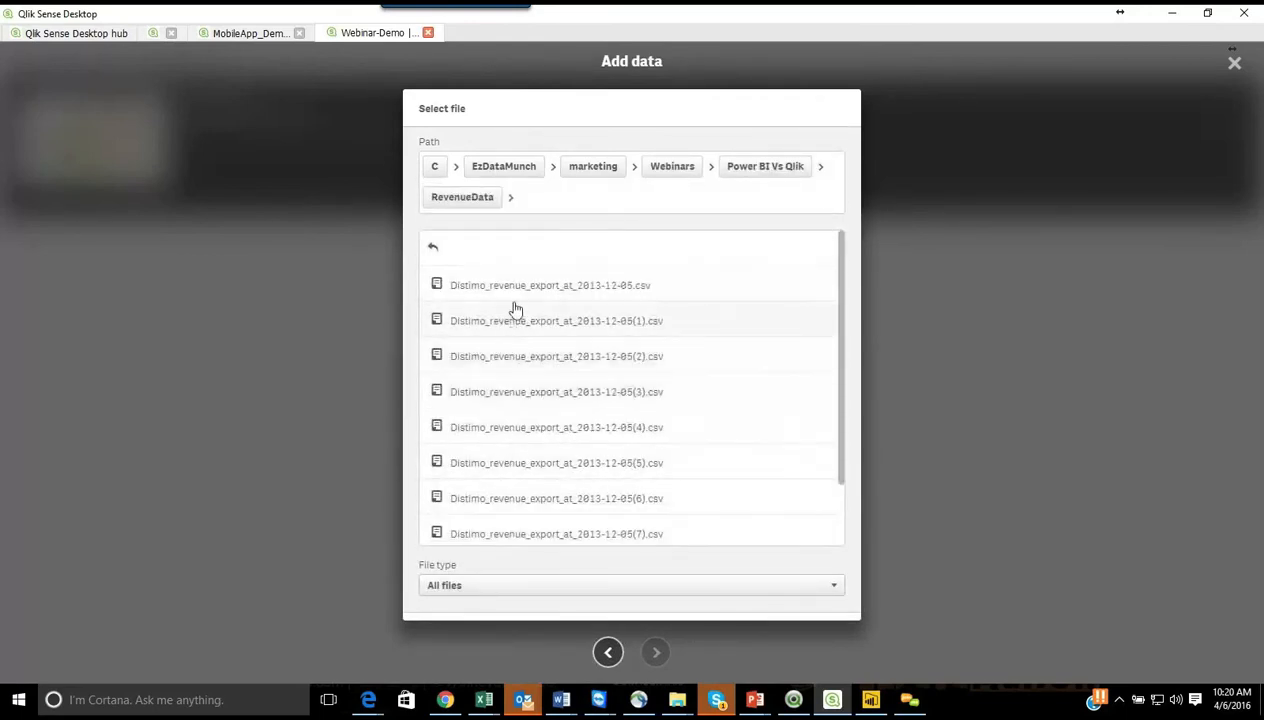
click(546, 288)
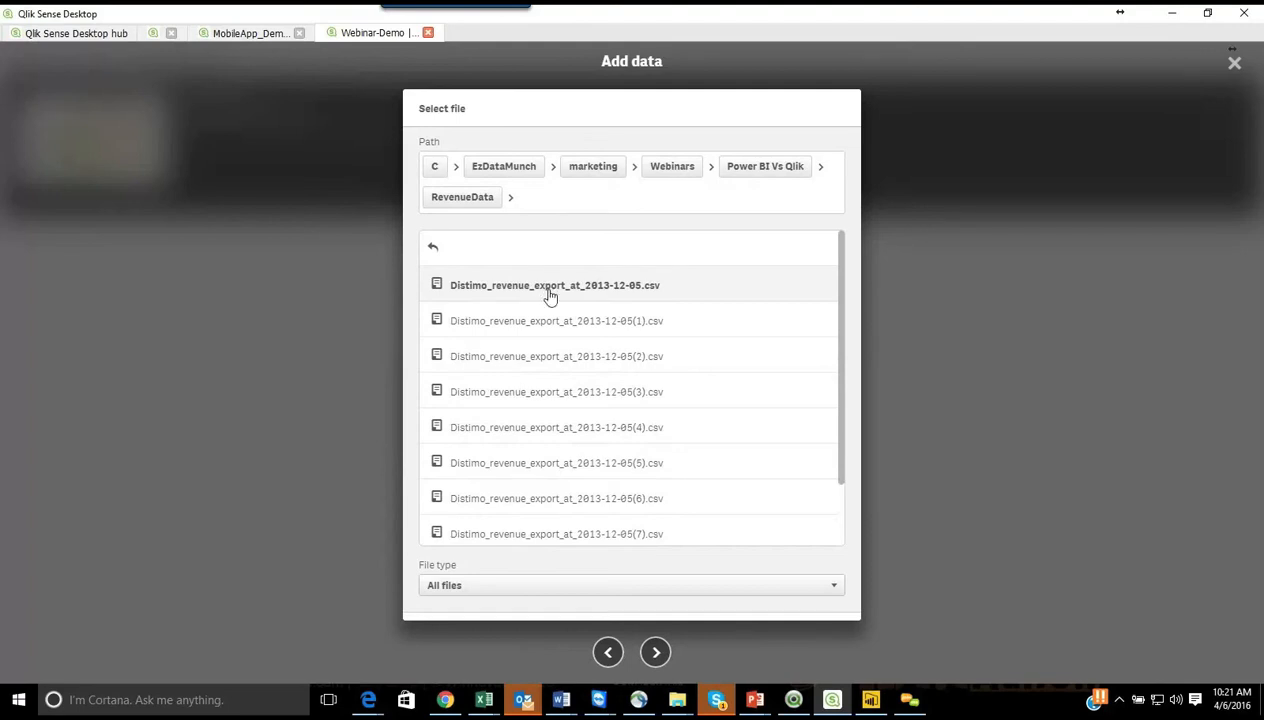
click(655, 652)
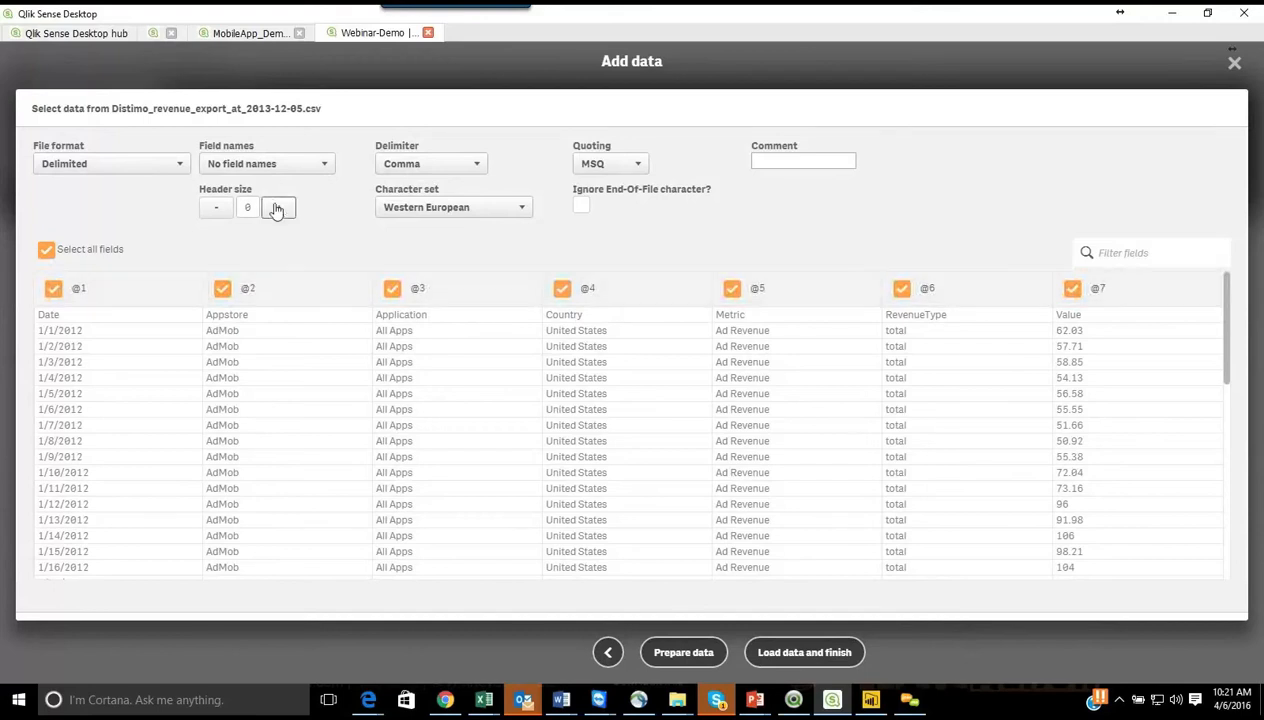
Step: Set the CSV's field names to Embedded field names and load all its fields into the app
click(272, 164)
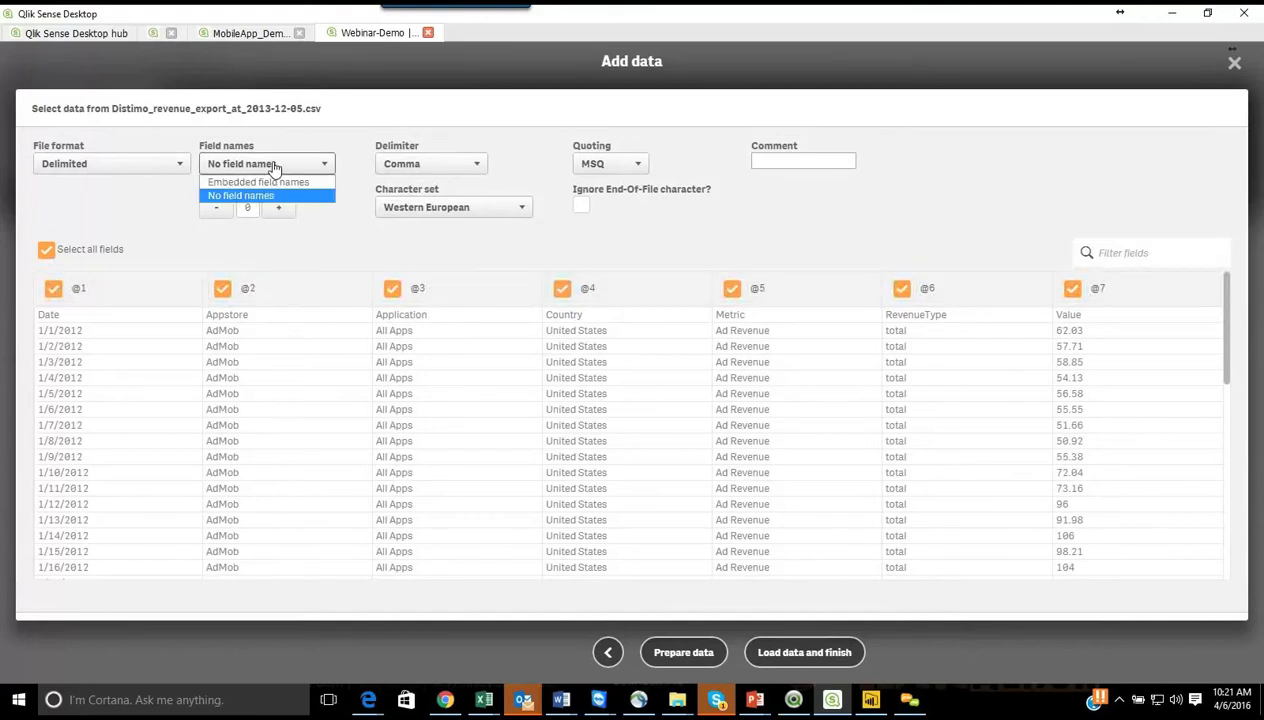
click(272, 182)
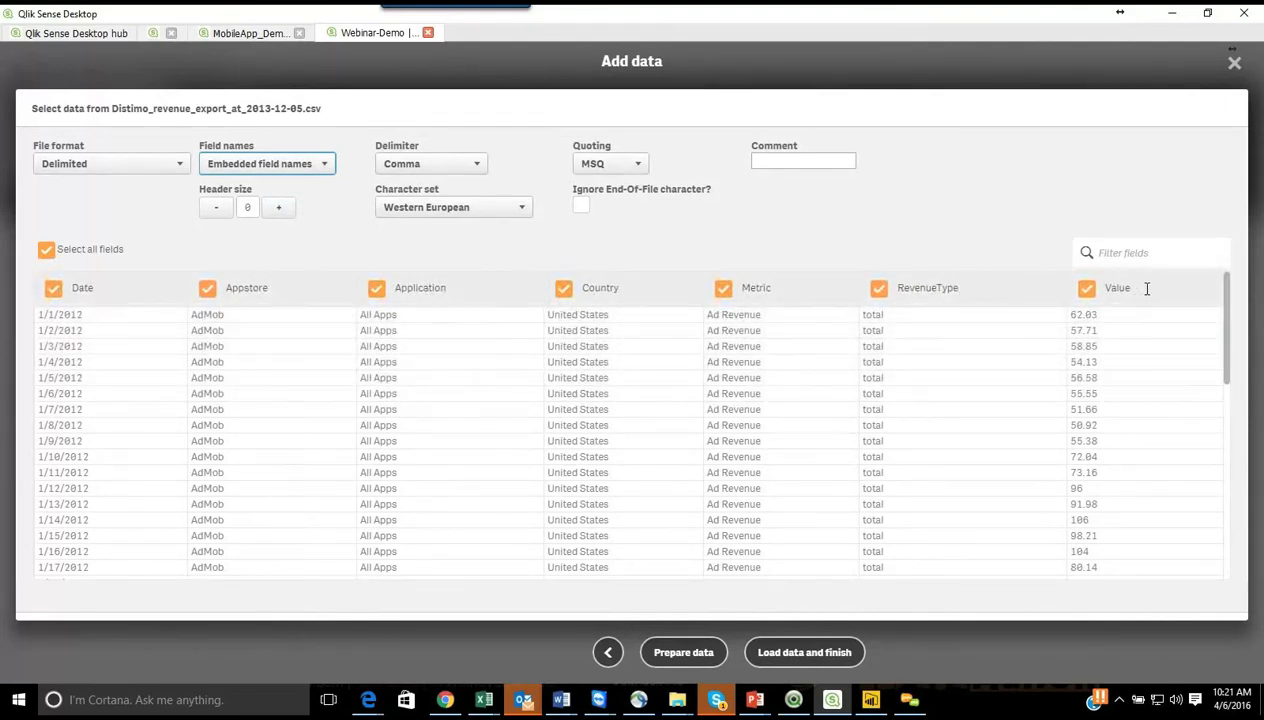
drag(1225, 316, 1219, 285)
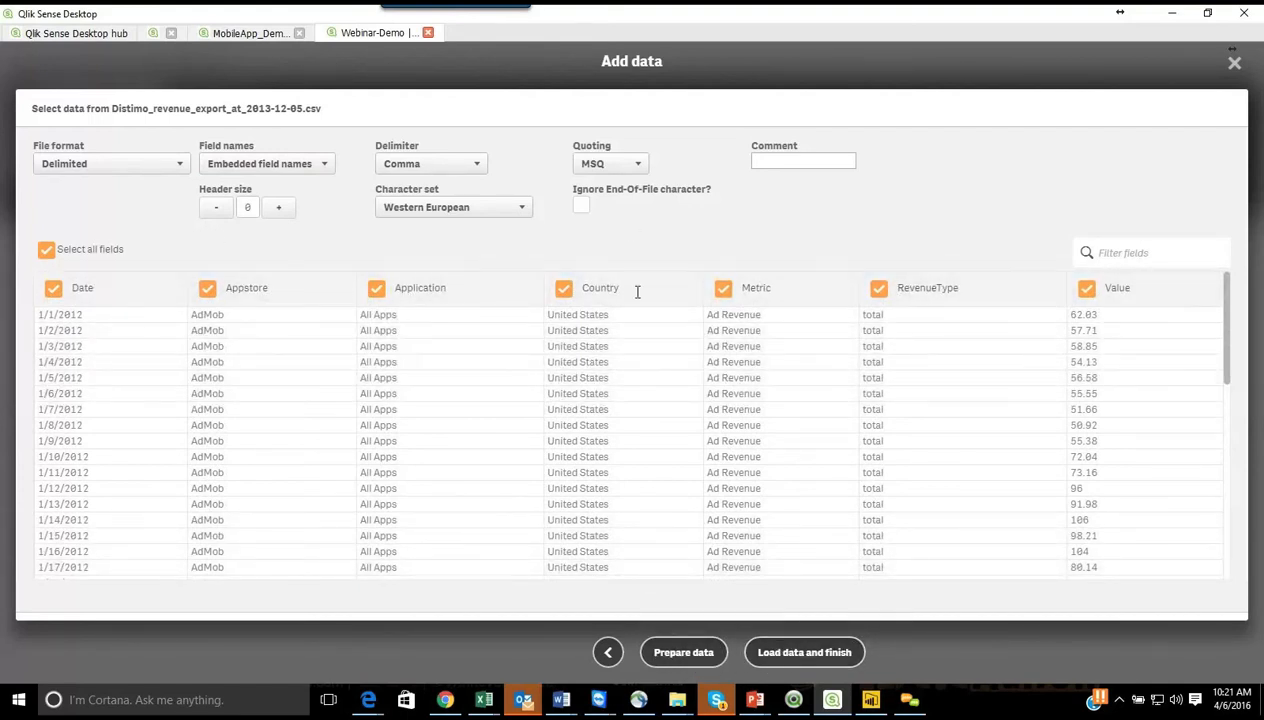
click(823, 652)
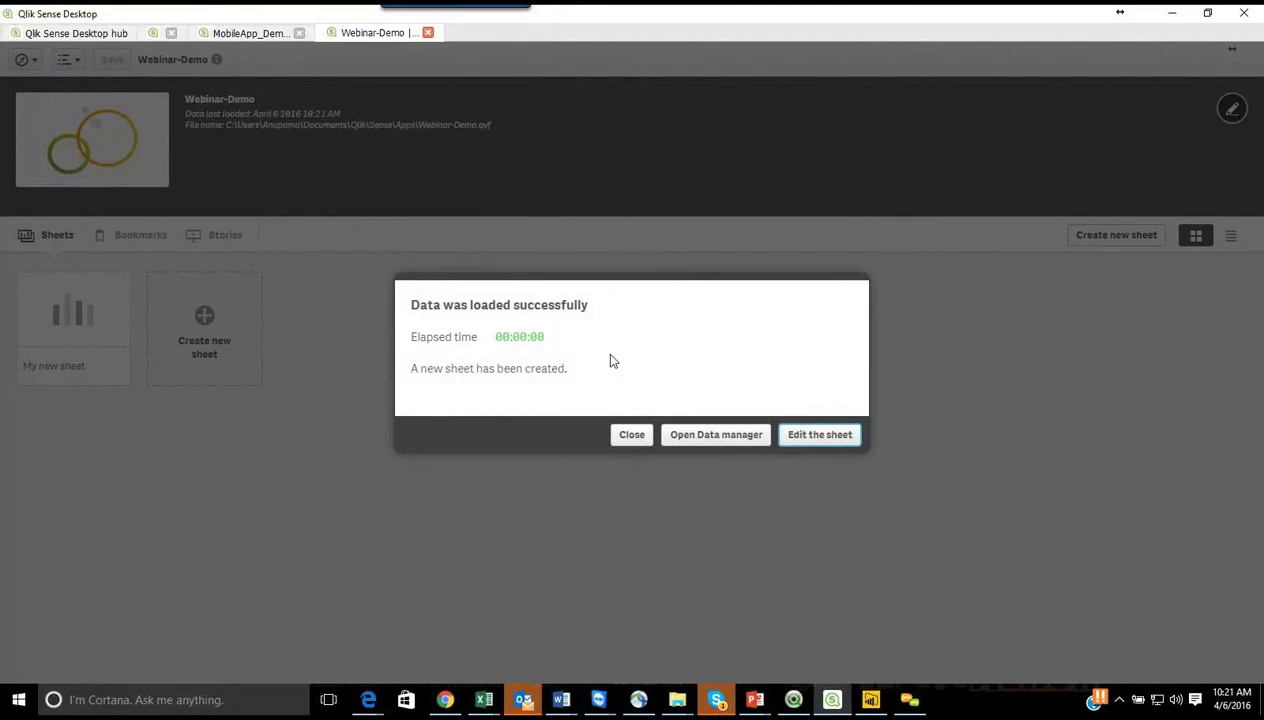
Step: Open the Distimo revenue table for editing in the Data manager and bring up its source data selections
click(725, 436)
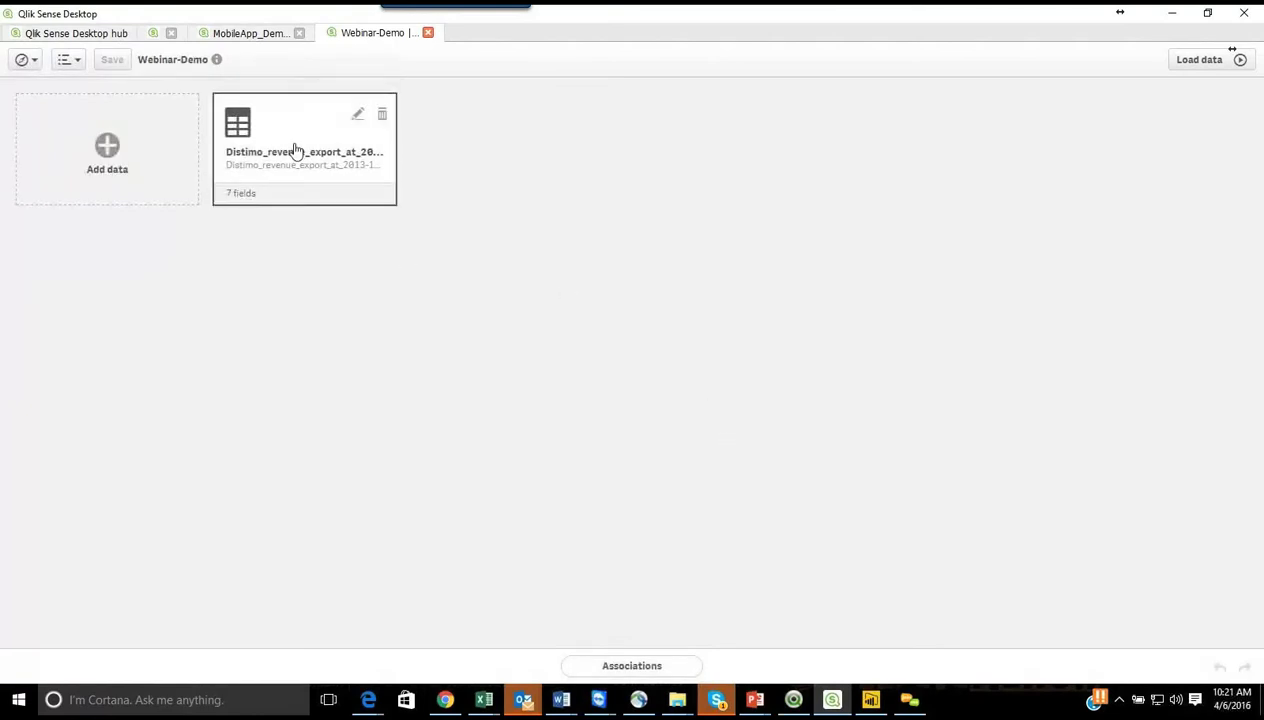
click(358, 115)
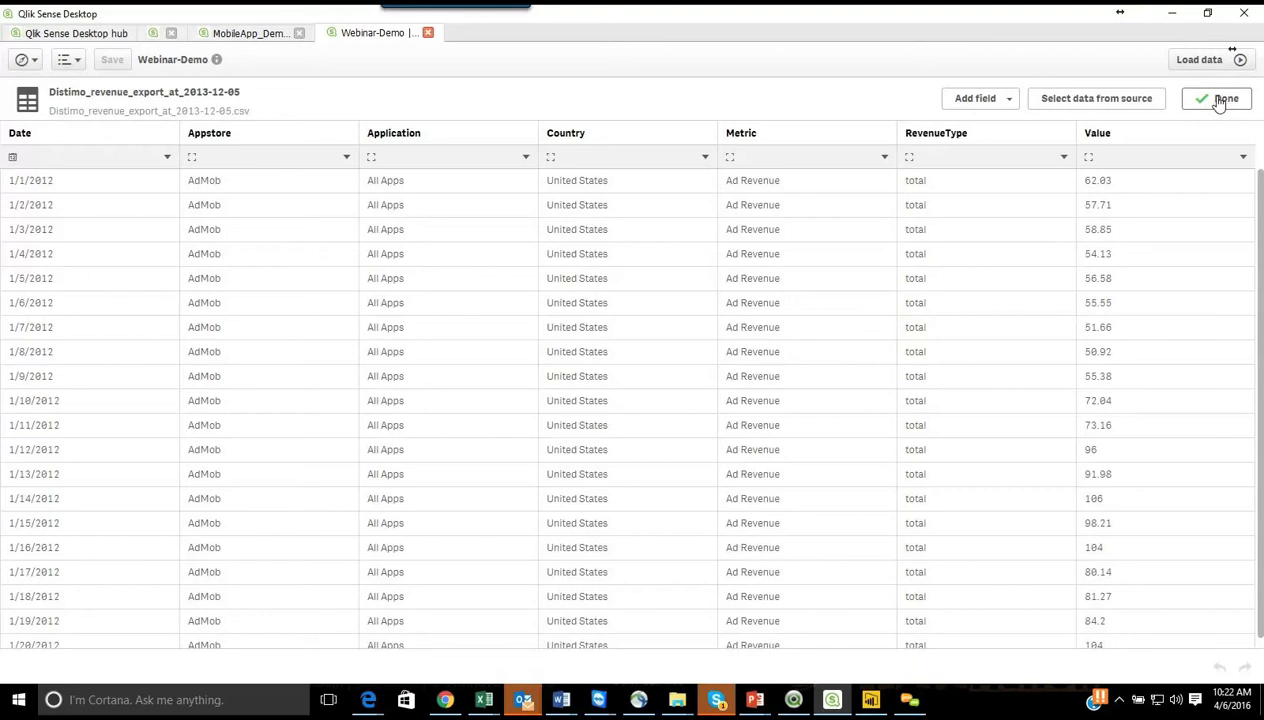
click(1129, 108)
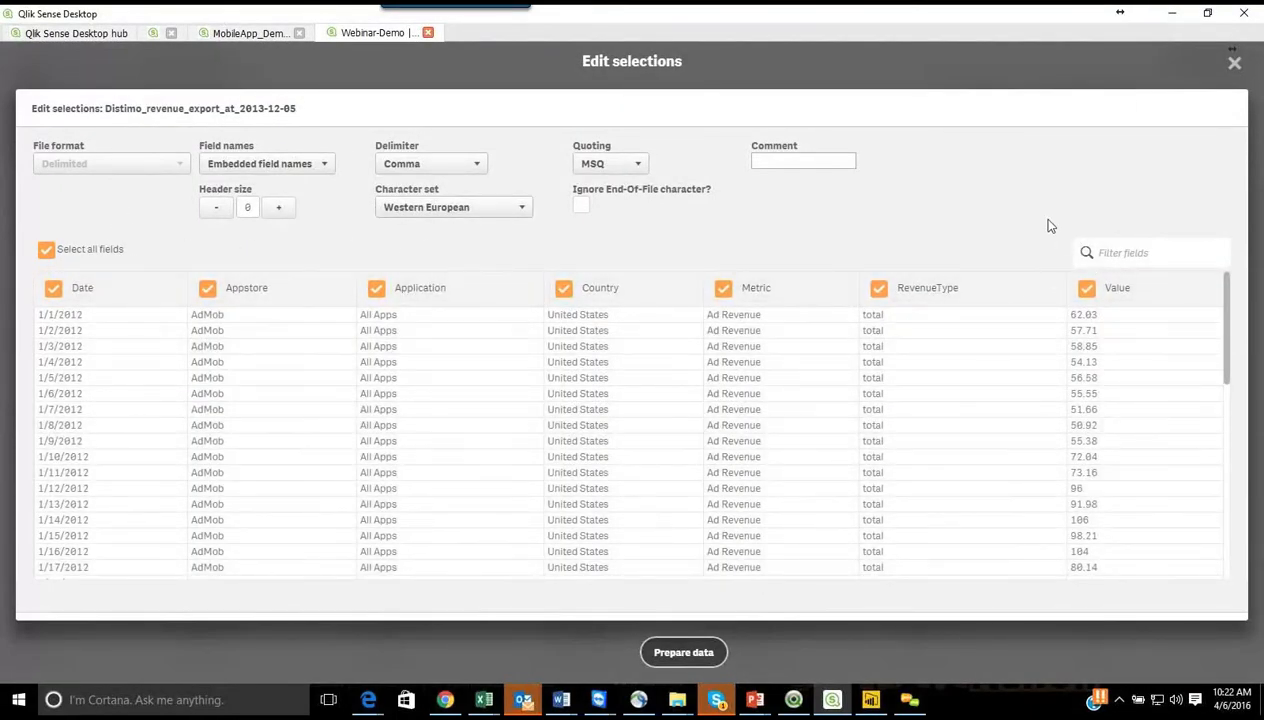
Step: Prepare the revenue table's data again with the same selections, finish editing the table, and save the app
click(713, 652)
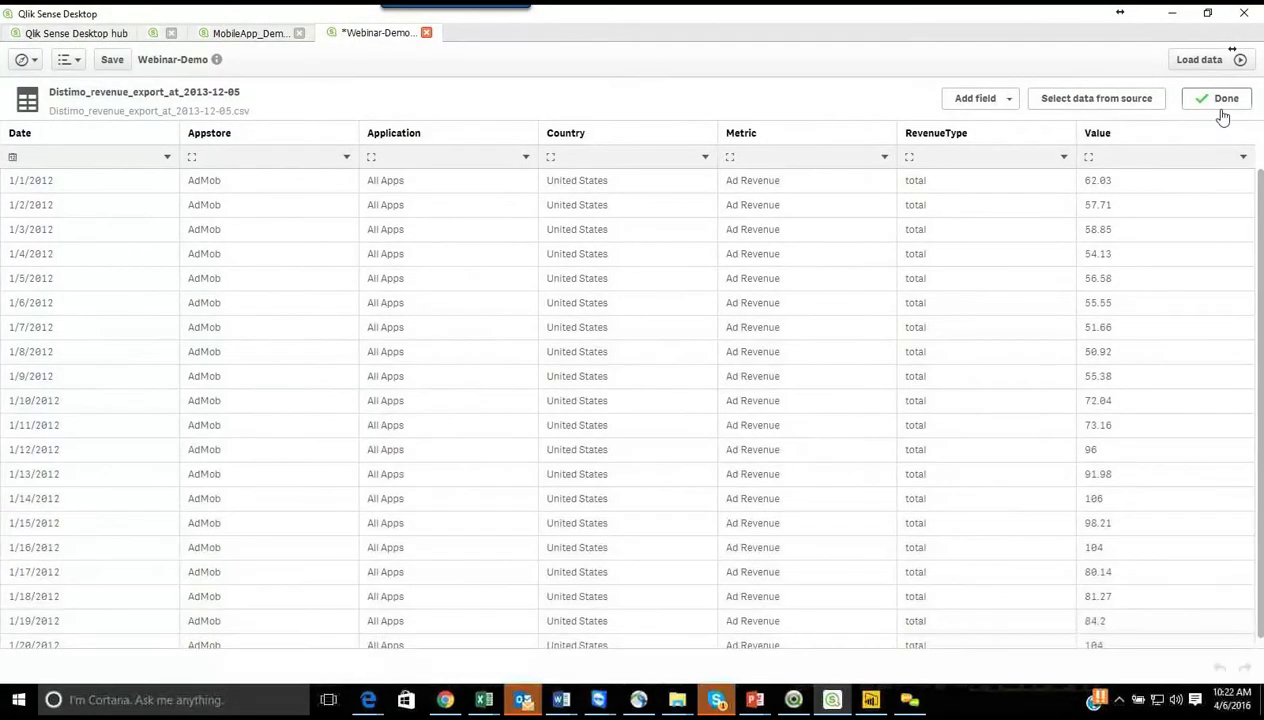
click(1220, 110)
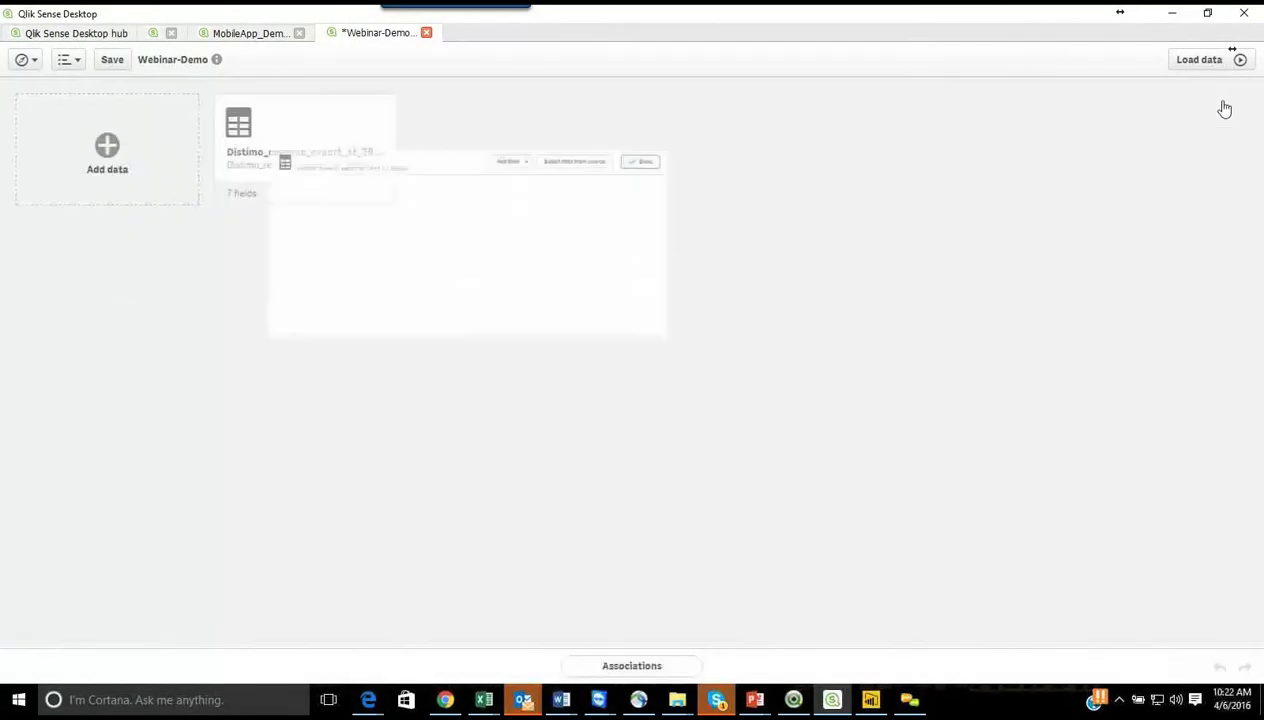
click(110, 61)
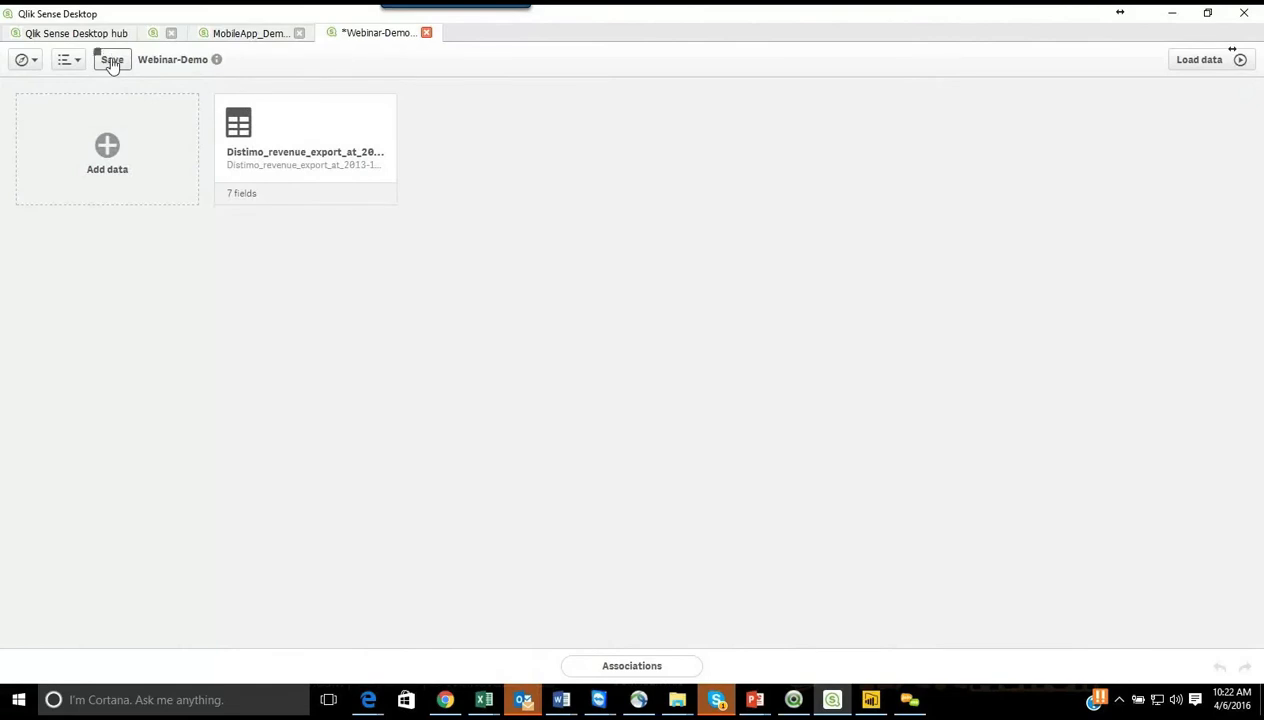
Step: Go to the app overview, open My new sheet, and start editing it
click(33, 63)
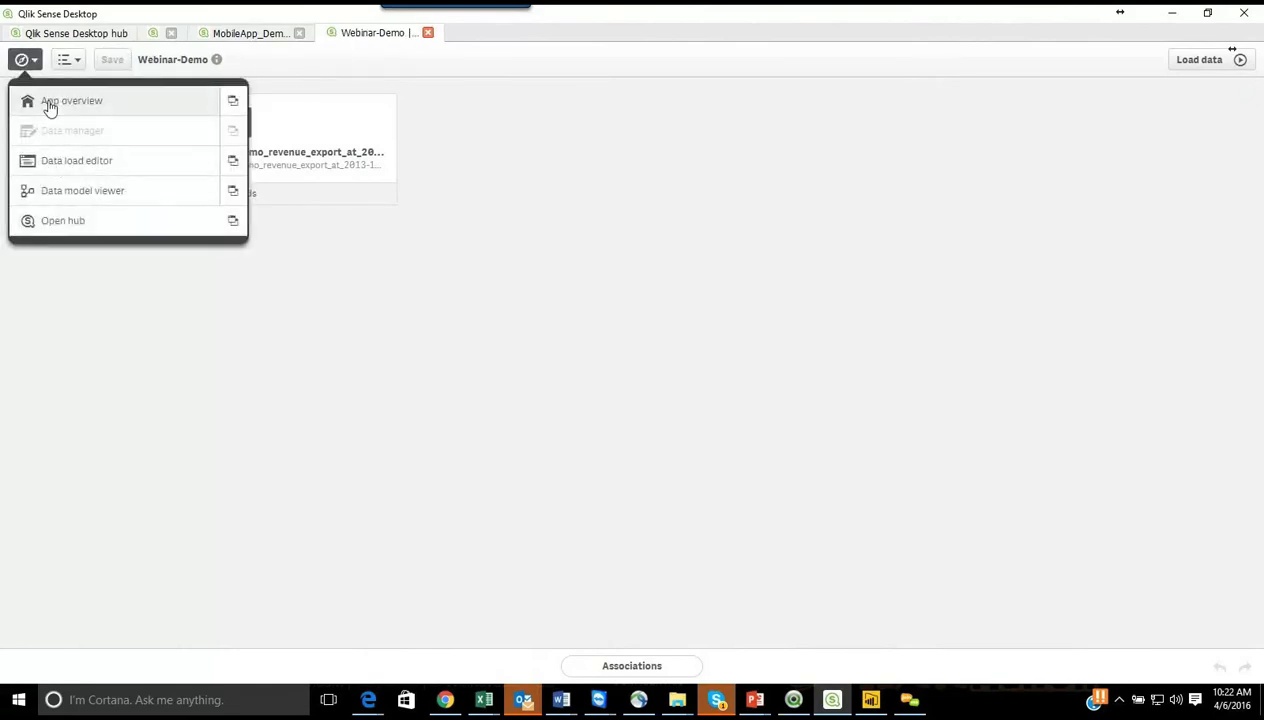
click(50, 104)
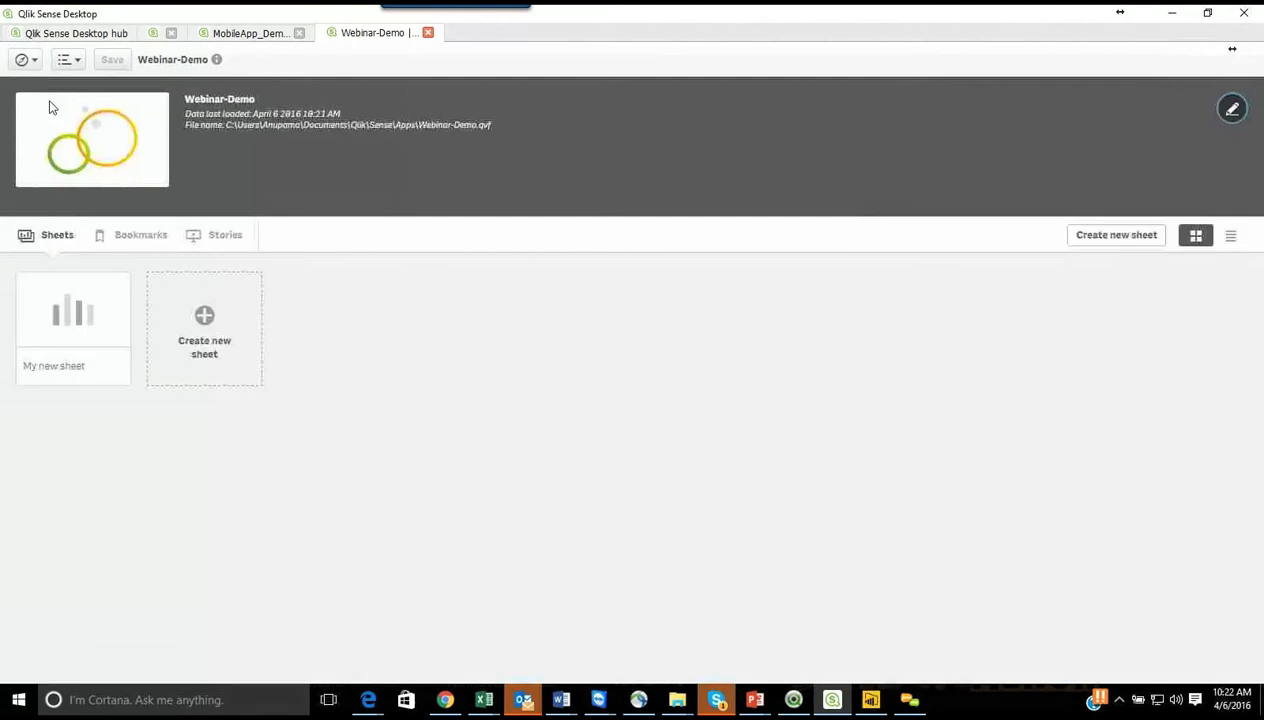
click(84, 322)
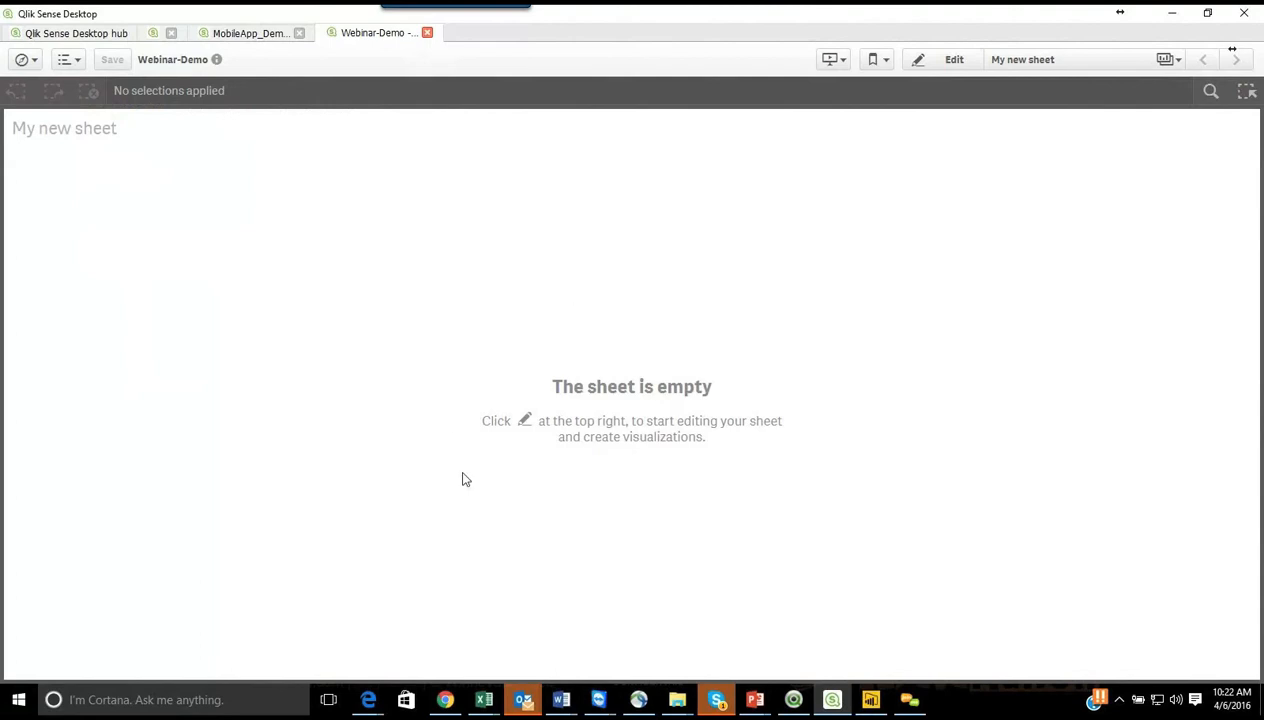
click(954, 60)
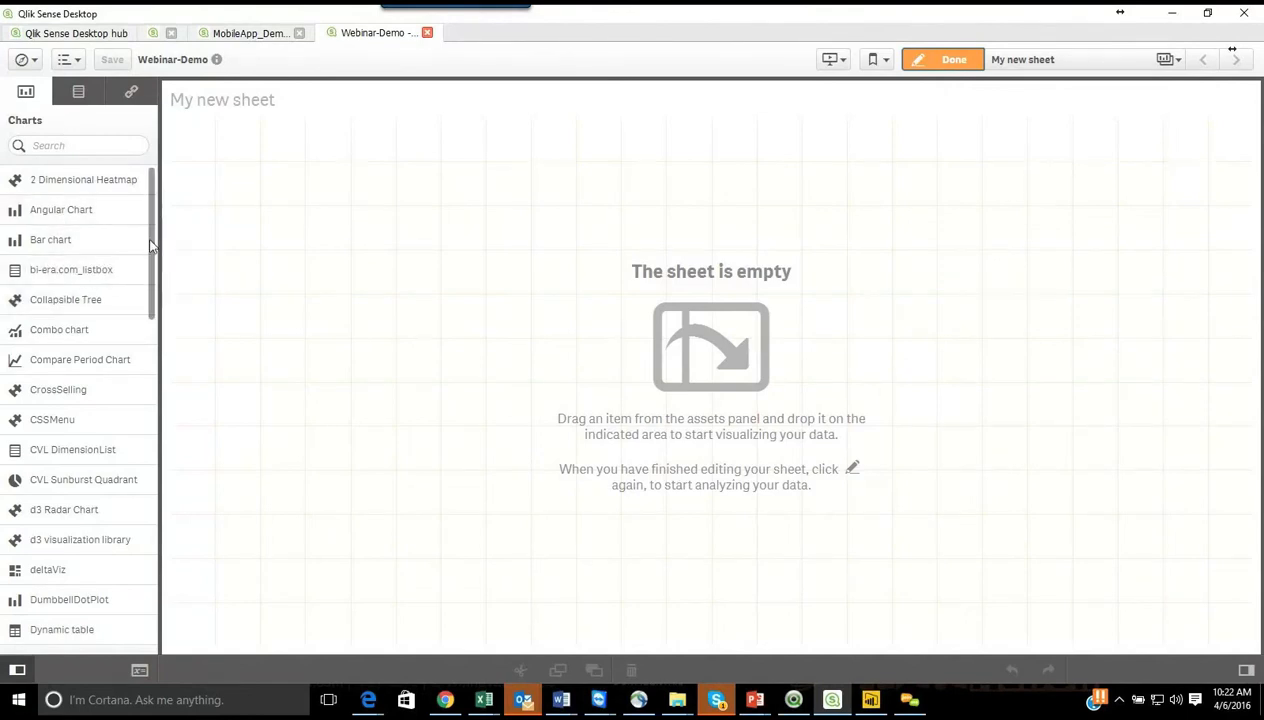
Step: Place a bar chart on the empty sheet and set Appstore as its dimension
drag(151, 252, 152, 190)
drag(32, 253, 390, 230)
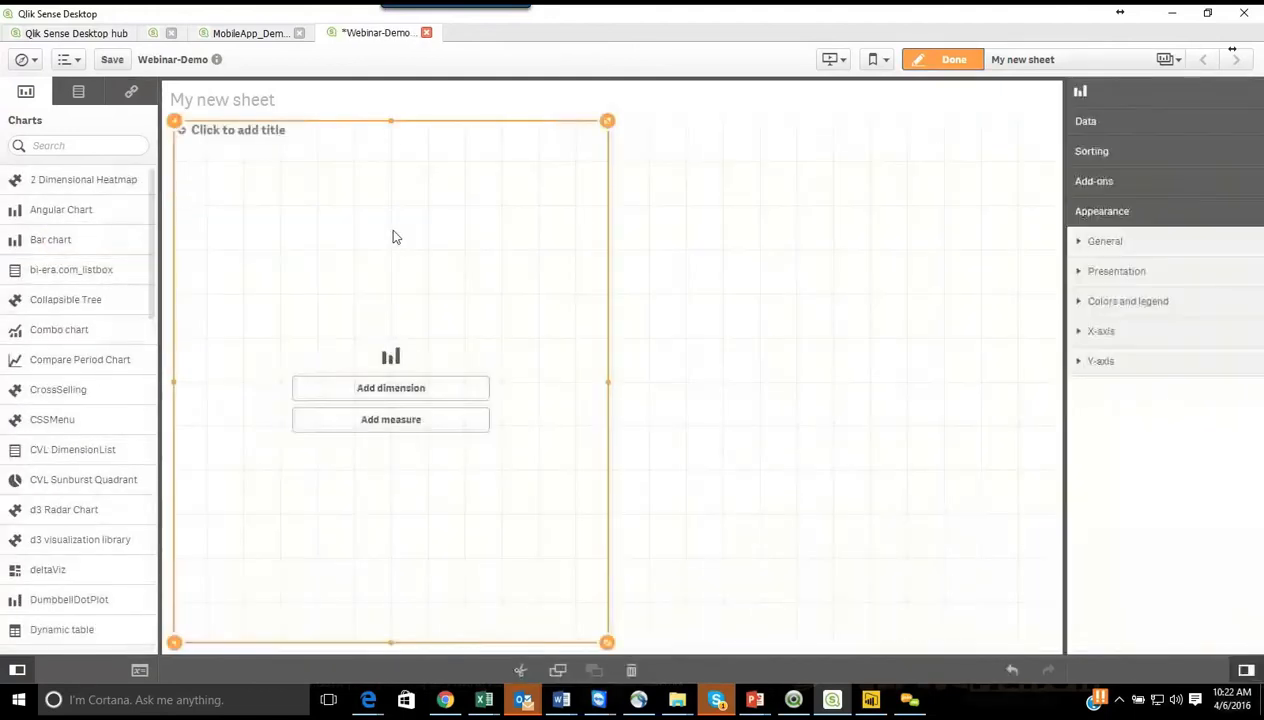
click(422, 391)
click(421, 390)
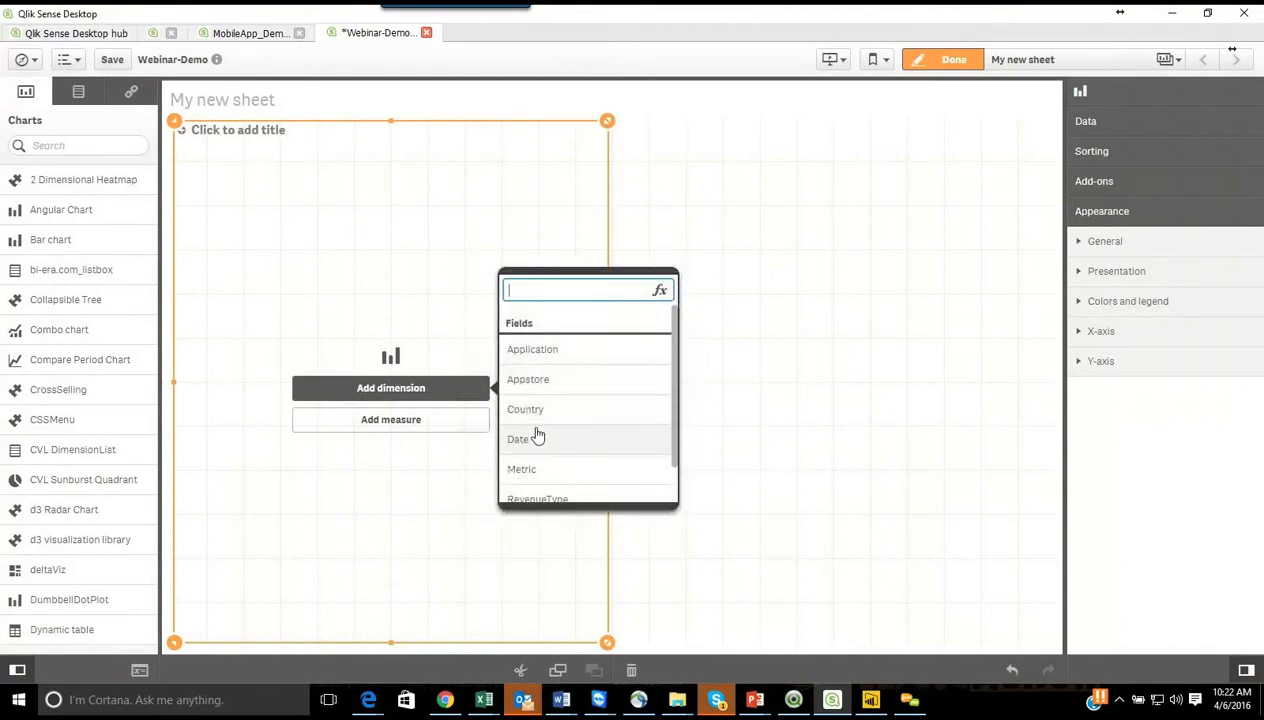
click(560, 390)
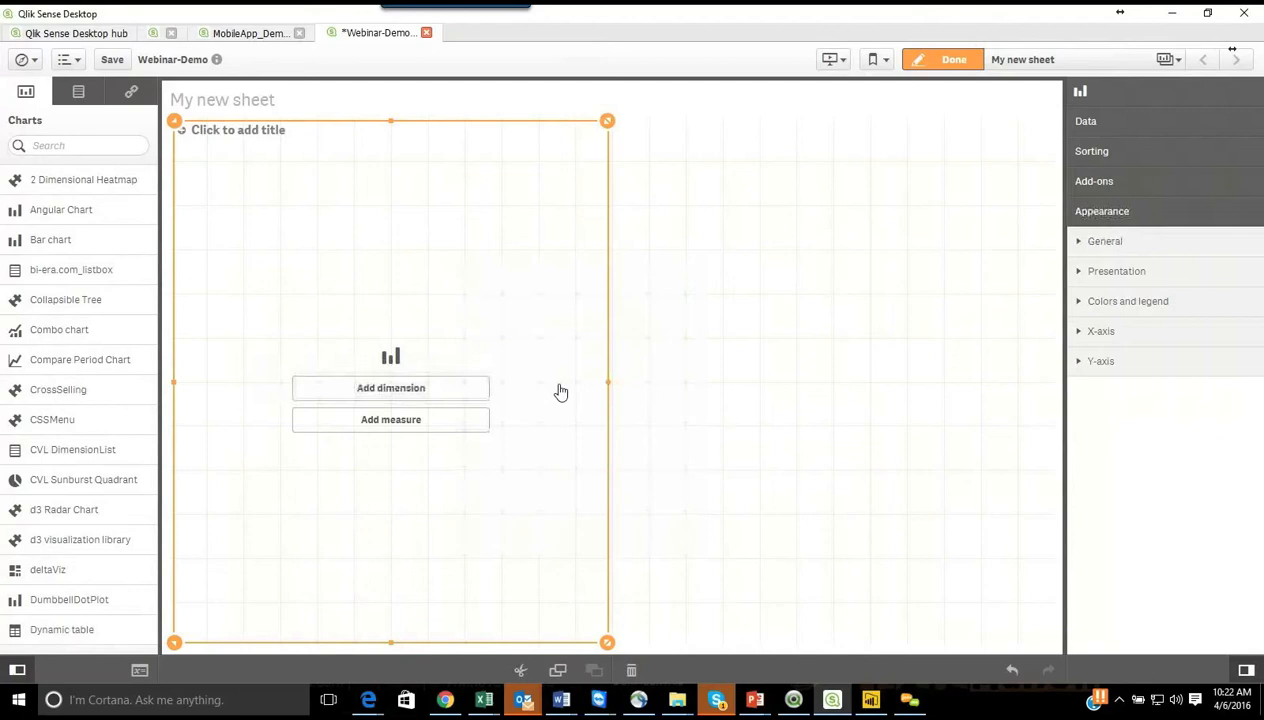
Step: Add the sum of the Value field as the bar chart's measure
click(457, 437)
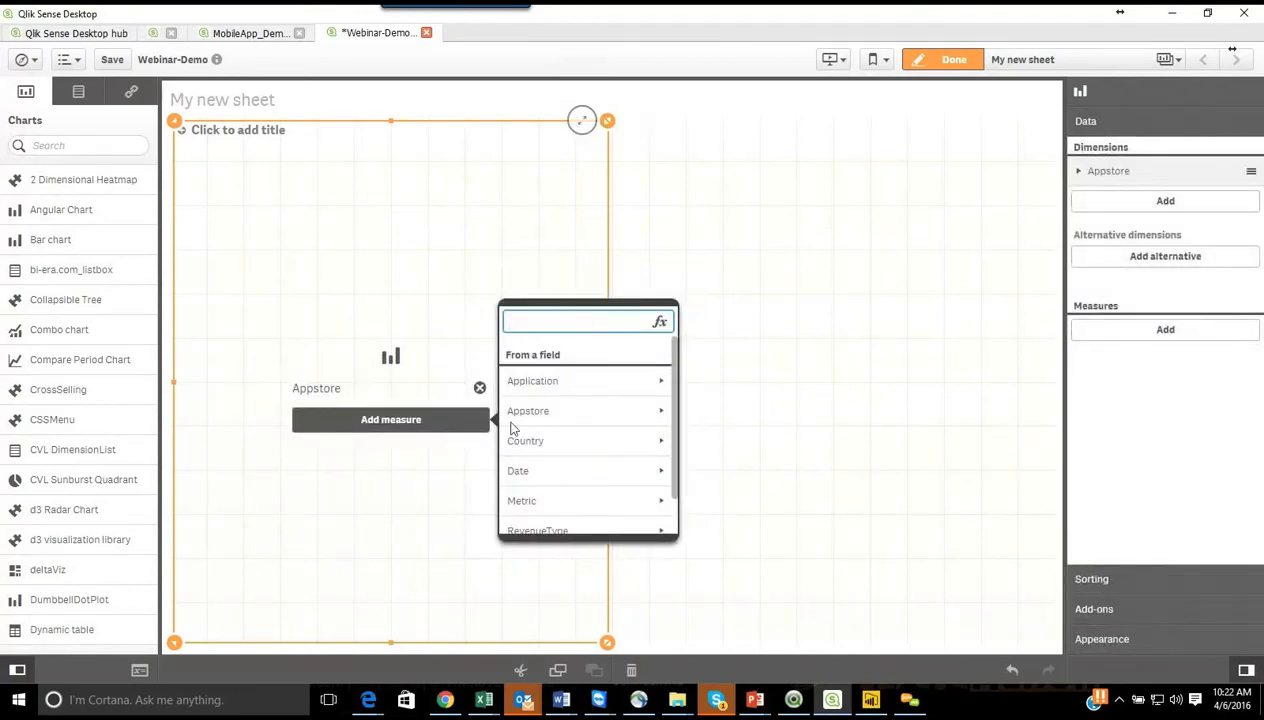
scroll(565, 437, down, 2)
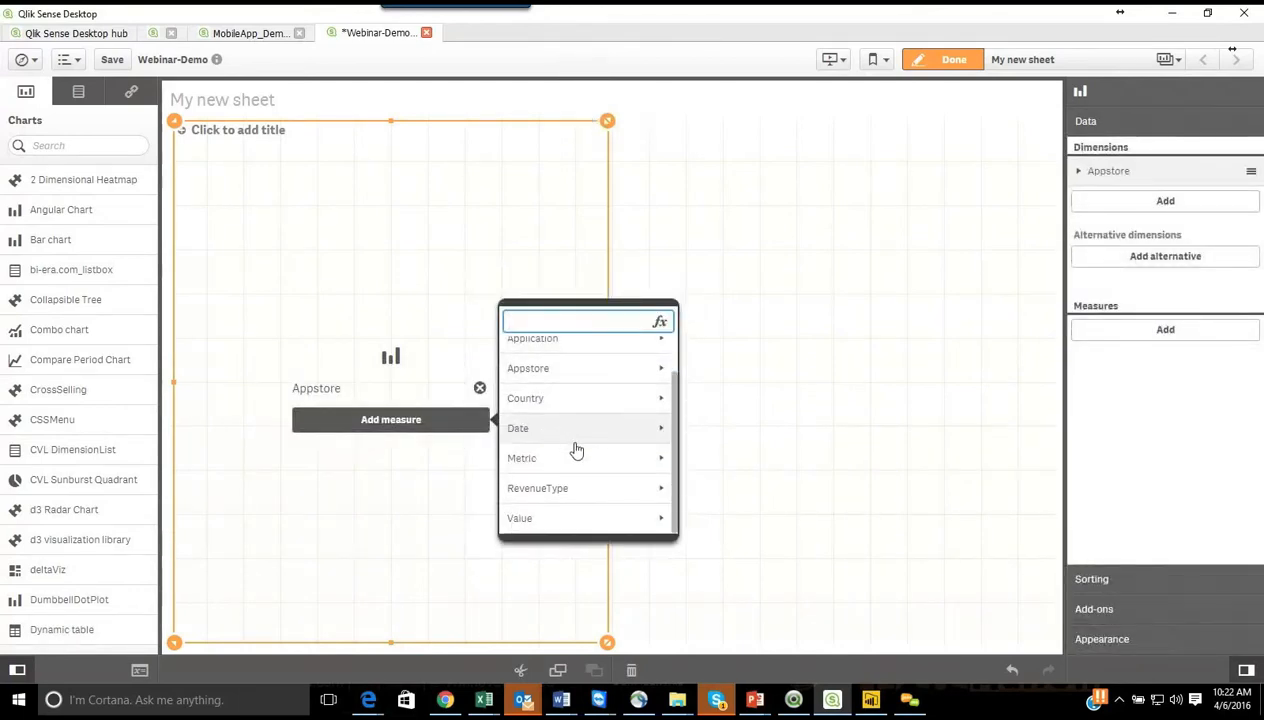
click(616, 519)
click(563, 392)
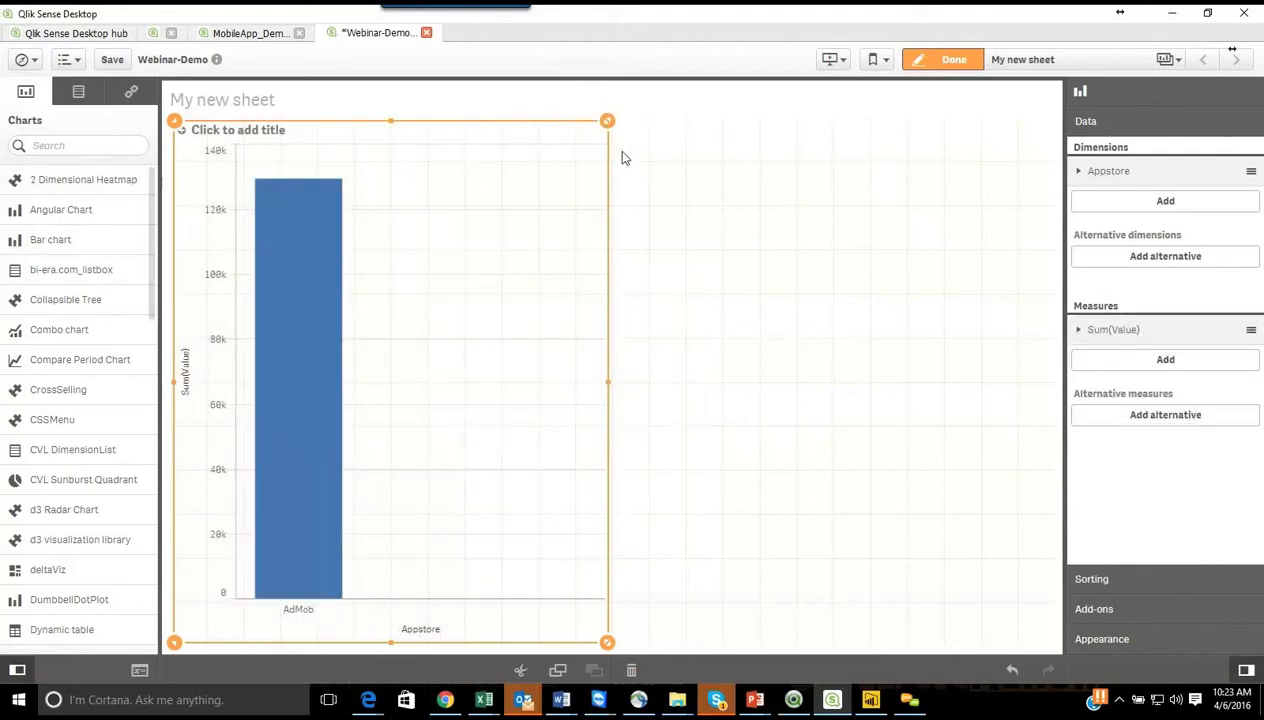
Step: Resize the bar chart to about the upper 40% of the sheet's height and half of its width
drag(621, 389, 872, 380)
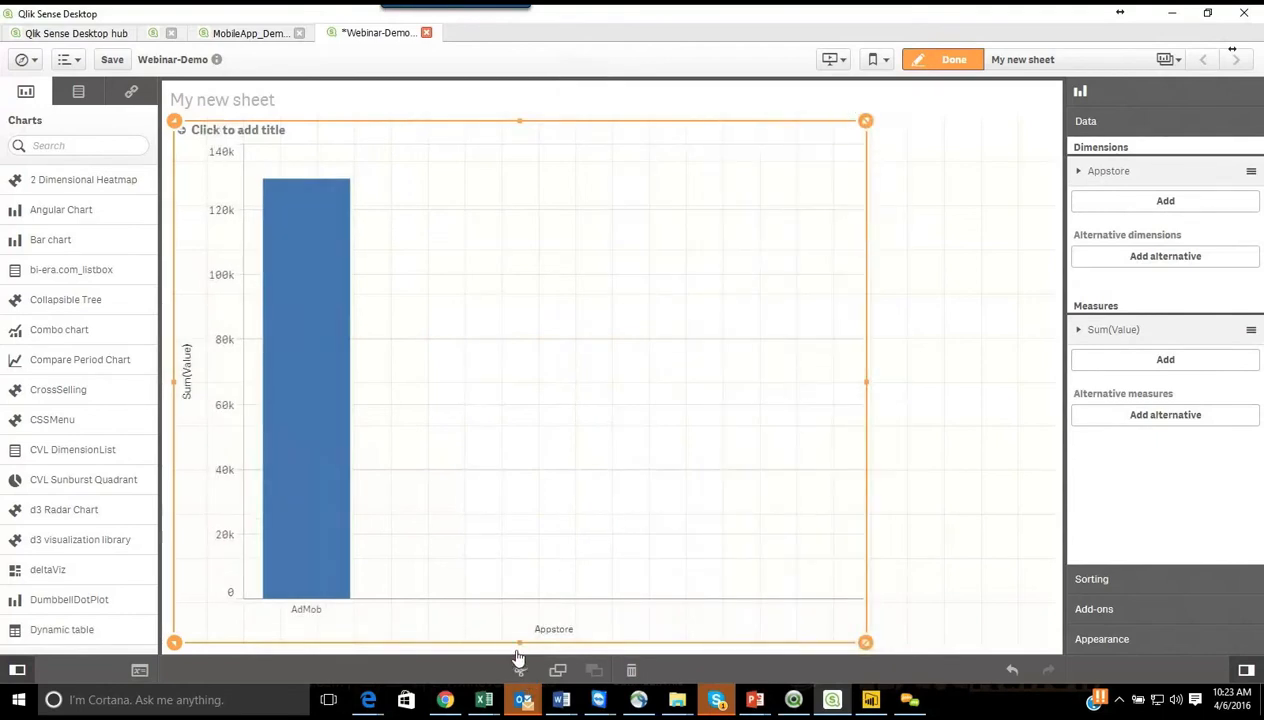
drag(519, 645, 539, 336)
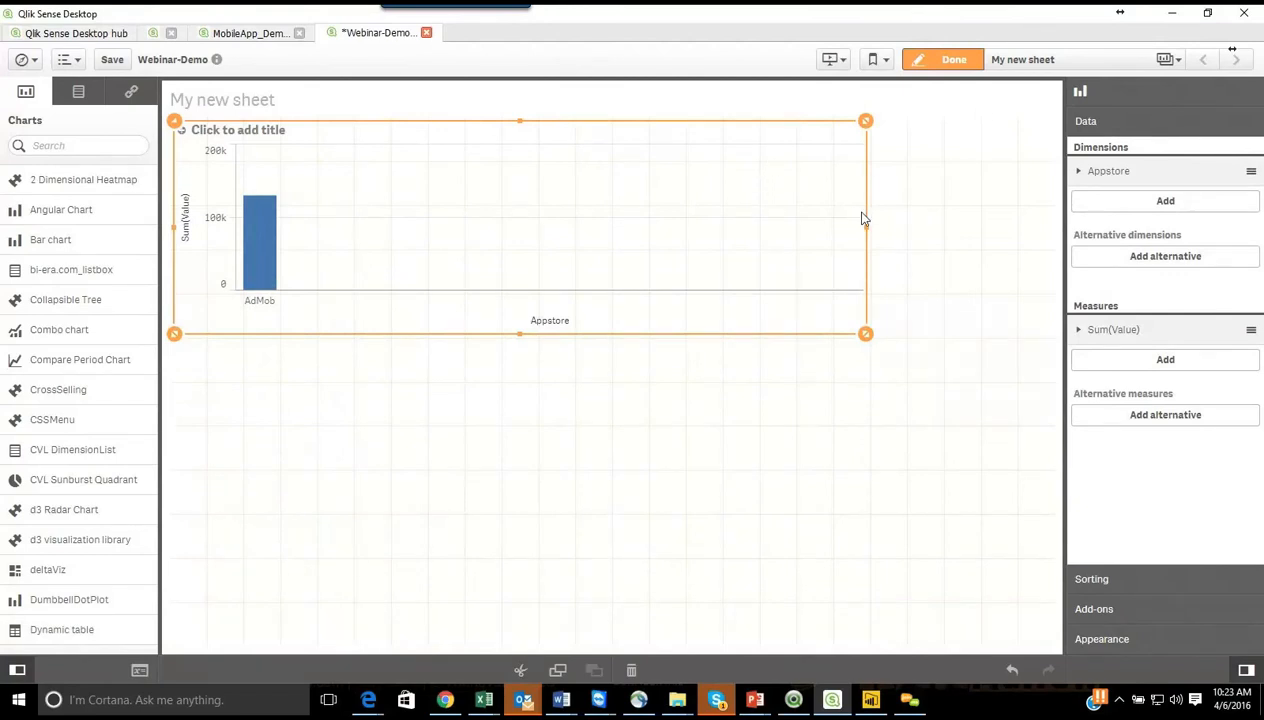
drag(863, 237, 604, 253)
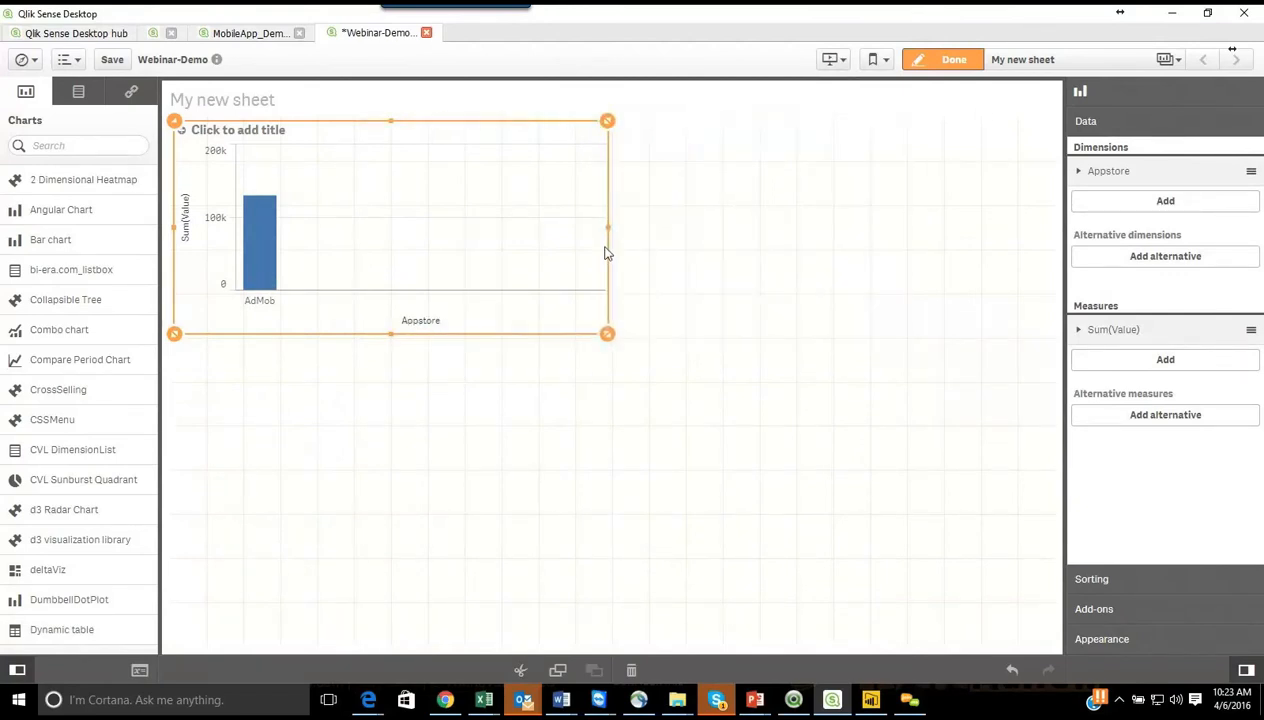
Step: Title the bar chart "Revenue By AppStore"
click(213, 137)
key(BackSpace)
key(BackSpace)
key(BackSpace)
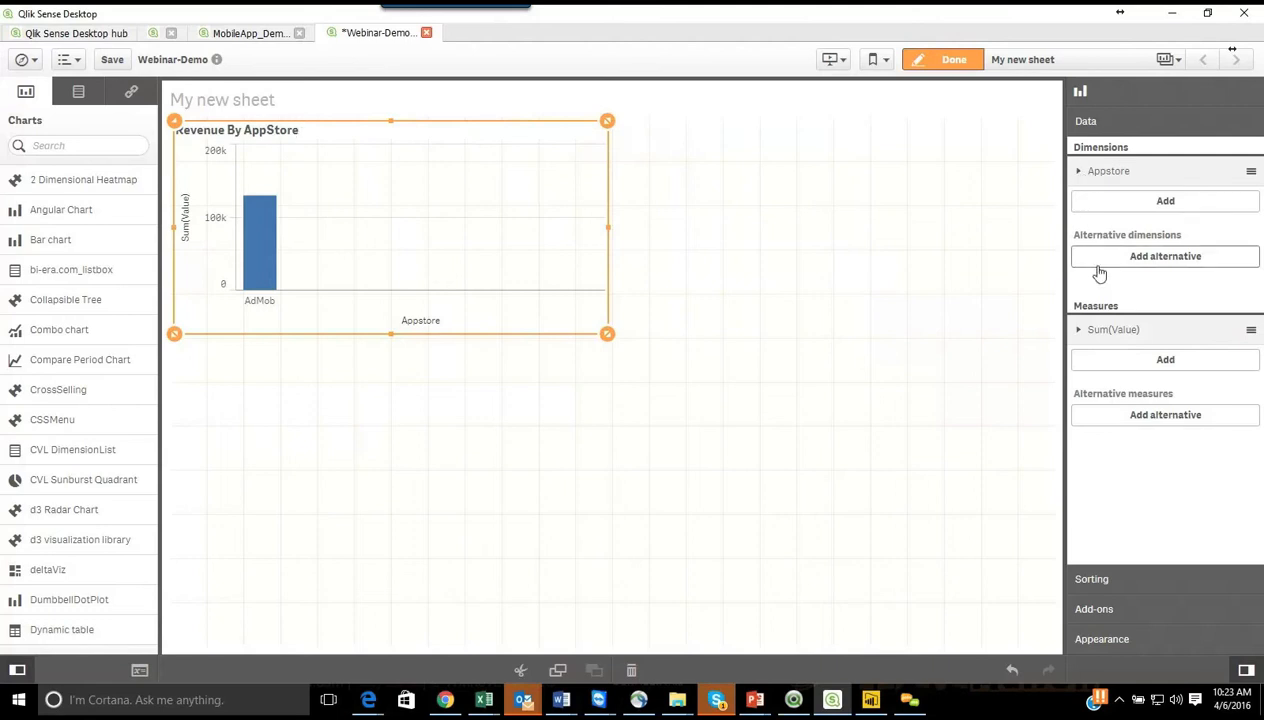
Step: Limit the chart's Appstore dimension to a fixed number, the top 10
click(1080, 175)
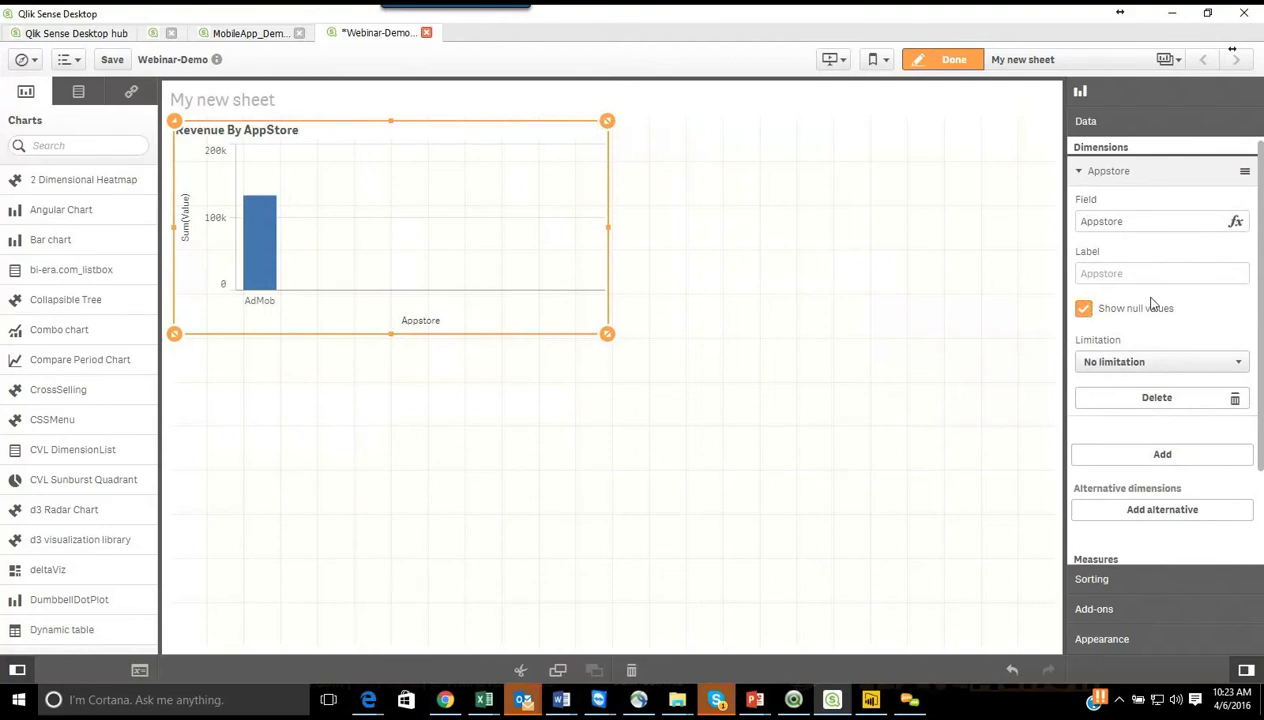
click(1108, 361)
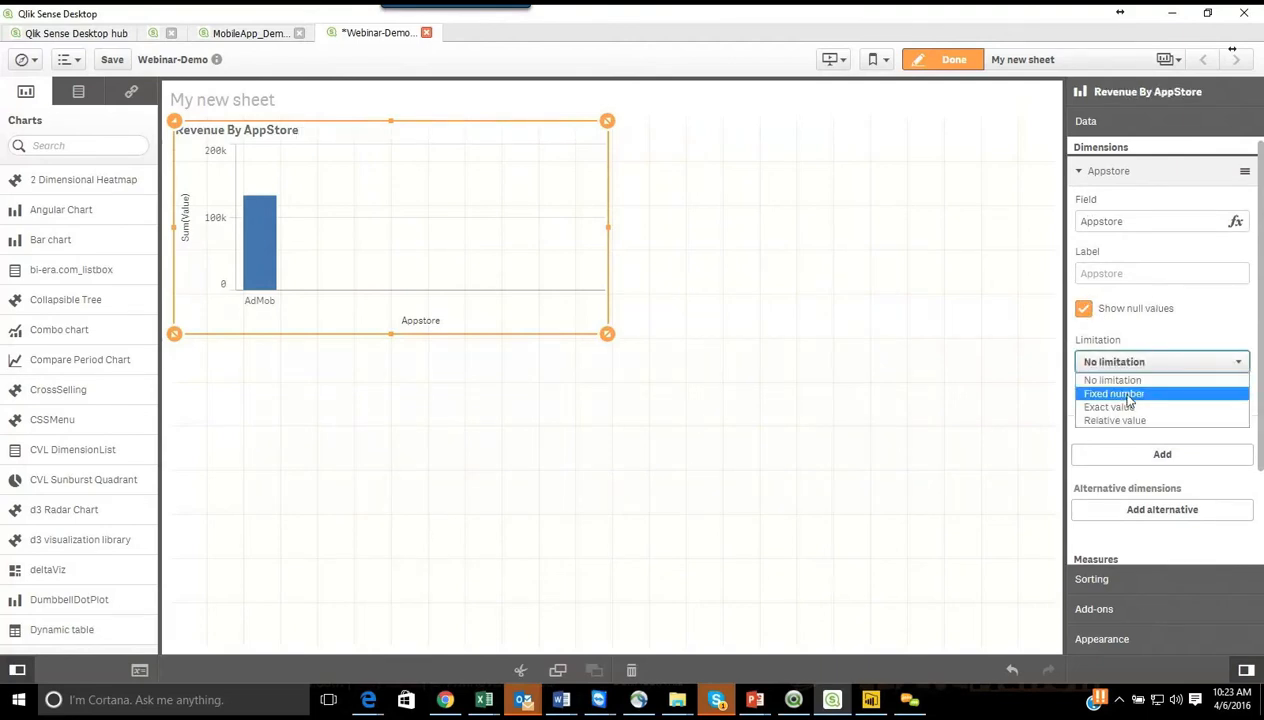
click(1127, 396)
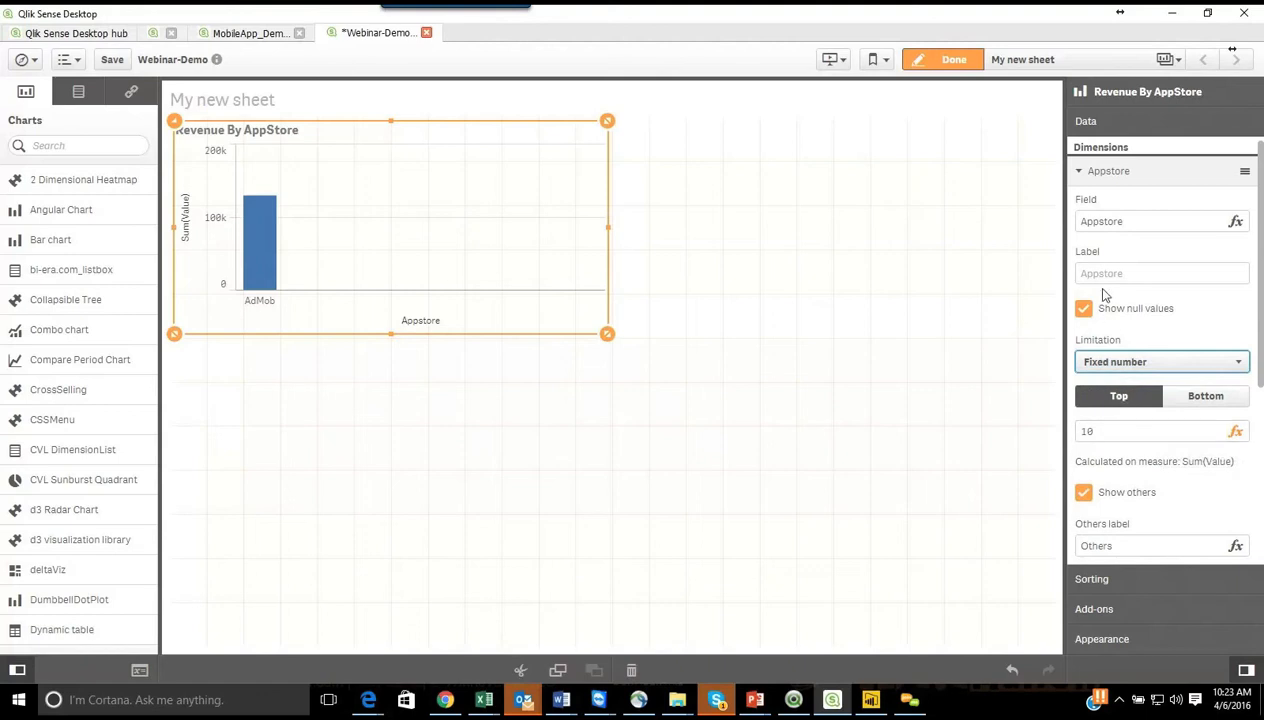
click(1080, 173)
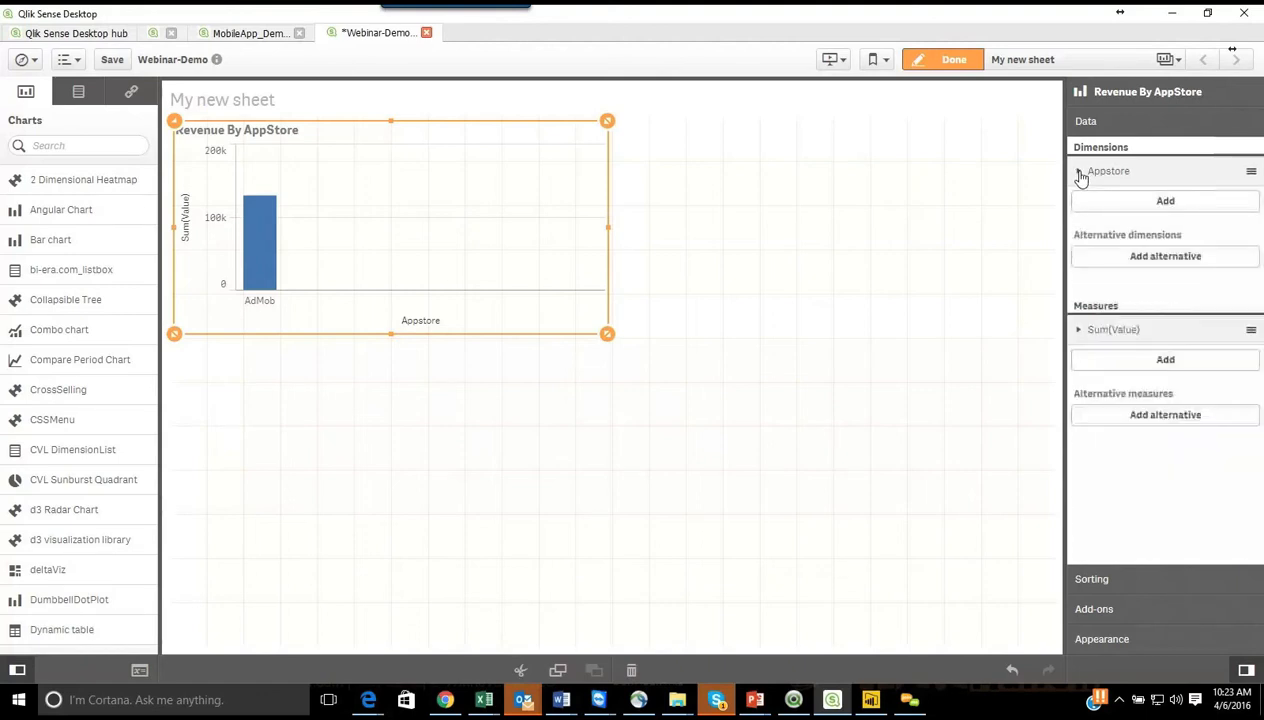
Step: Format the Sum(Value) measure as Money and remove the decimals from its pattern, leaving $#,##0;($#,##0)
click(1079, 332)
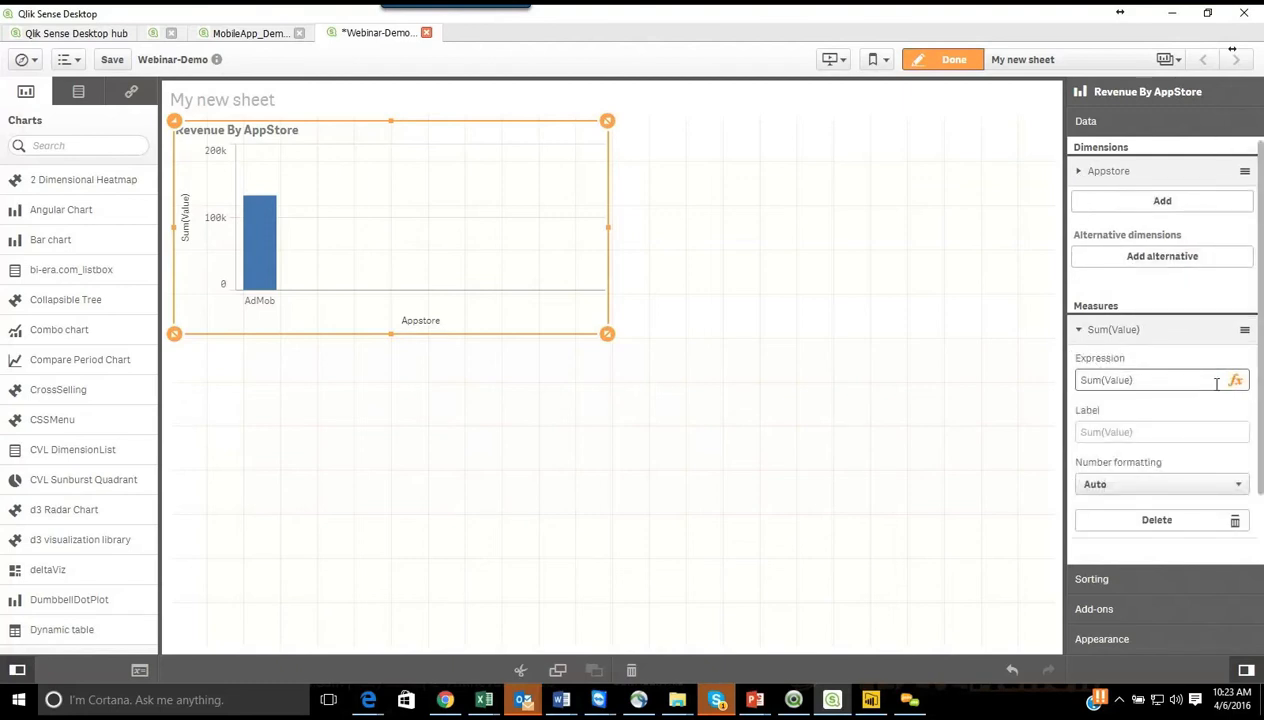
click(1134, 487)
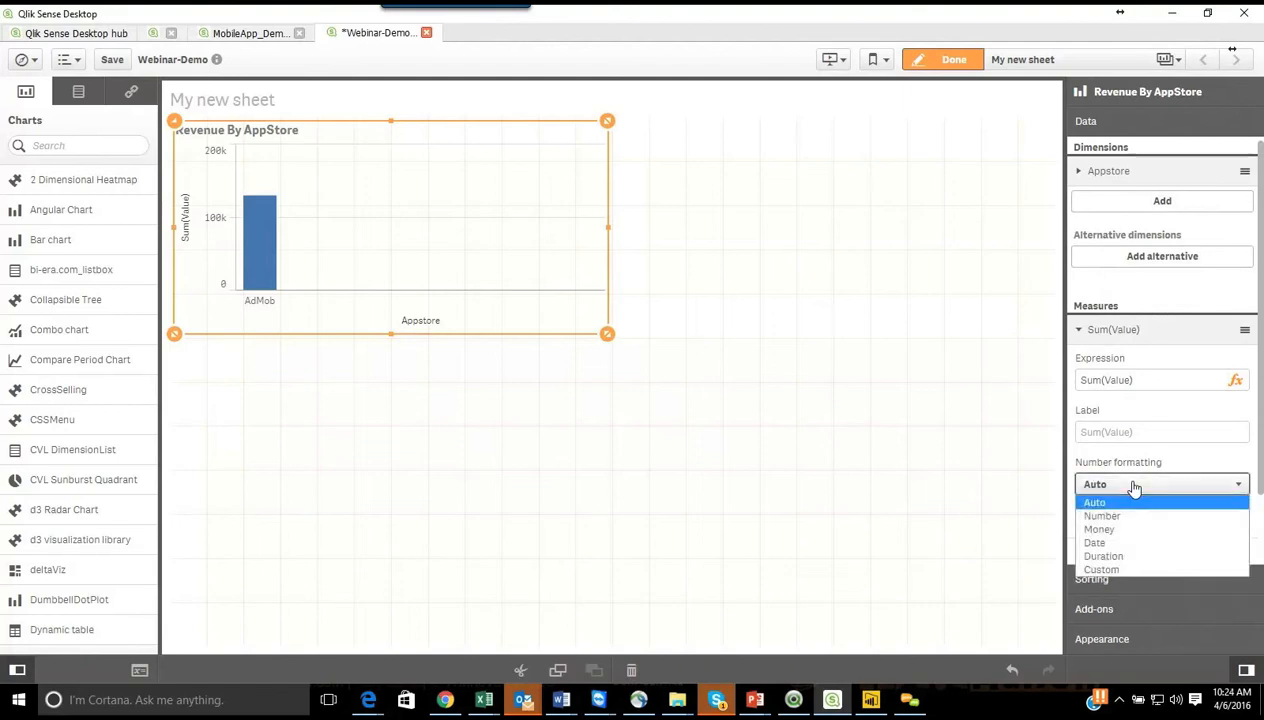
click(1116, 531)
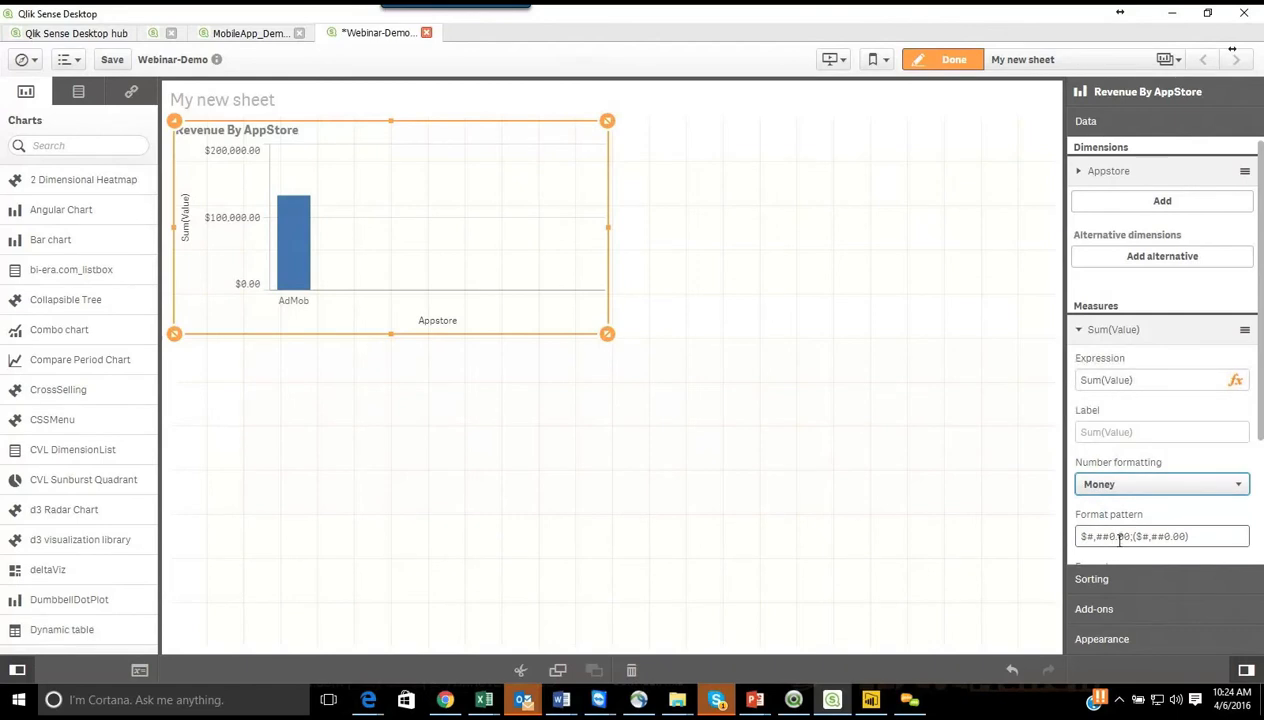
drag(1117, 540, 1130, 538)
key(BackSpace)
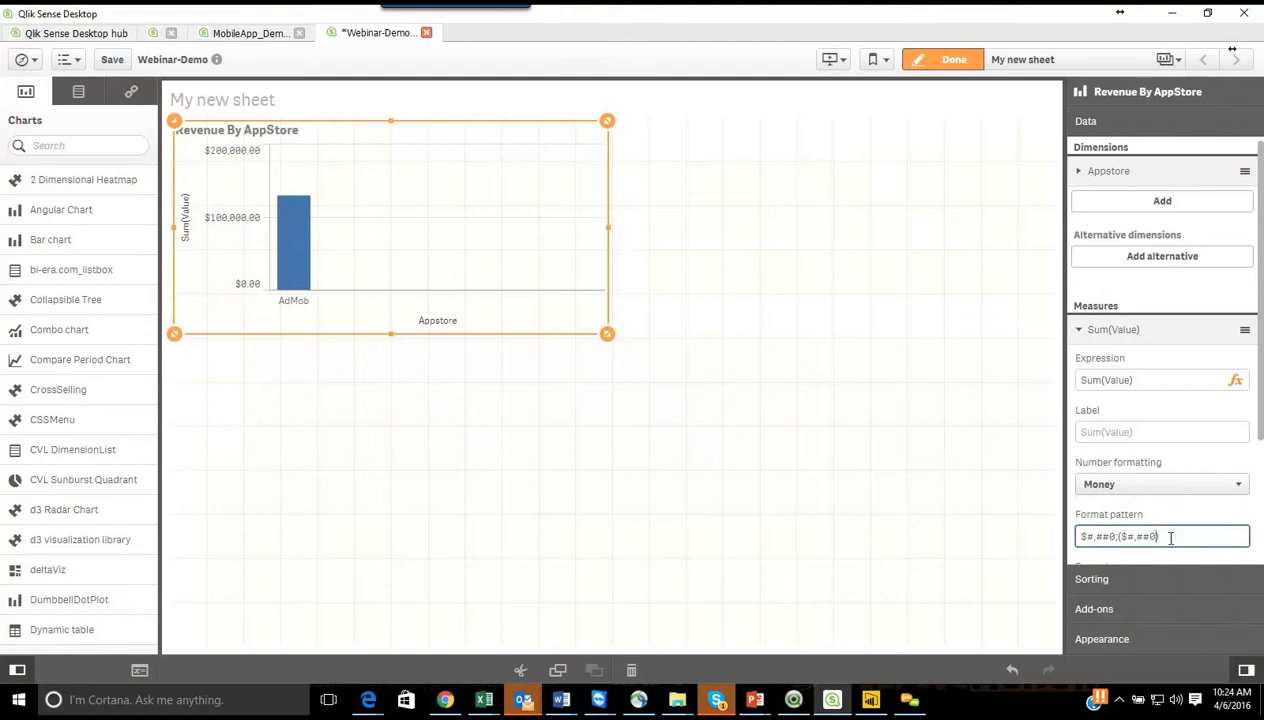
Step: Set the Sum(Value) measure's number formatting to Number with the simple 1,000 format
click(1158, 487)
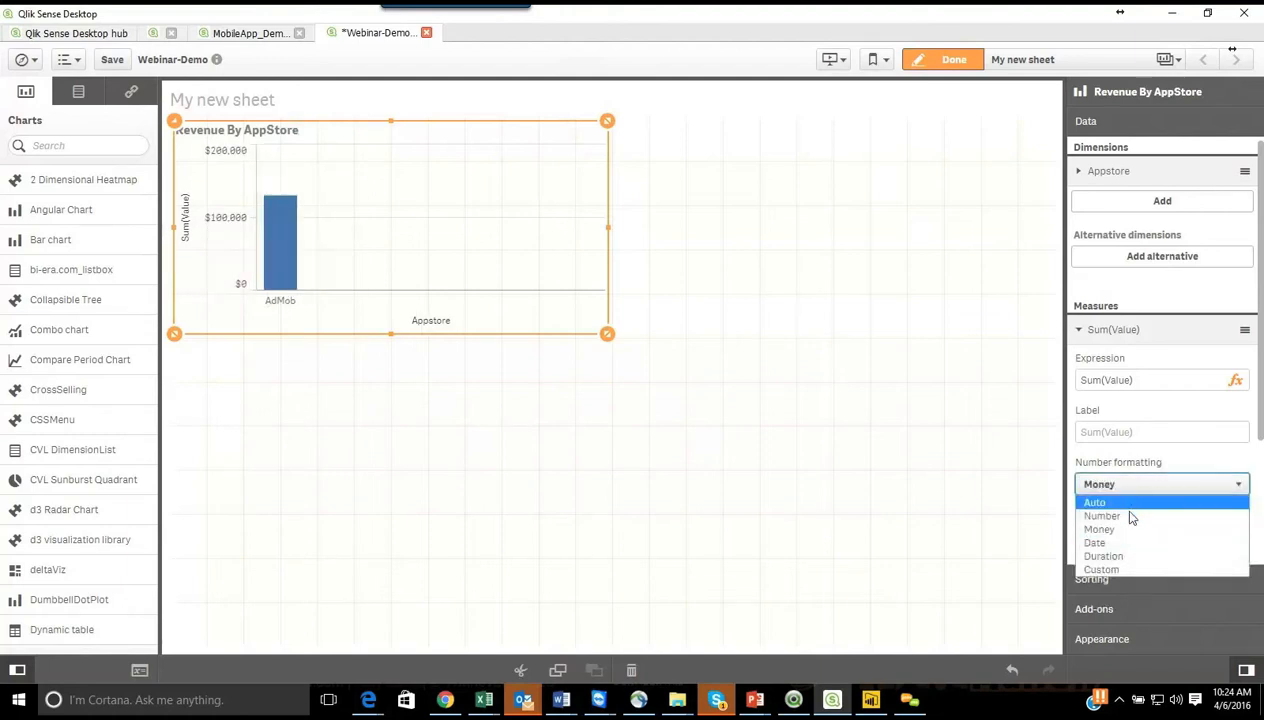
click(1135, 524)
key(Up)
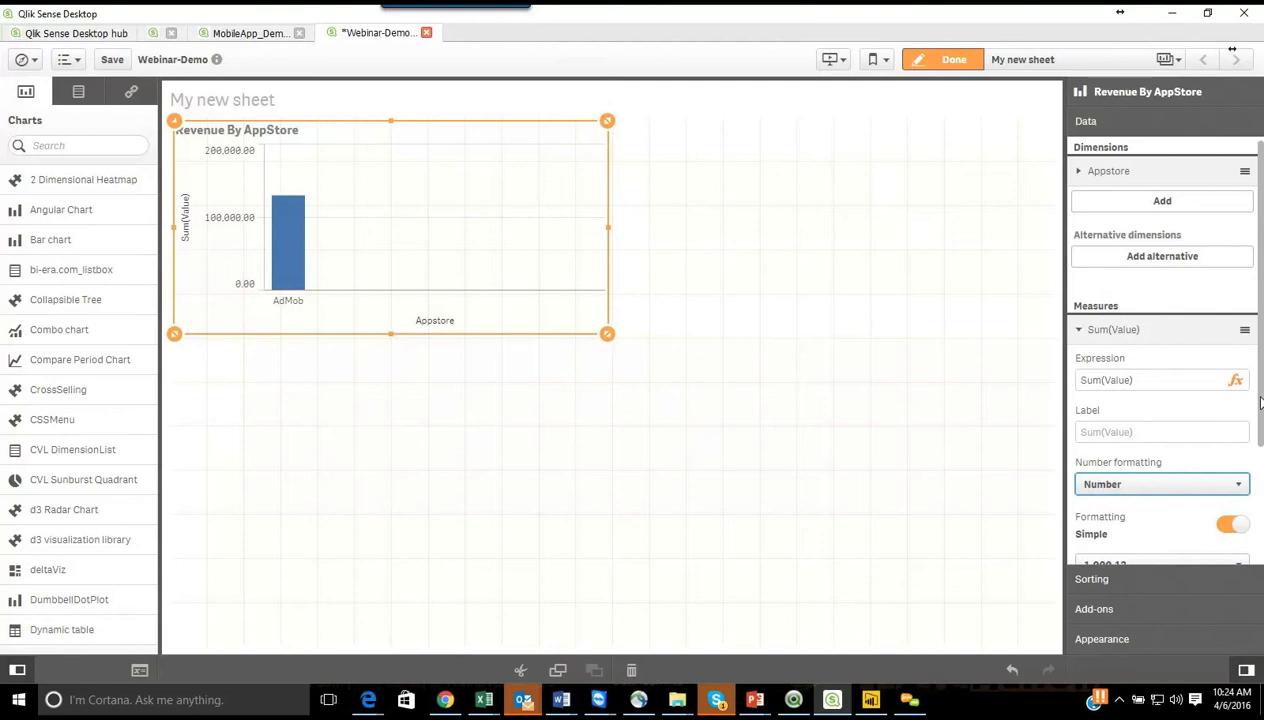
scroll(1236, 418, down, 3)
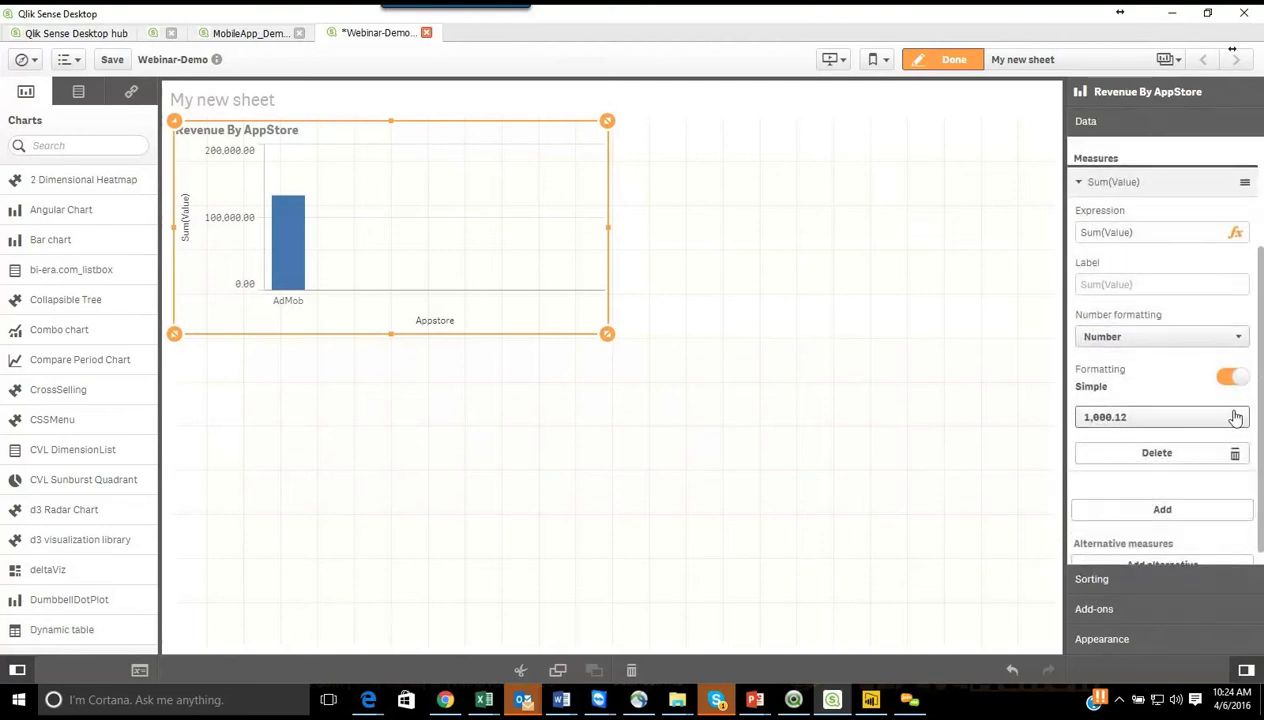
click(1236, 418)
click(1106, 437)
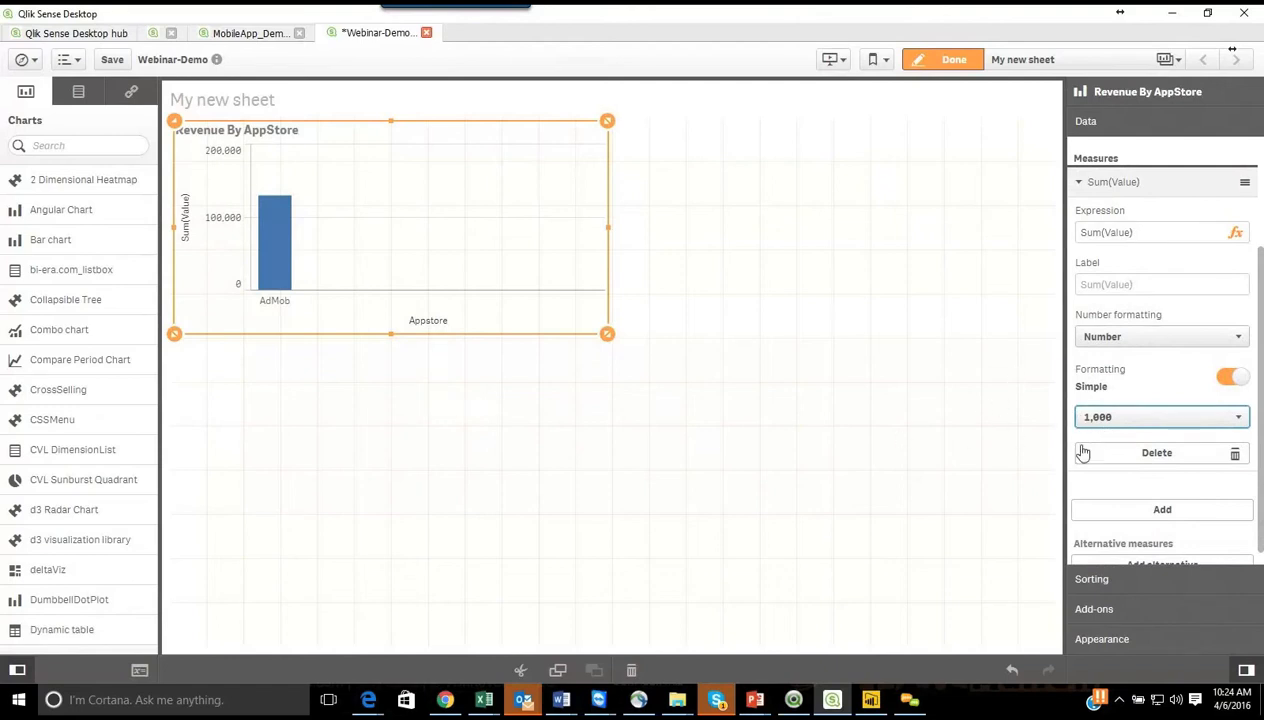
click(1083, 184)
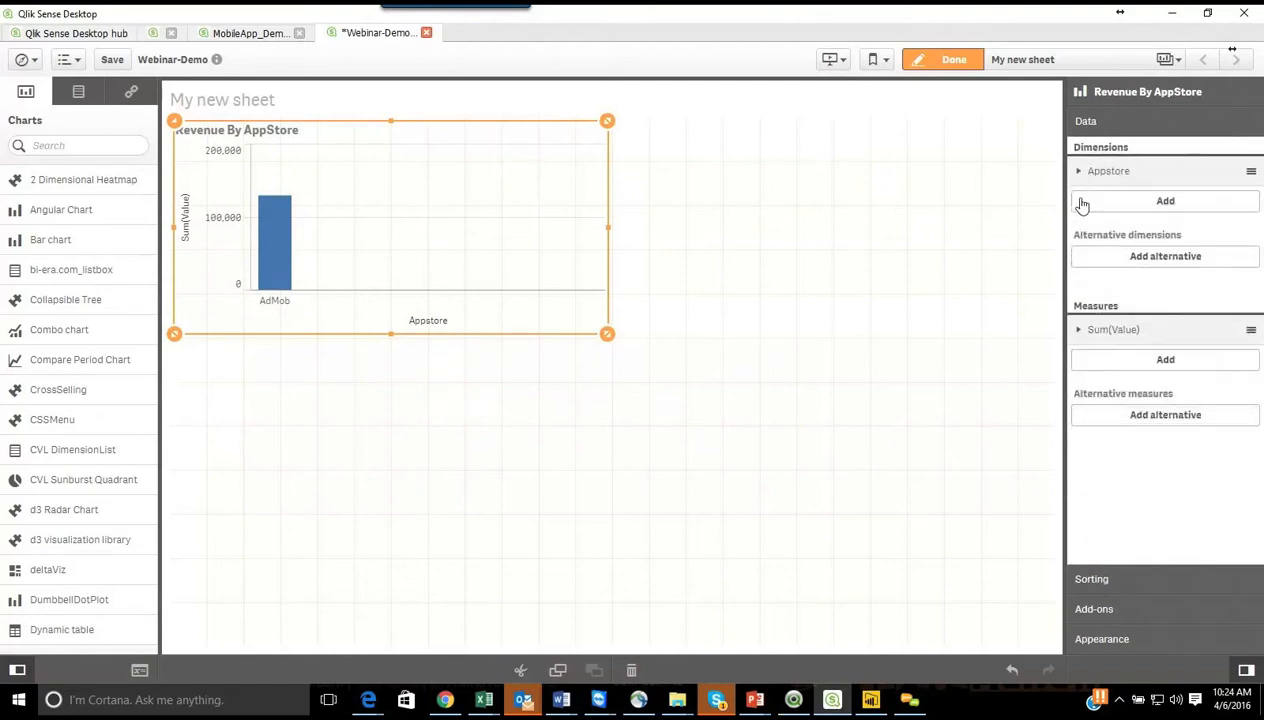
Step: Switch the Appstore sorting to Custom and enable sorting by expression alongside ascending alphabetical order
click(1166, 576)
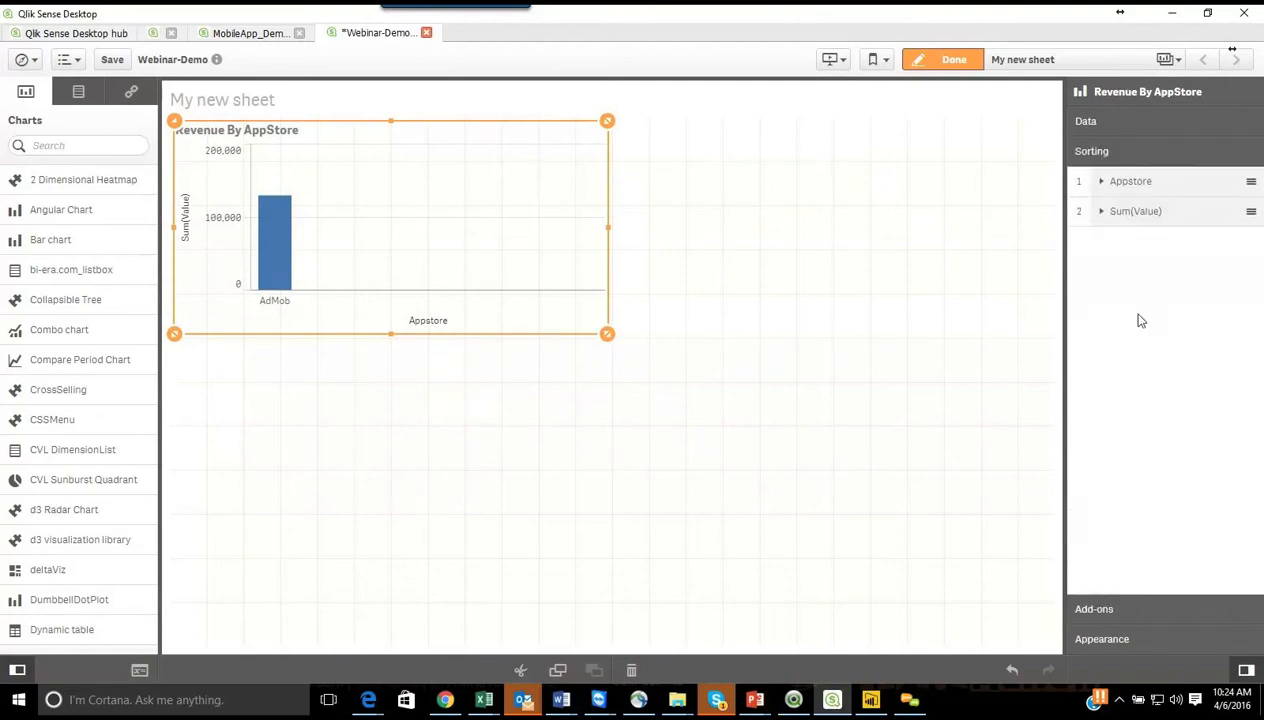
click(1110, 190)
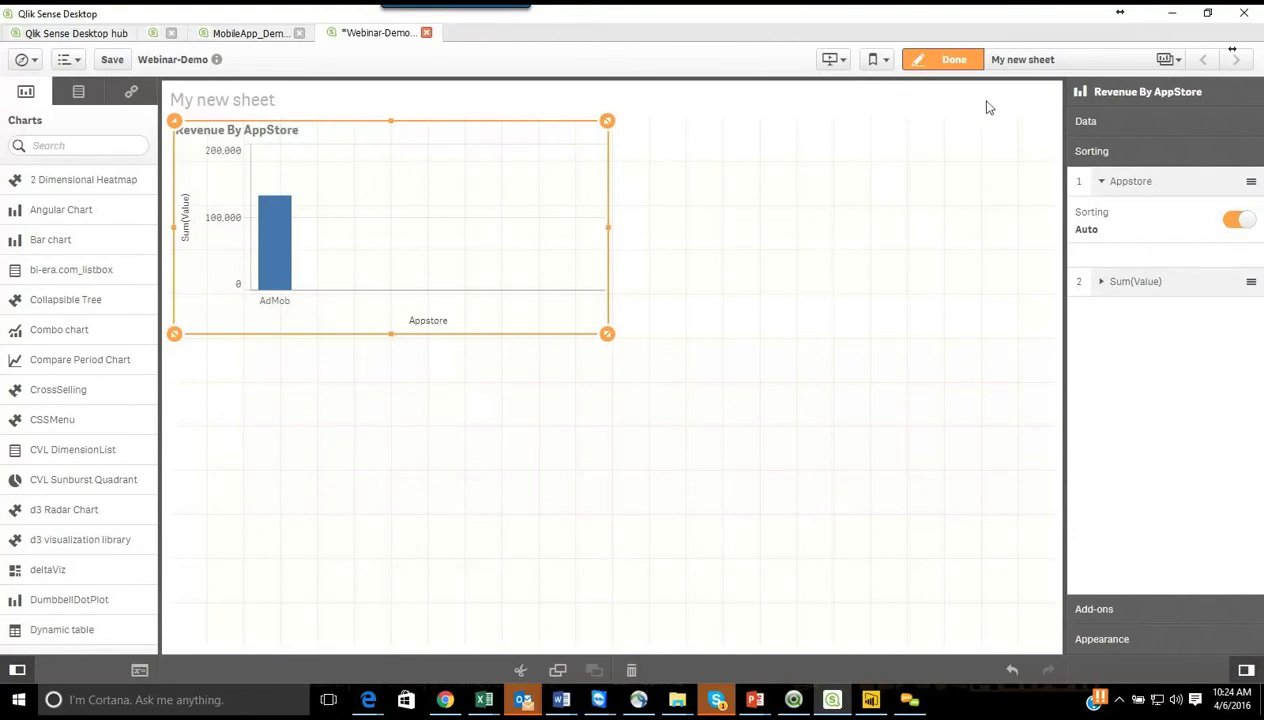
click(1232, 224)
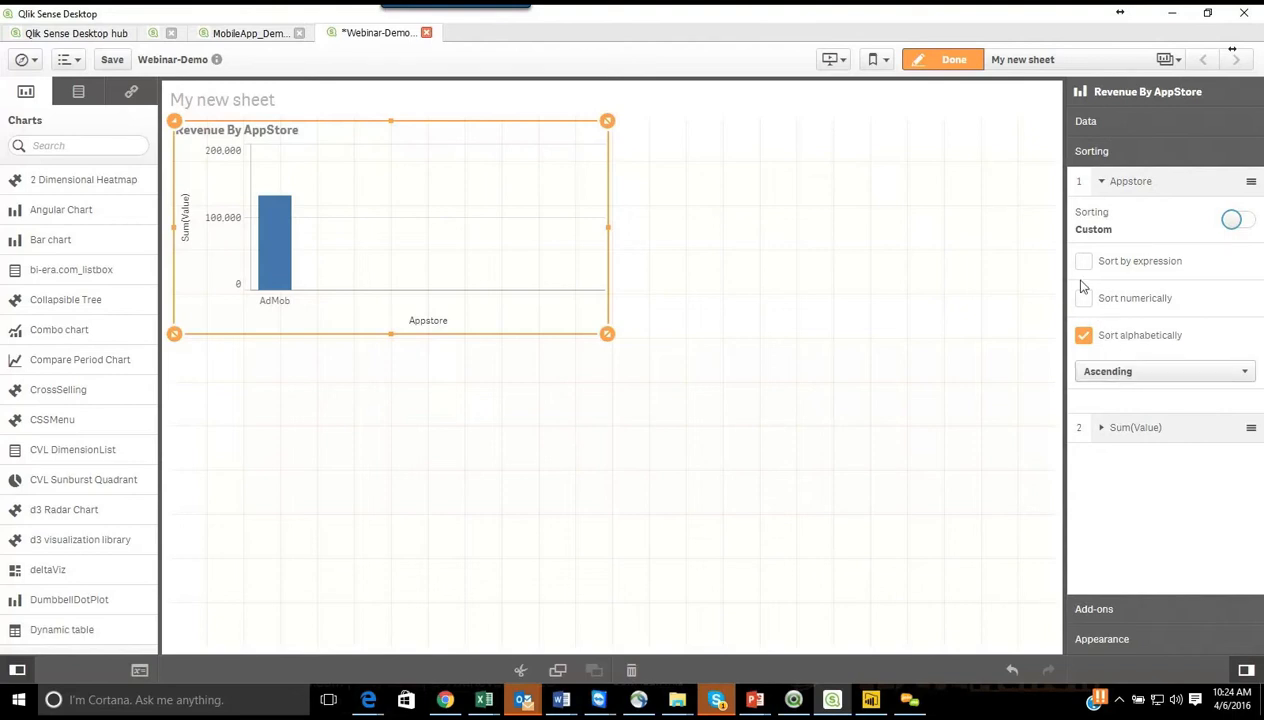
click(1094, 374)
click(1098, 389)
click(1086, 268)
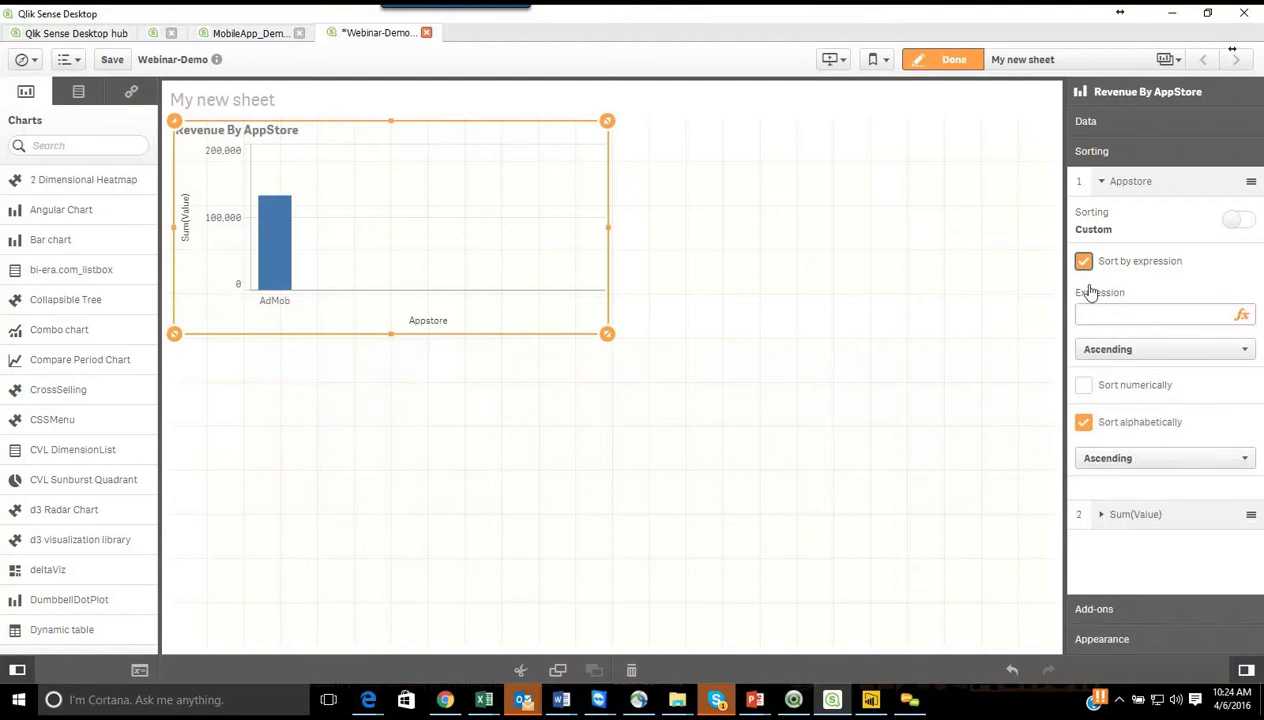
click(1098, 314)
click(1102, 183)
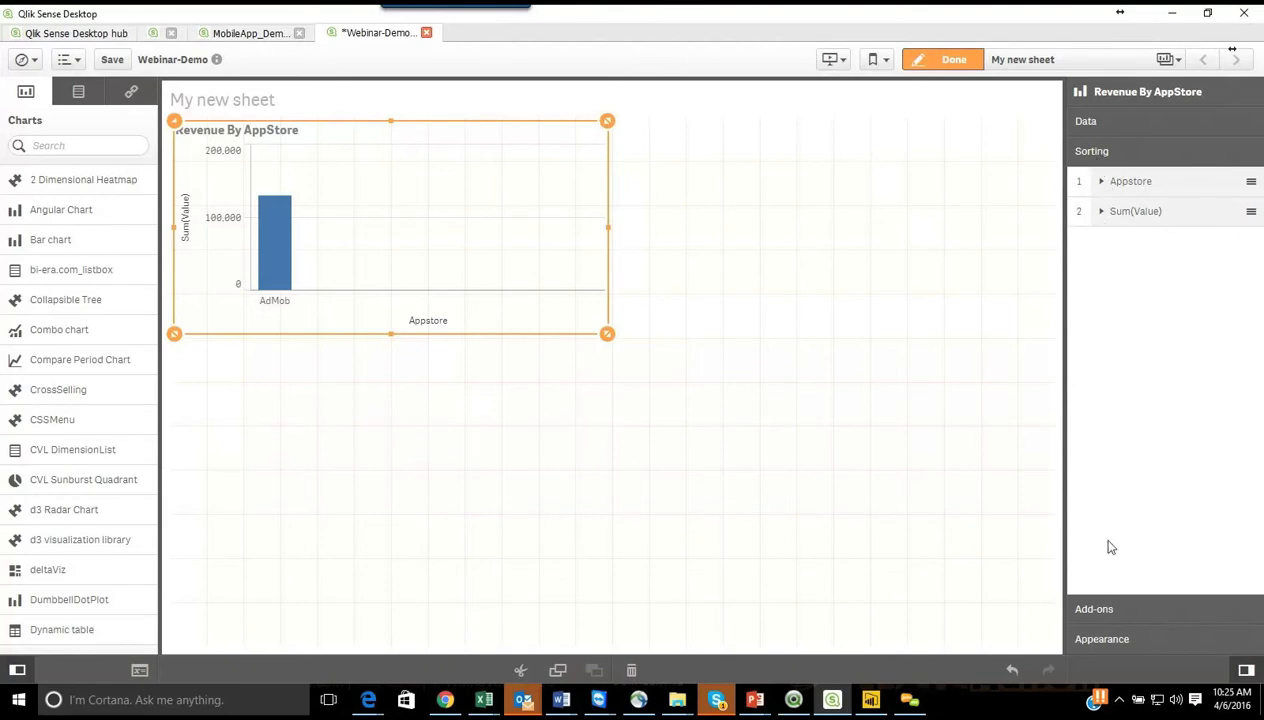
Step: Add a red reference line labelled Target to the Revenue By AppStore chart with the expression 50000
click(1110, 609)
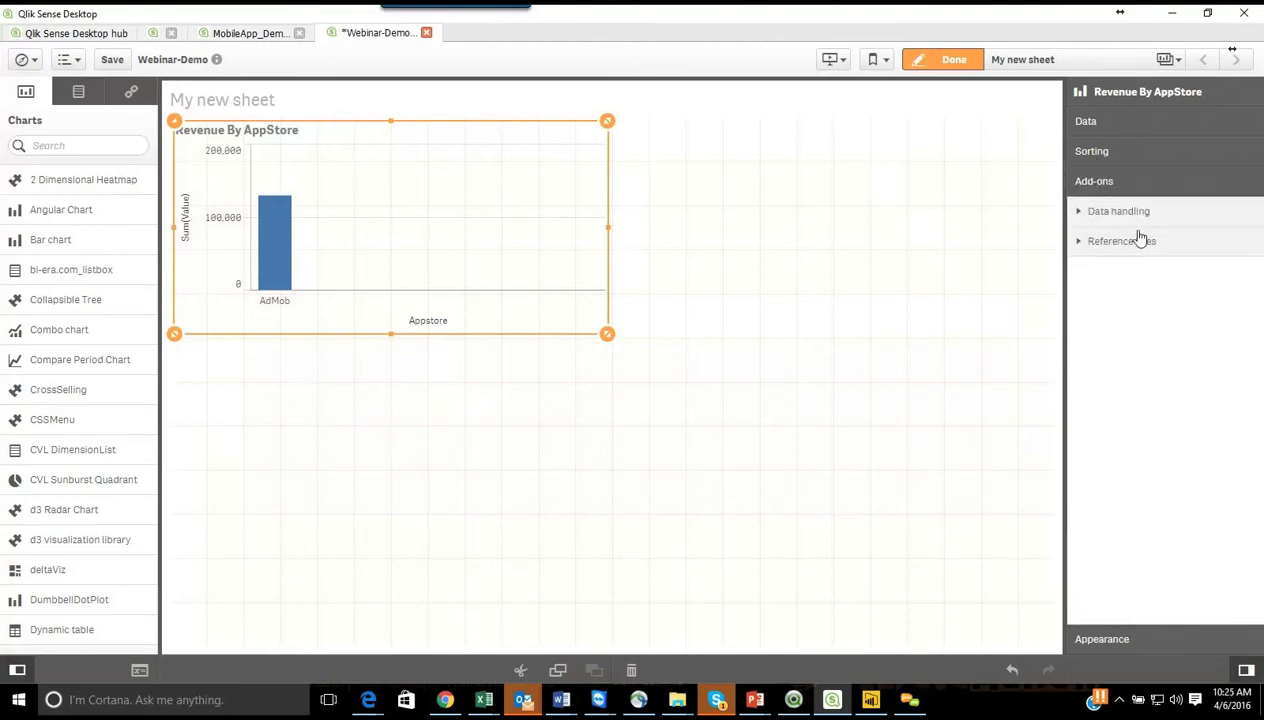
click(1082, 243)
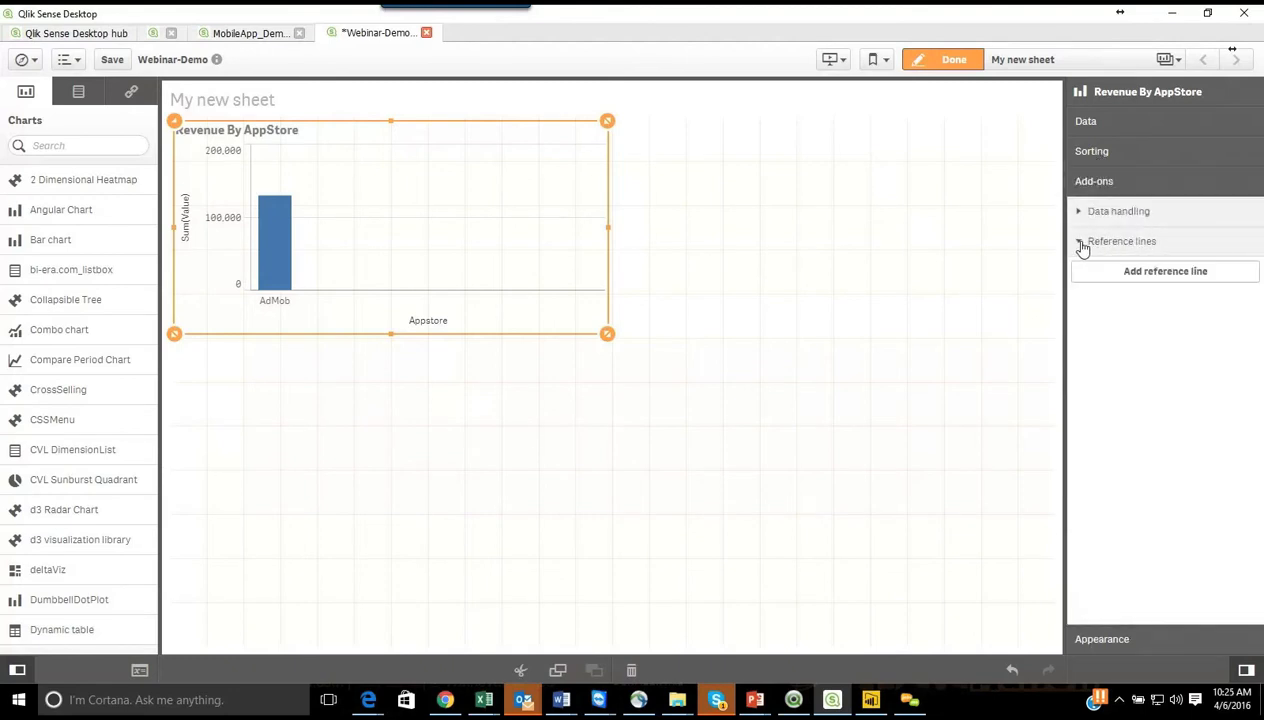
click(1128, 273)
click(1101, 385)
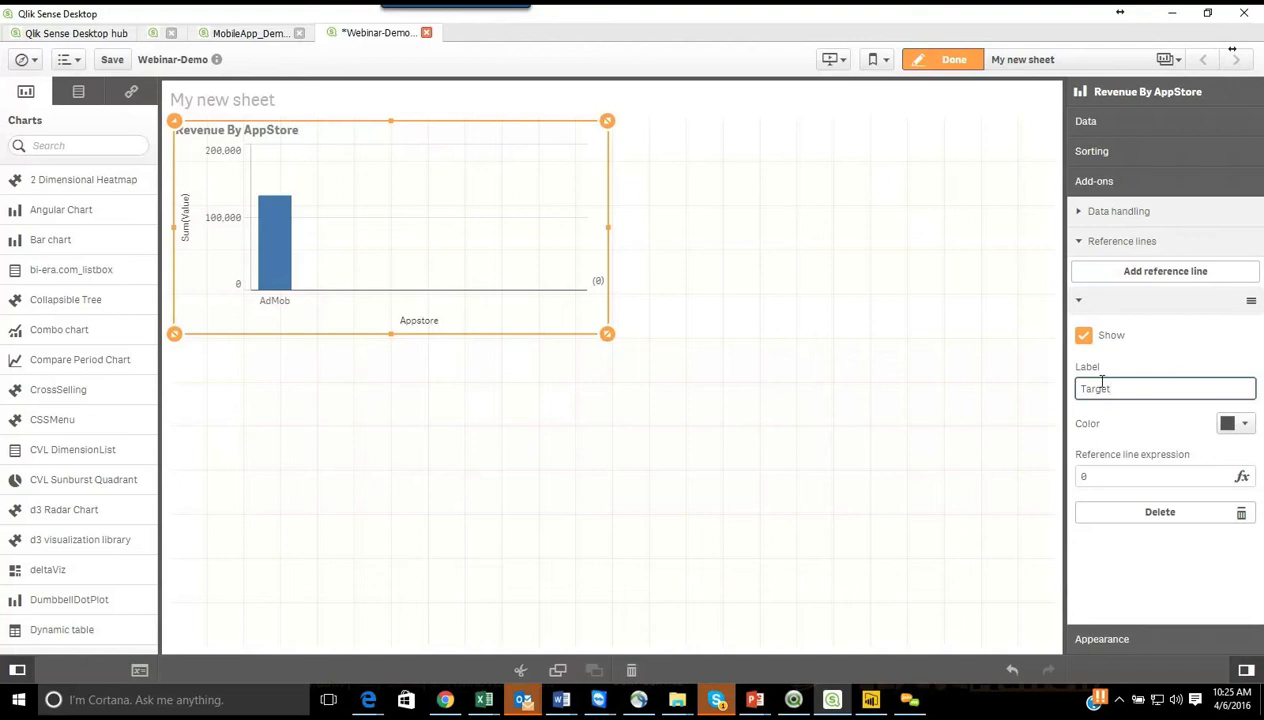
click(1240, 424)
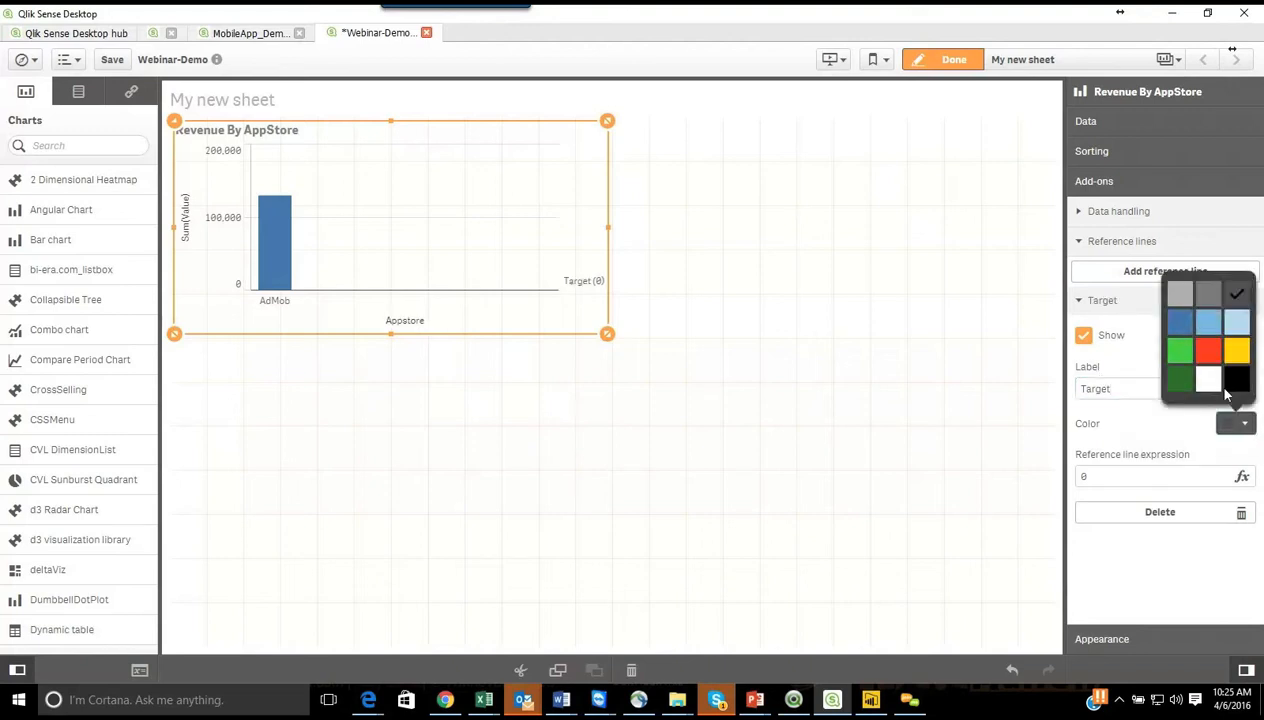
click(1208, 350)
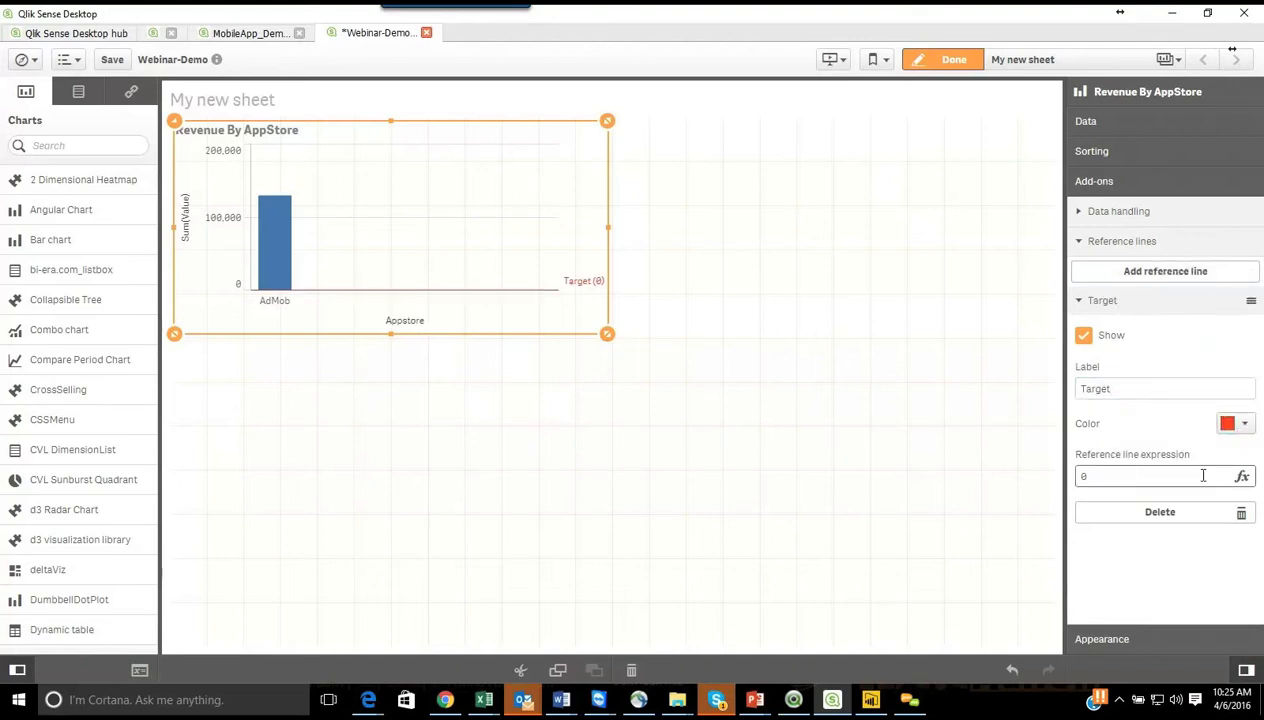
drag(1110, 477, 1078, 477)
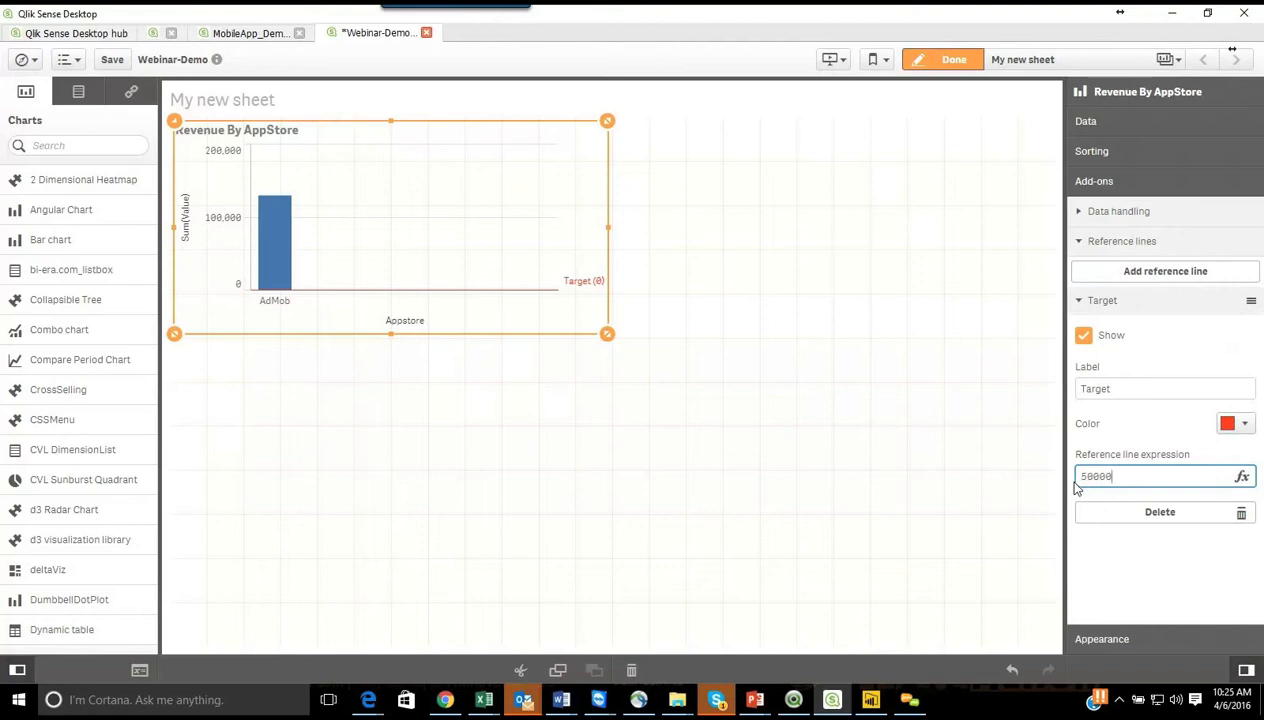
click(1051, 459)
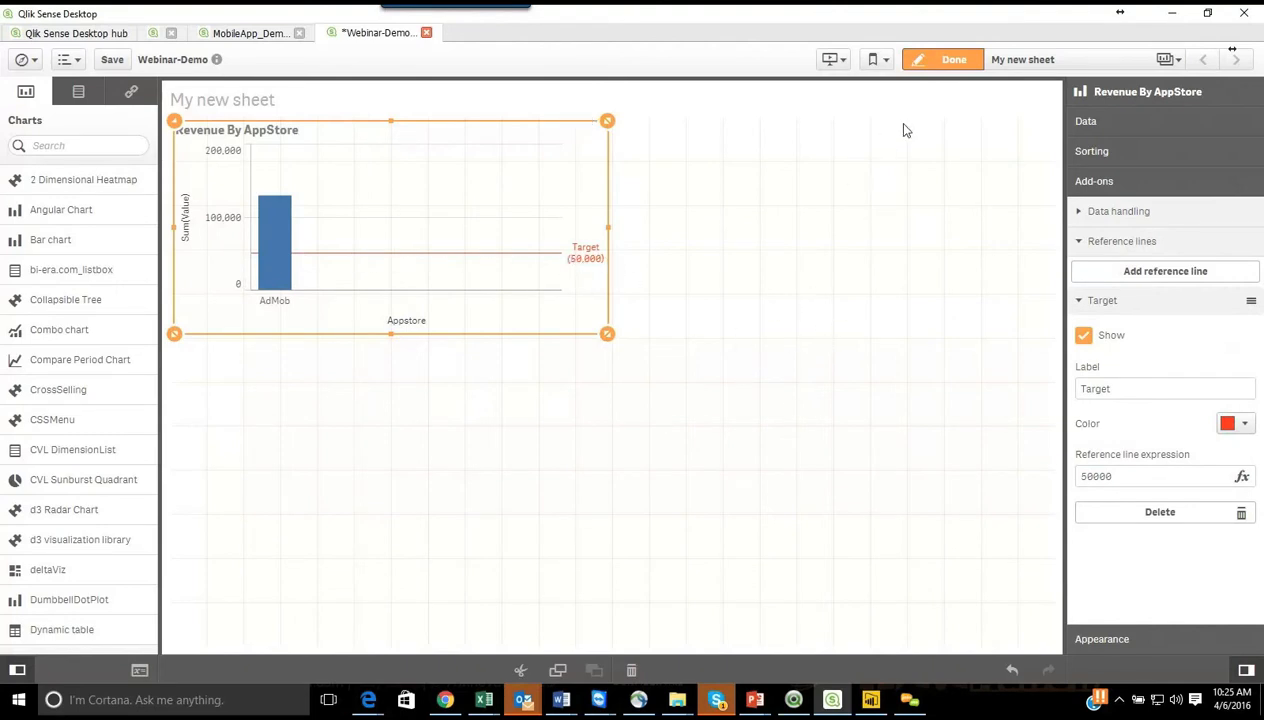
click(1076, 243)
Step: Change the Revenue By AppStore bar chart's presentation to Horizontal
click(1151, 648)
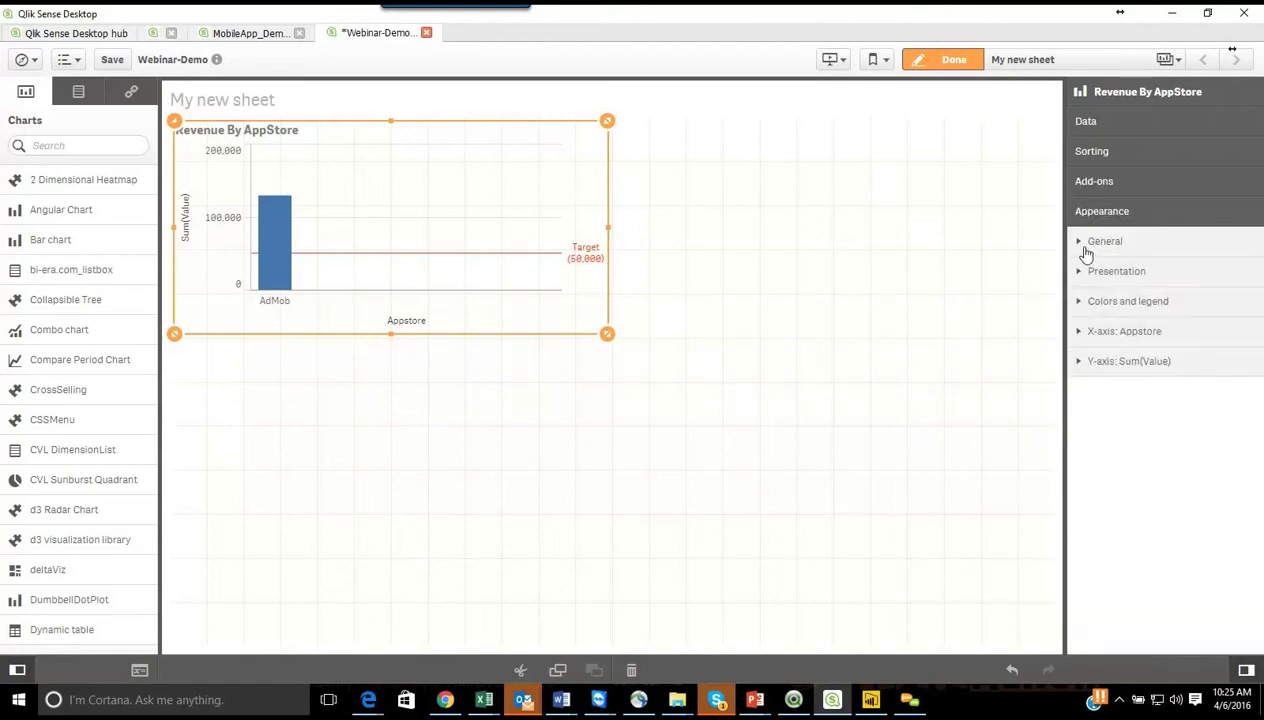
click(1083, 245)
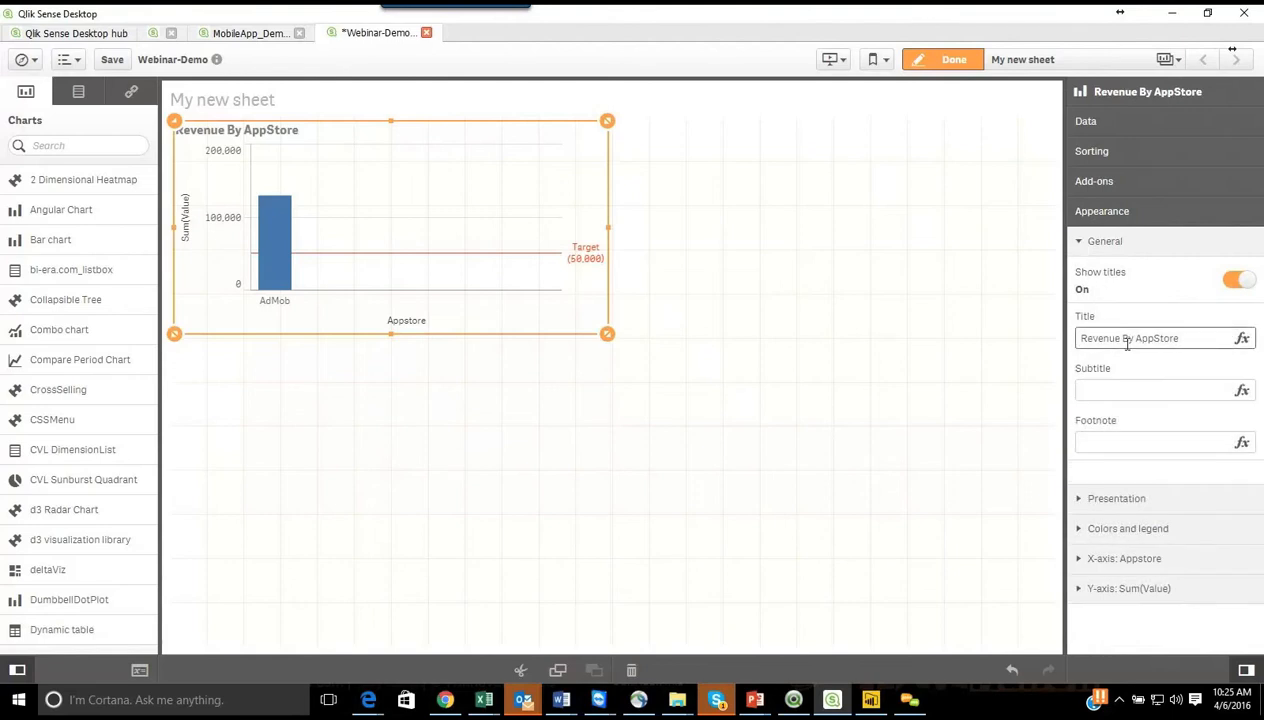
click(1081, 503)
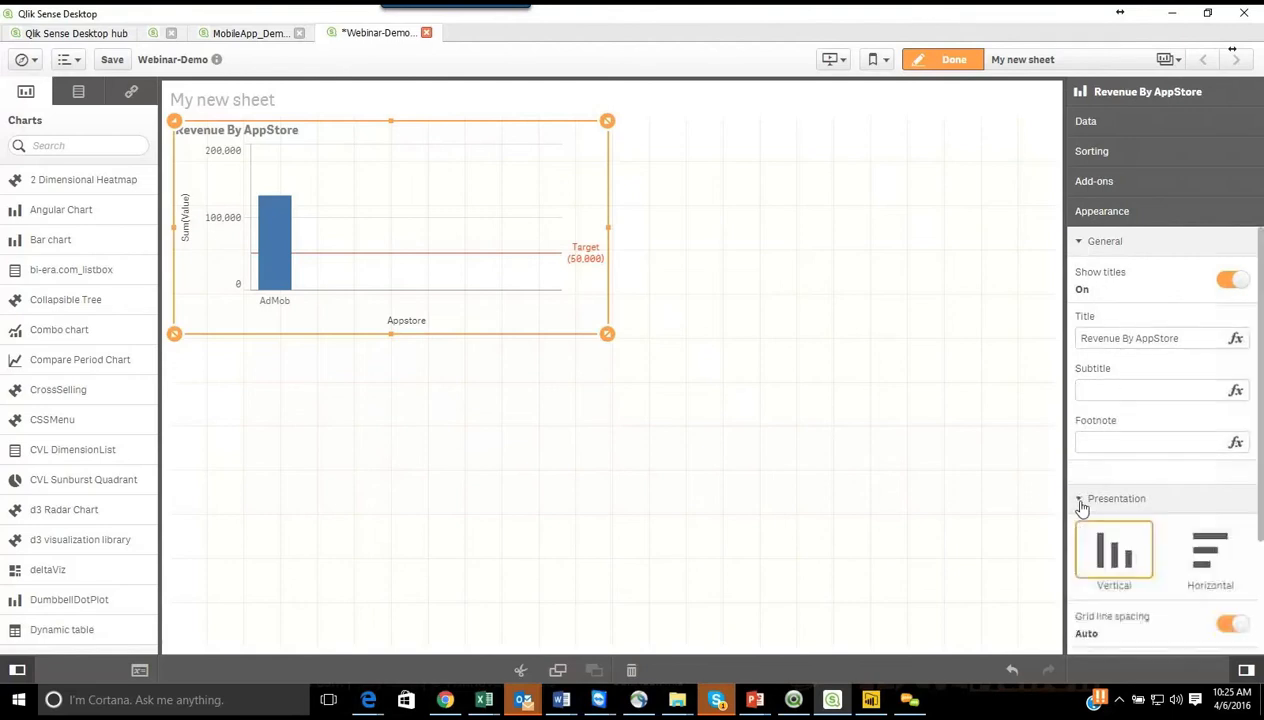
click(1207, 556)
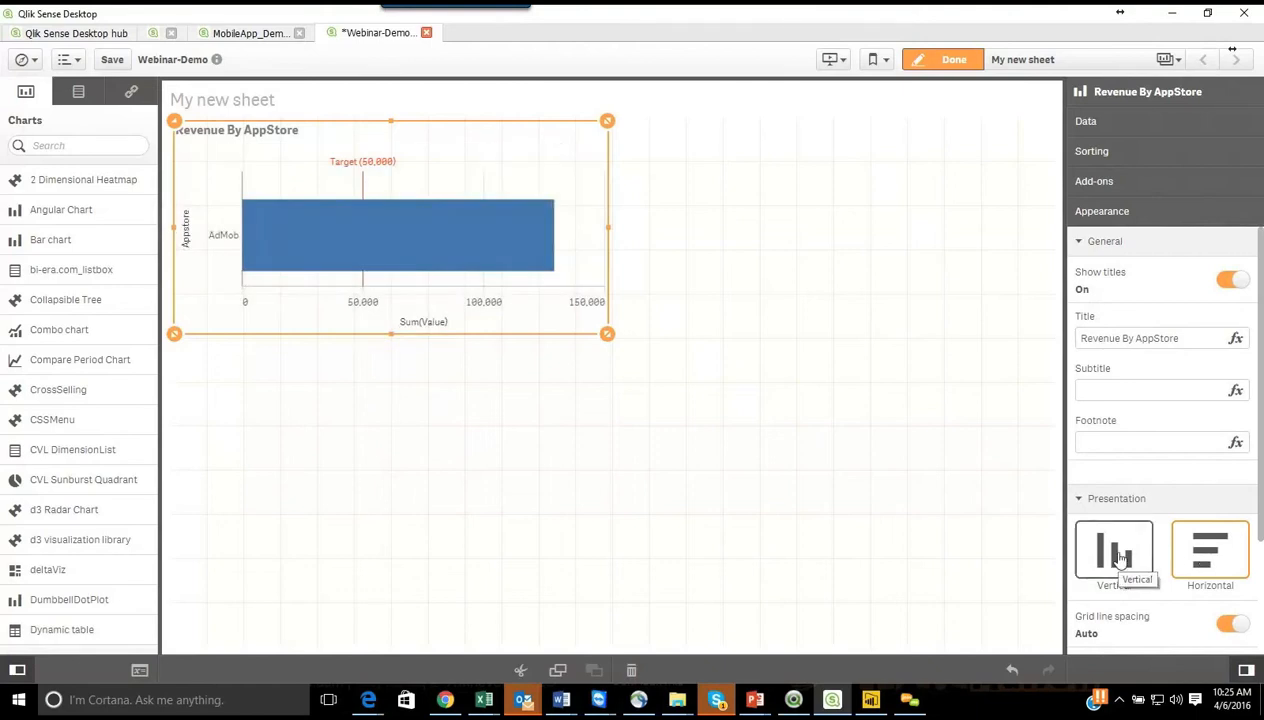
Step: Switch the chart's grid line spacing to Custom, try Narrow and Wide, and settle on No lines
scroll(1219, 584, down, 3)
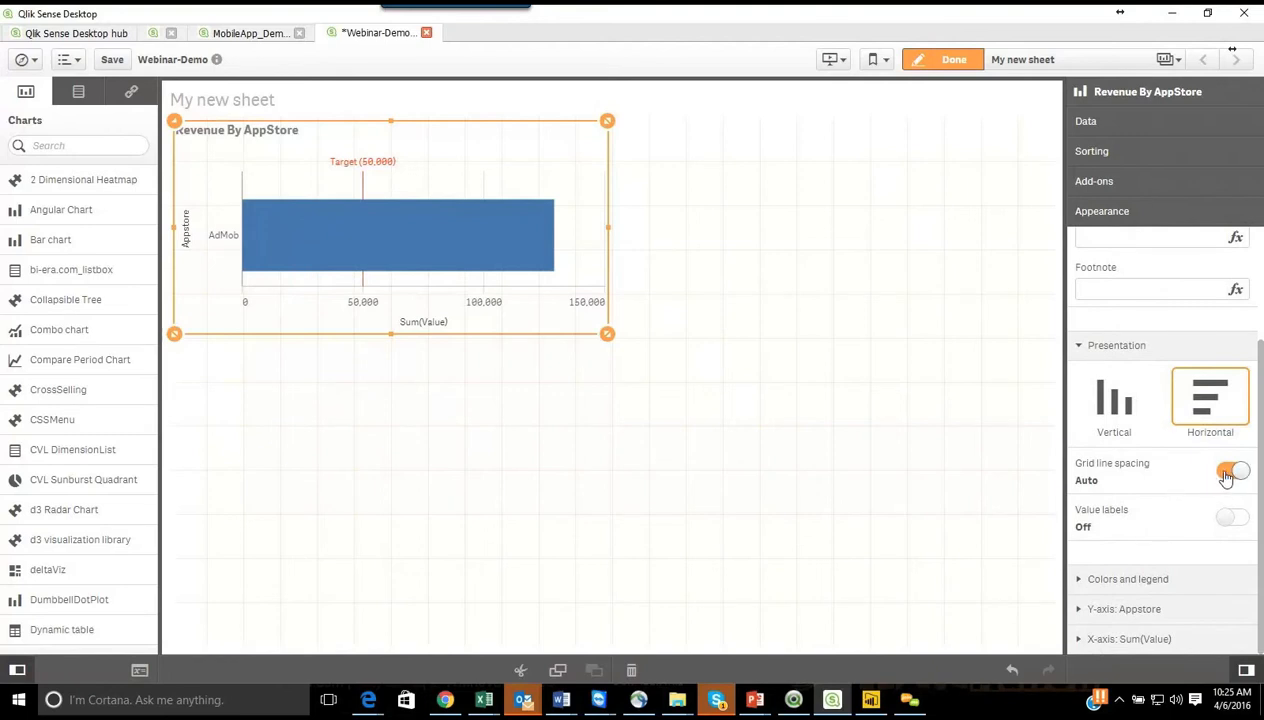
click(1227, 474)
click(1180, 512)
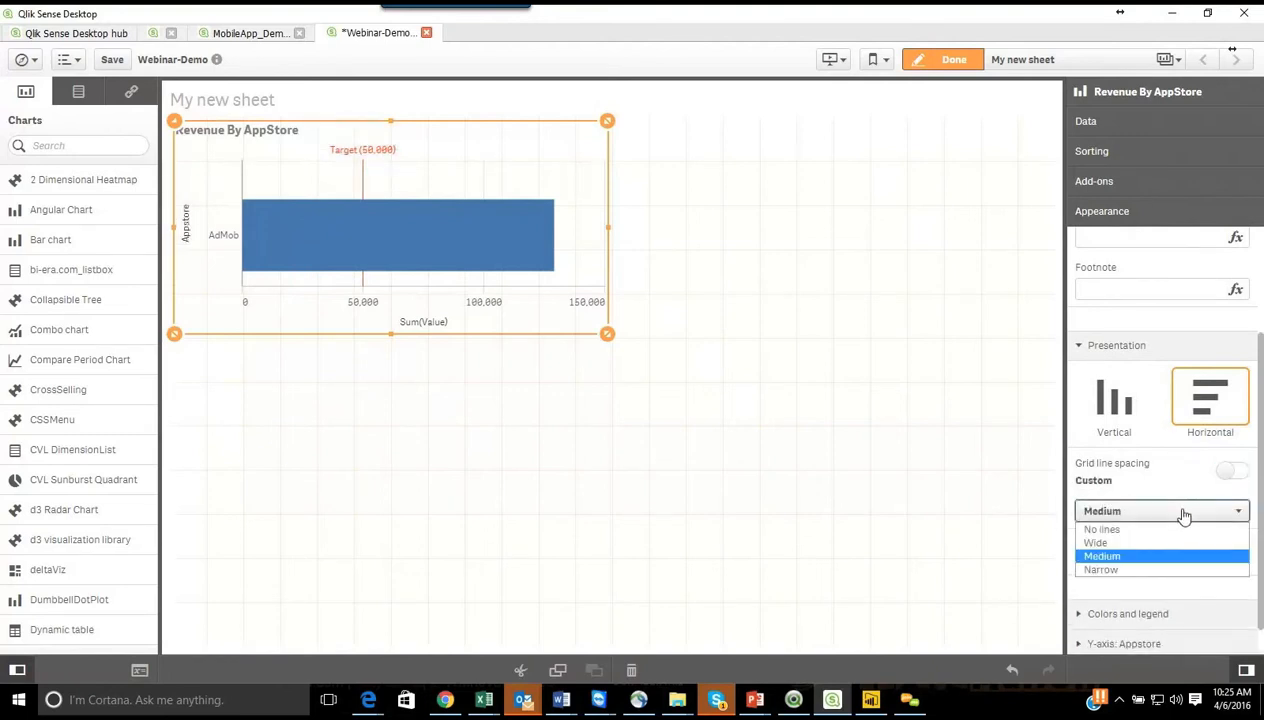
click(1128, 569)
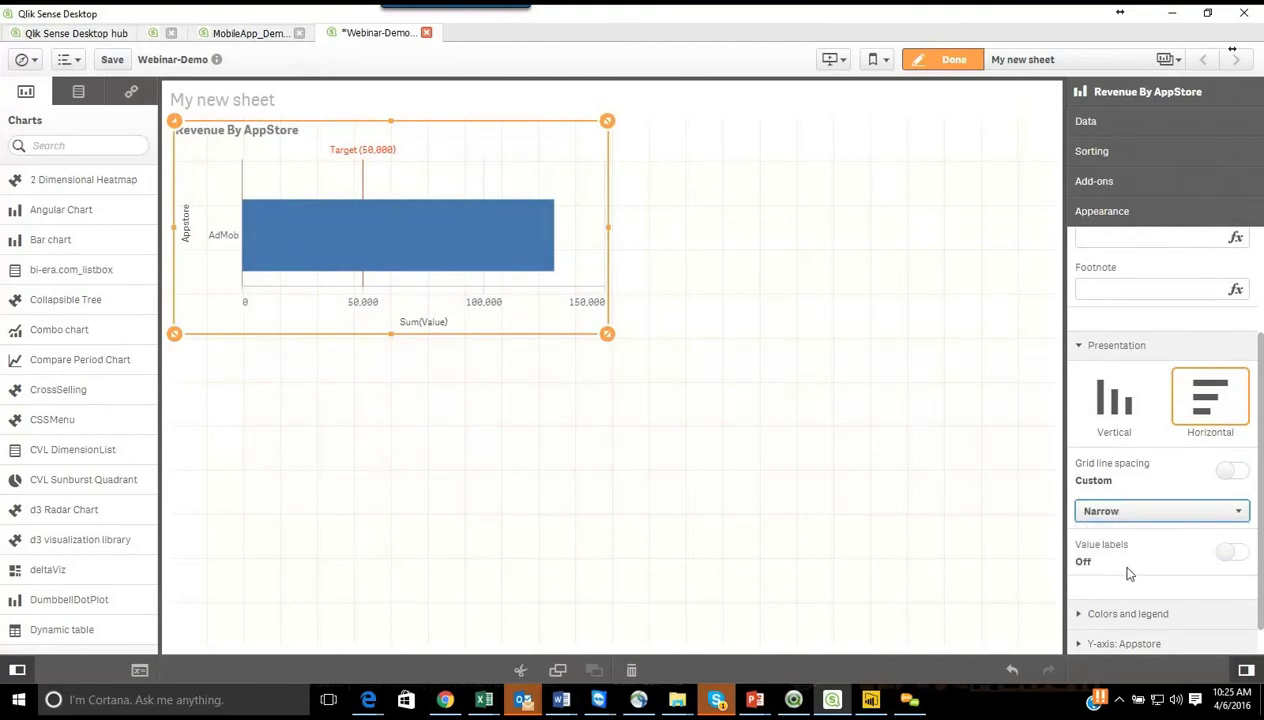
click(1086, 512)
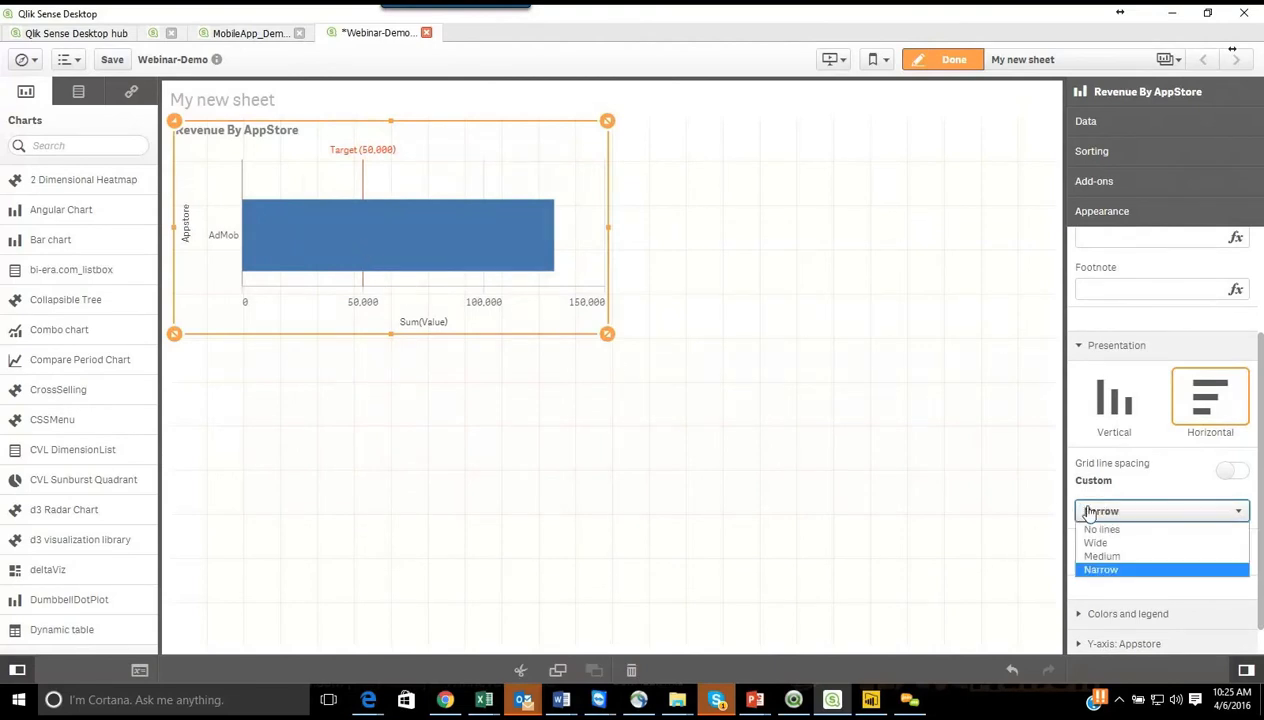
click(1107, 547)
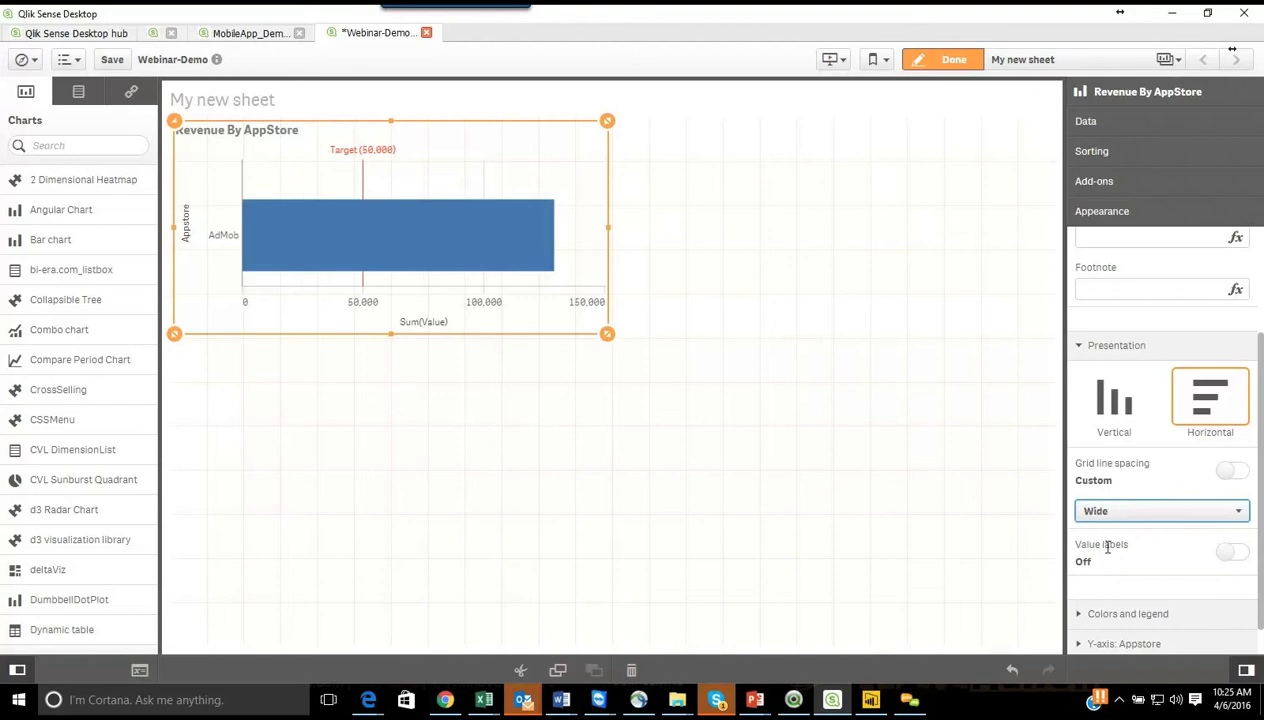
click(1125, 512)
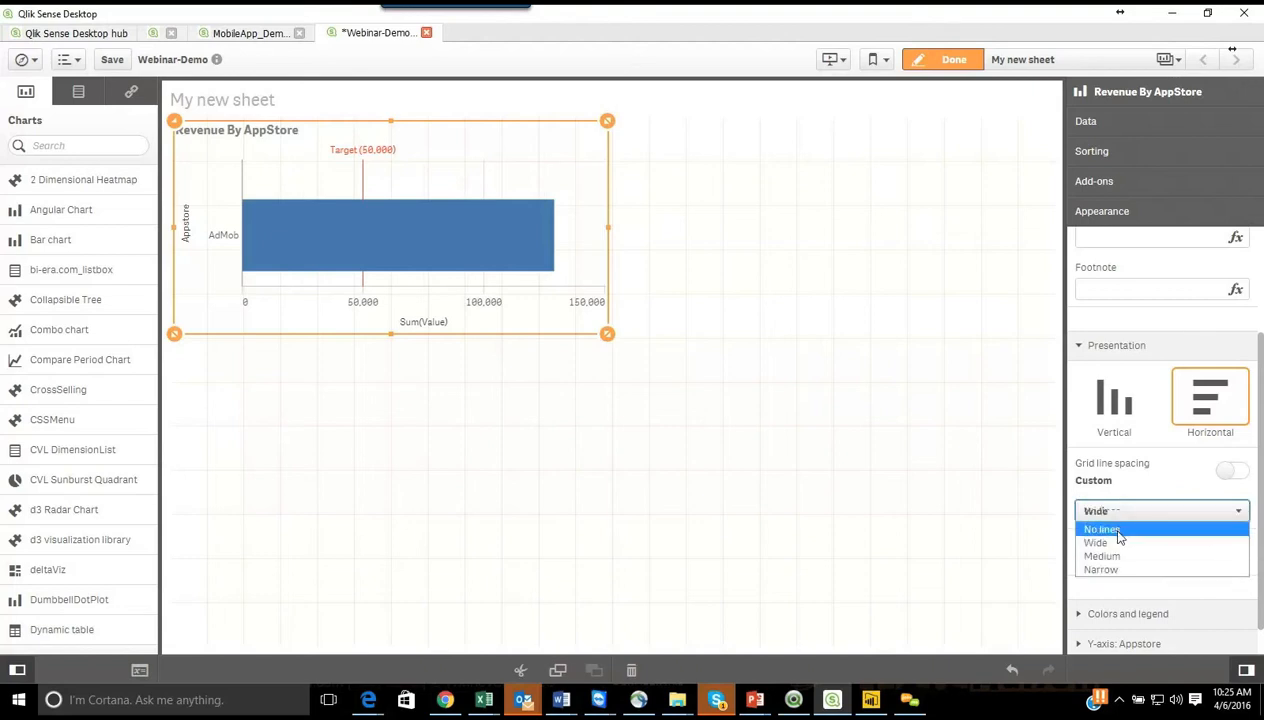
click(1110, 530)
click(1120, 513)
click(1108, 528)
Step: Turn on automatic value labels for the bars
click(1240, 554)
drag(1262, 522, 1262, 577)
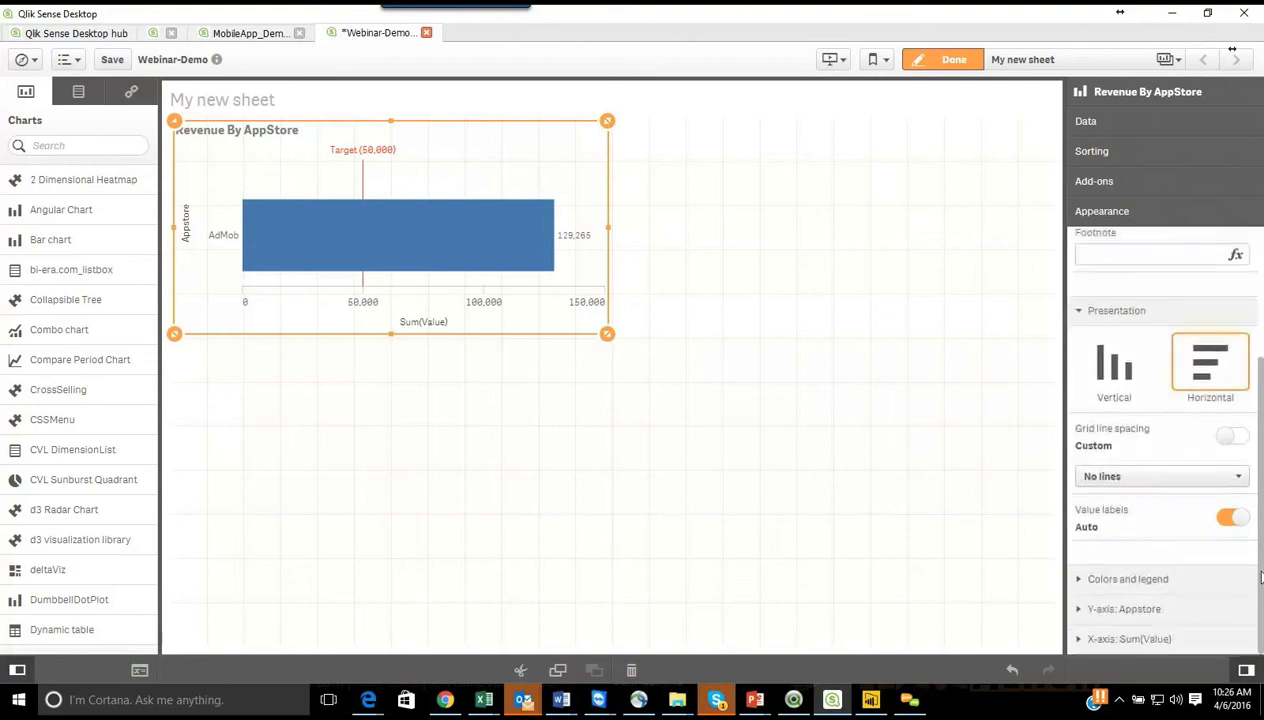
mouse_move(572, 248)
Step: Switch the chart's colors from automatic to Custom and view the available coloring methods
click(1086, 580)
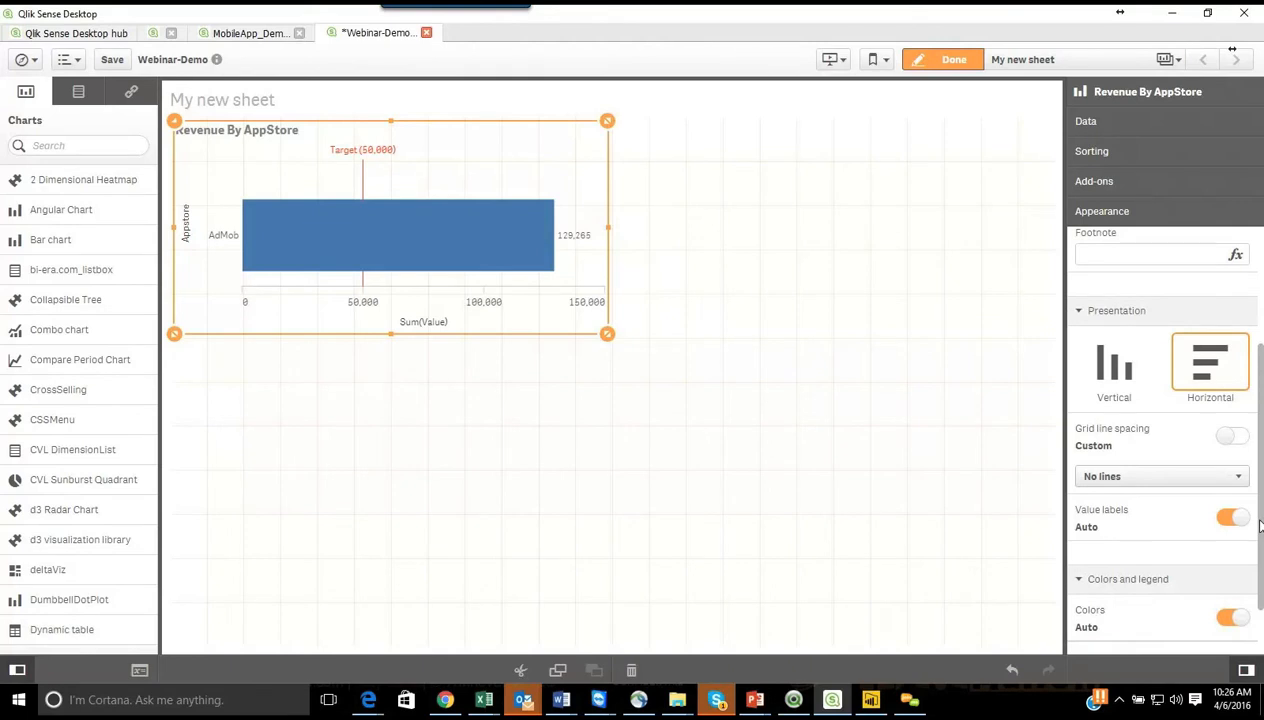
drag(1260, 527, 1261, 627)
click(1228, 546)
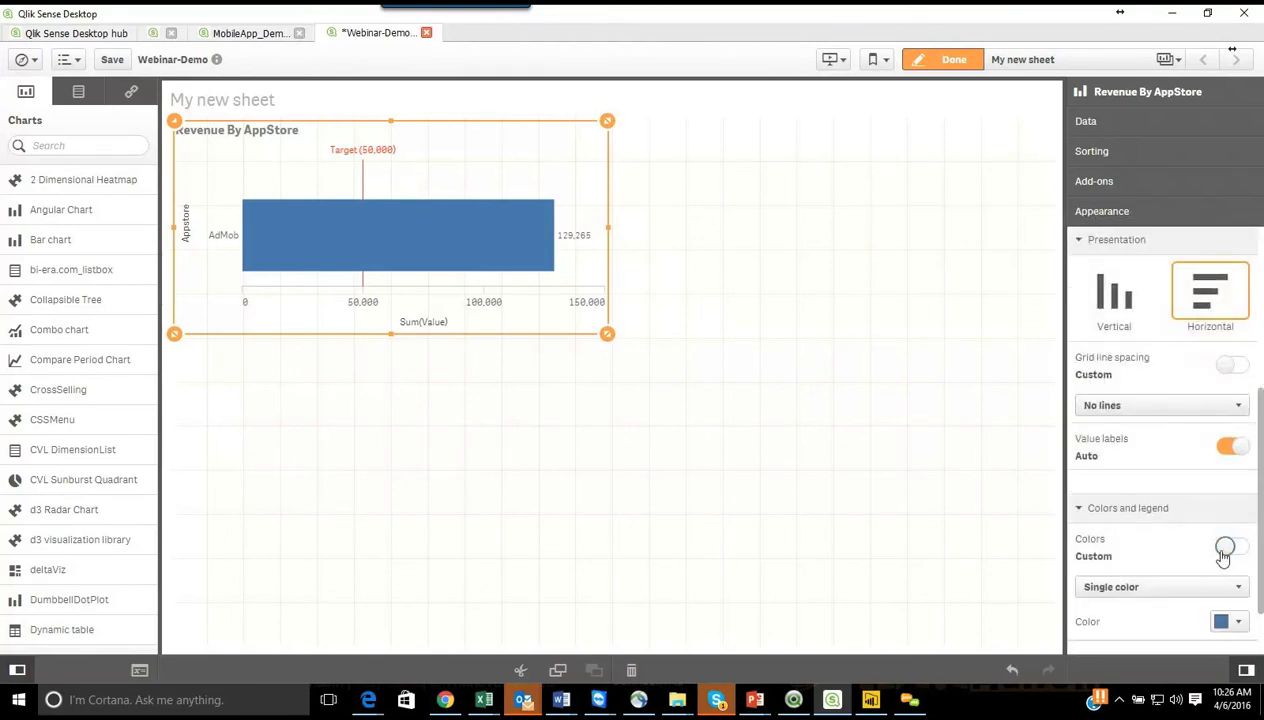
scroll(1221, 545, down, 1)
click(1180, 592)
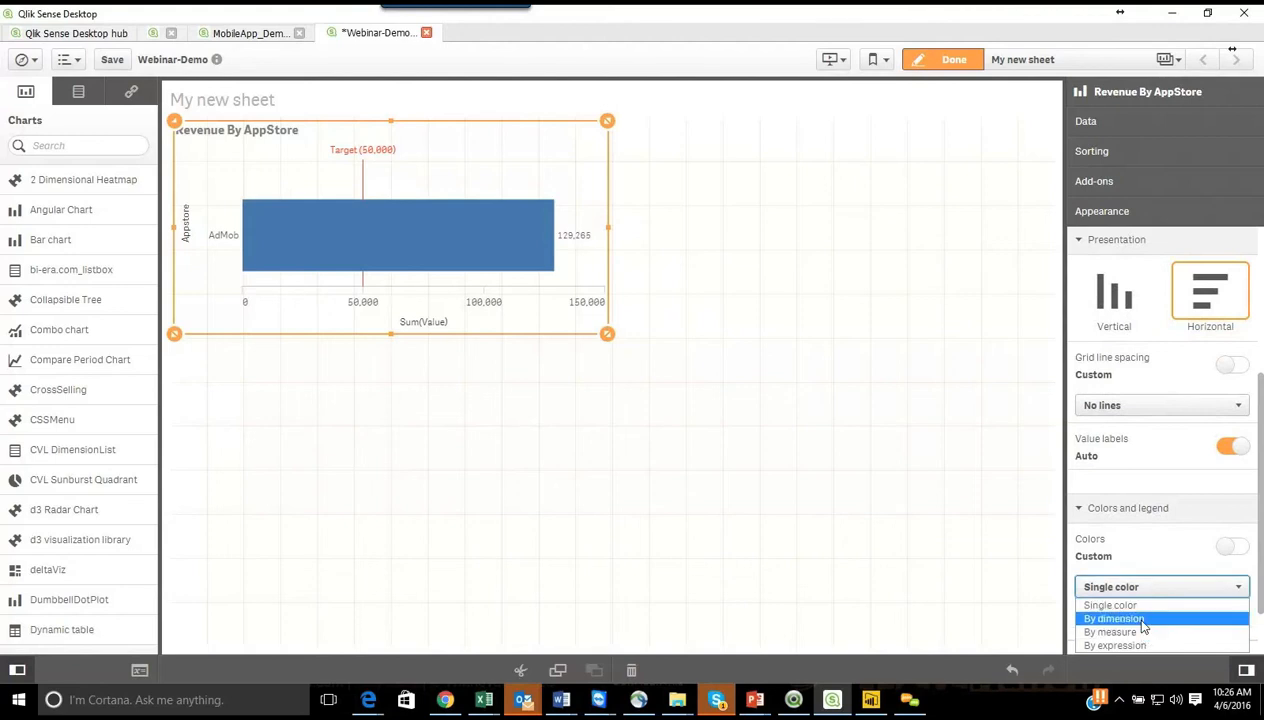
Step: Finish editing the sheet and save the Webinar-Demo app
click(930, 63)
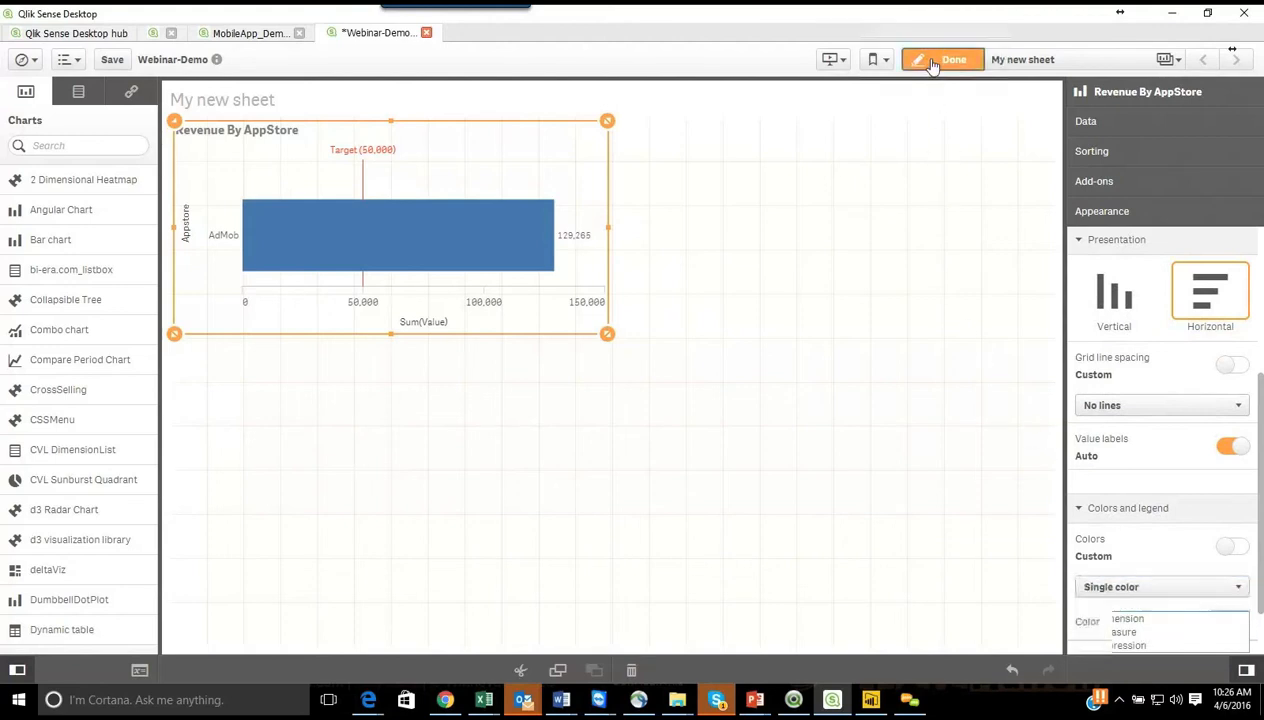
click(114, 61)
Step: Go to the MobileApp_Demo app's Dashboard sheet and select the Revenue By Metric chart in edit mode
click(226, 36)
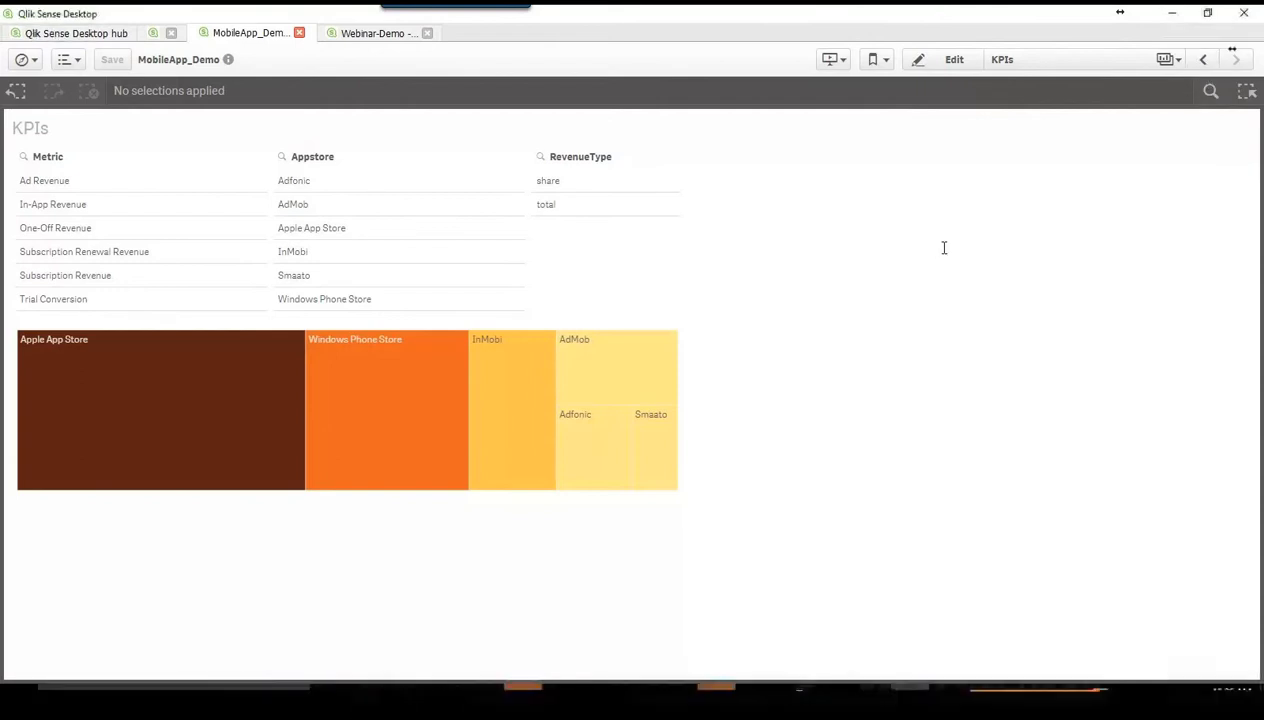
click(1205, 61)
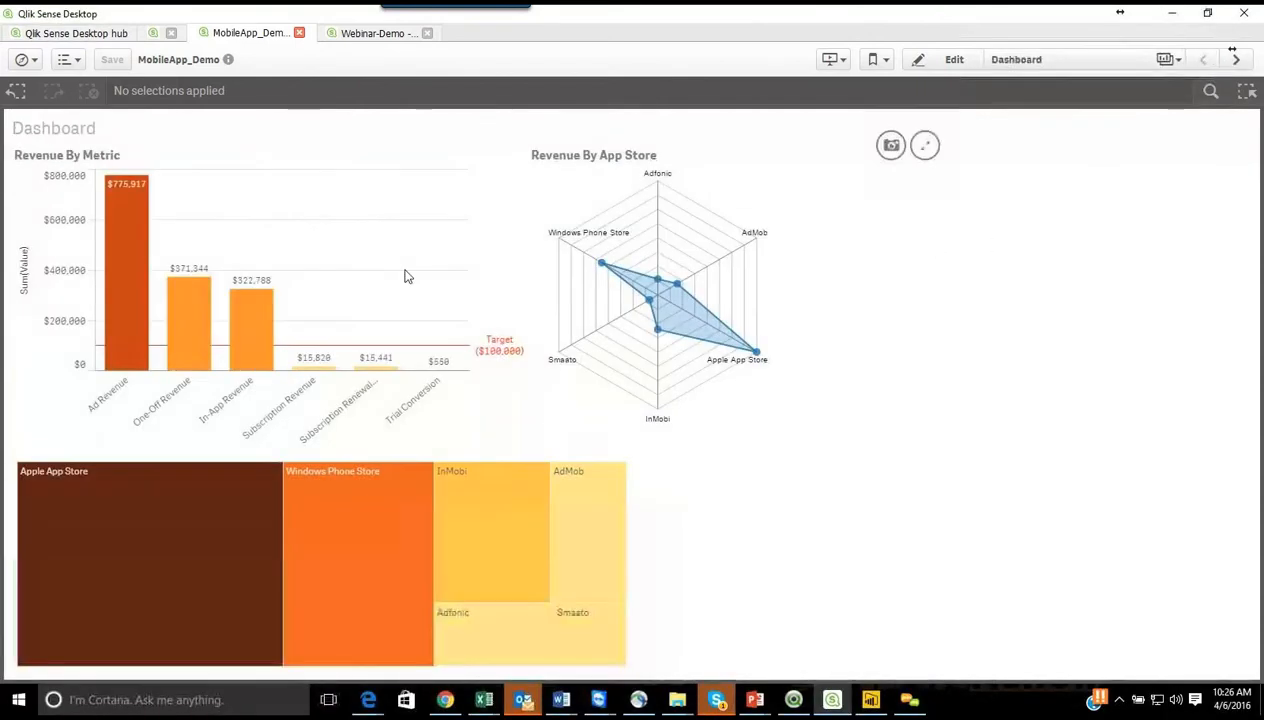
click(305, 278)
click(950, 59)
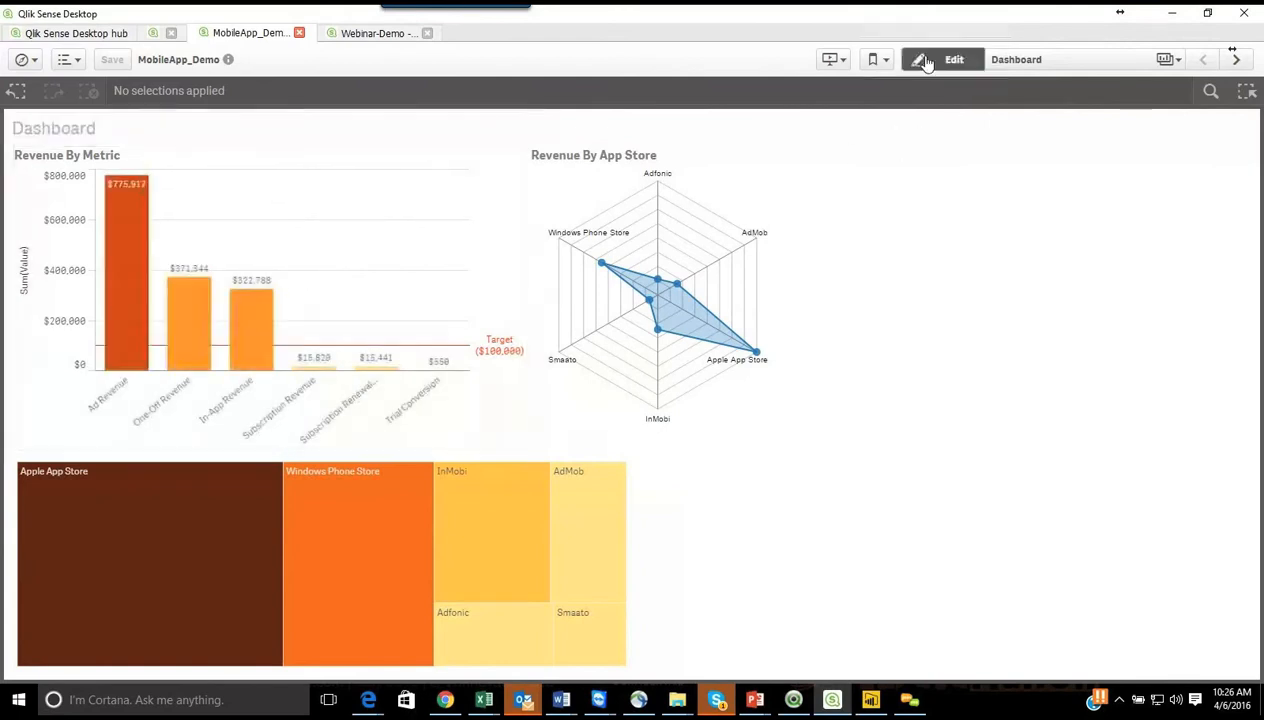
click(494, 267)
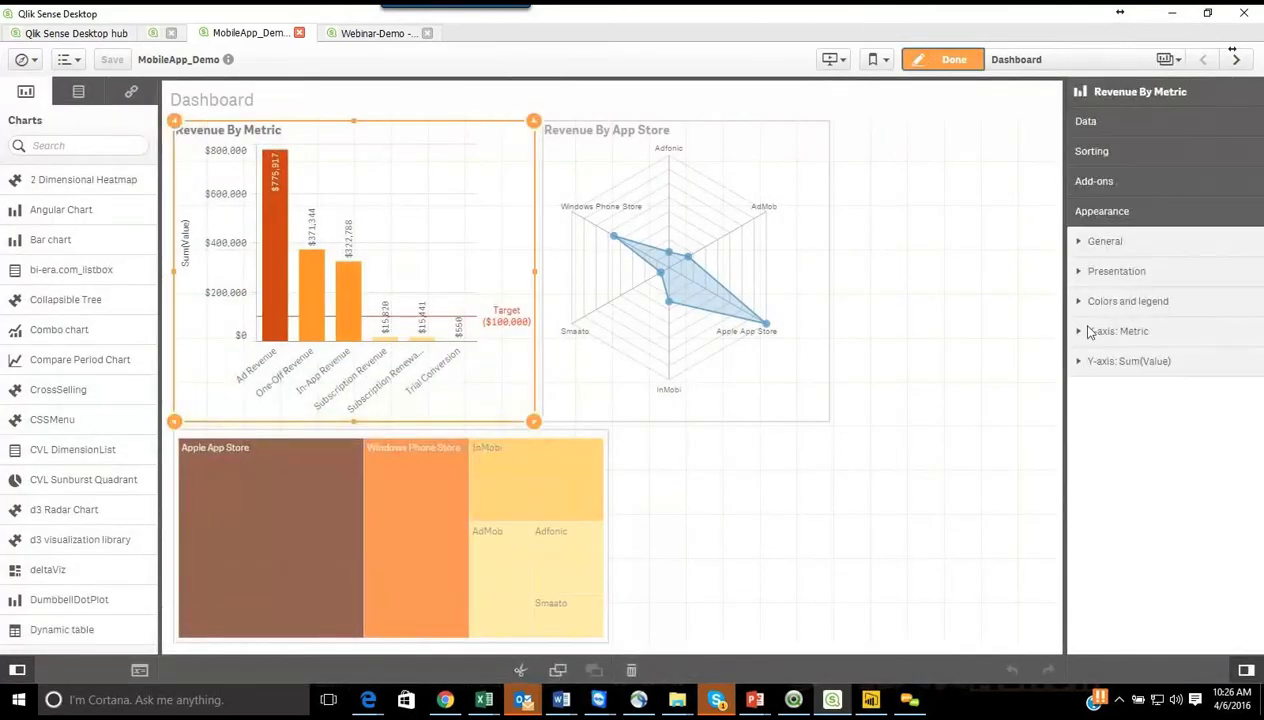
Step: Try the diverging gradient, sequential gradient and diverging classes schemes on the chart's By measure coloring, ending on Sequential classes
click(1079, 305)
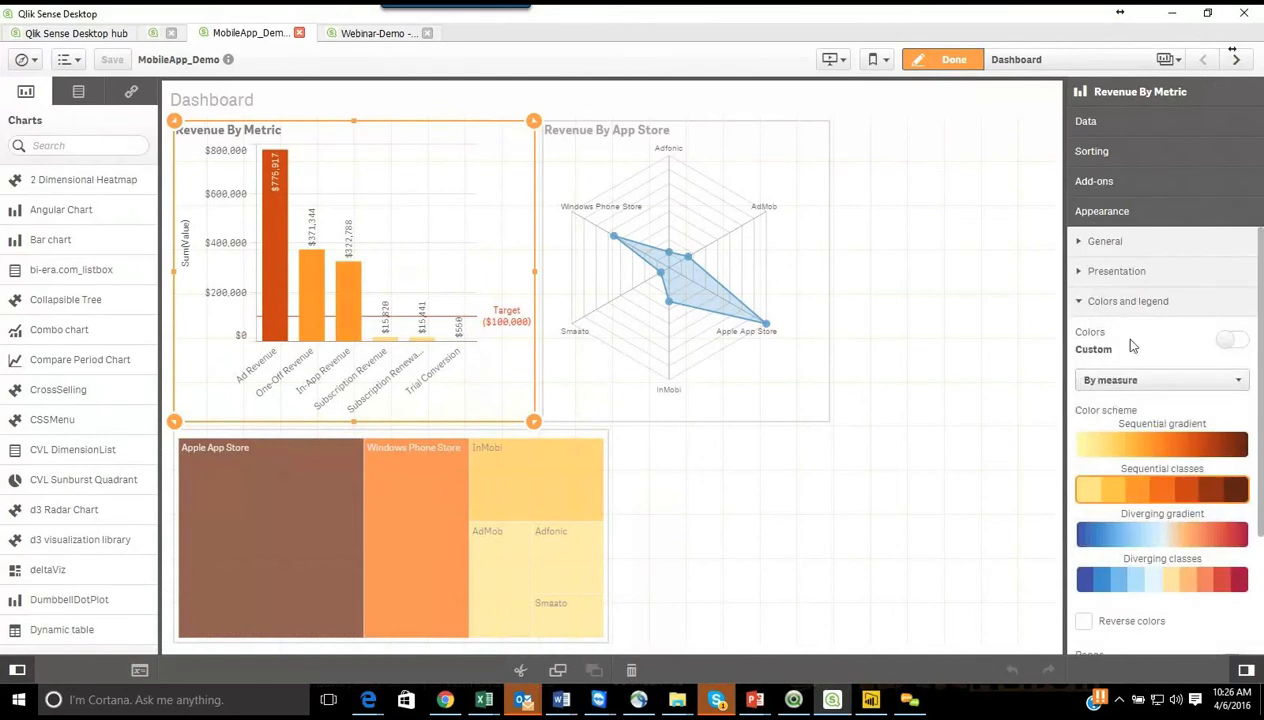
click(1196, 383)
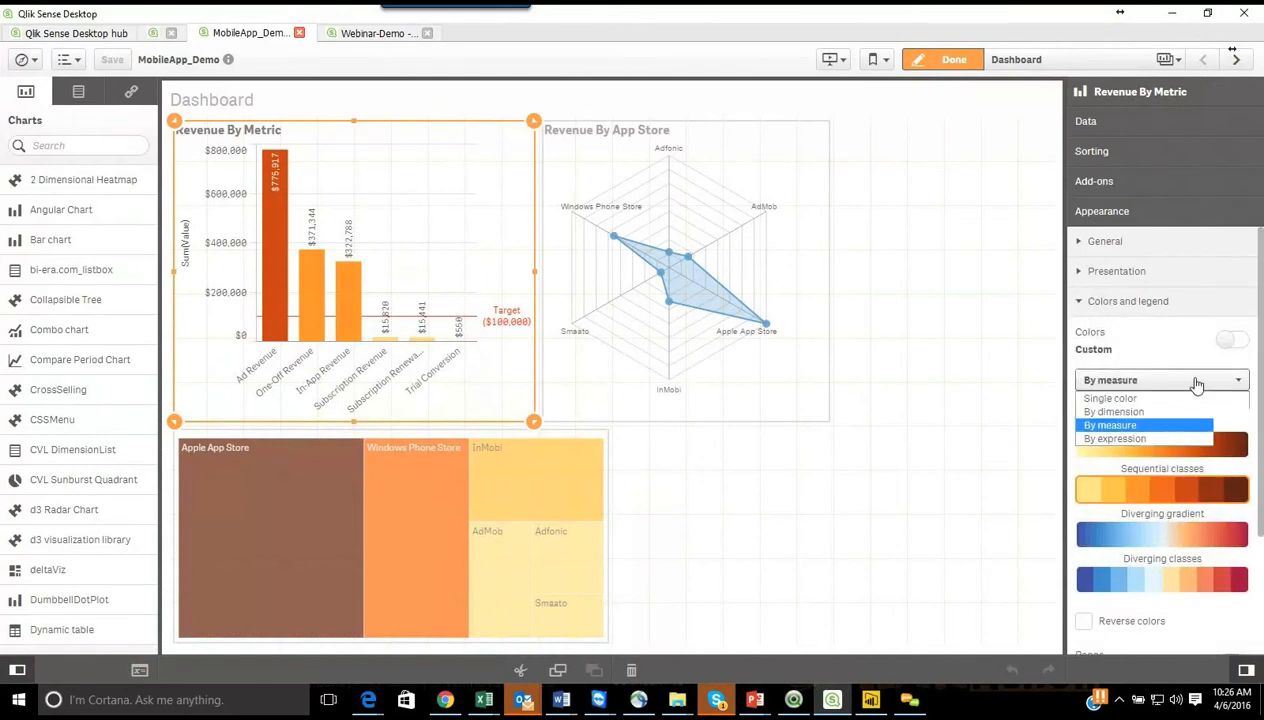
click(1145, 425)
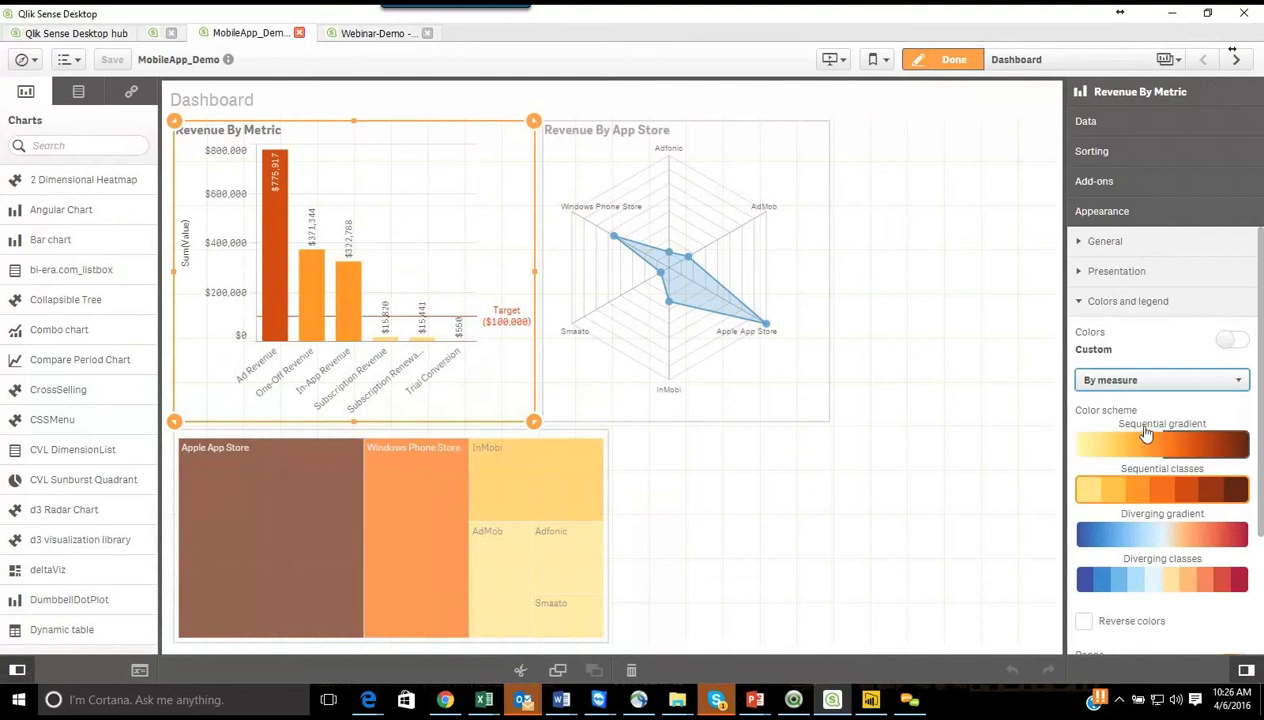
click(1148, 541)
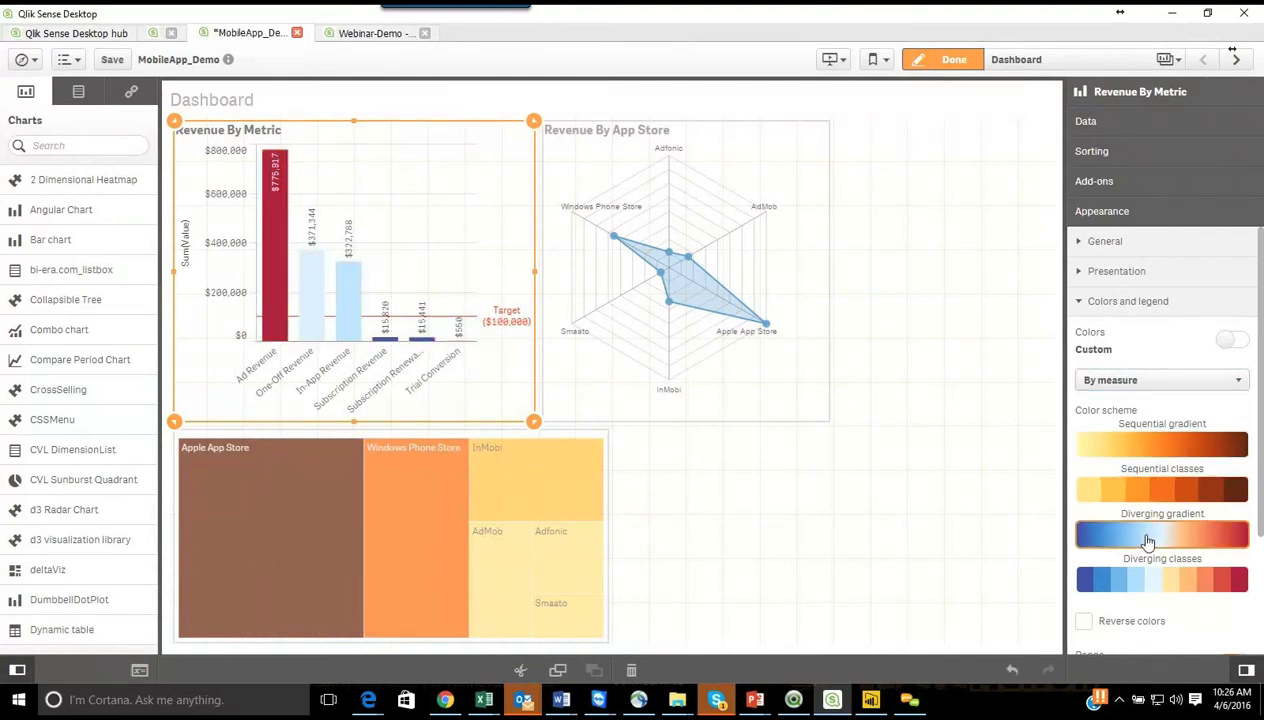
click(1140, 452)
click(1145, 497)
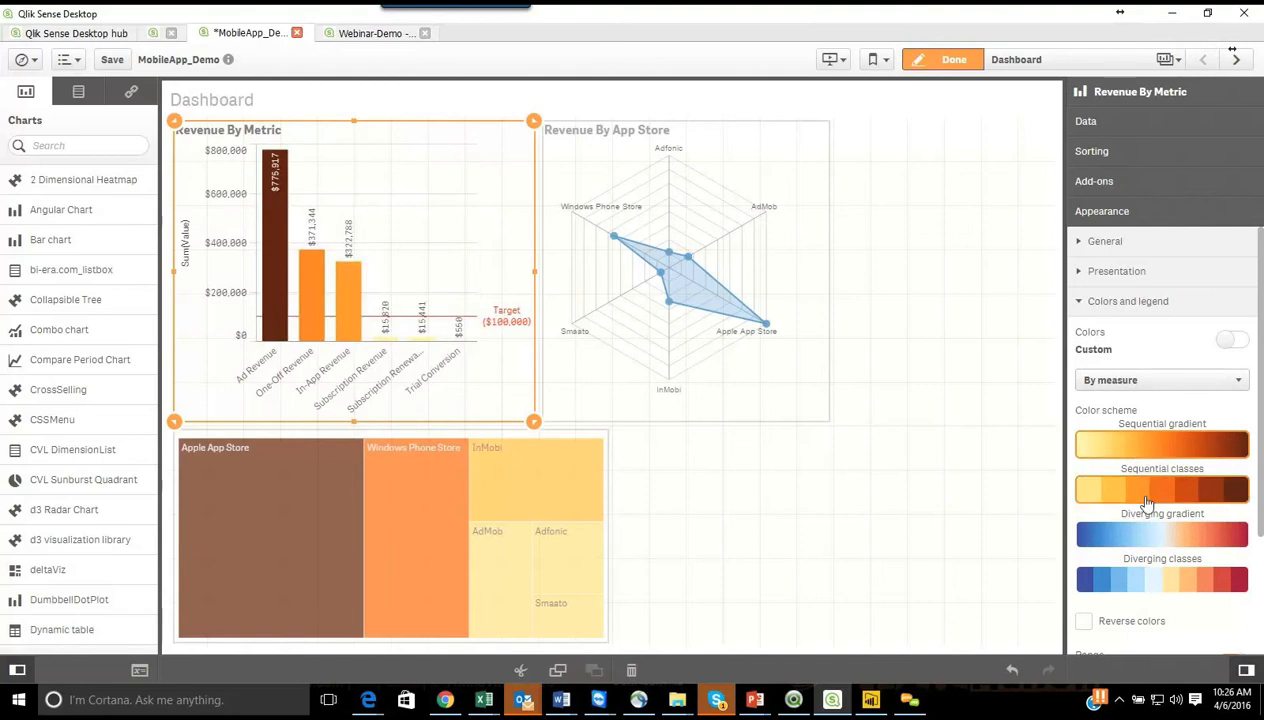
click(1154, 586)
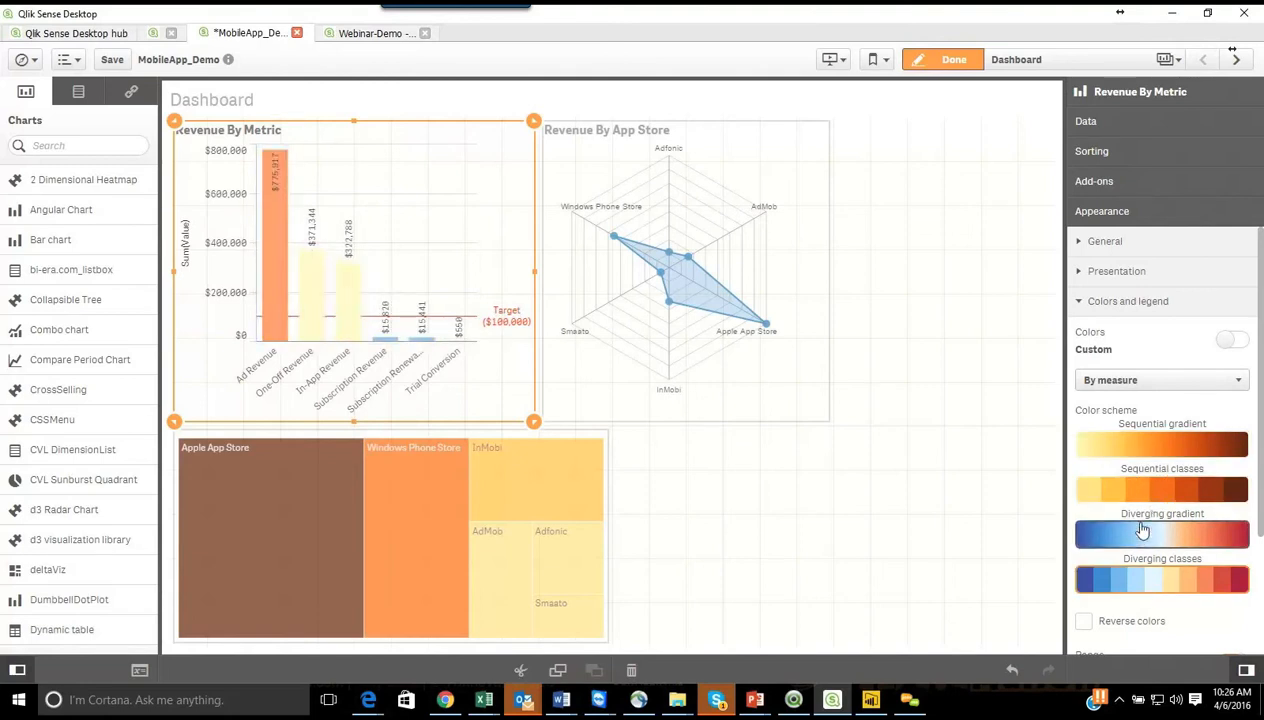
click(1140, 492)
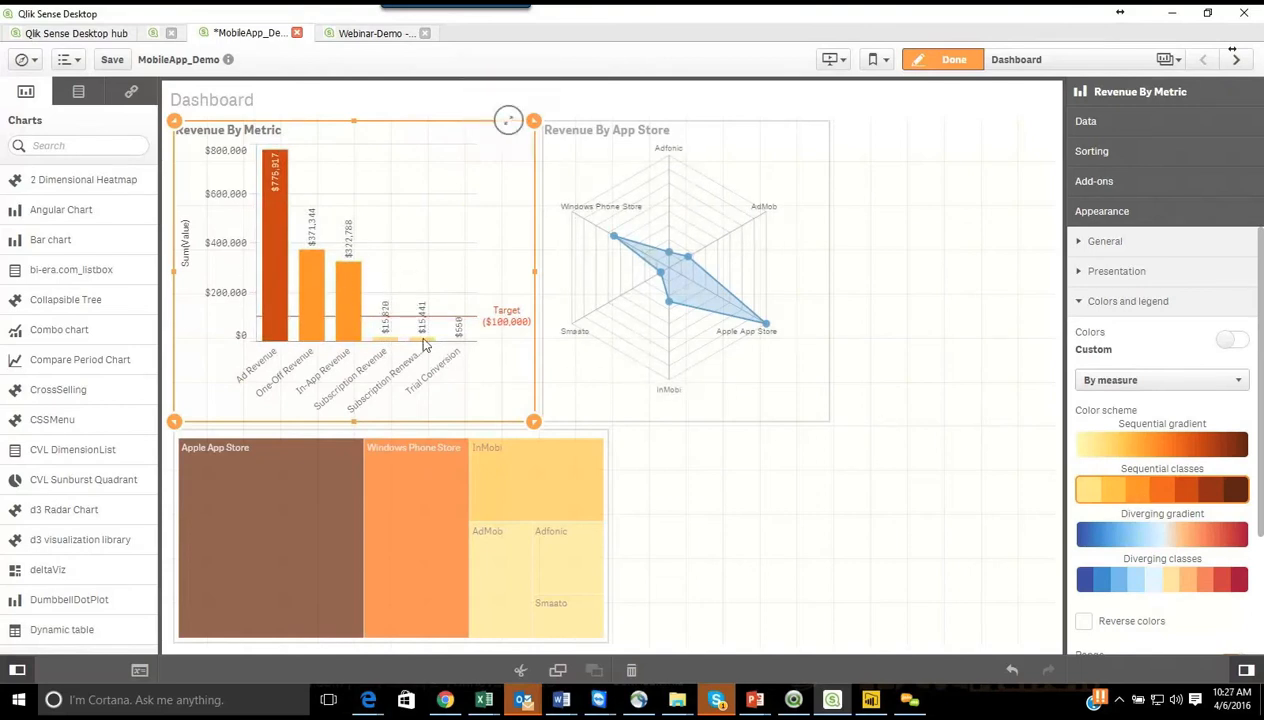
Step: Review the remaining color range and legend options and finish editing the Dashboard sheet
drag(1262, 345, 1262, 512)
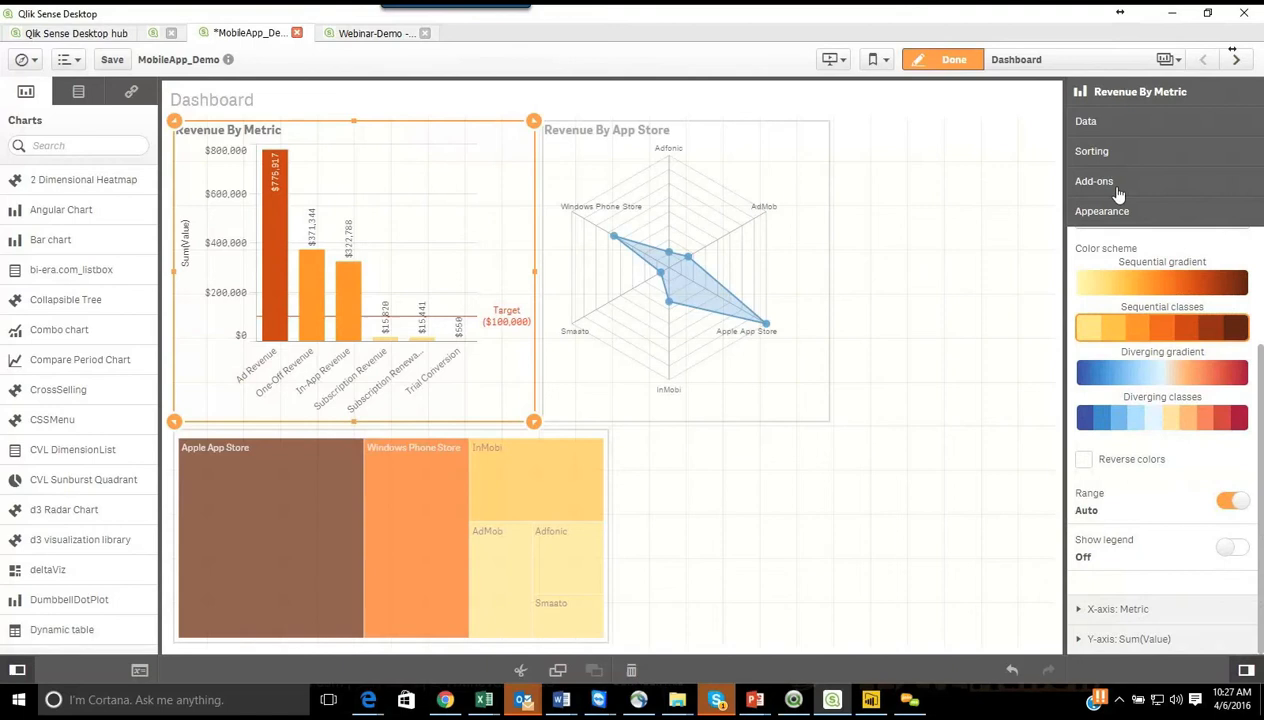
click(924, 64)
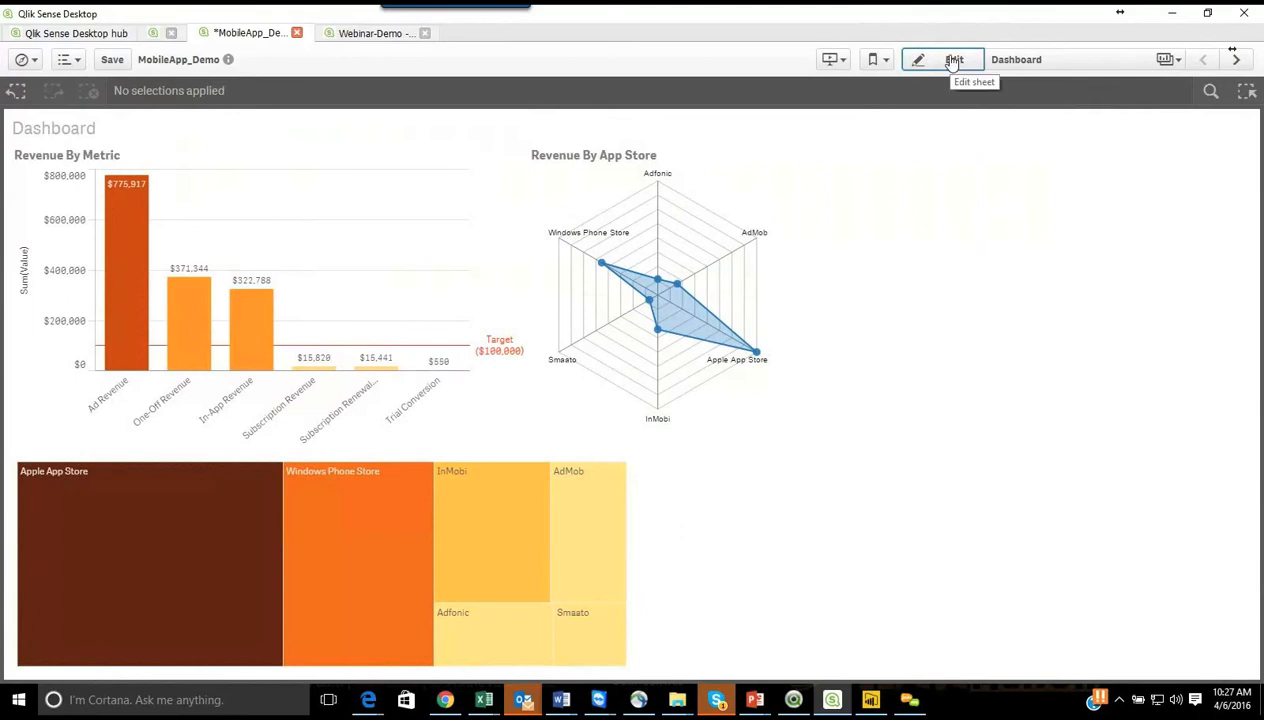
Step: Open the Dashboard sheet for editing and review the Revenue By App Store radar chart's dimension, measure and Appstore sorting settings
click(955, 62)
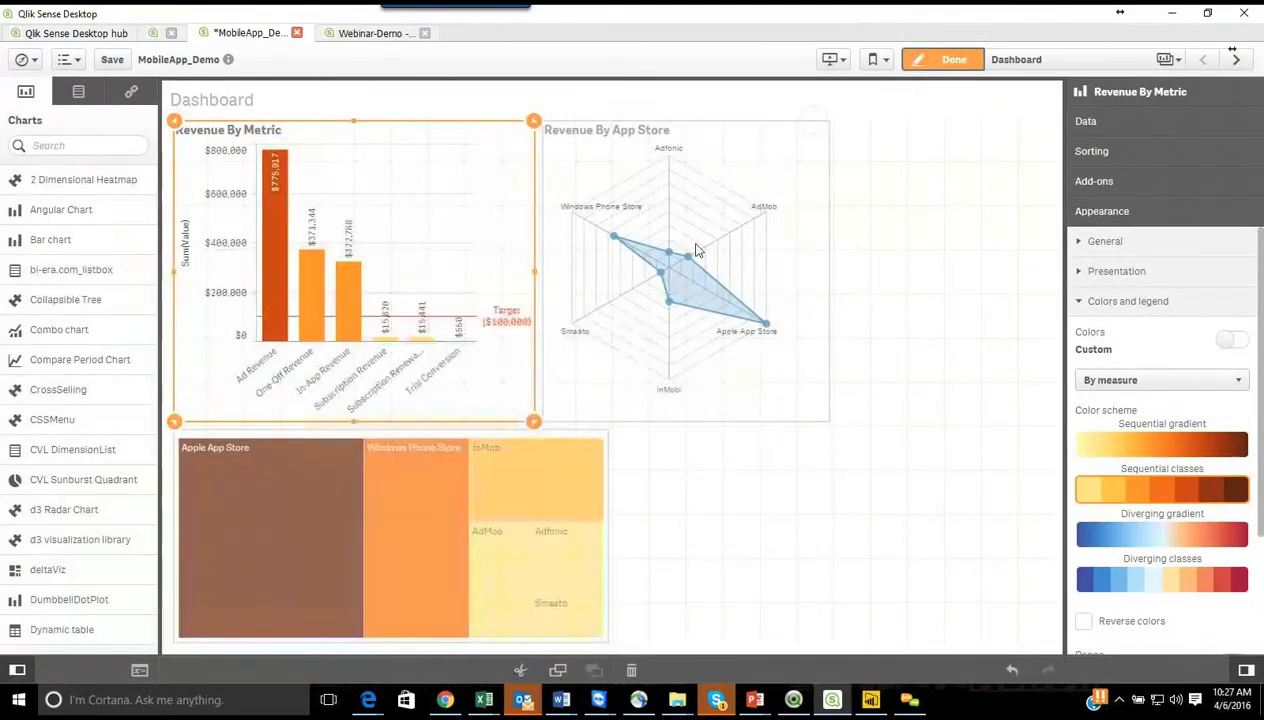
click(697, 250)
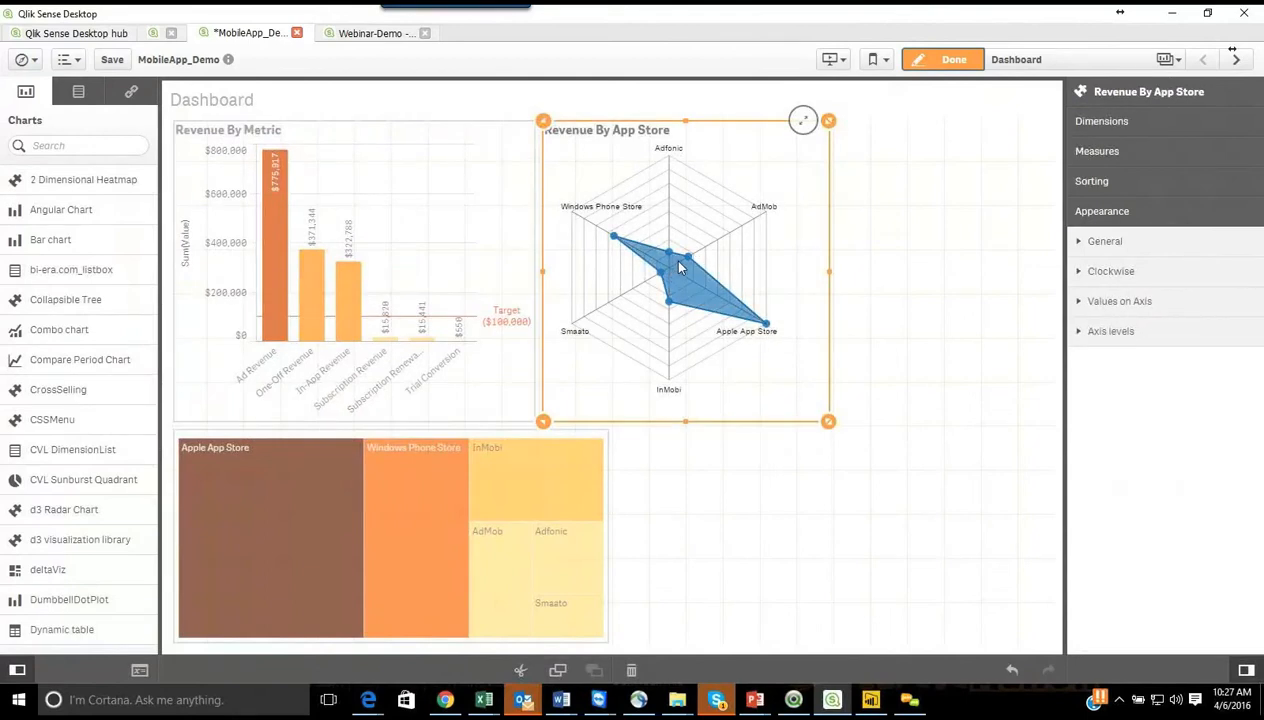
click(1102, 122)
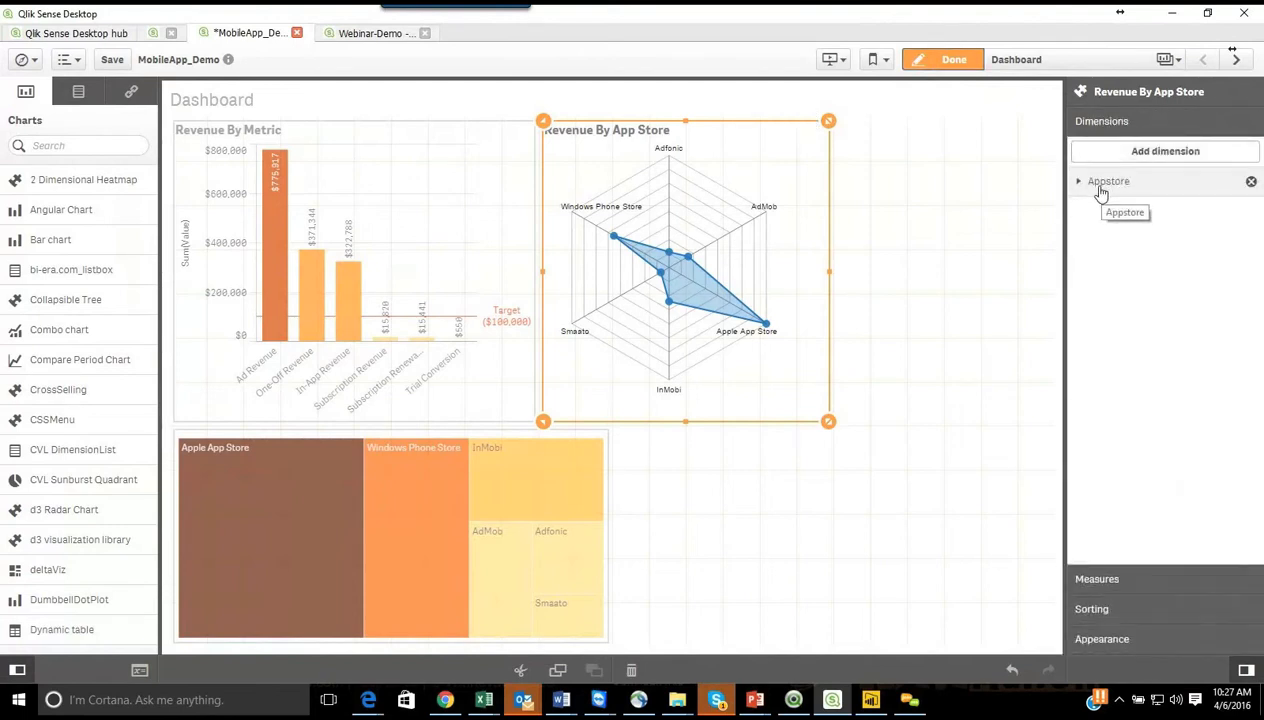
click(1136, 578)
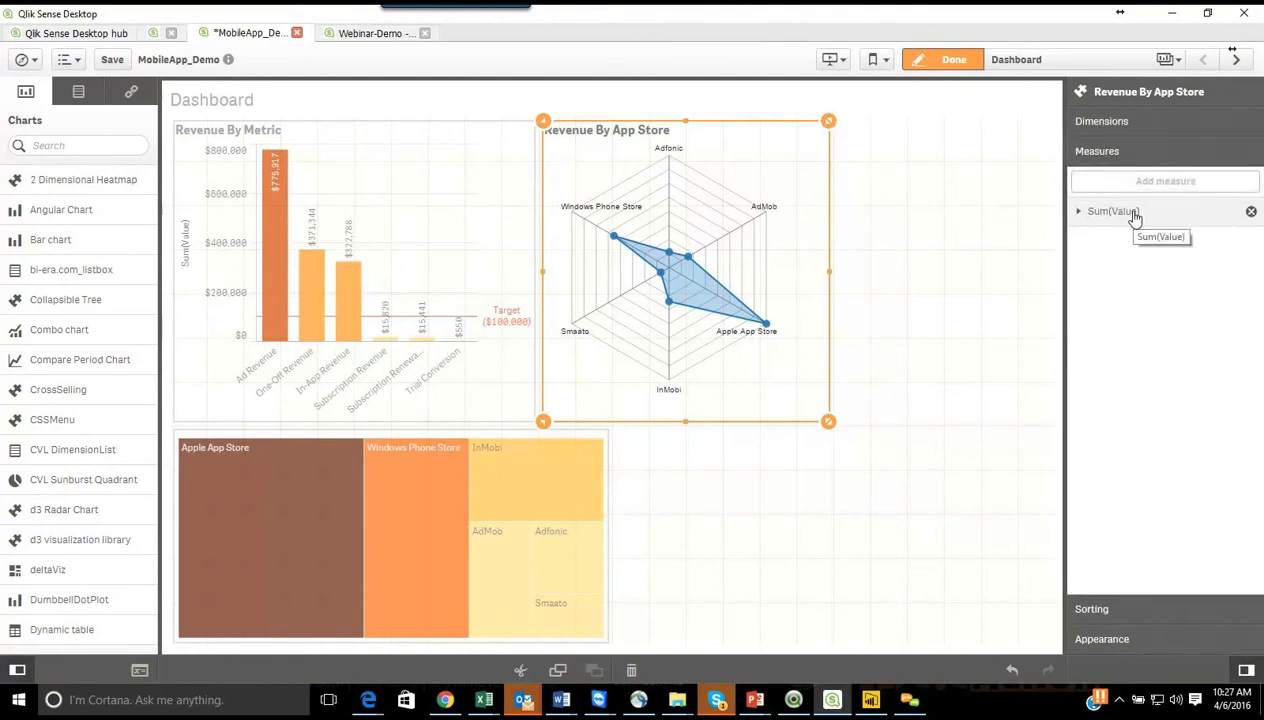
click(1114, 612)
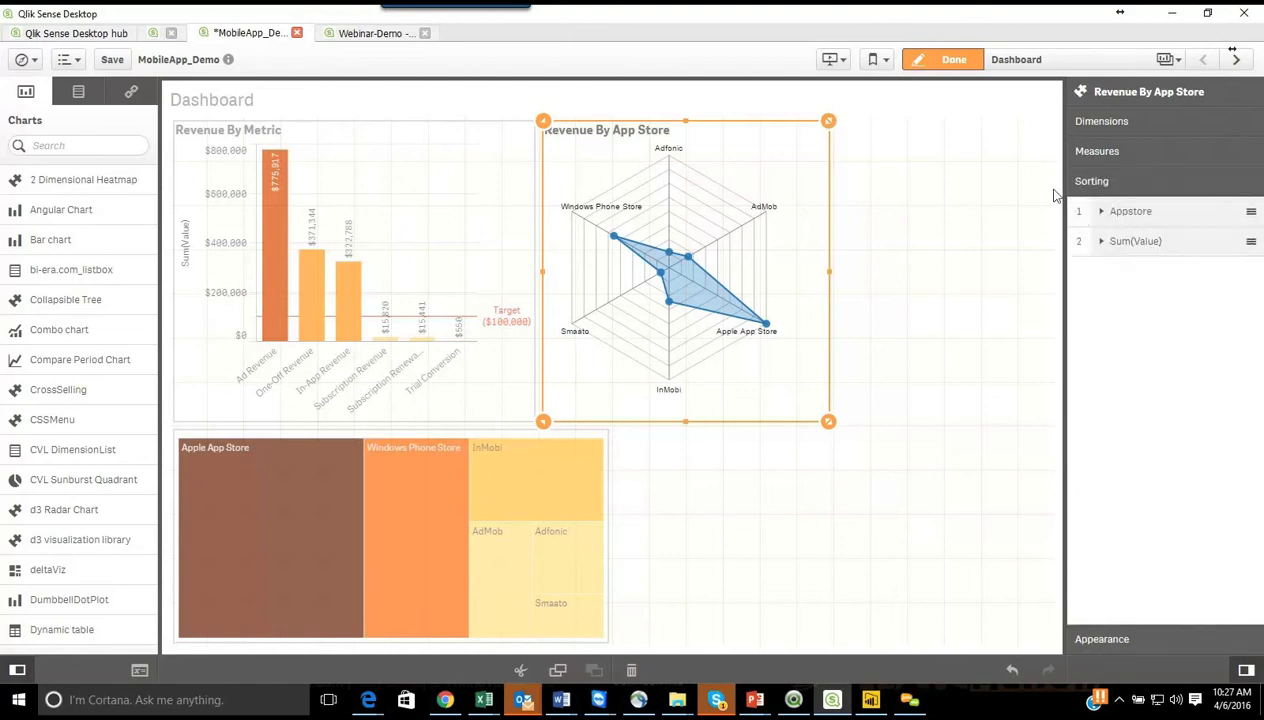
click(1106, 216)
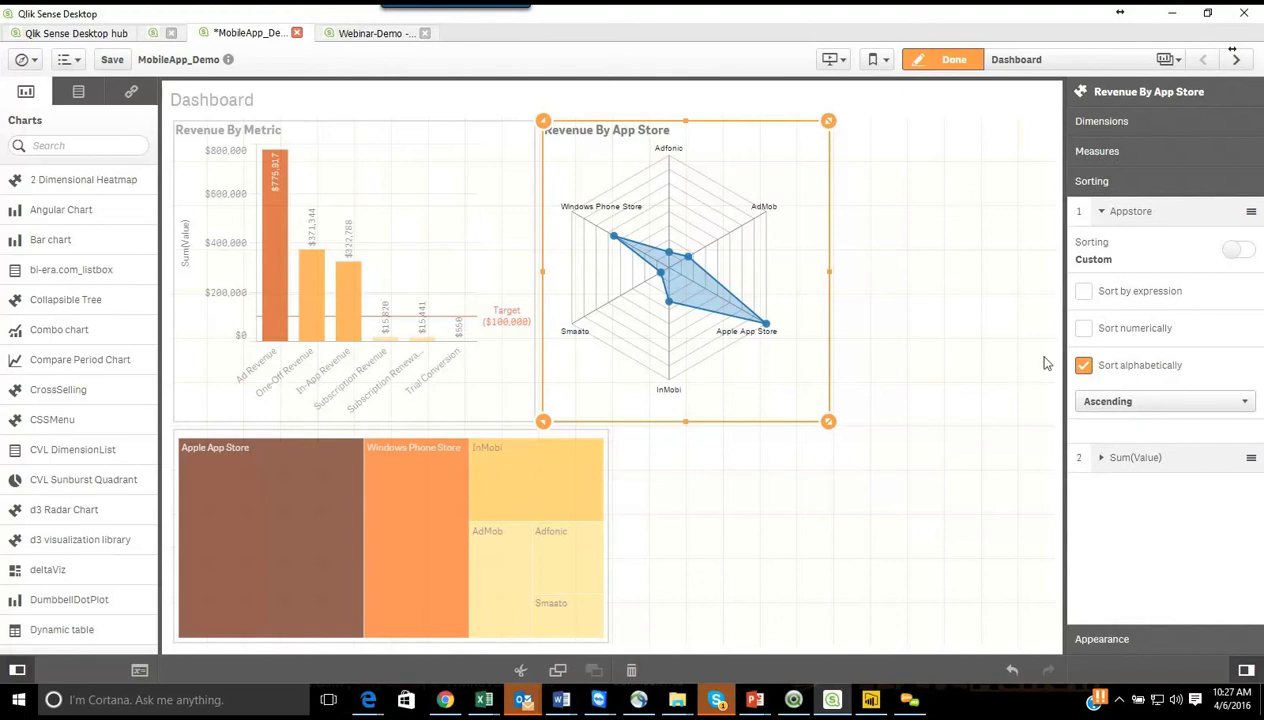
click(1105, 213)
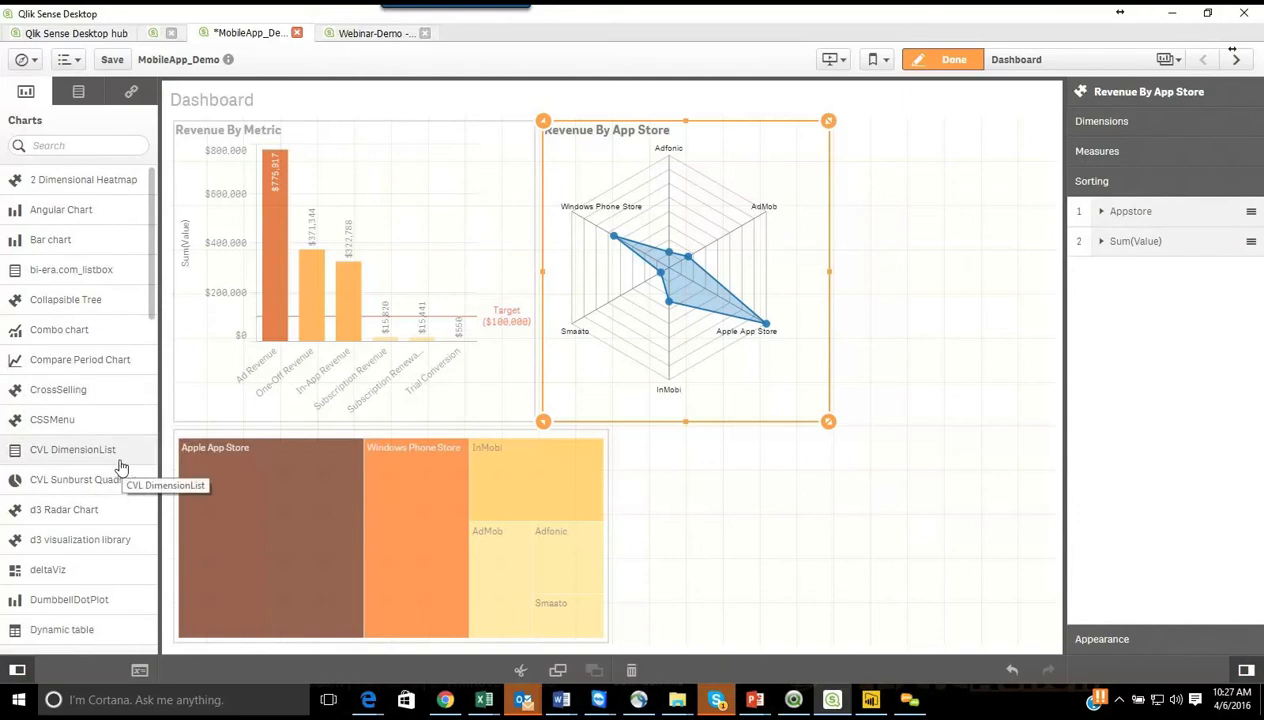
Step: Add a RedmondPieGauge chart to the sheet beside the treemap and widen it slightly beyond the radar chart's edge
scroll(78, 490, down, 2)
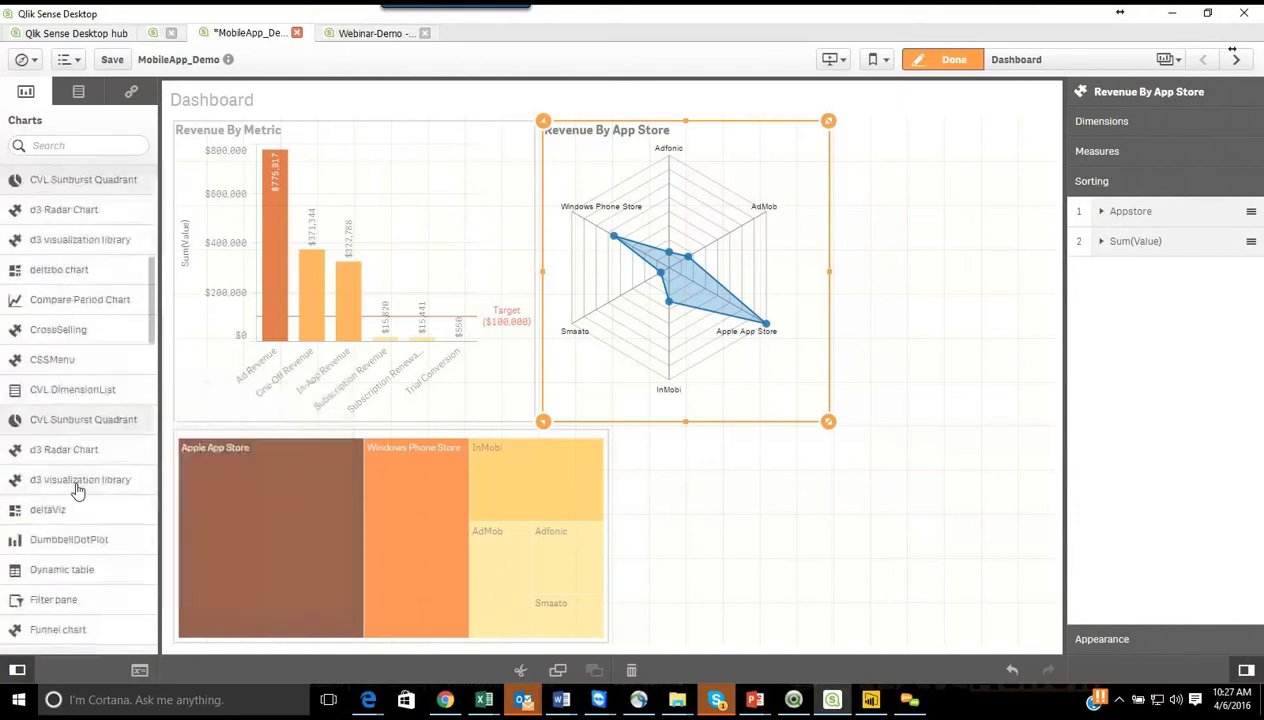
scroll(78, 490, down, 5)
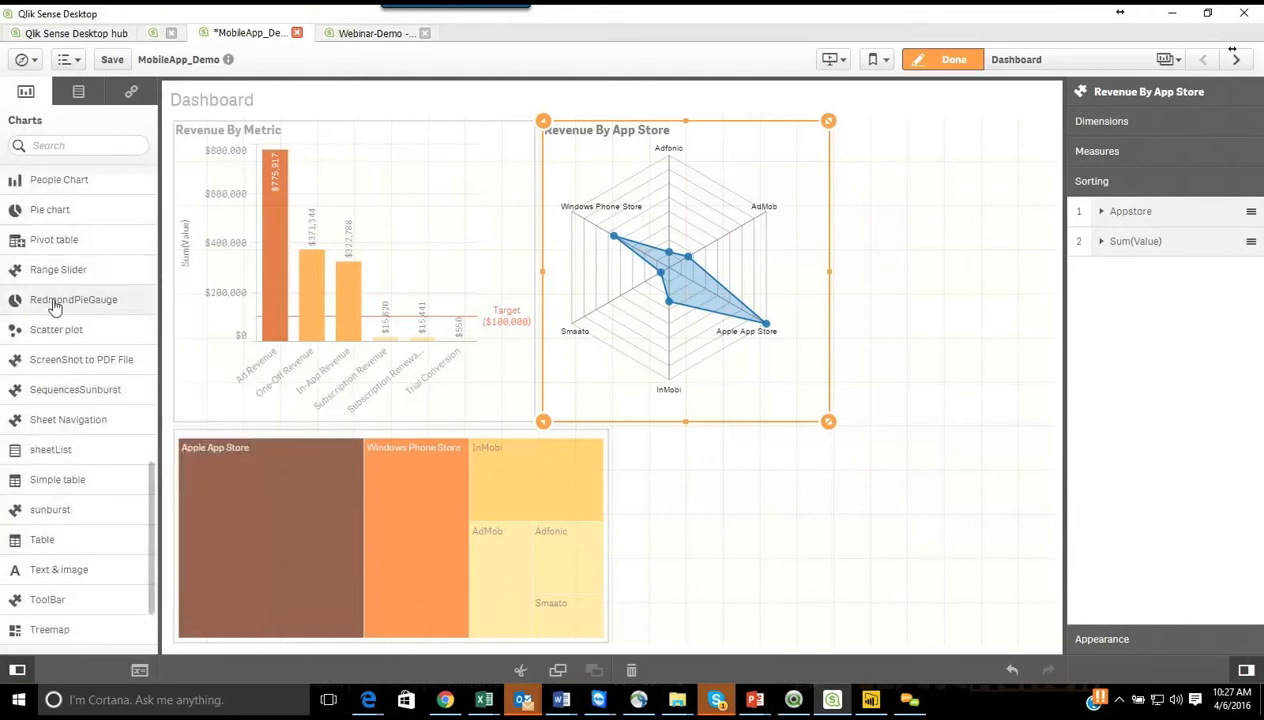
drag(55, 307, 793, 485)
drag(728, 540, 616, 541)
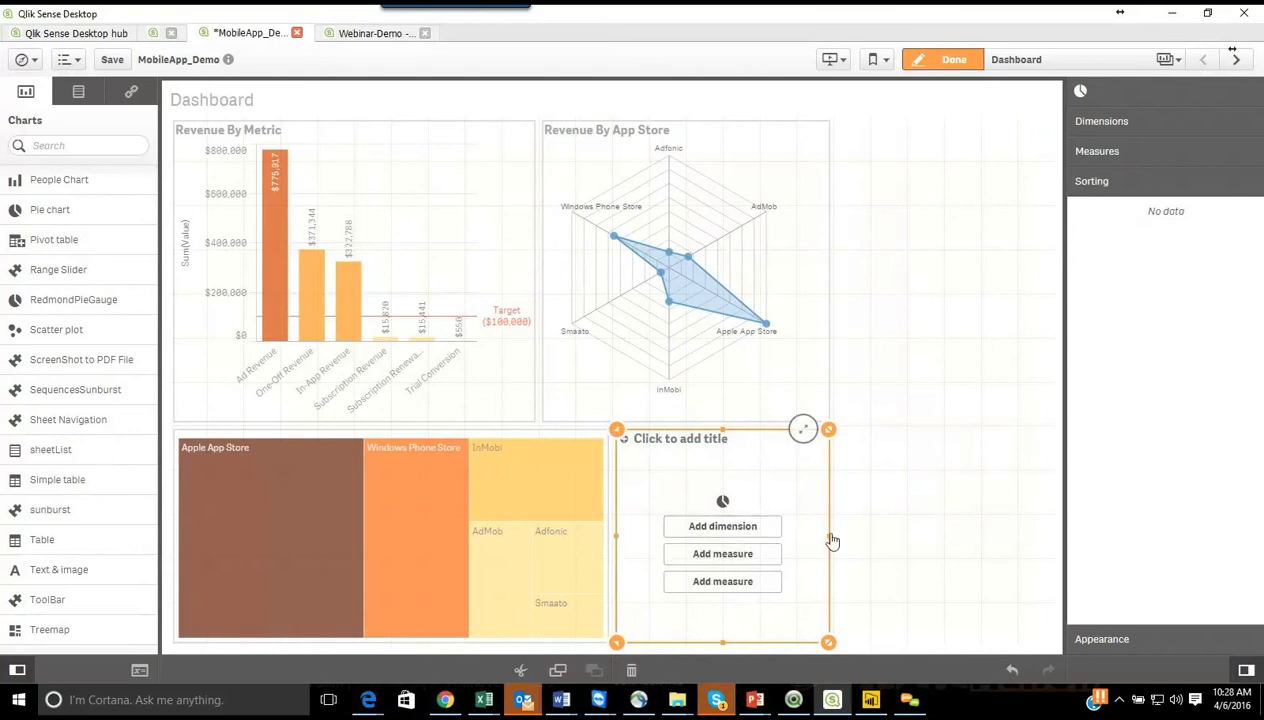
drag(838, 542, 866, 541)
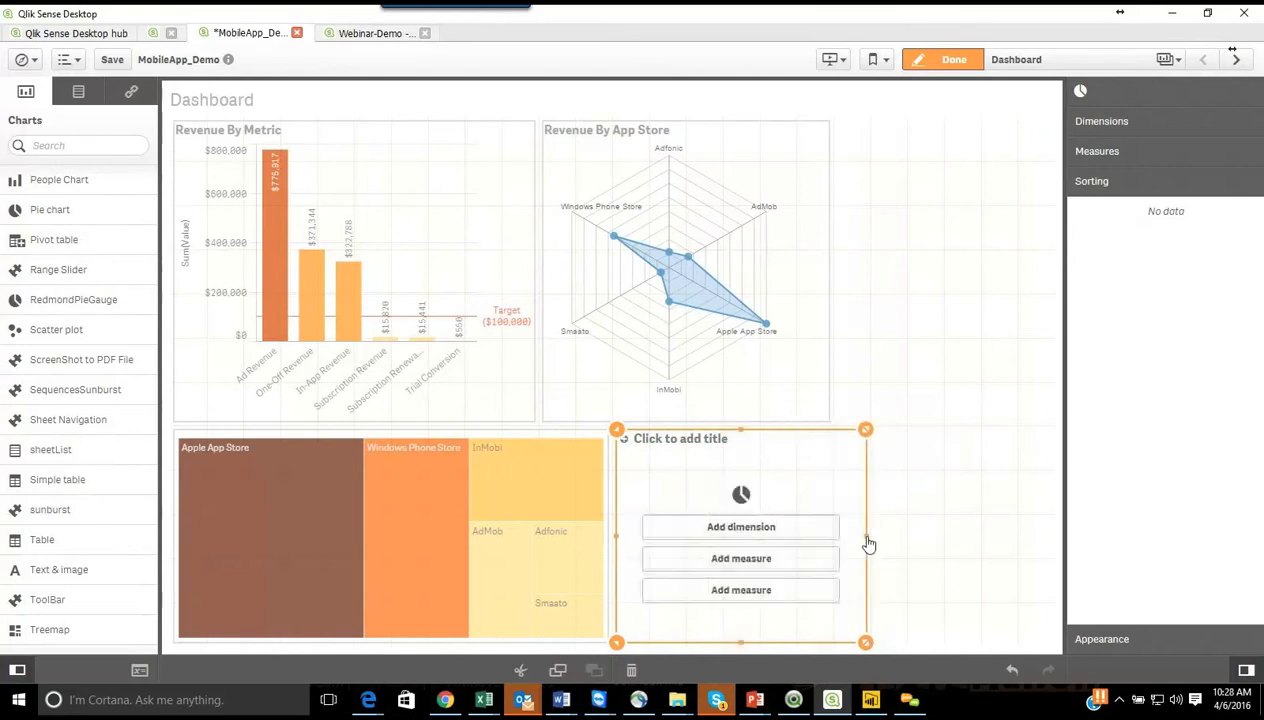
Step: Give the new pie gauge the Metric dimension and the $ Value measure
click(810, 540)
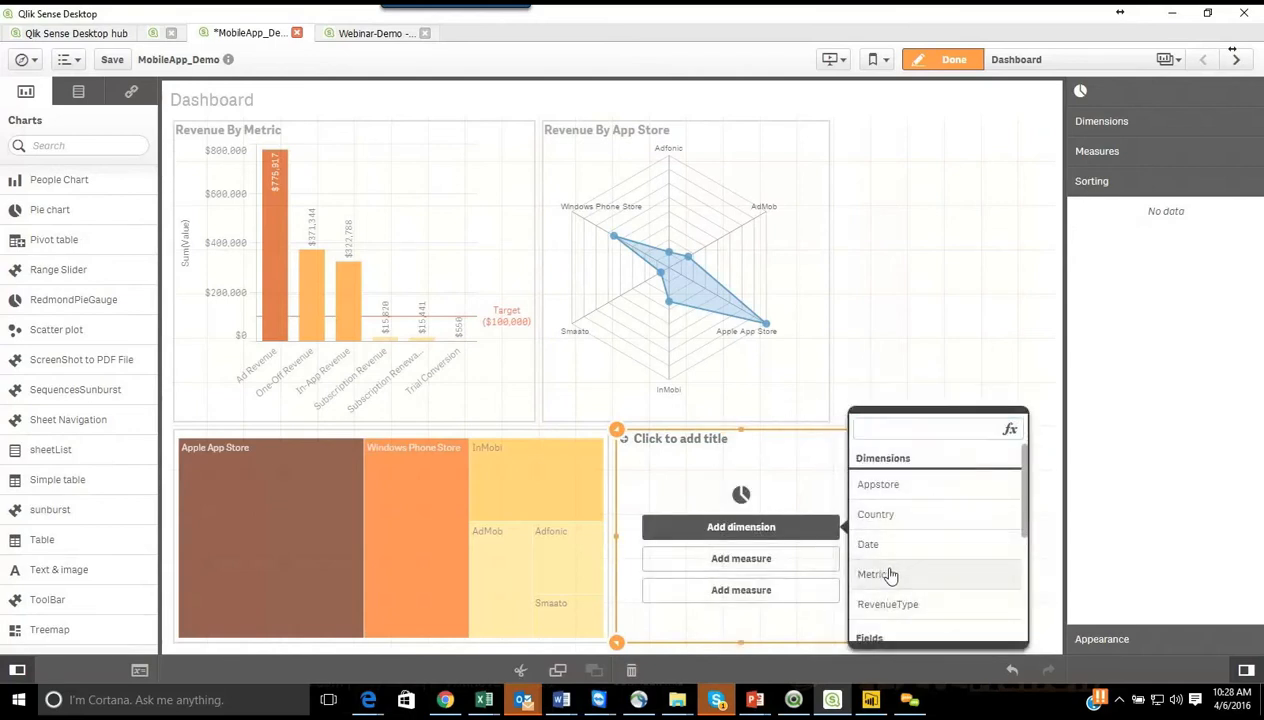
click(890, 576)
click(801, 562)
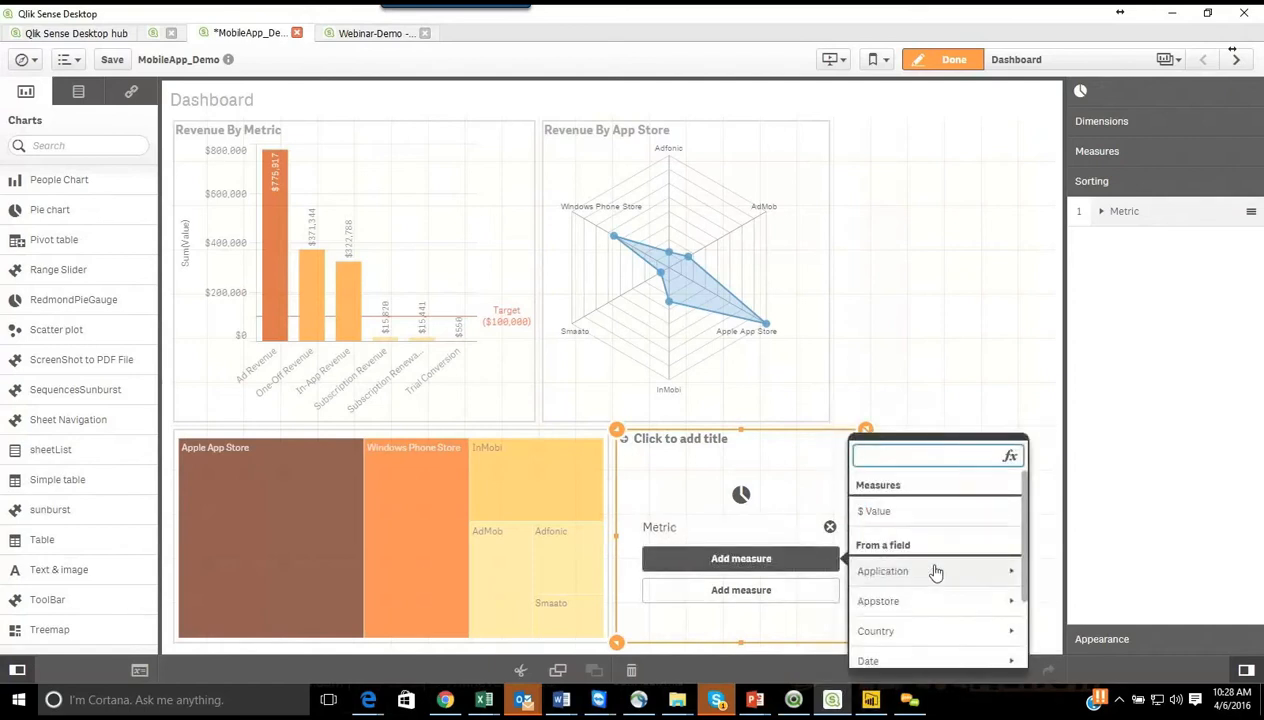
scroll(935, 571, down, 2)
scroll(945, 578, up, 2)
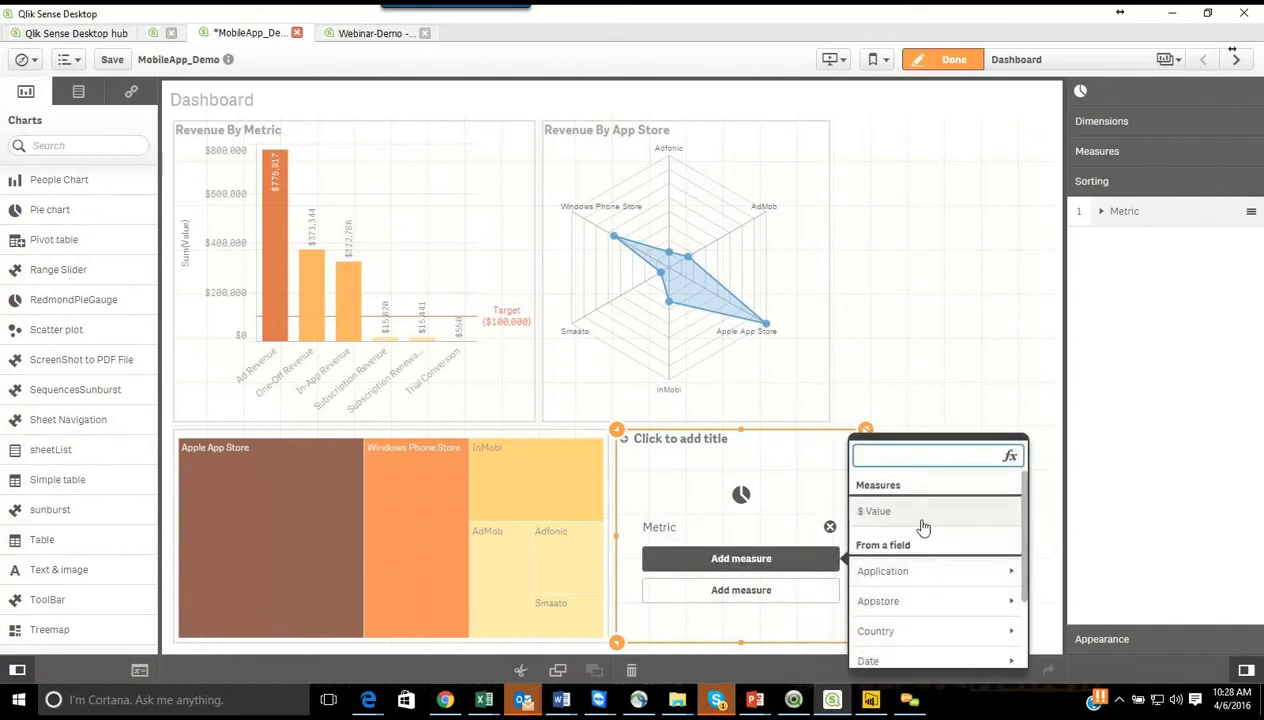
click(919, 524)
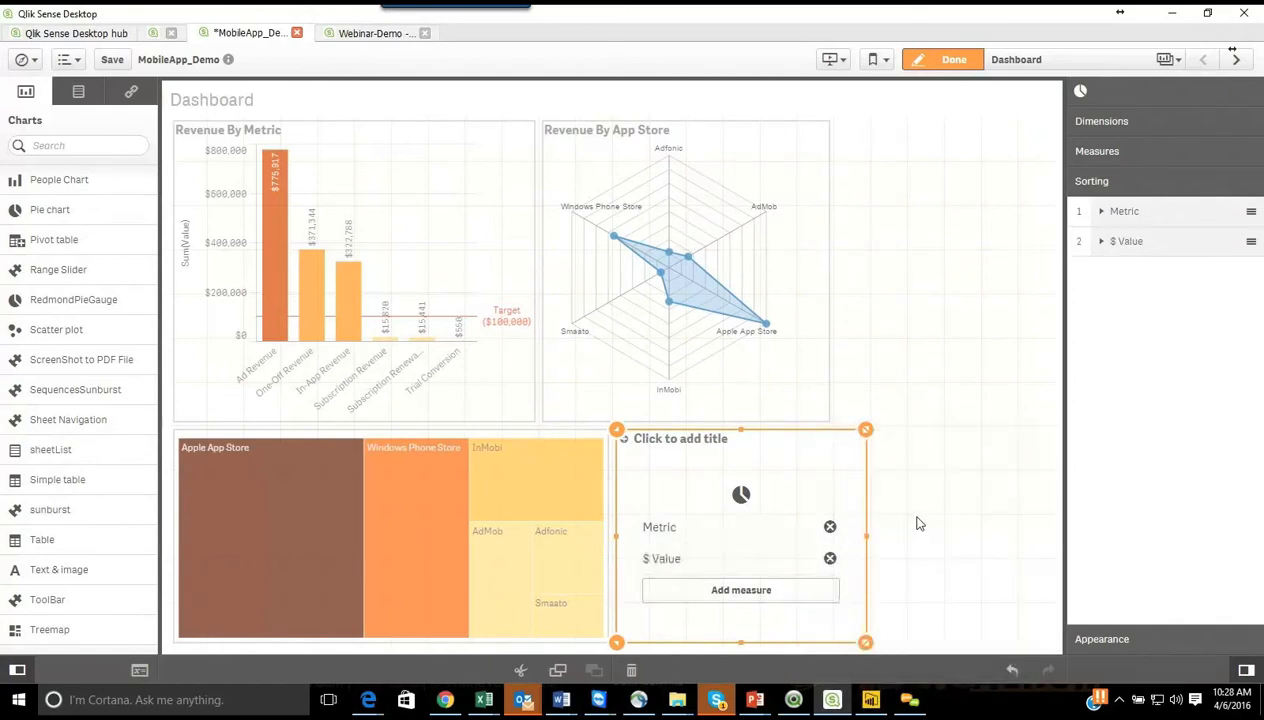
Step: Add Count(RevenueType) as the pie gauge's second measure and widen the chart across the remaining sheet width
click(810, 592)
scroll(940, 587, down, 2)
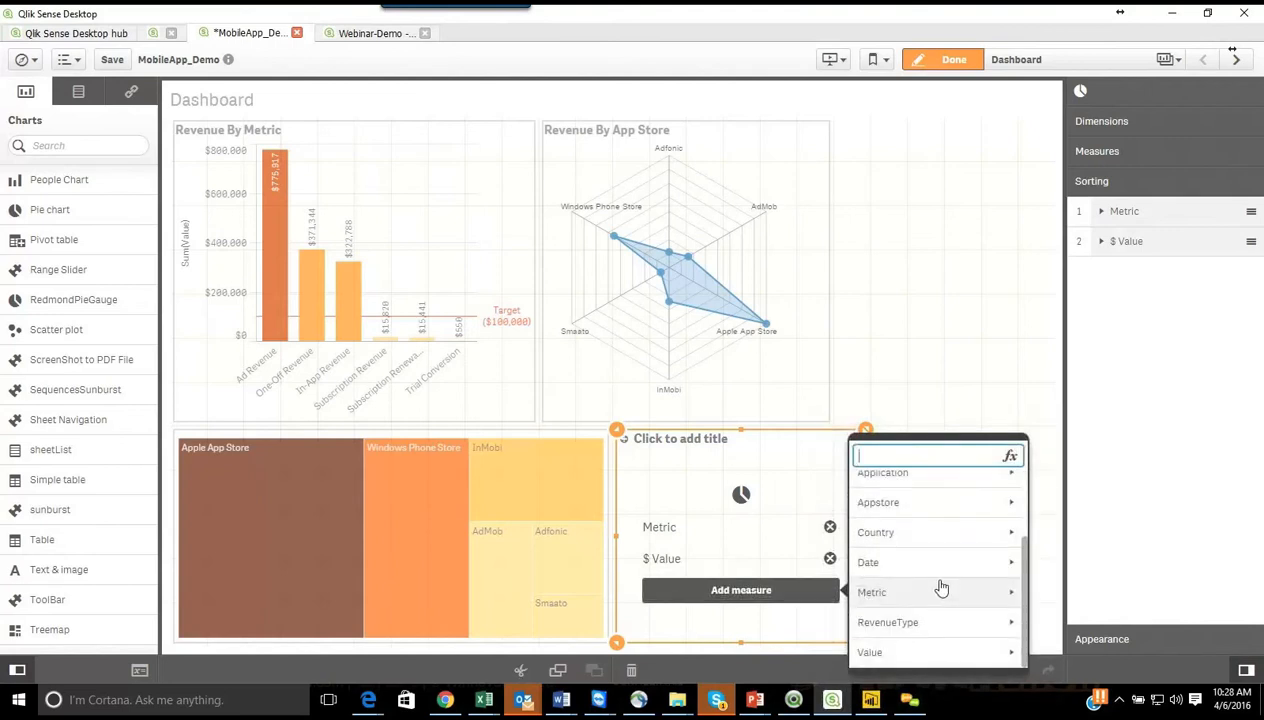
click(935, 640)
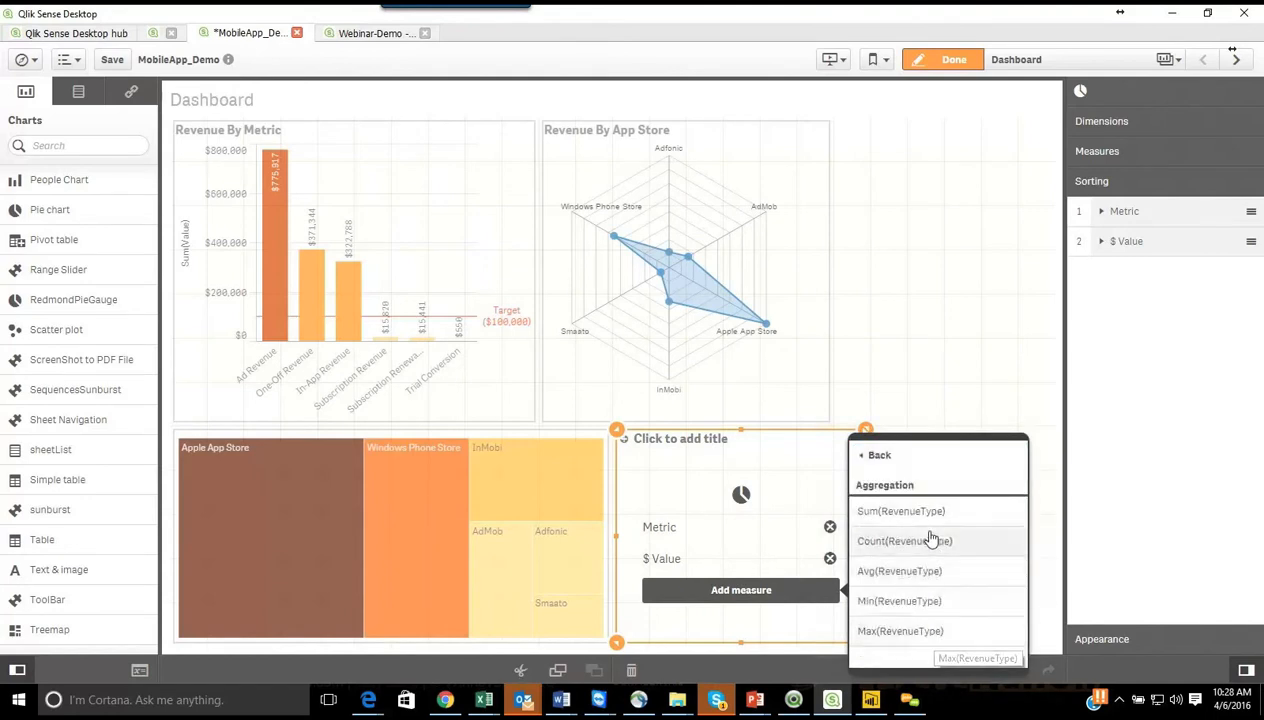
click(930, 540)
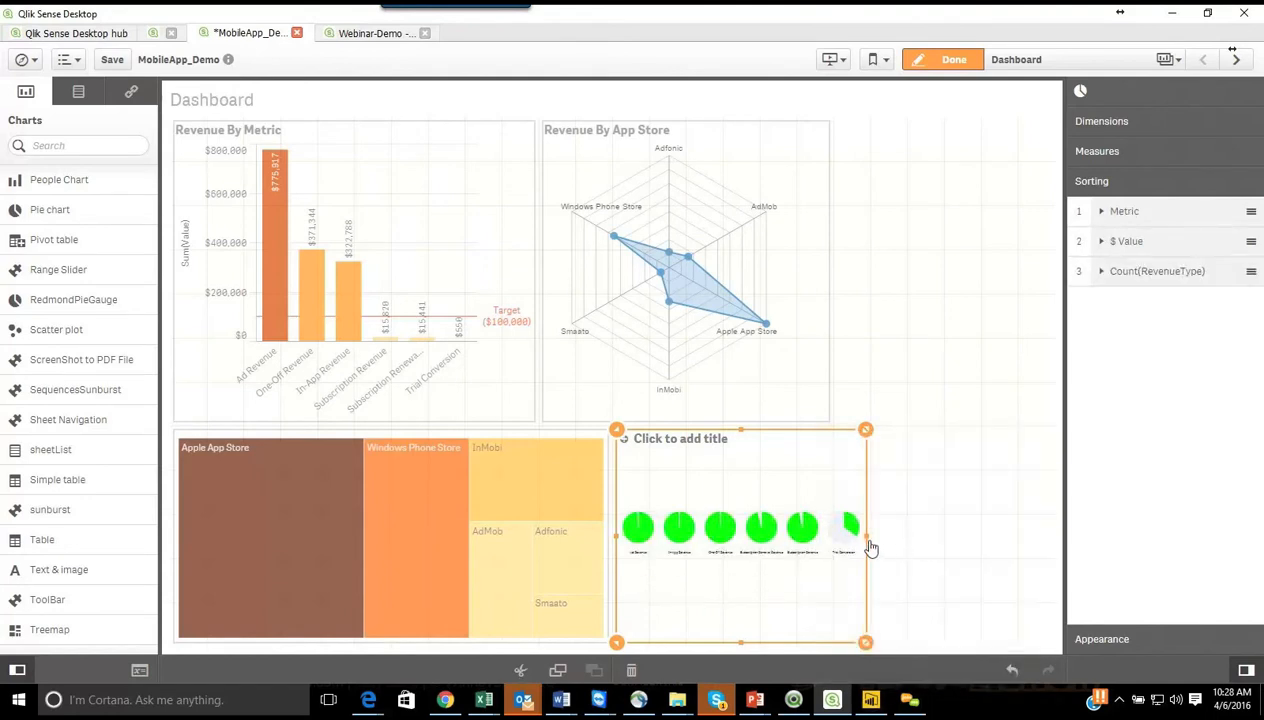
drag(866, 542, 1053, 553)
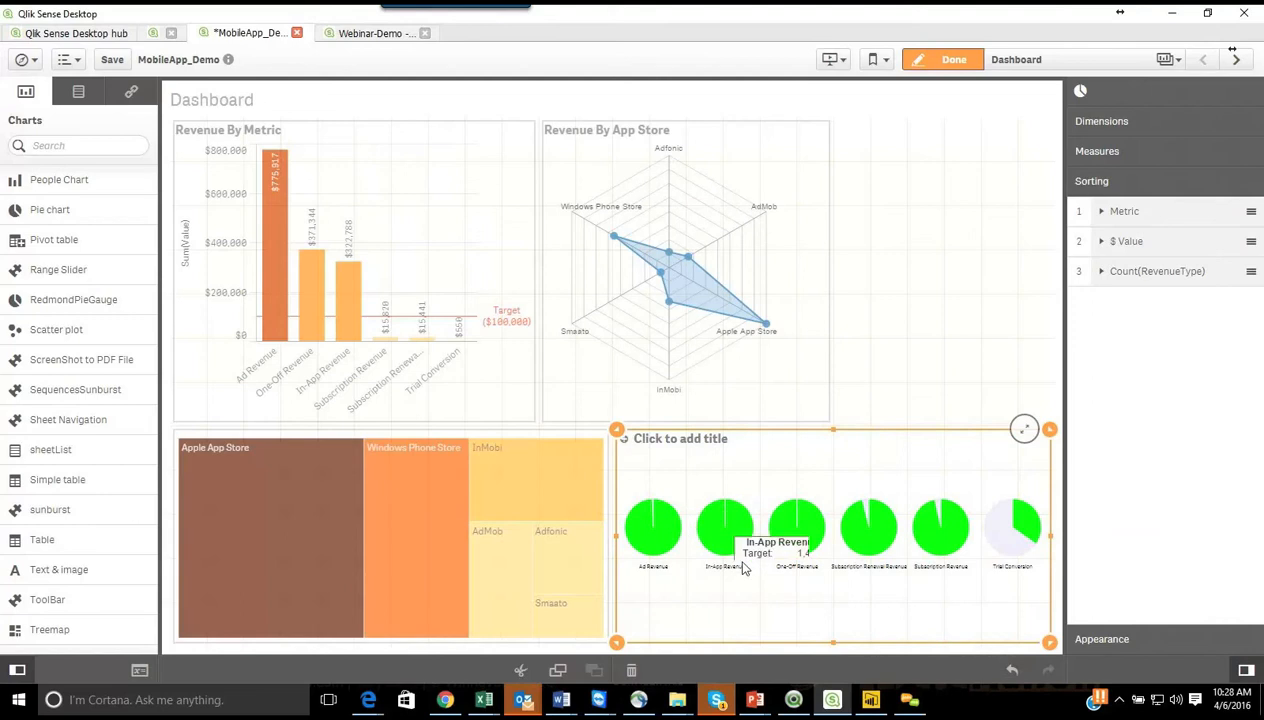
Step: Title the pie gauge "Pie Chart showing Different Measures"
mouse_move(646, 528)
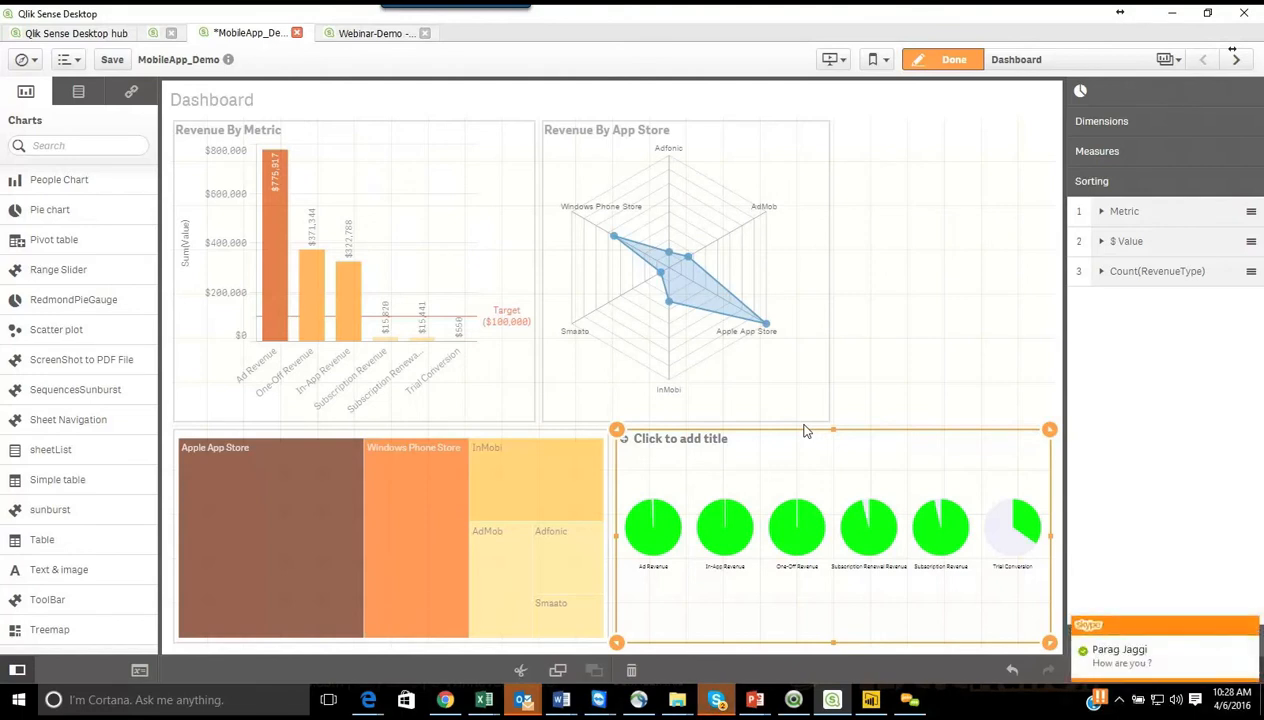
click(1251, 625)
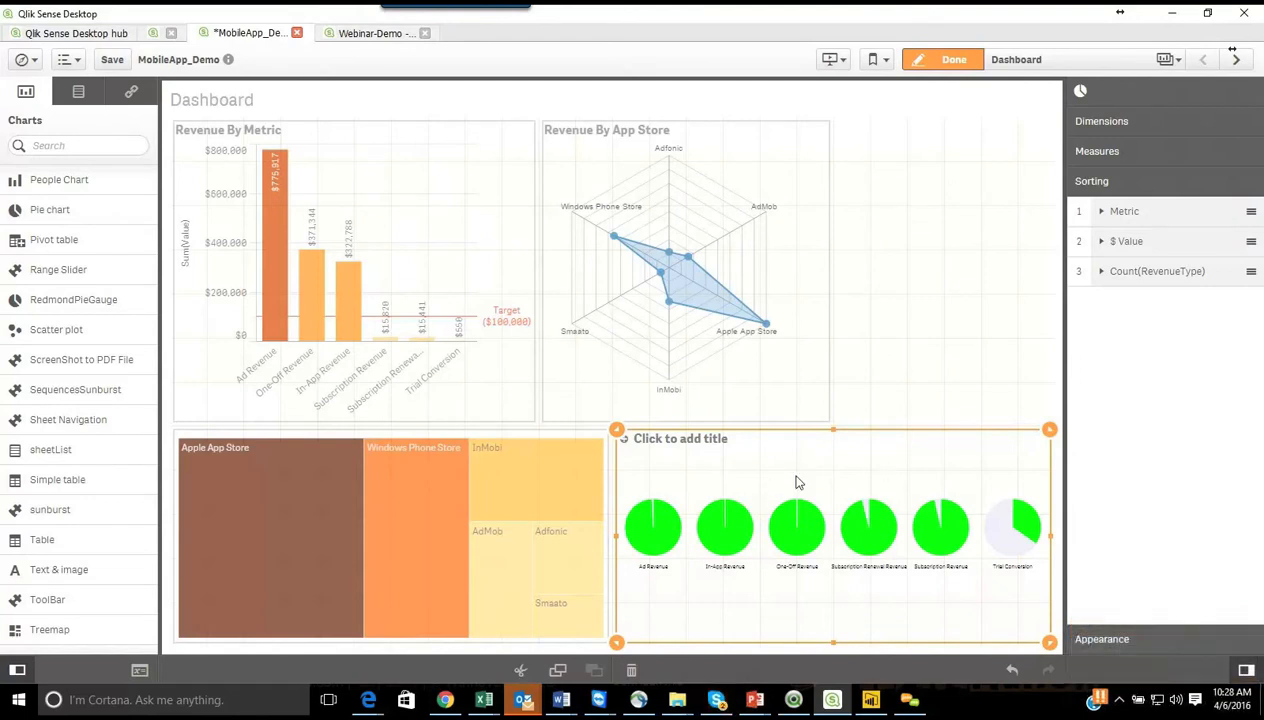
click(670, 441)
text(ing Different Measures)
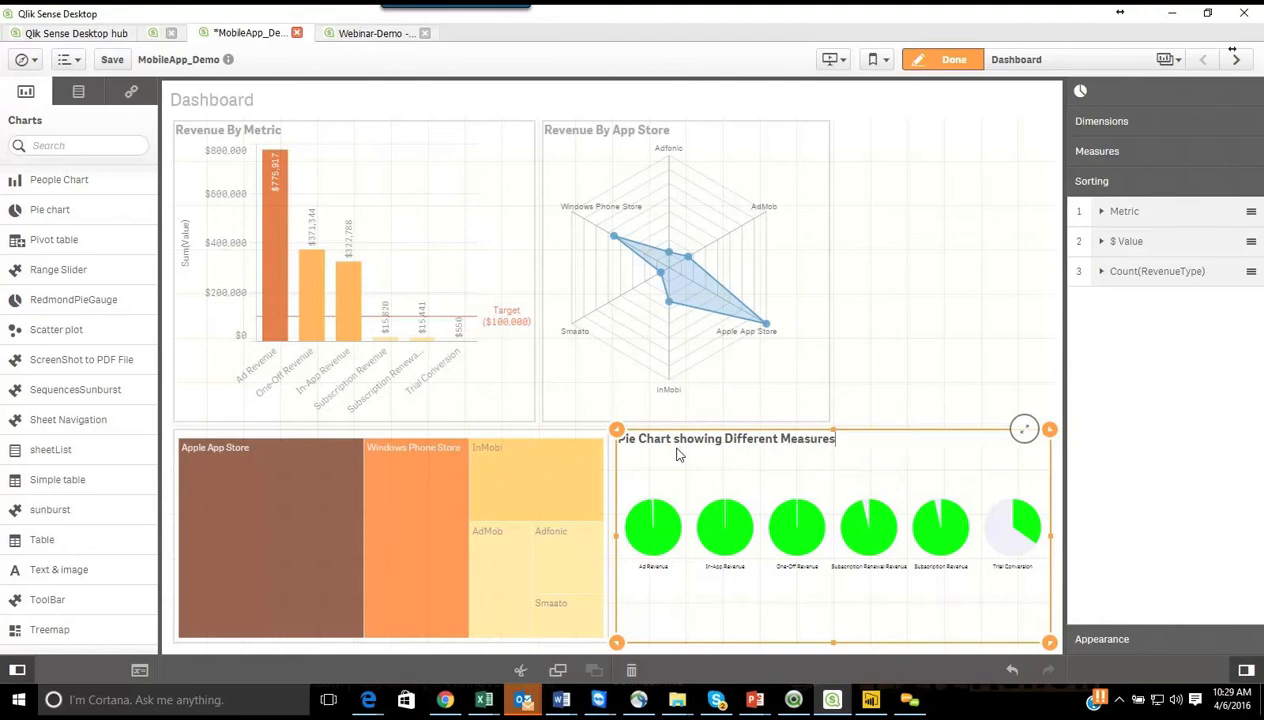
click(998, 378)
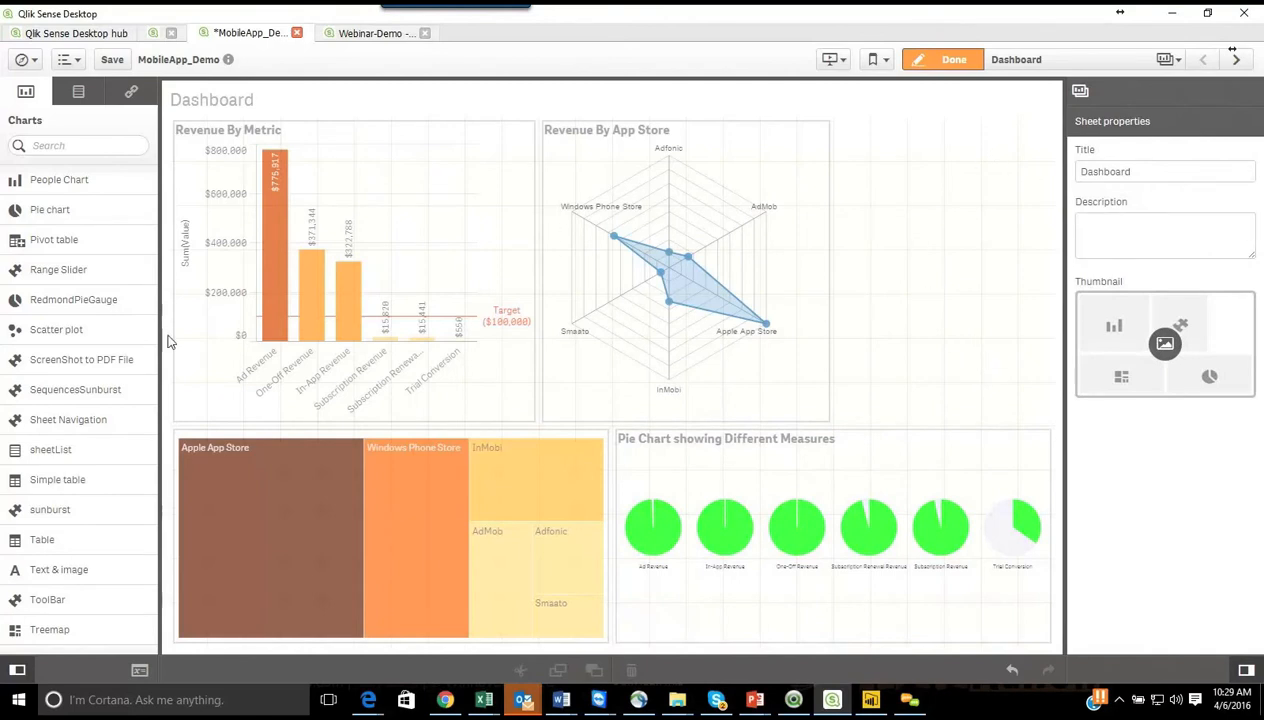
Step: Reduce the width and height of the Revenue By App Store radar chart, keeping its upper-left corner in place
click(822, 272)
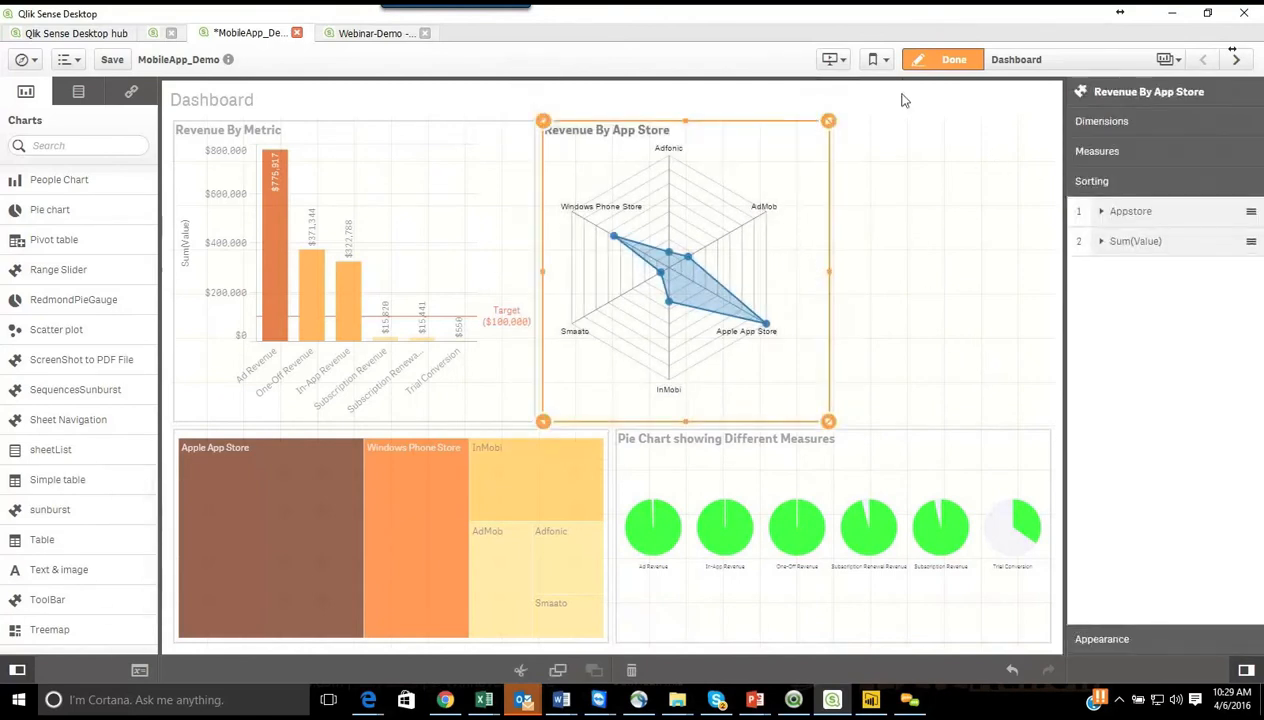
drag(828, 271, 798, 276)
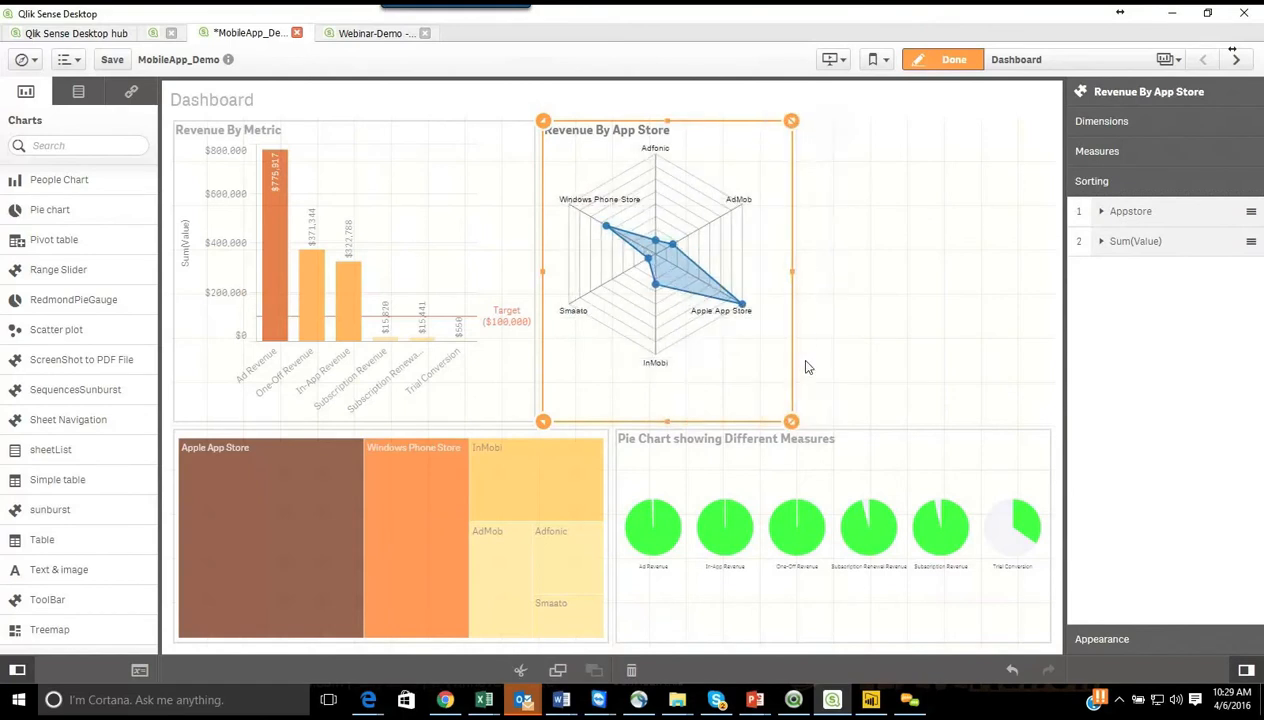
drag(790, 420, 755, 334)
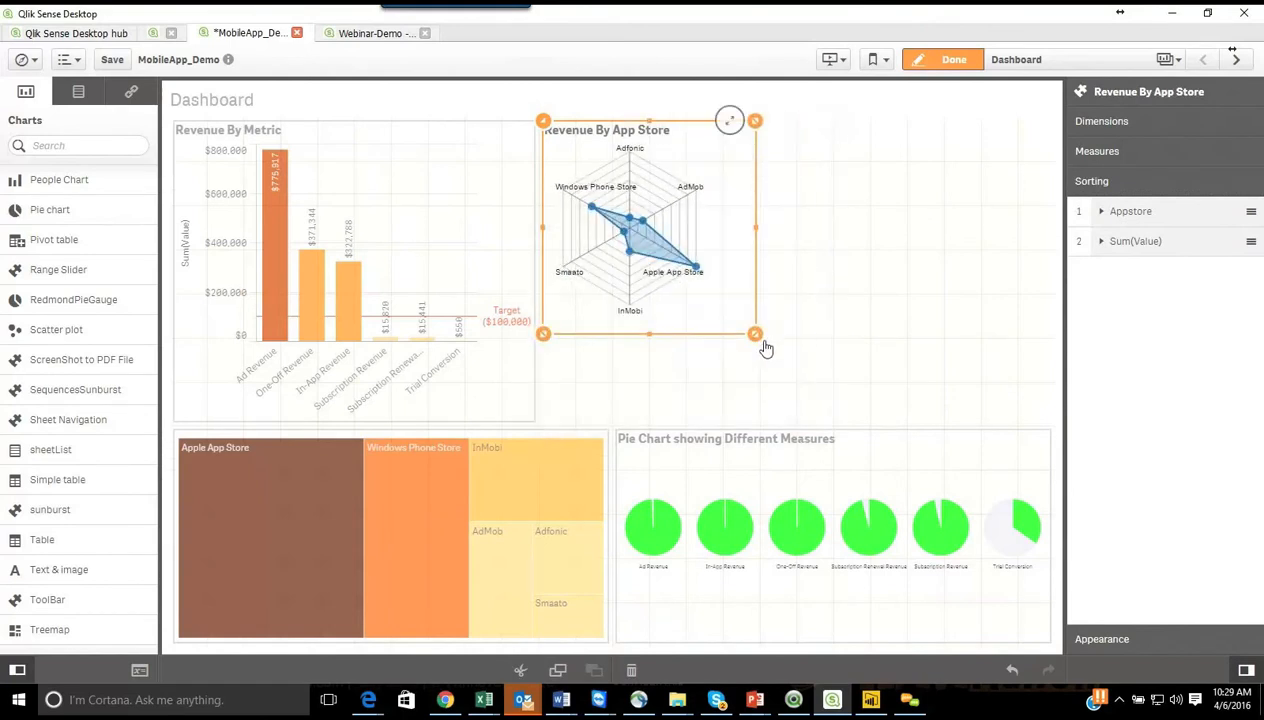
Step: Shrink the pie gauge towards its lower-right corner and narrow the treemap to the width of the Revenue By Metric chart
click(700, 452)
drag(618, 435, 730, 476)
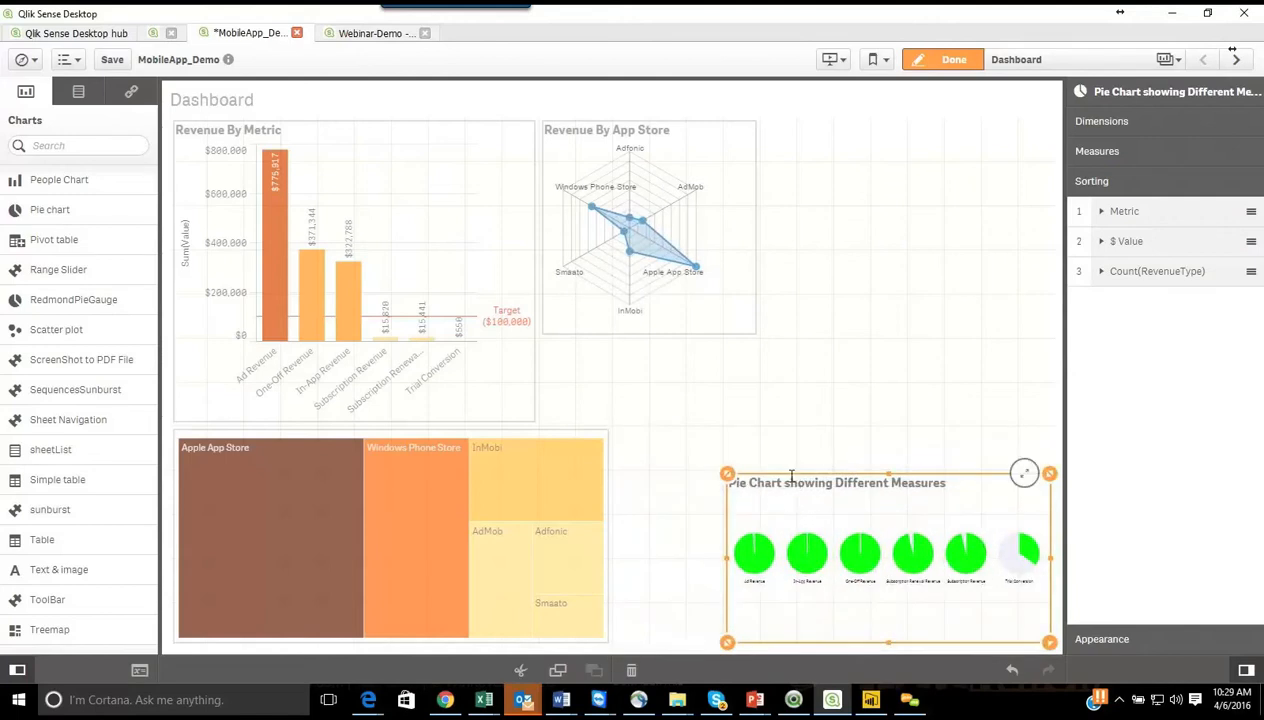
click(589, 446)
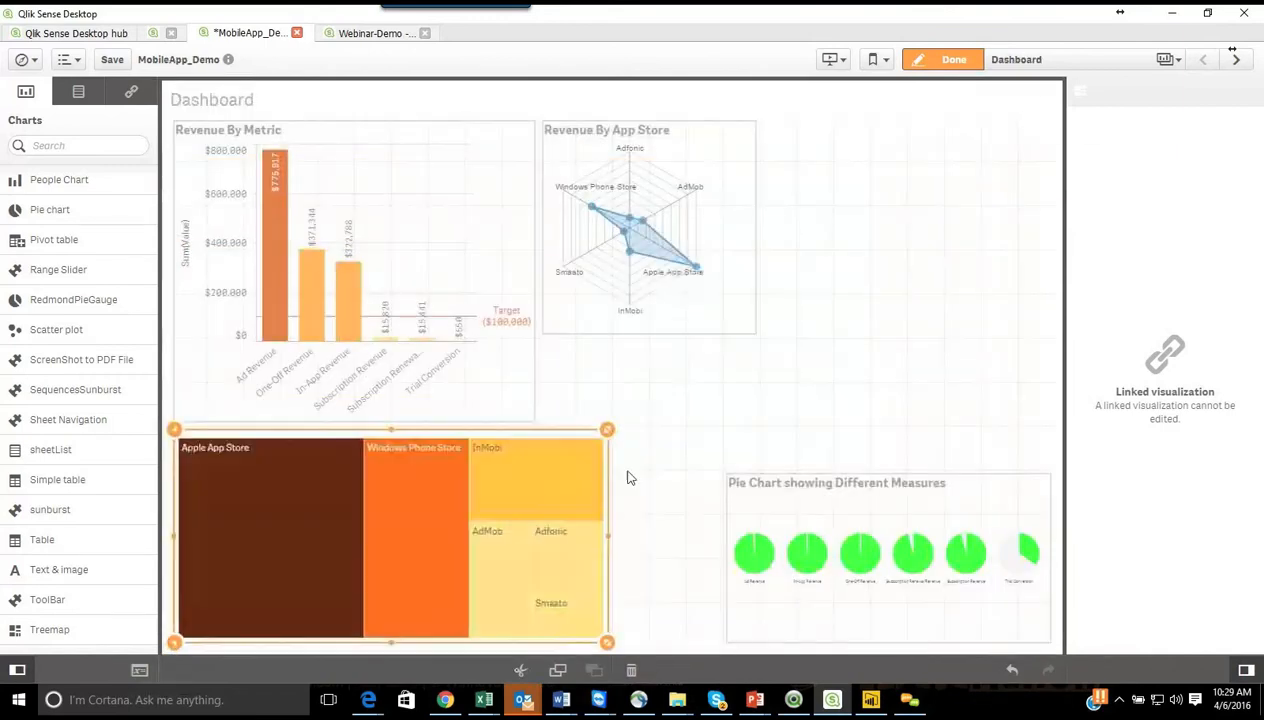
drag(607, 540, 534, 540)
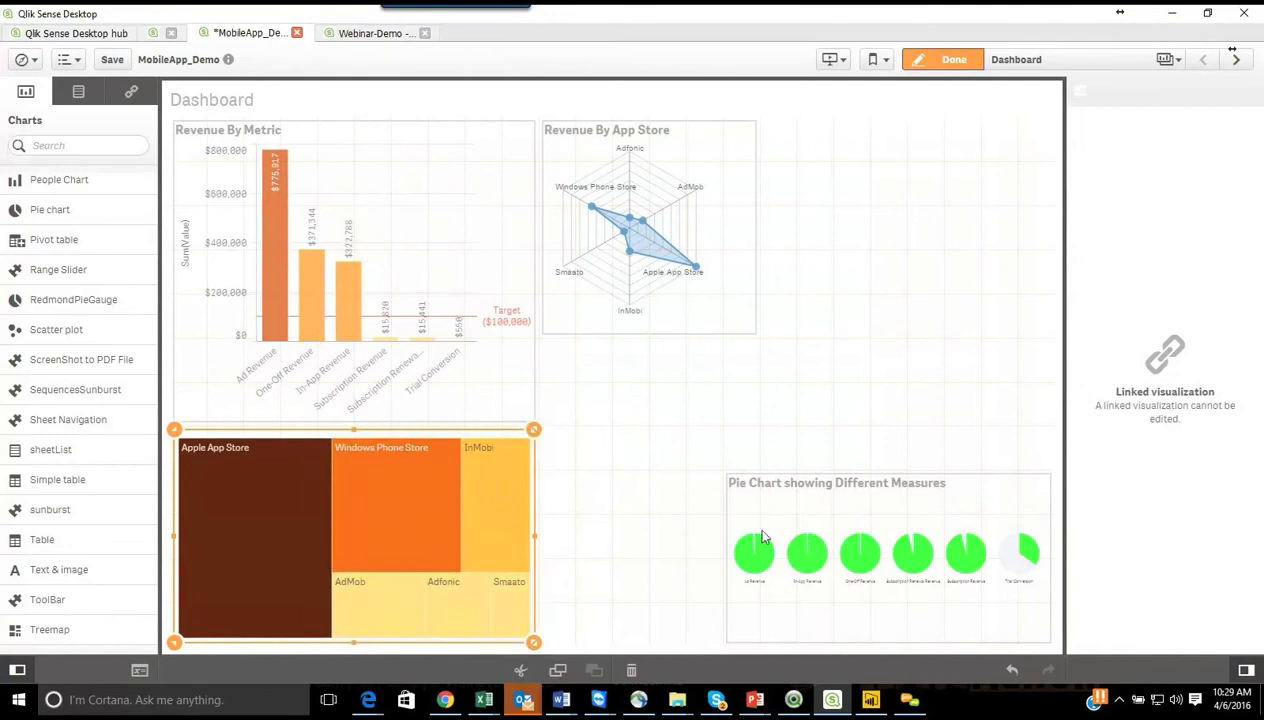
Step: Extend the pie gauge up and across to sit directly beneath the radar chart, and reduce its height from the lower edge
click(838, 486)
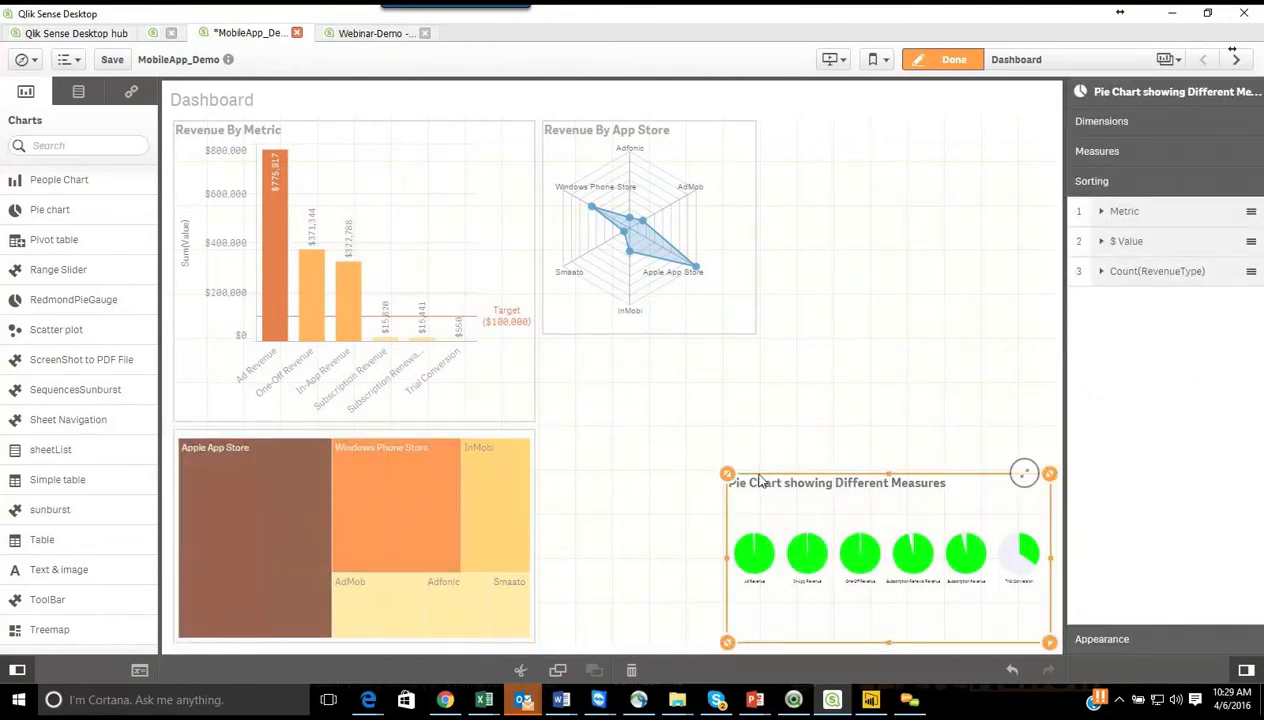
drag(731, 488, 549, 357)
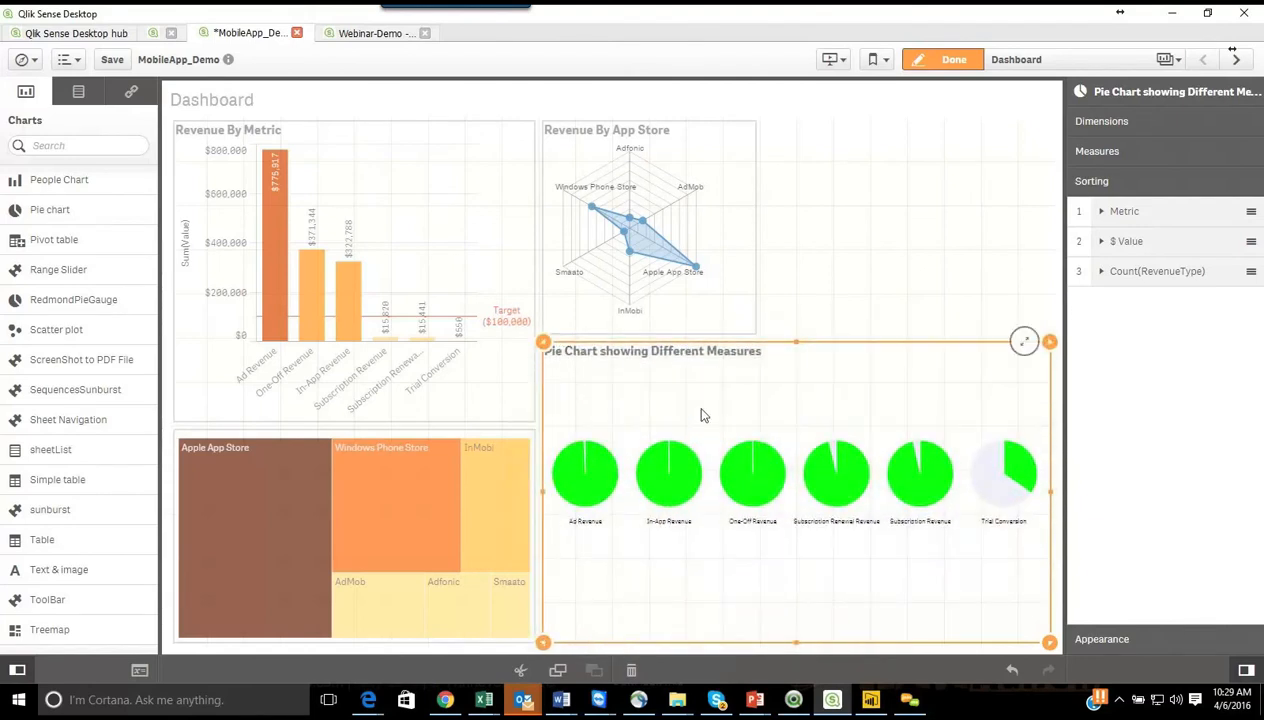
drag(1065, 653, 1052, 518)
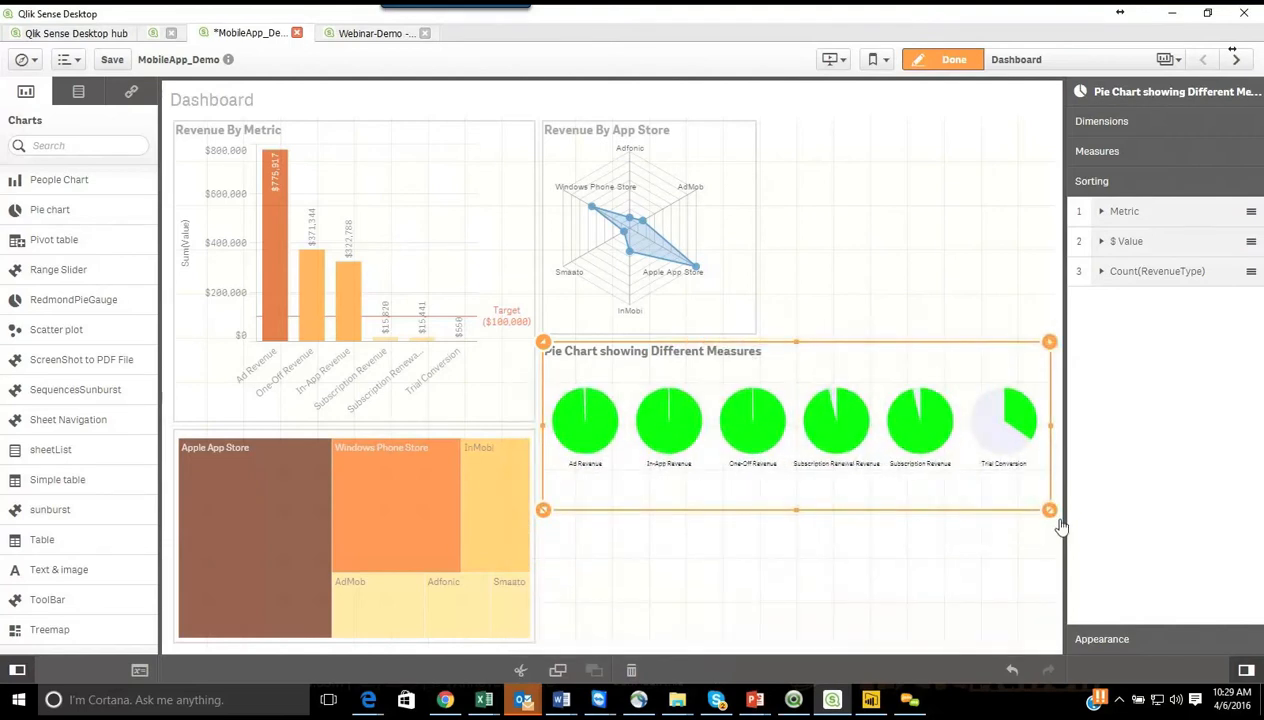
Step: Finish editing the Dashboard sheet and select the One-Off Revenue bar in the Revenue By Metric chart
click(926, 243)
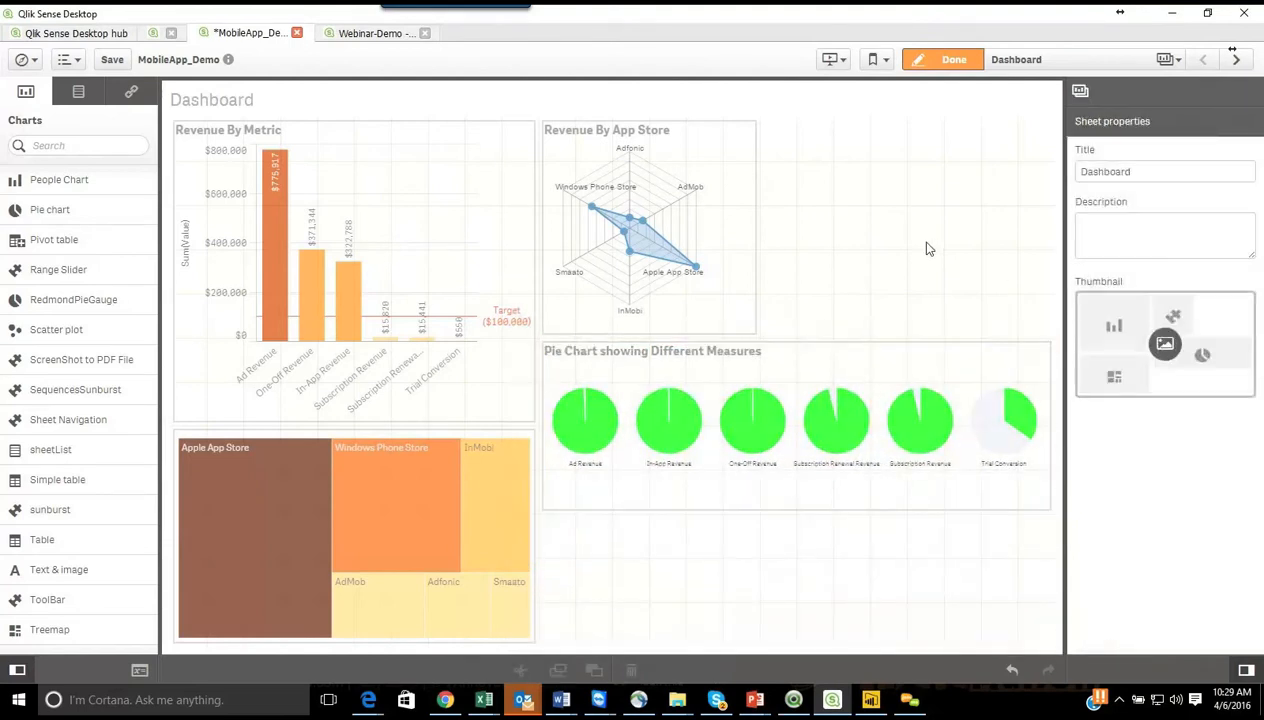
click(950, 62)
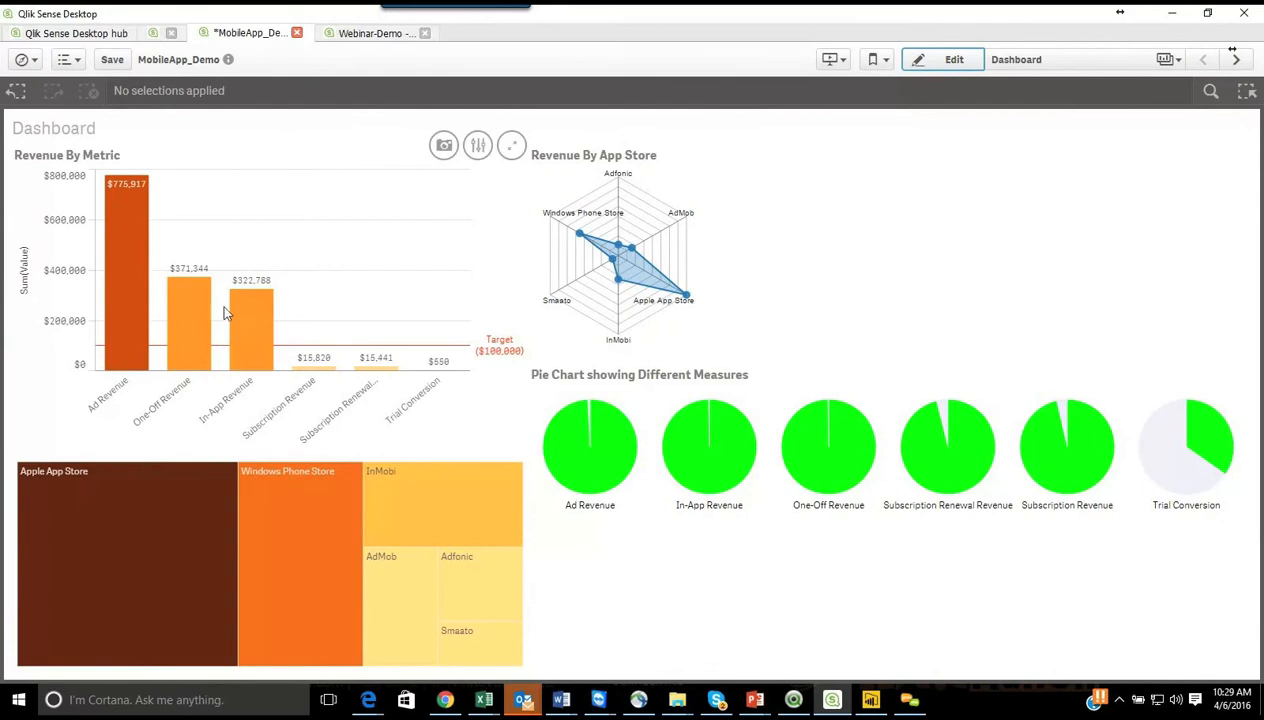
click(188, 313)
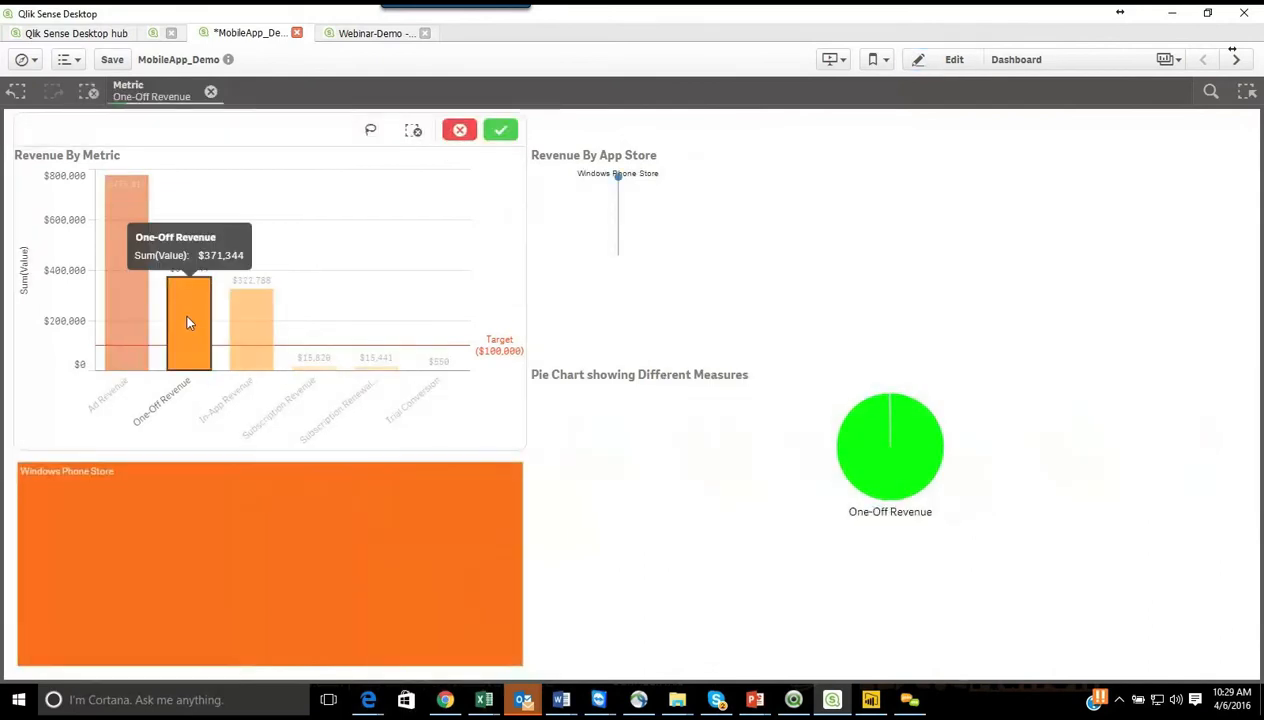
Step: Lasso-select the Ad, One-Off, In-App and Subscription Revenue bars in the Revenue By Metric chart, and discard the selection
click(373, 135)
mouse_move(177, 189)
mouse_down()
mouse_move(226, 409)
mouse_move(488, 282)
mouse_move(183, 200)
mouse_move(176, 186)
mouse_up()
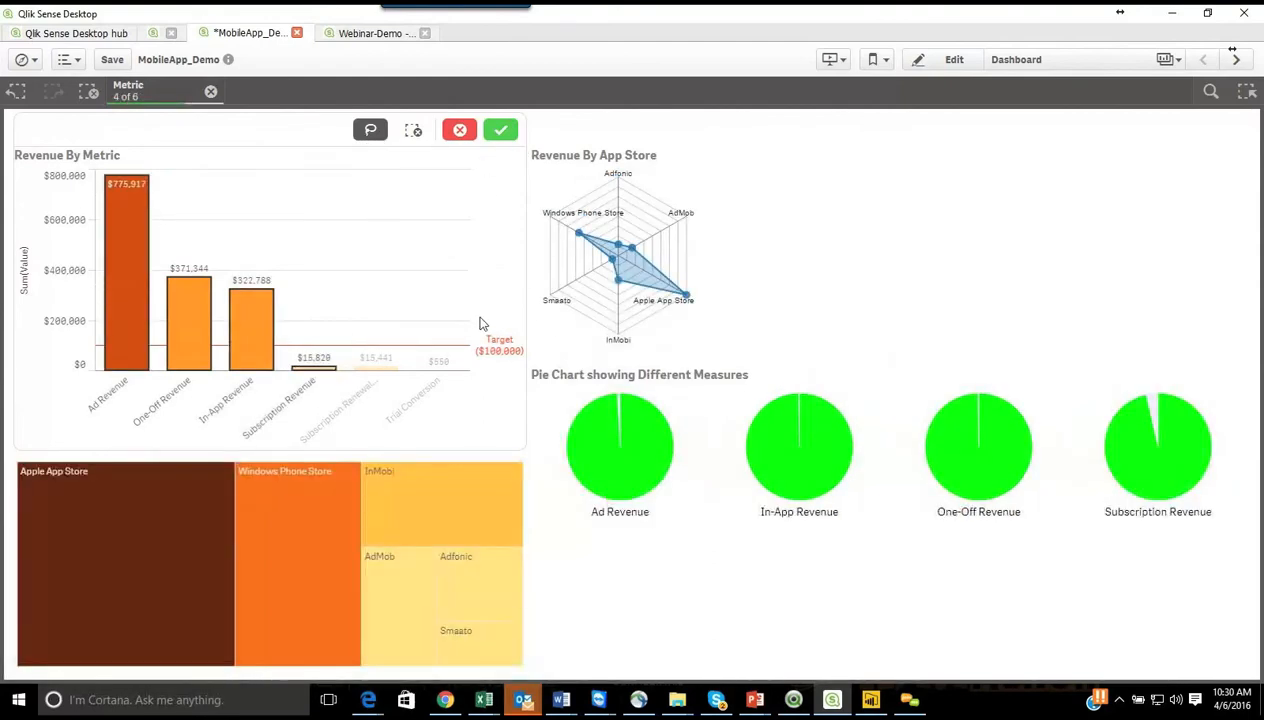
click(459, 136)
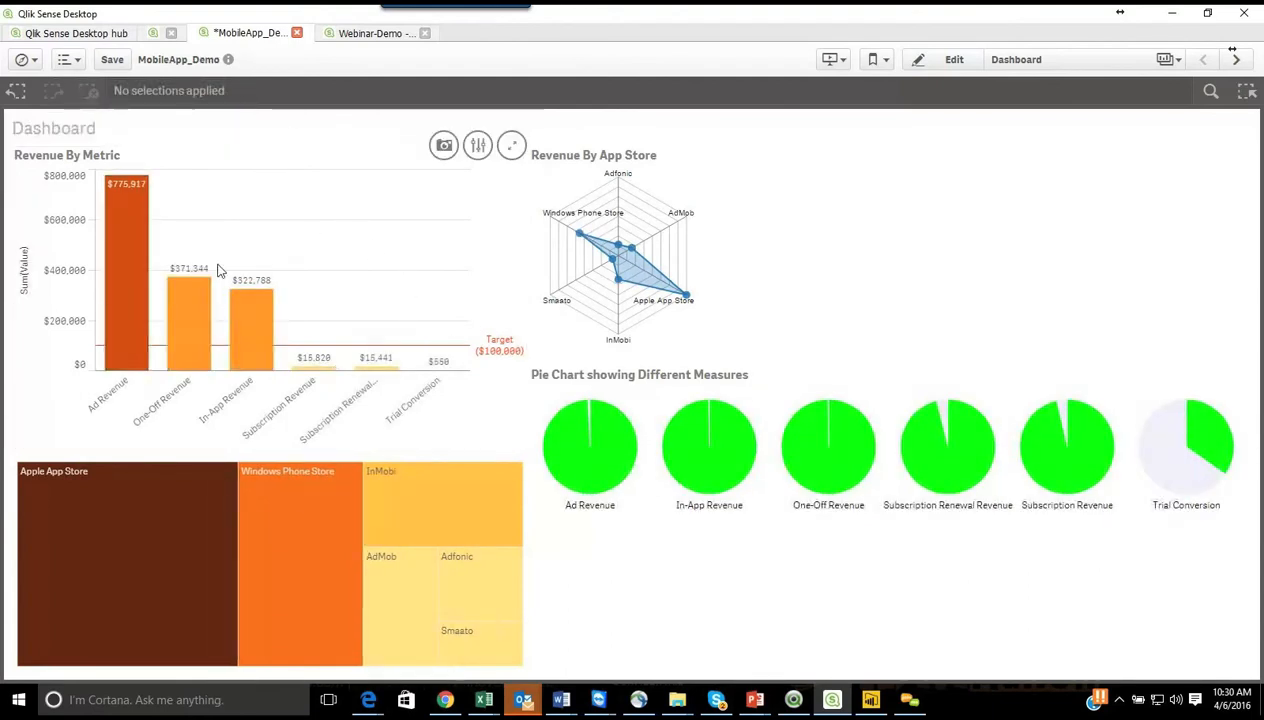
Step: Open the Revenue By Metric chart for exploration and set its bar orientation to Horizontal
click(478, 147)
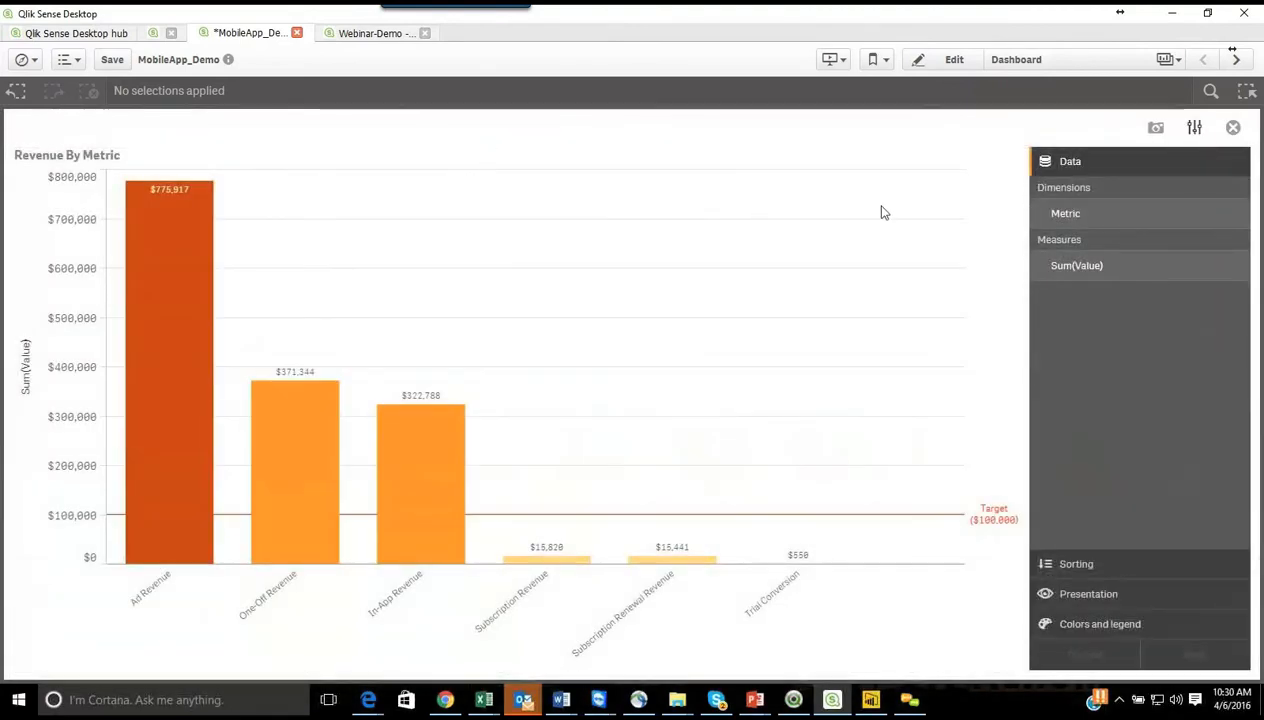
click(1073, 606)
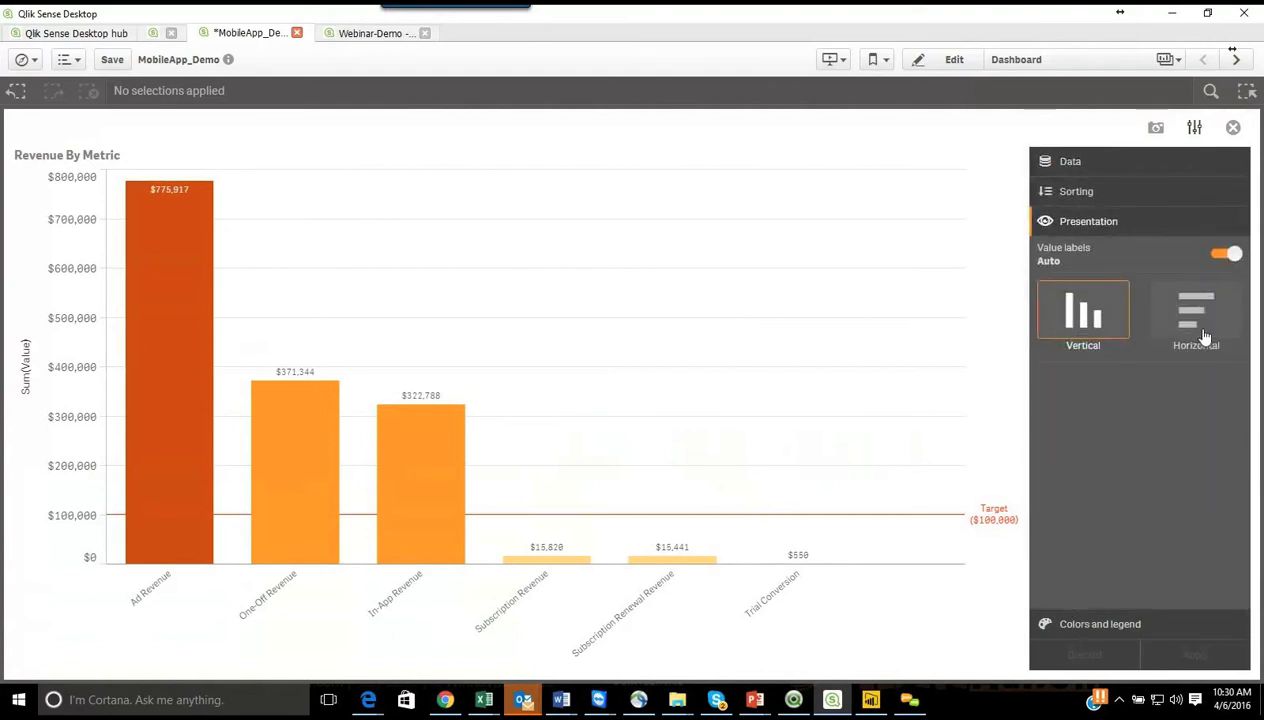
click(1201, 331)
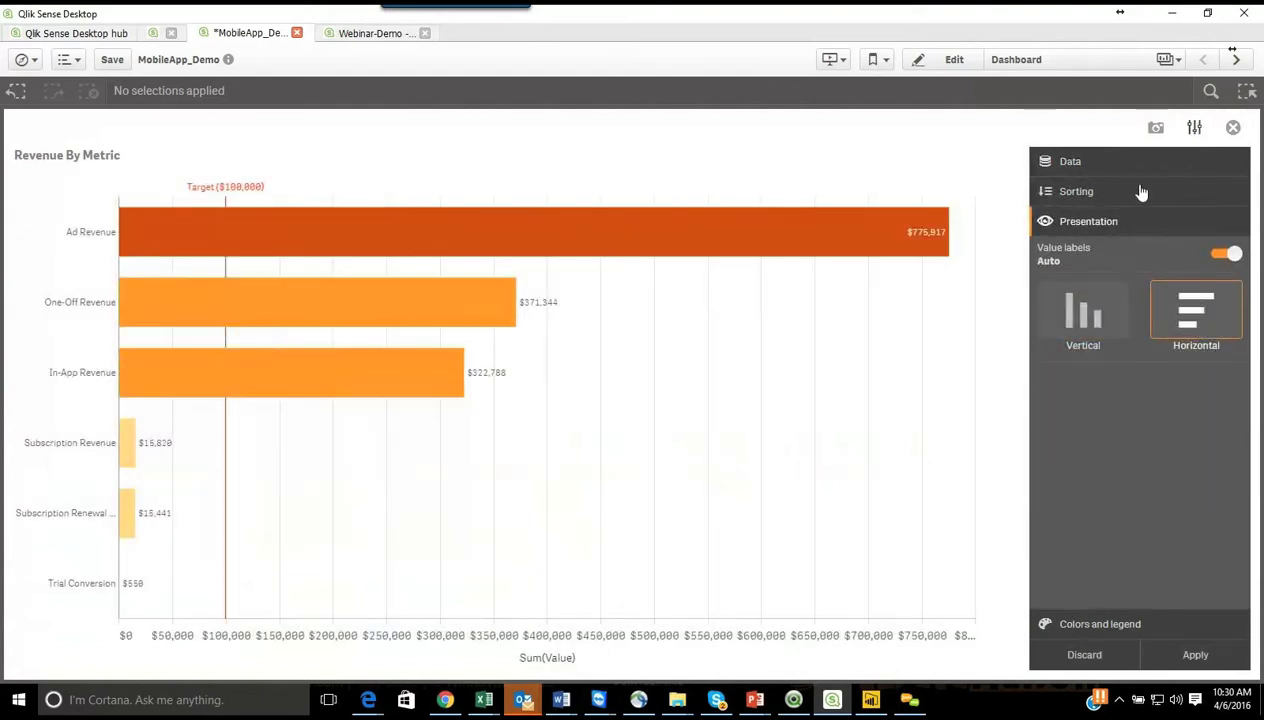
Step: Sort the Revenue By Metric chart by Sum(Value) ascending and by Metric descending
click(1071, 198)
click(1068, 256)
click(1045, 284)
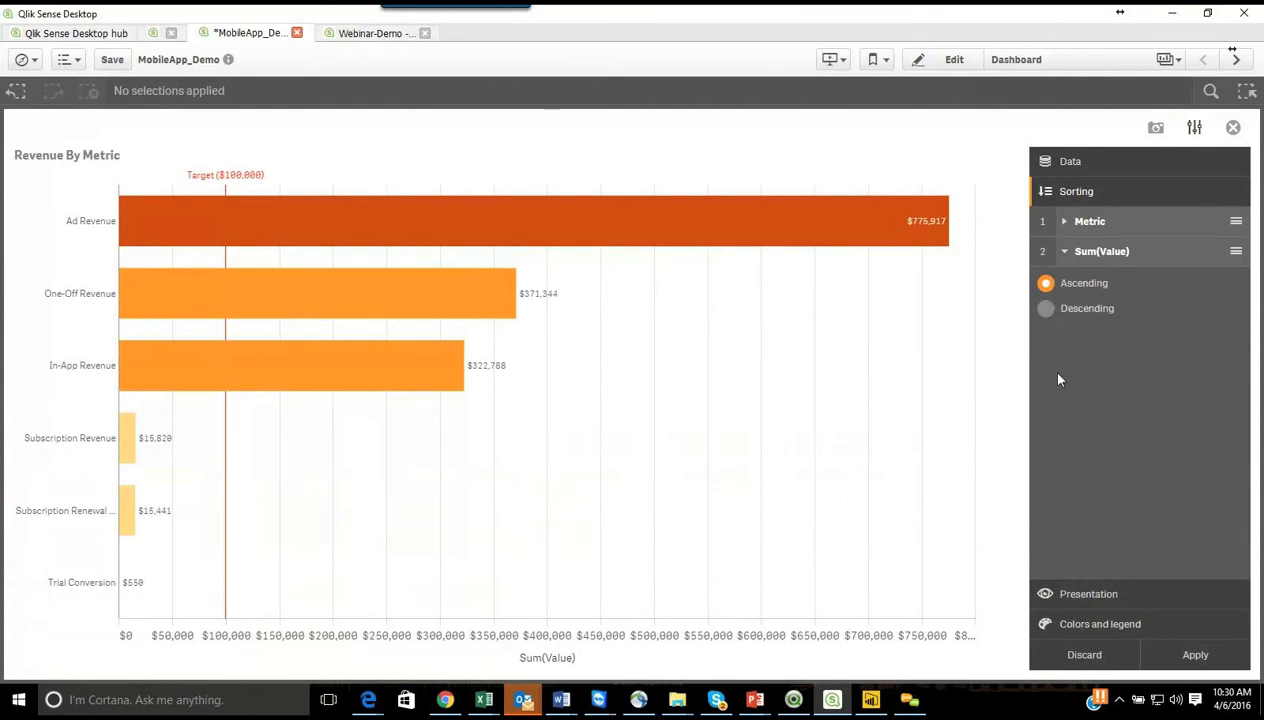
click(1064, 223)
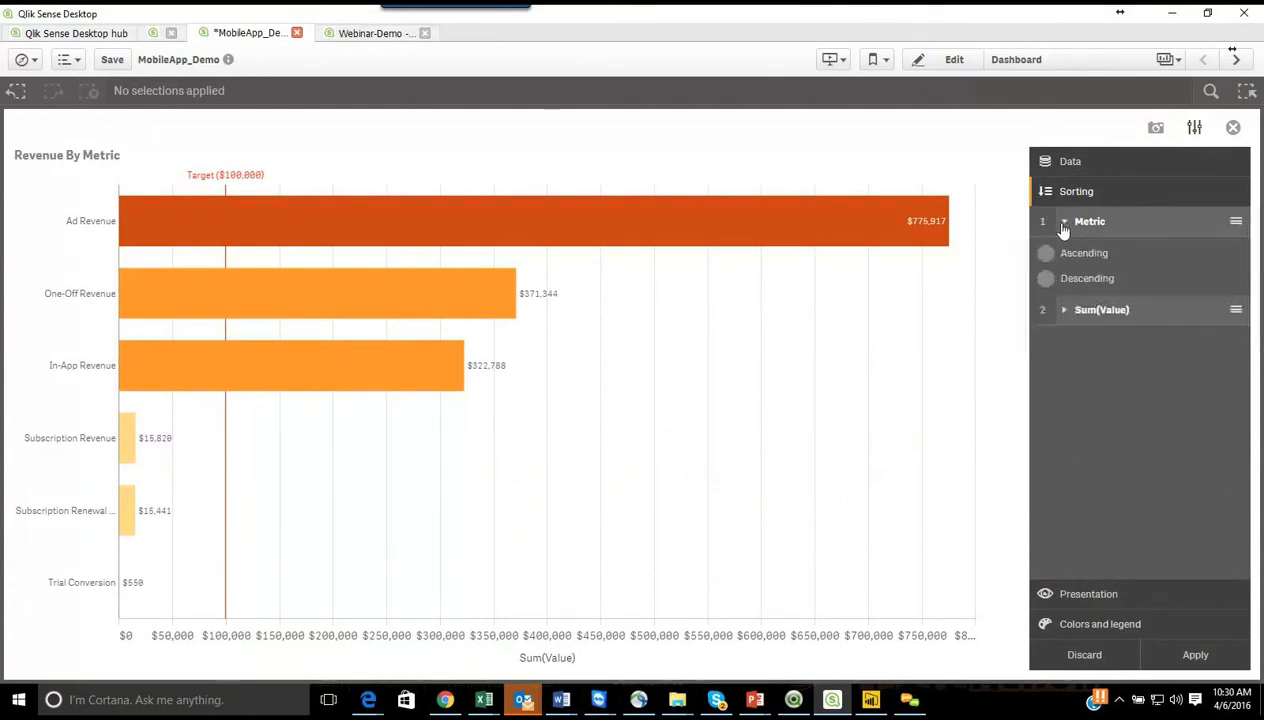
click(1045, 254)
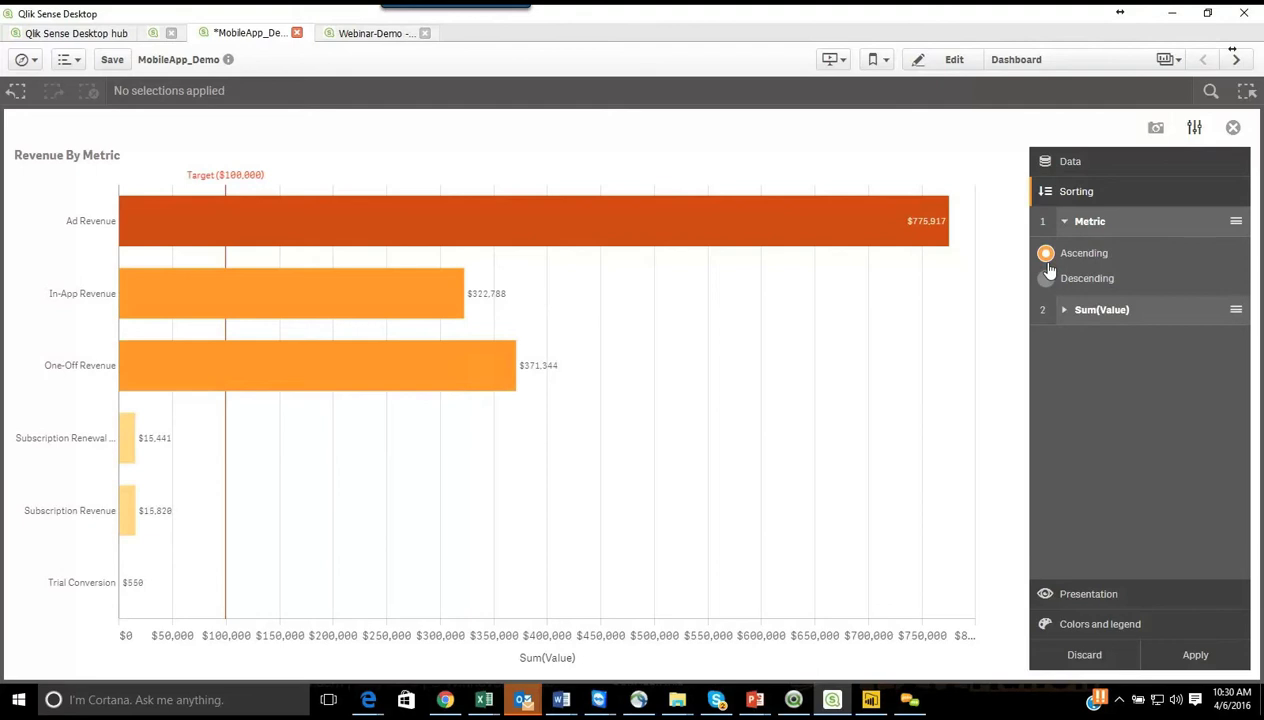
click(1045, 279)
Step: Change the chart's by-measure color scheme to the continuous blue-to-red gradient
click(1047, 193)
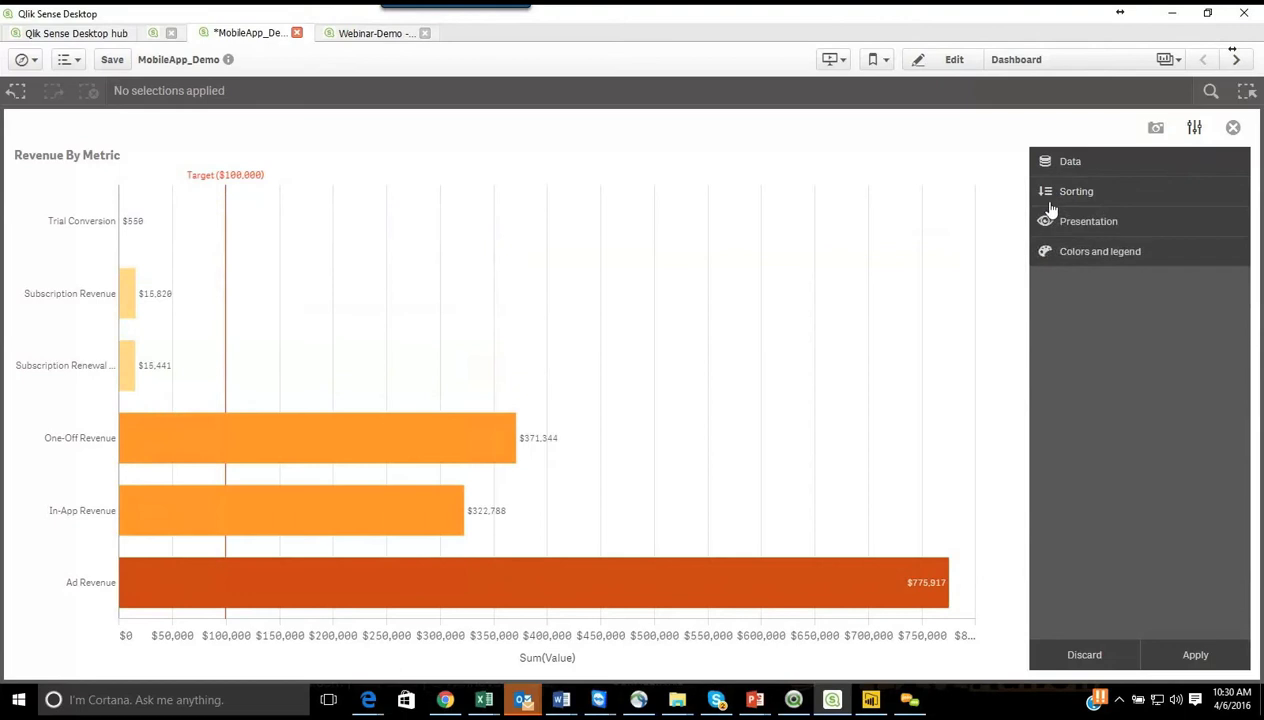
click(1046, 251)
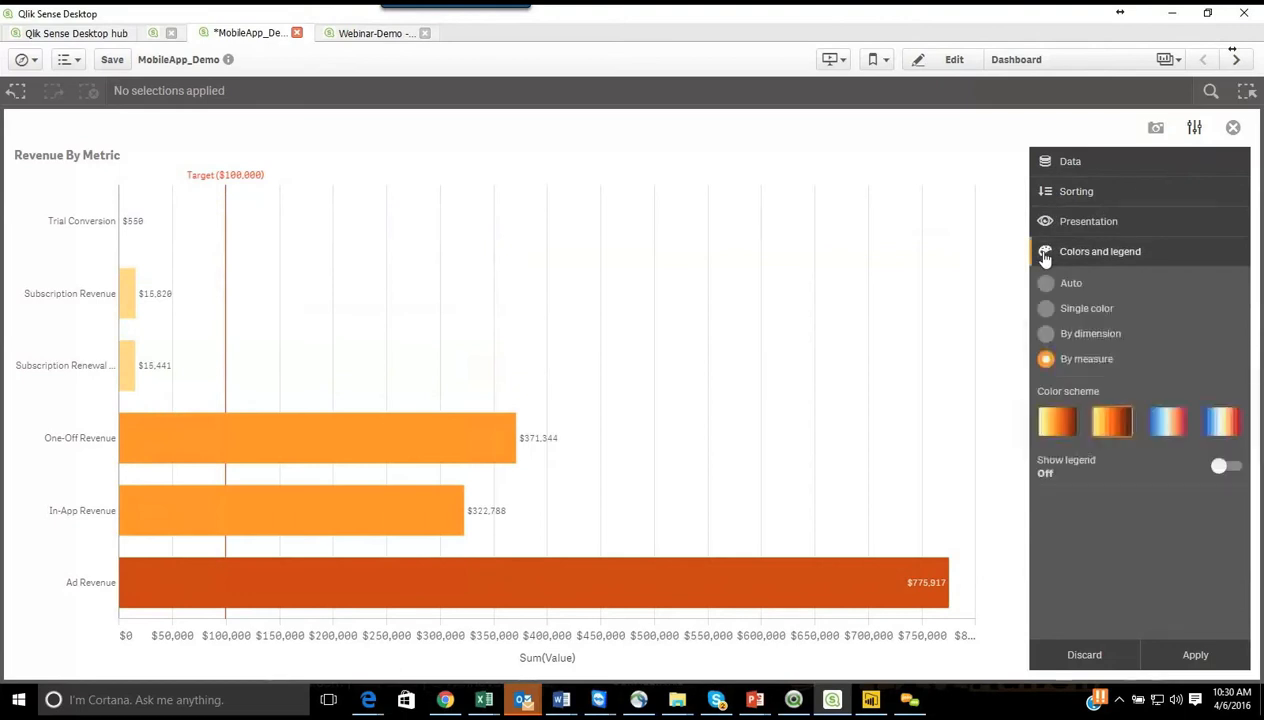
click(1172, 425)
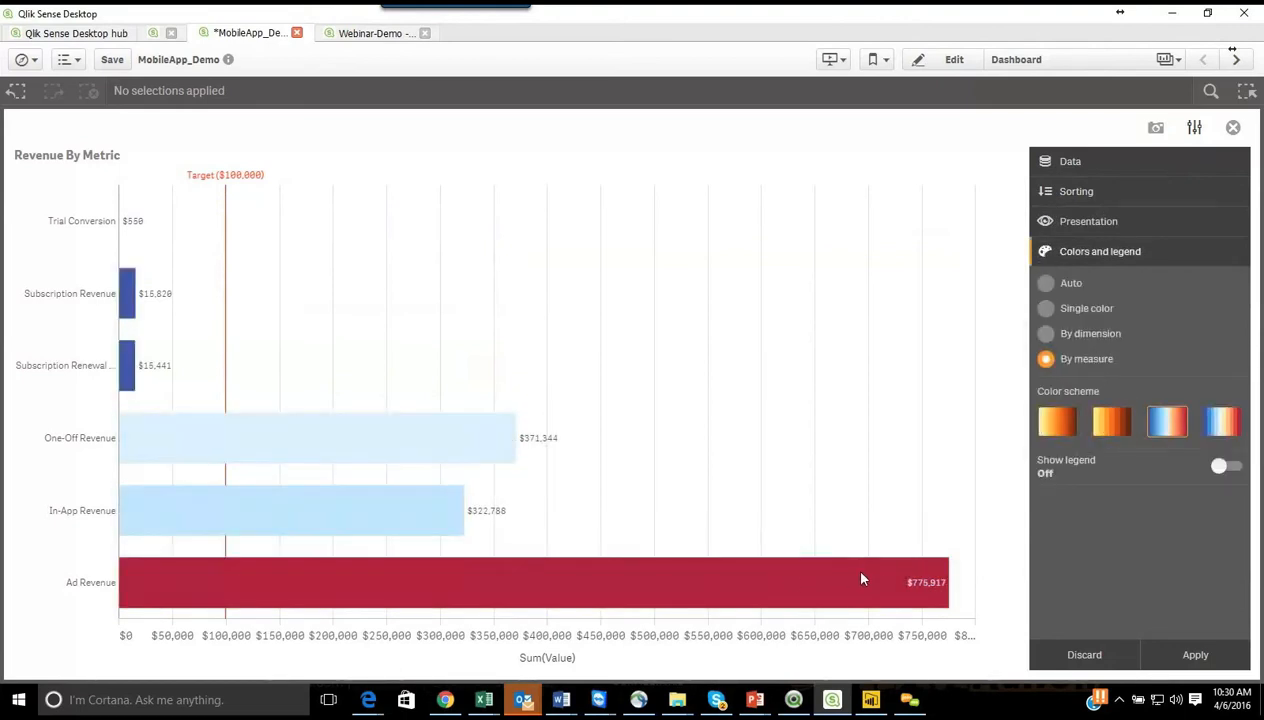
Step: Try the Auto and By dimension colorings on the bars, and return to By measure
click(1046, 284)
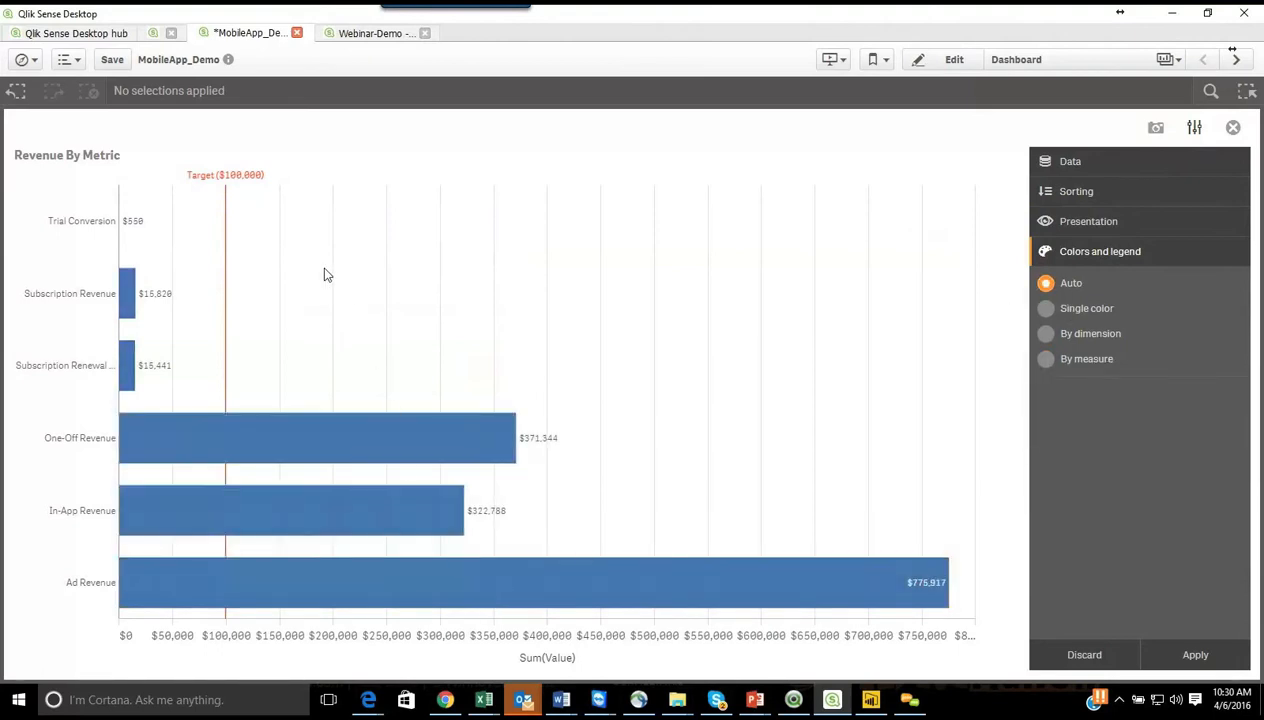
click(1047, 334)
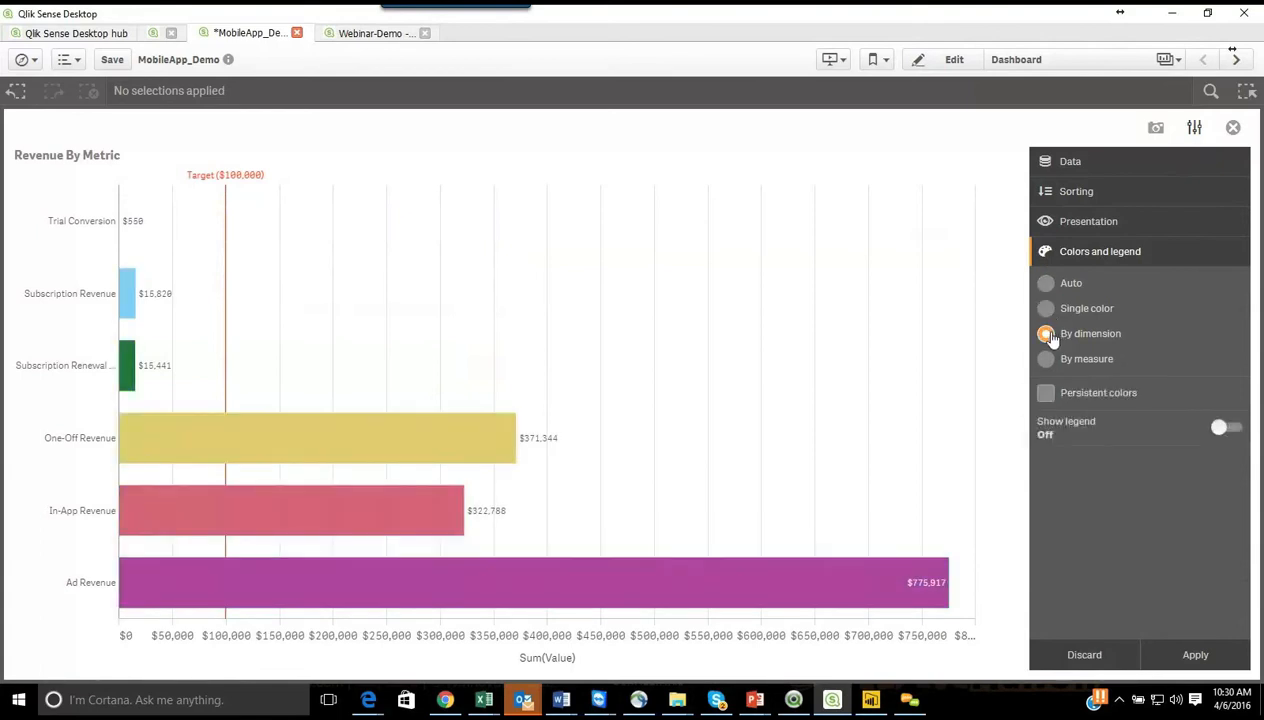
click(1046, 358)
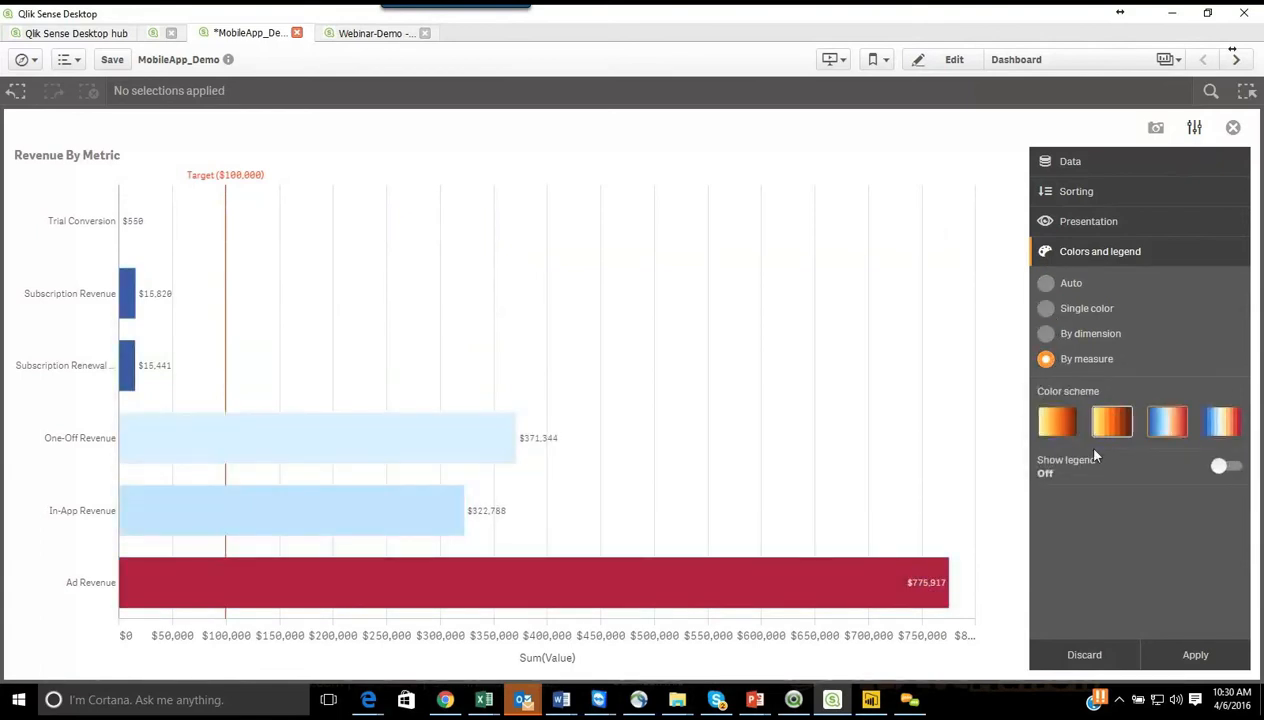
Step: Show the color legend, apply all exploration changes to the chart's properties, and return to the Dashboard sheet
click(1236, 467)
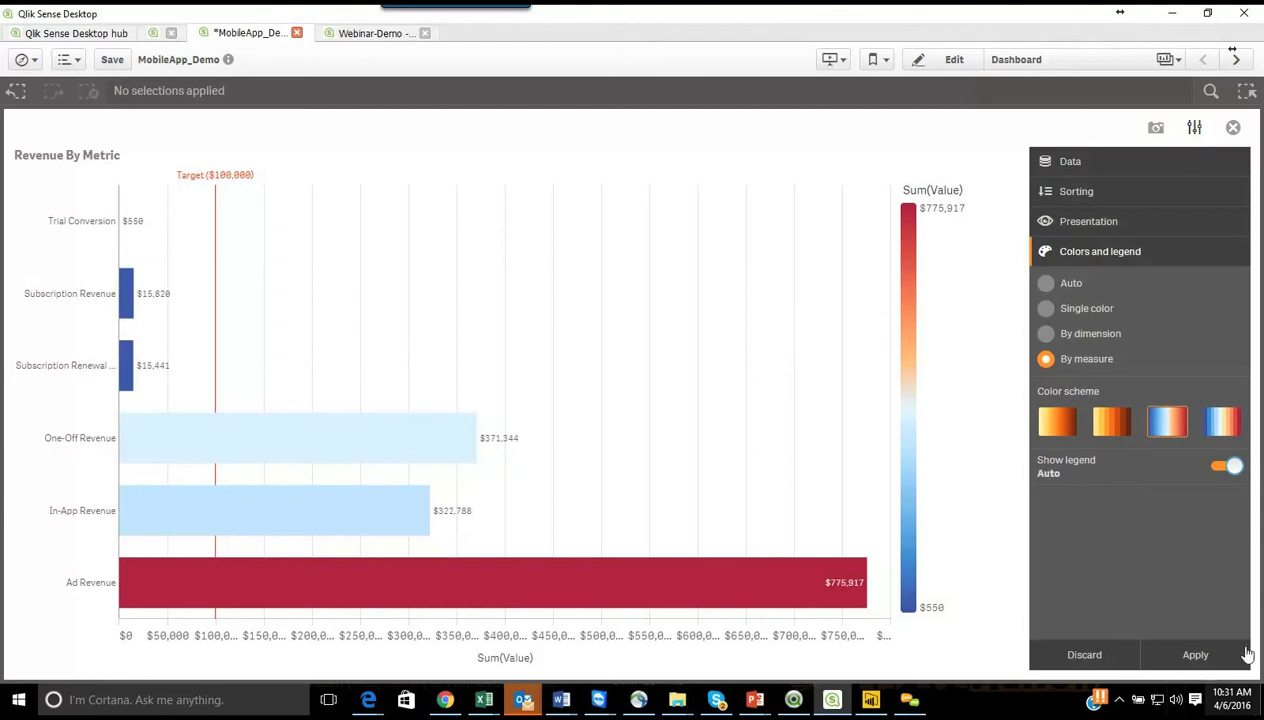
click(1196, 656)
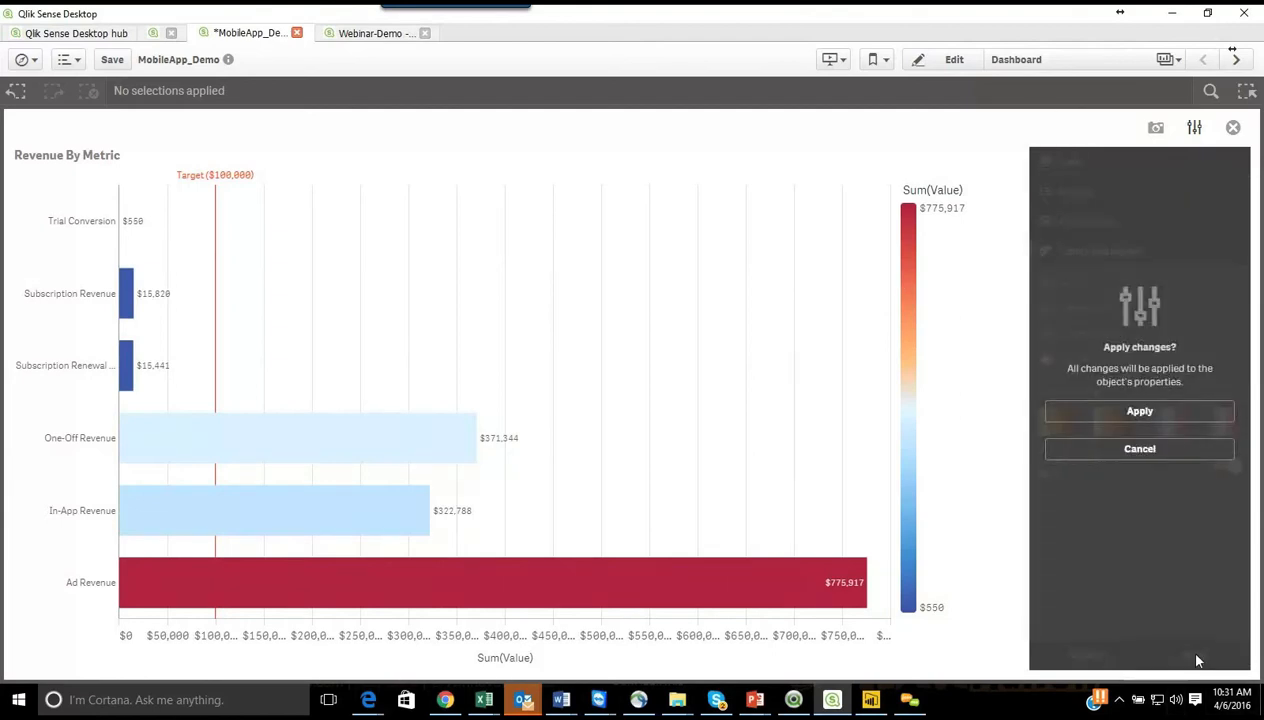
click(1165, 412)
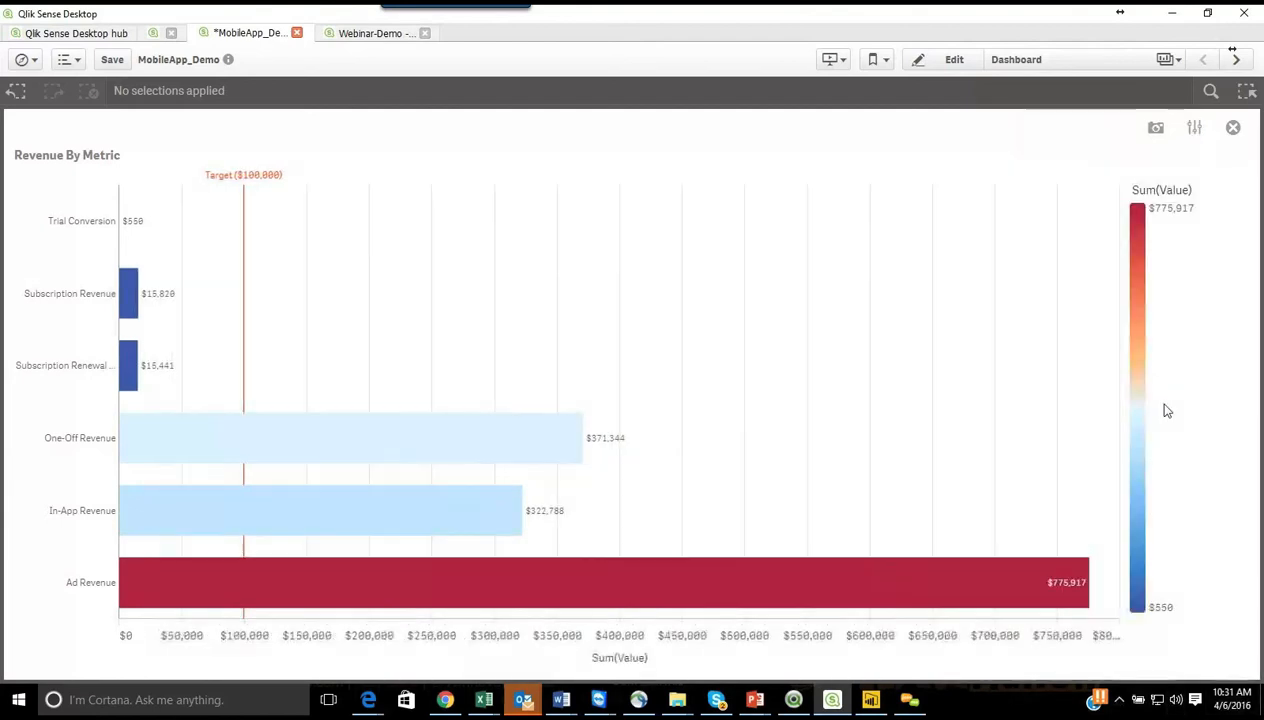
click(1233, 127)
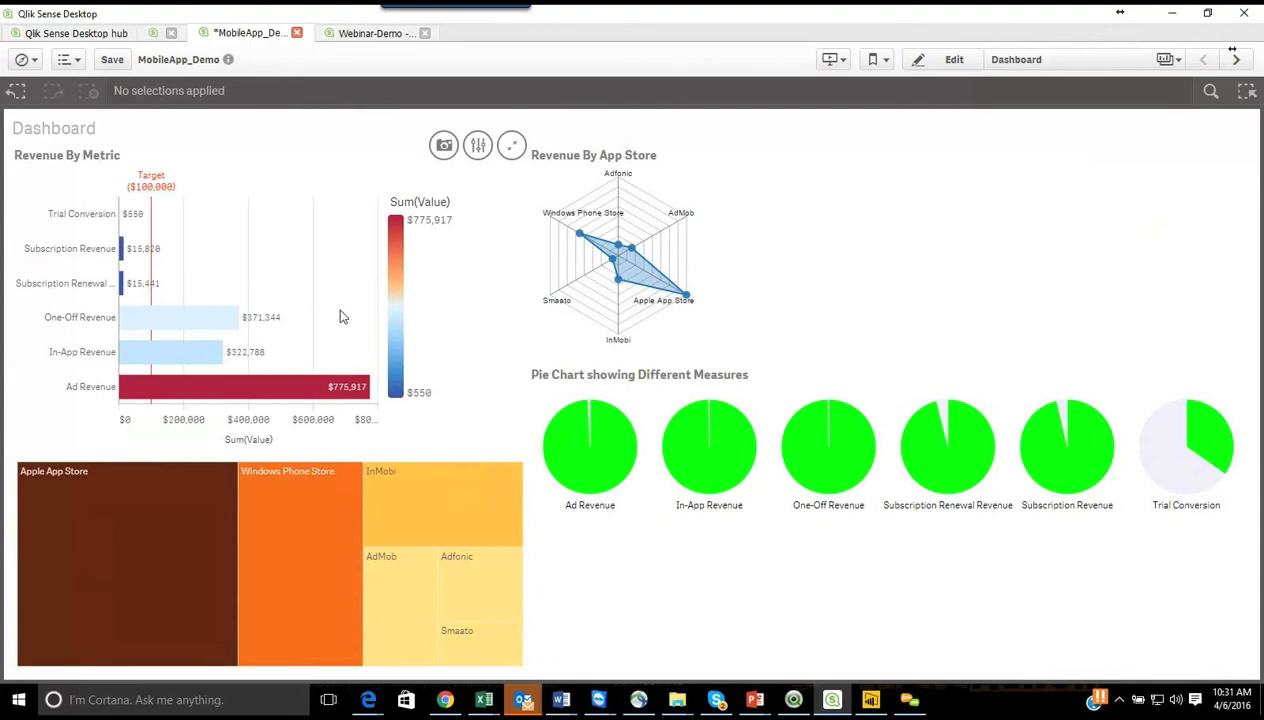
Step: Shrink the Qlik Sense Desktop window to a narrow phone-like width to test the responsive dashboard layout, and maximize it again
double_click(914, 19)
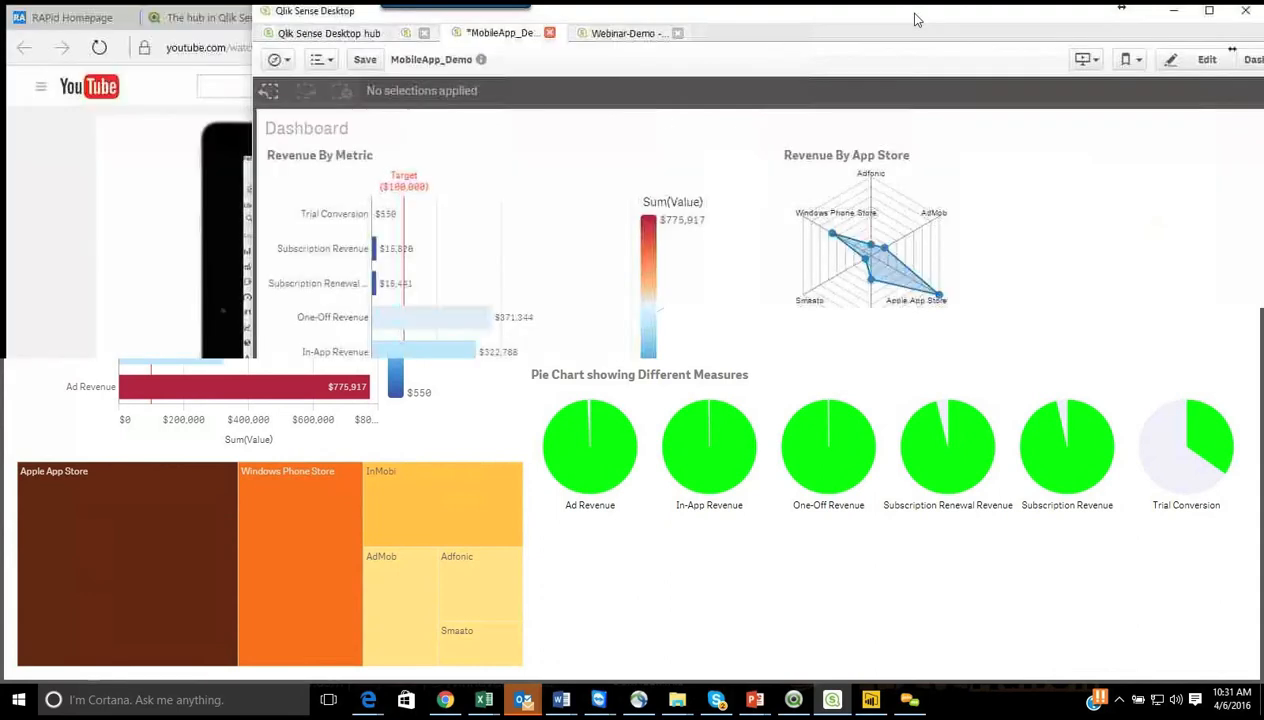
drag(911, 20, 735, 77)
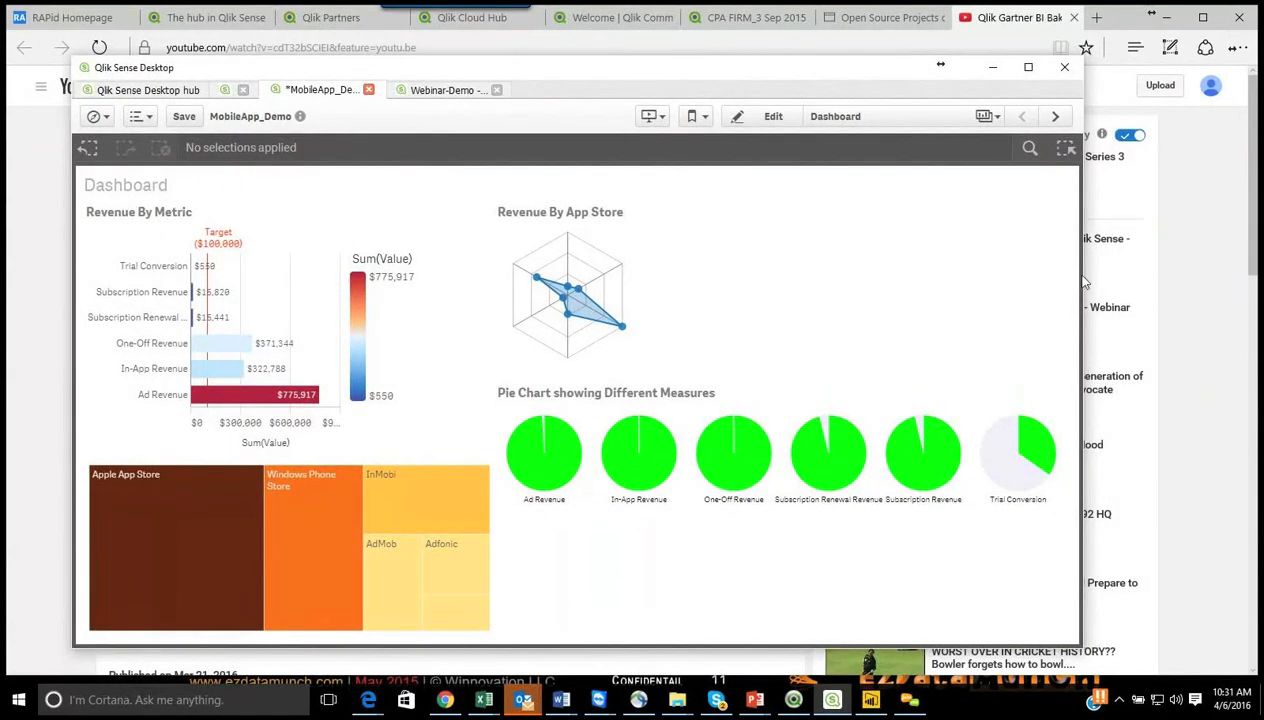
drag(1081, 273, 1009, 269)
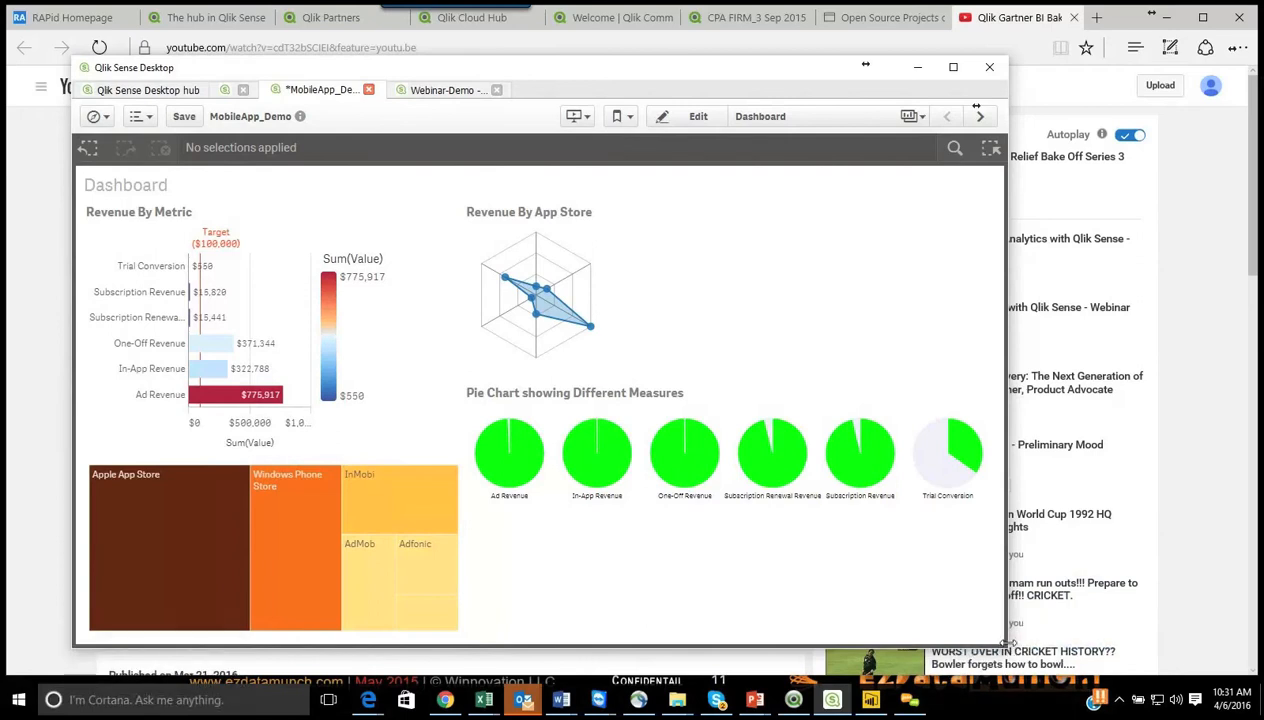
drag(1004, 640, 930, 573)
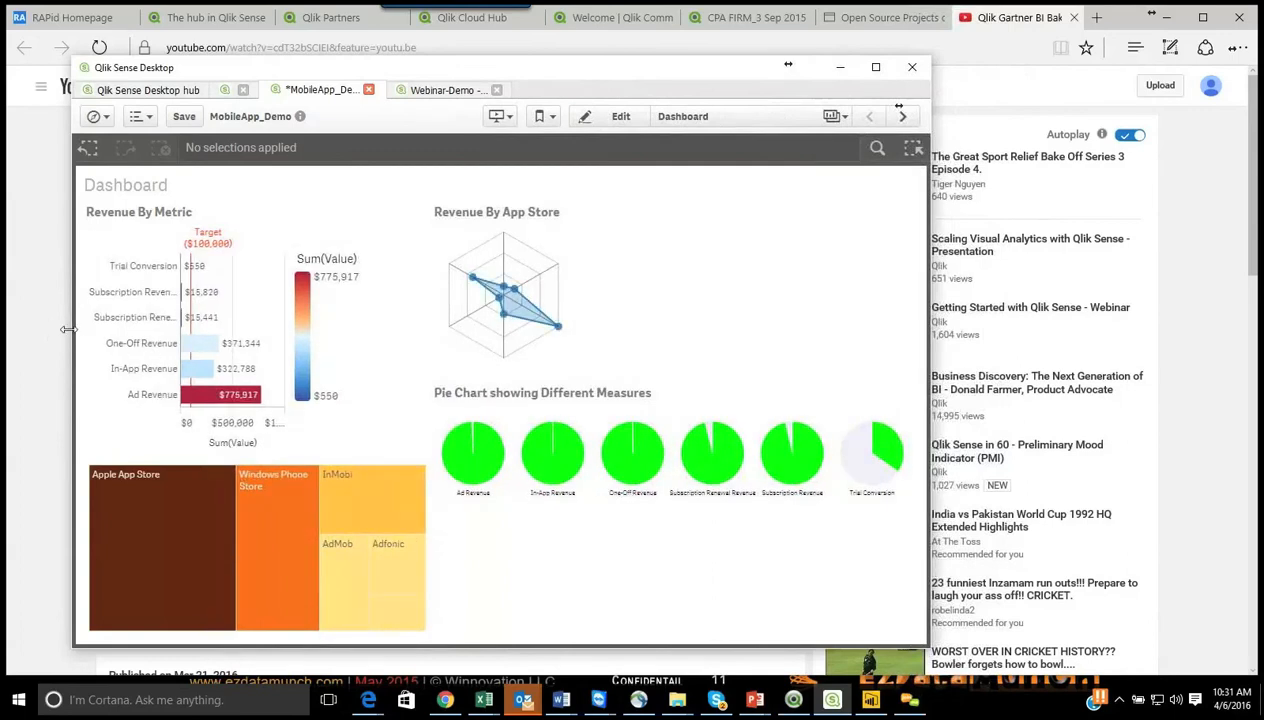
drag(75, 332, 550, 376)
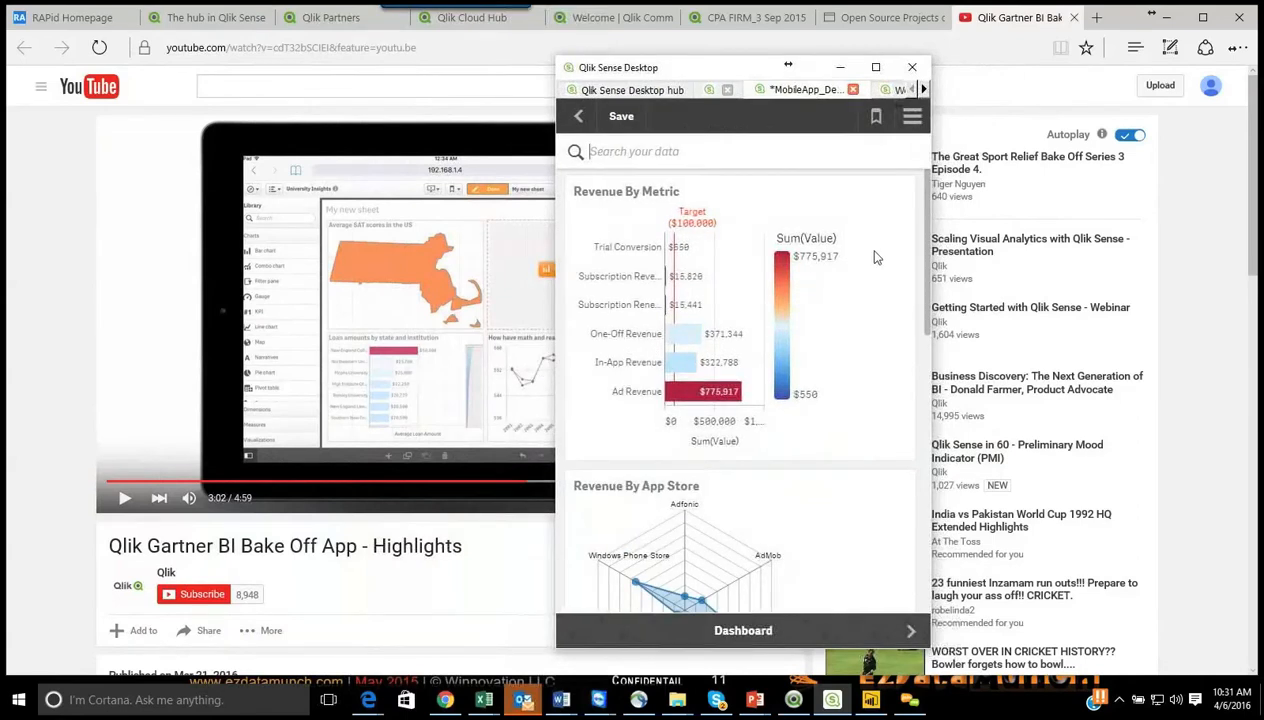
drag(759, 55, 761, 89)
drag(928, 290, 912, 222)
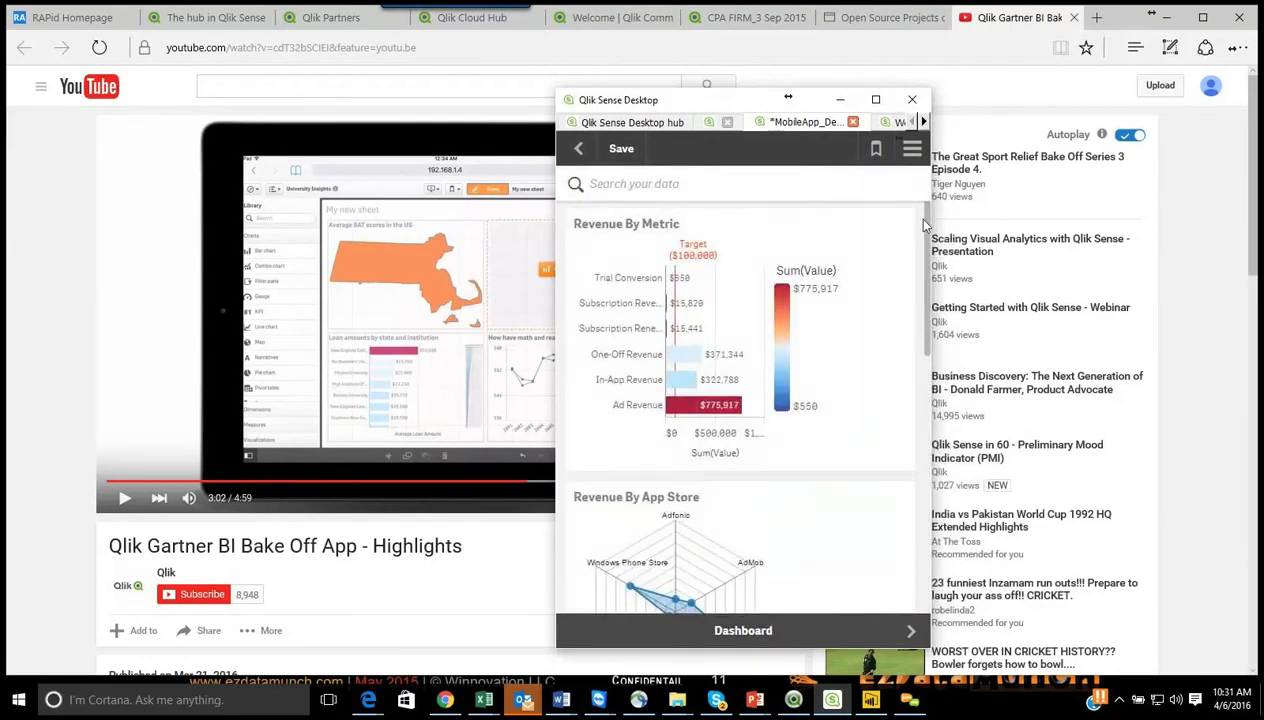
click(875, 101)
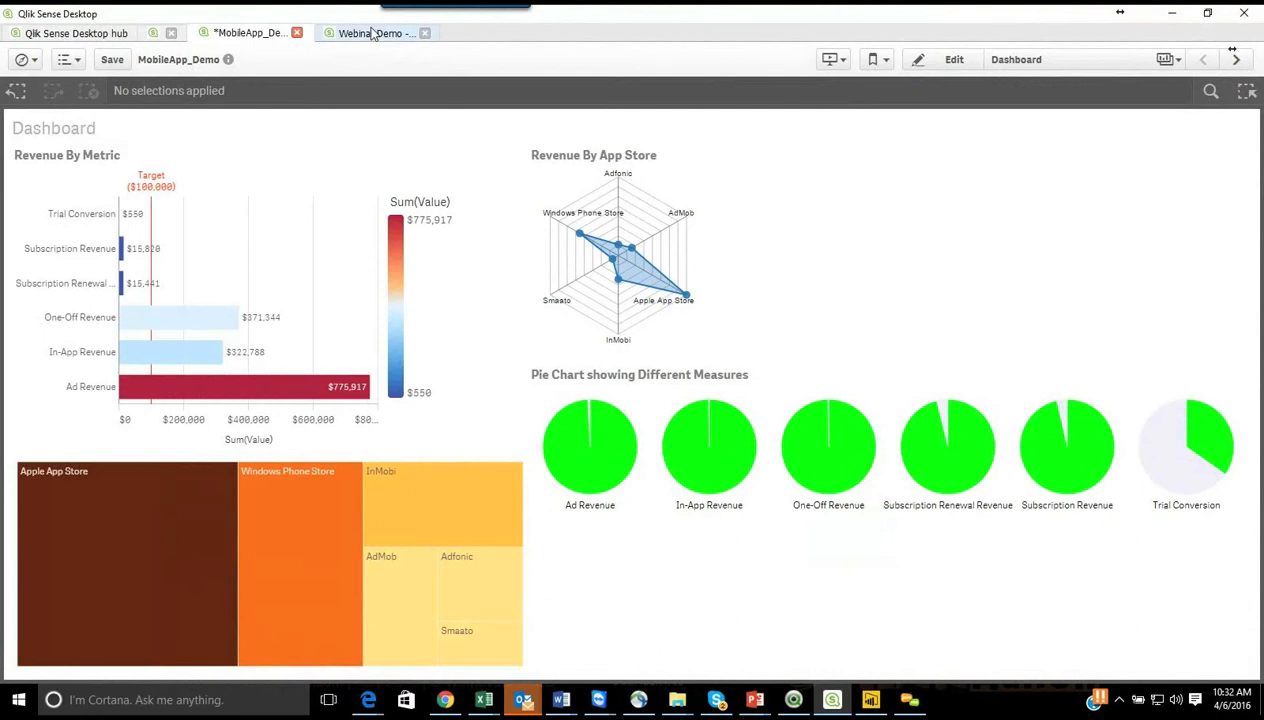
Step: Save the MobileApp_Demo app and go to the KPIs sheet
click(110, 59)
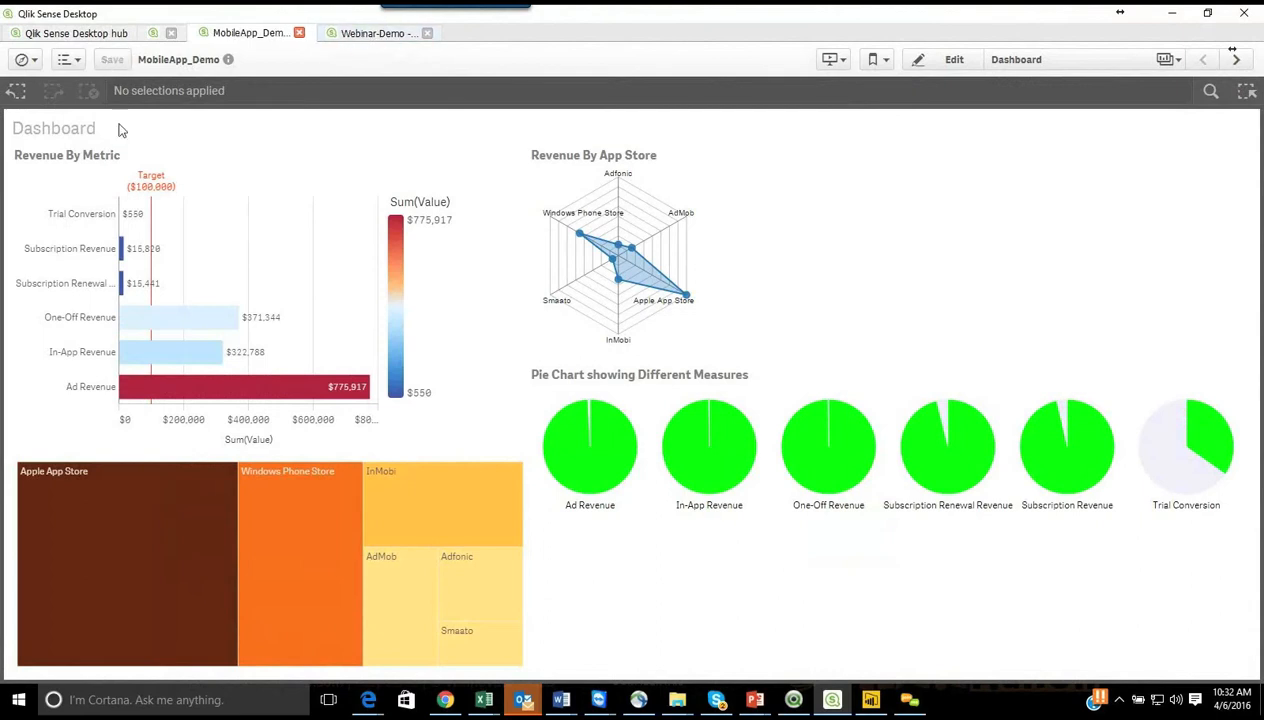
click(1232, 50)
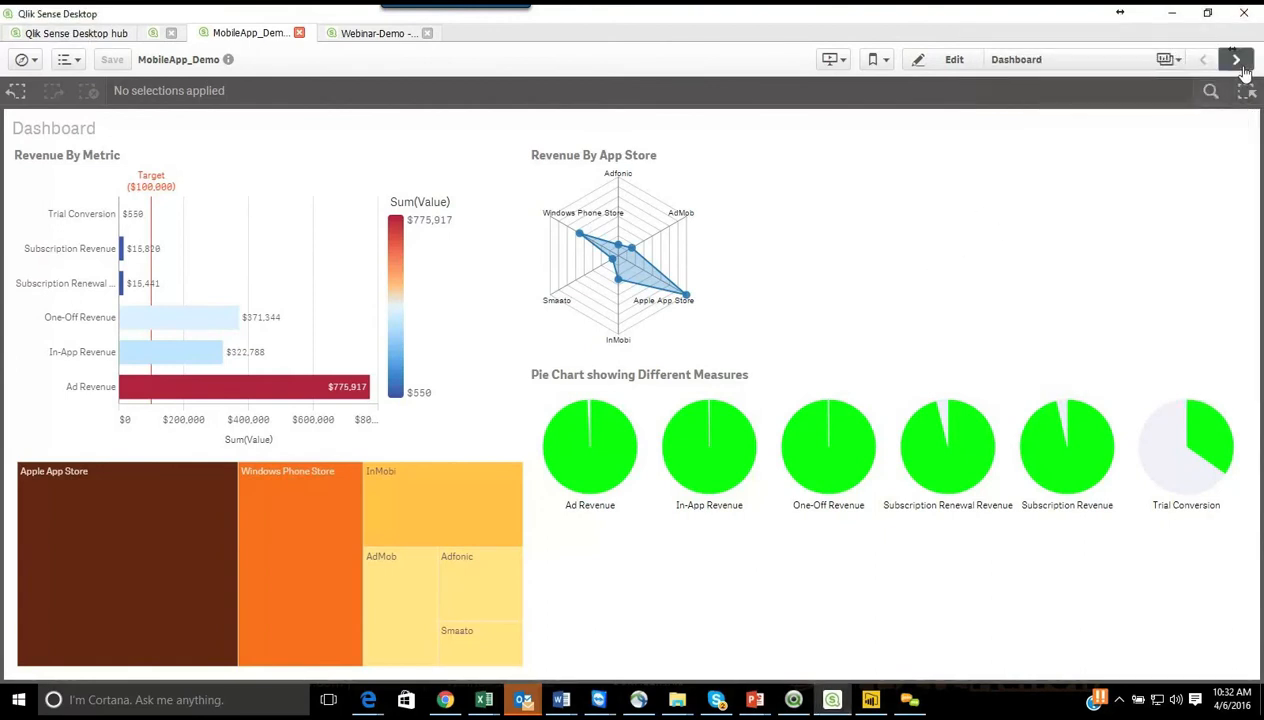
click(1236, 59)
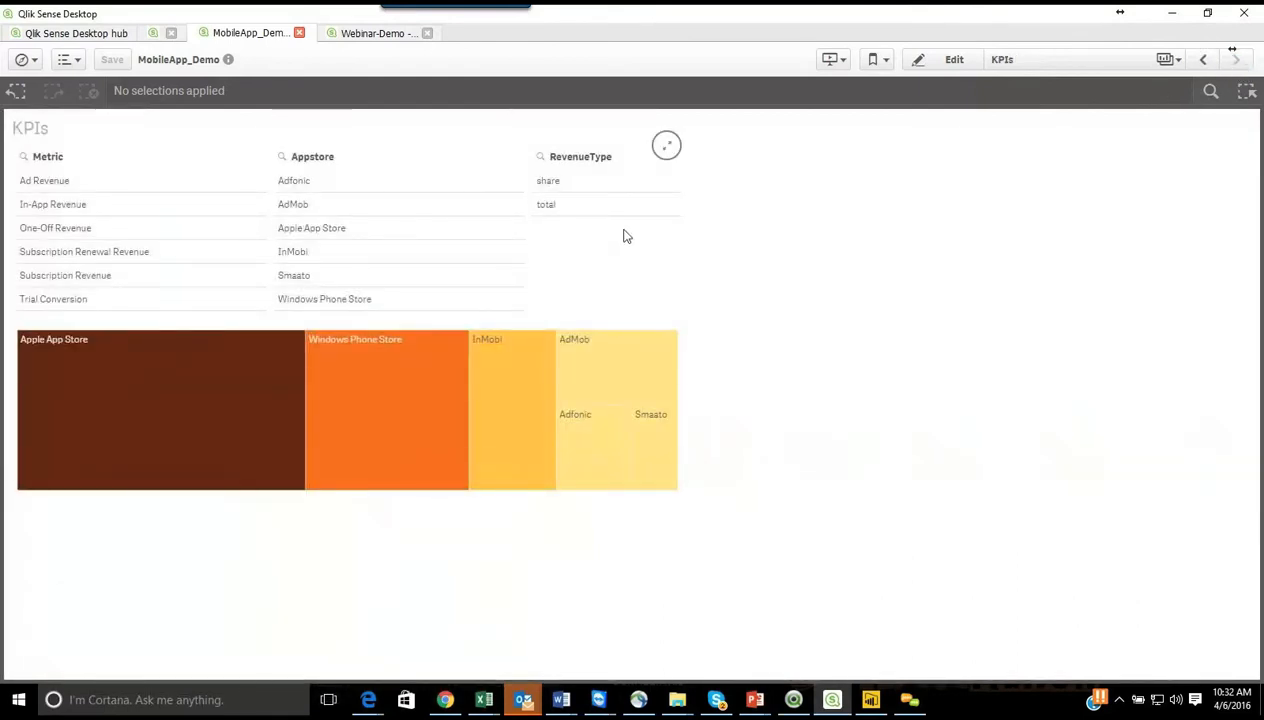
Step: Start editing the KPIs sheet and list the available data fields with the table filter set to All tables
click(952, 66)
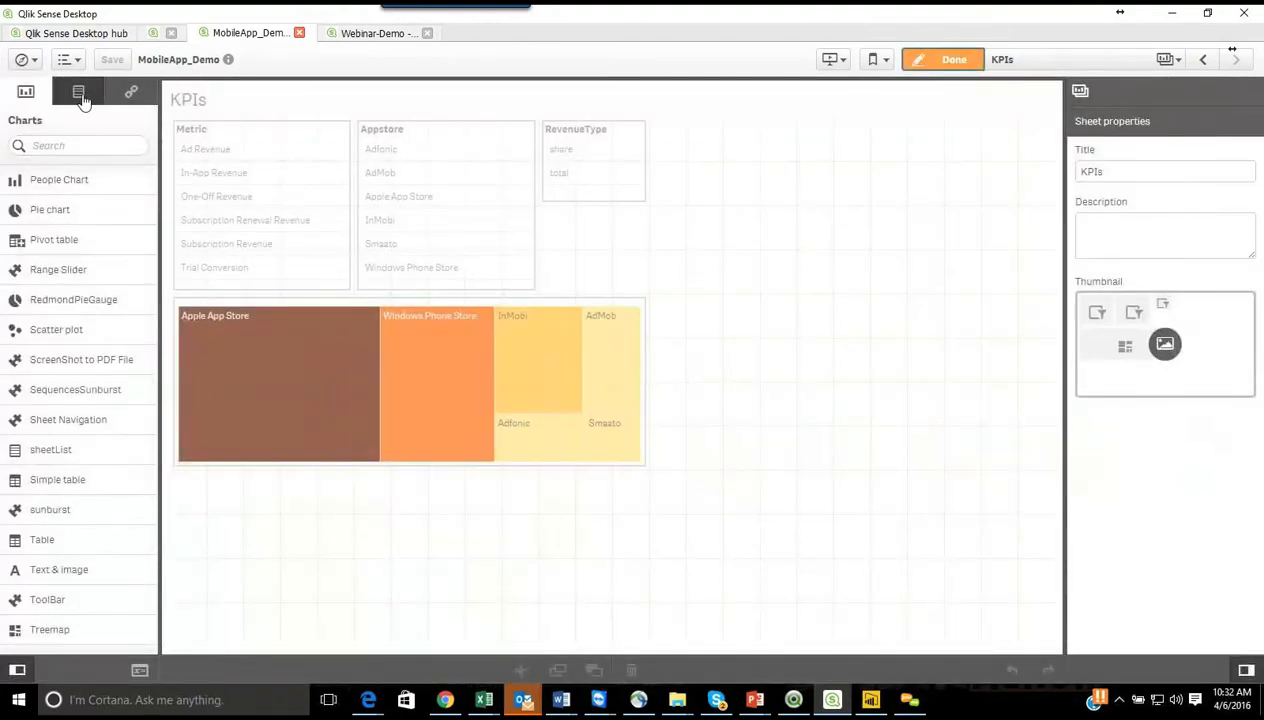
click(80, 97)
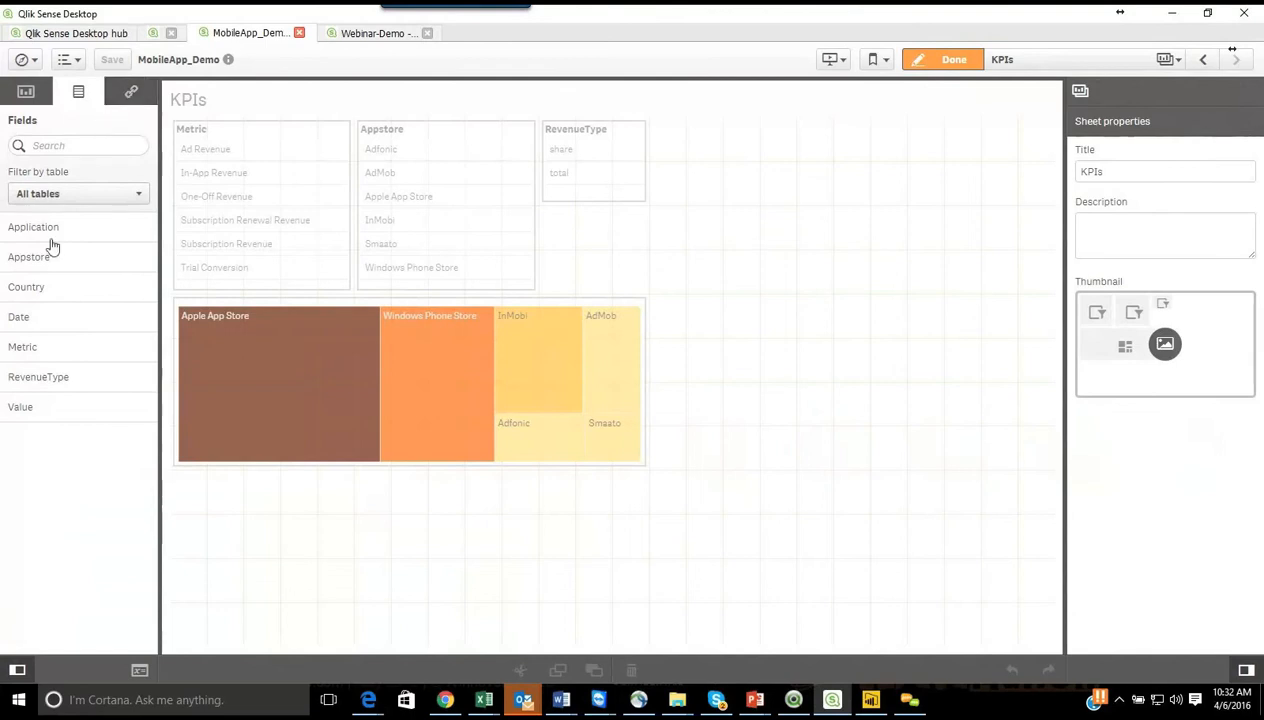
click(140, 196)
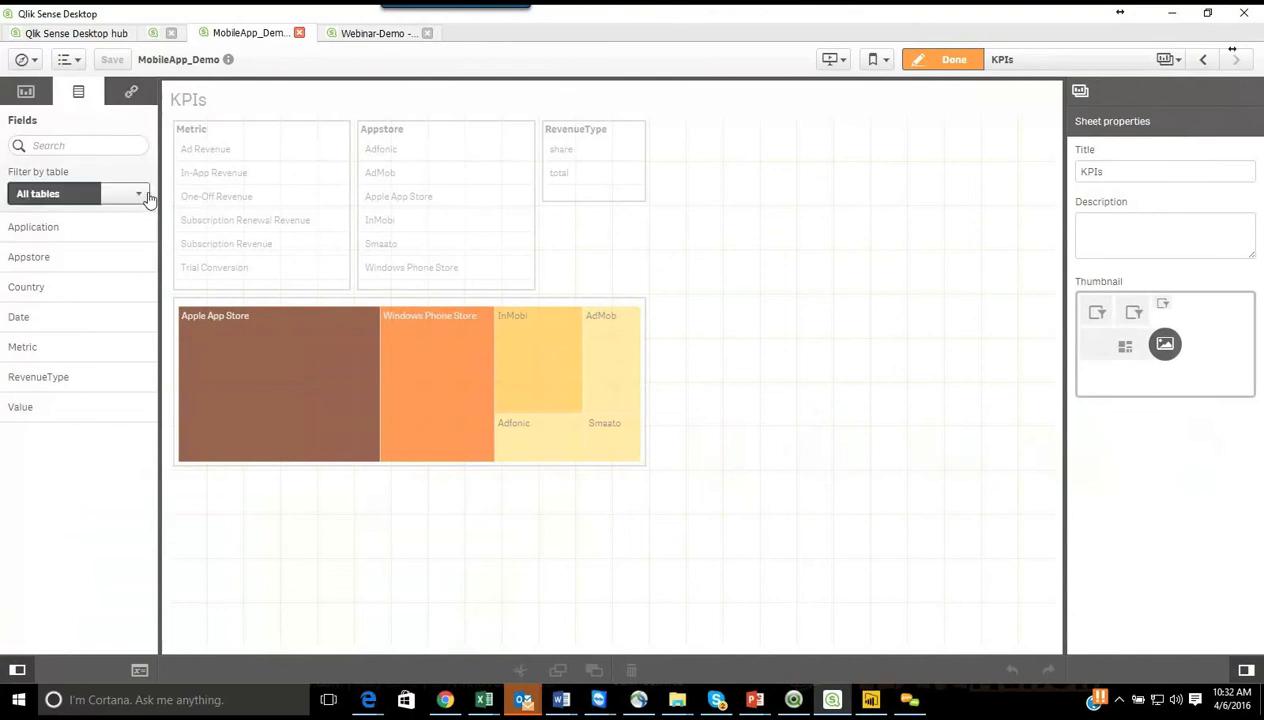
click(35, 209)
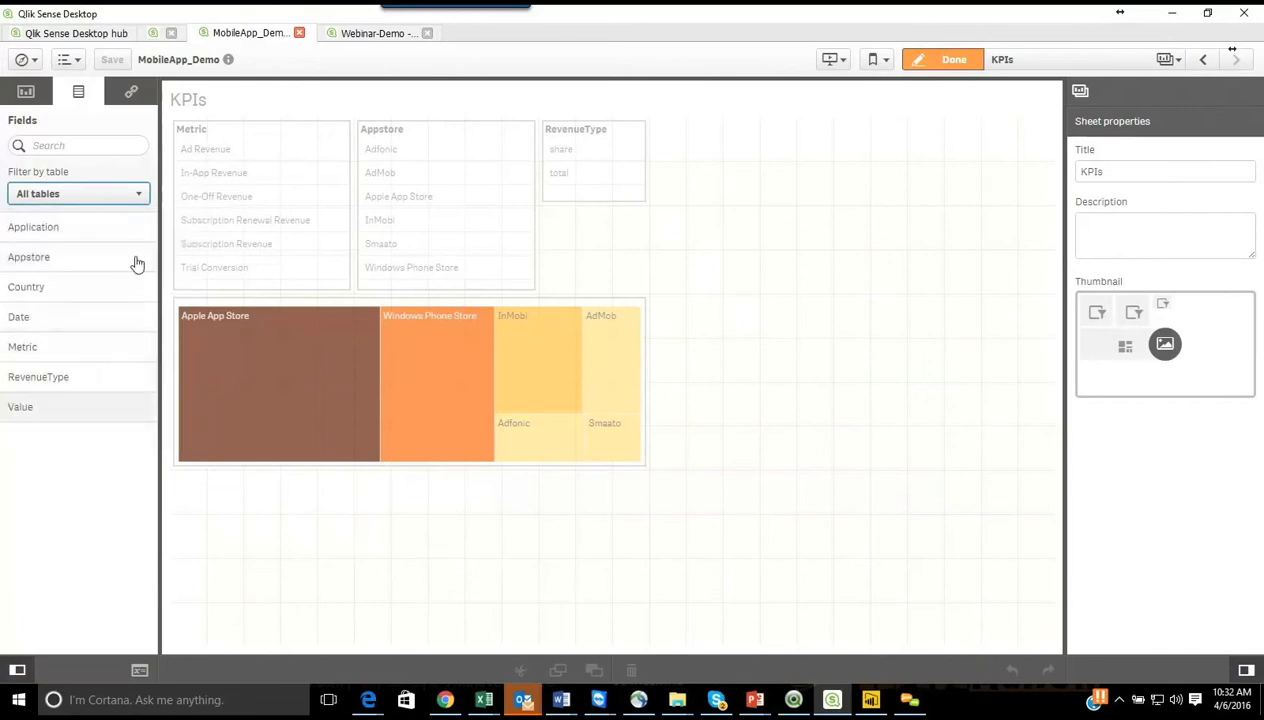
Step: Select the Metric filter pane and list the master dimensions available in the app
click(131, 95)
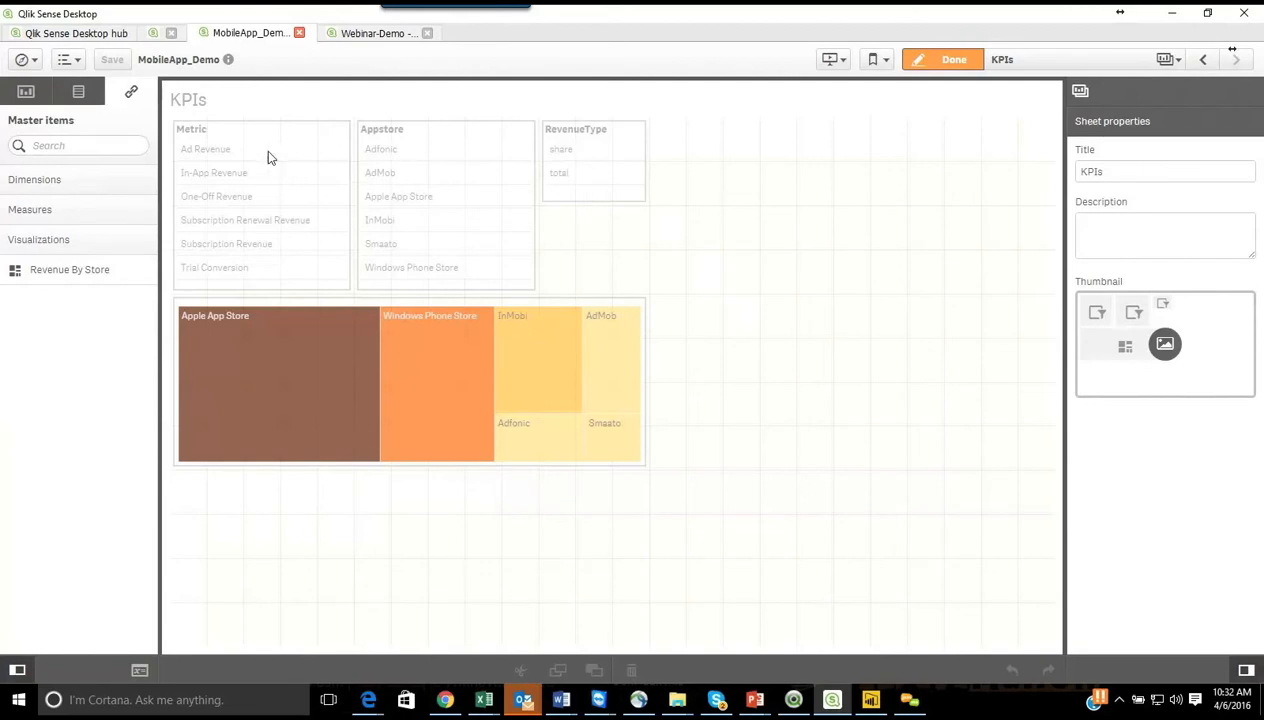
click(242, 156)
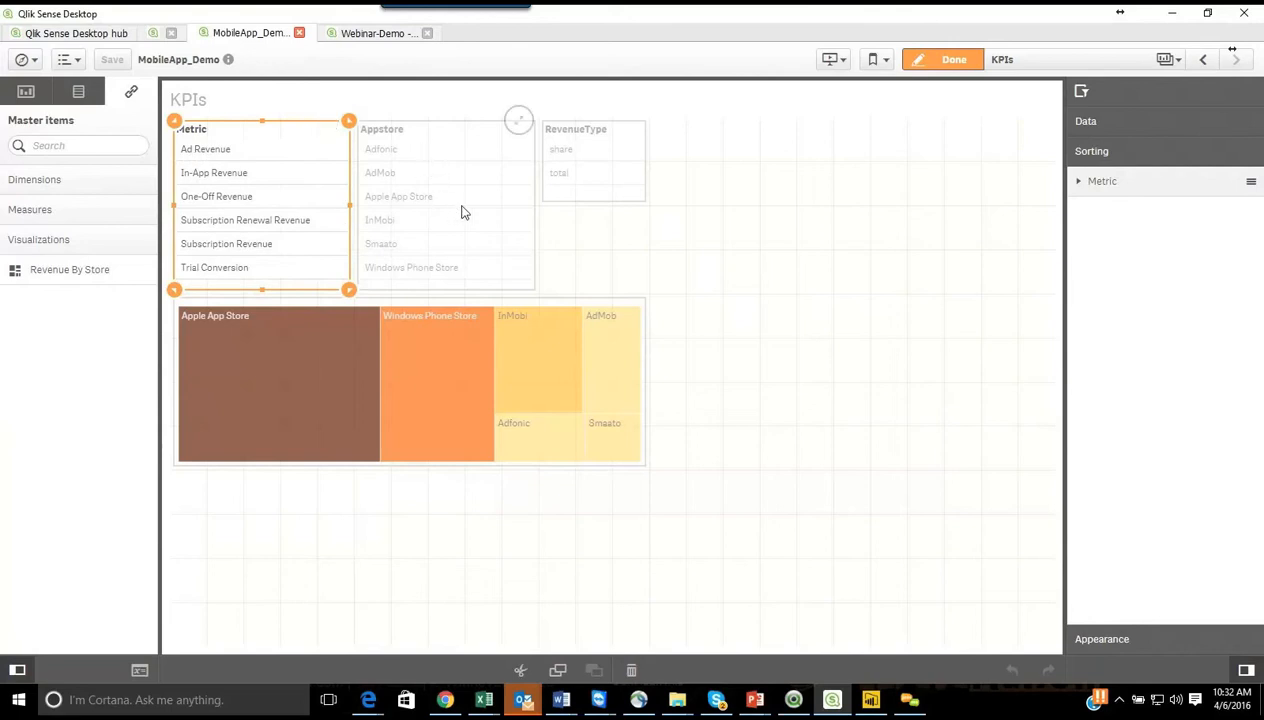
click(34, 182)
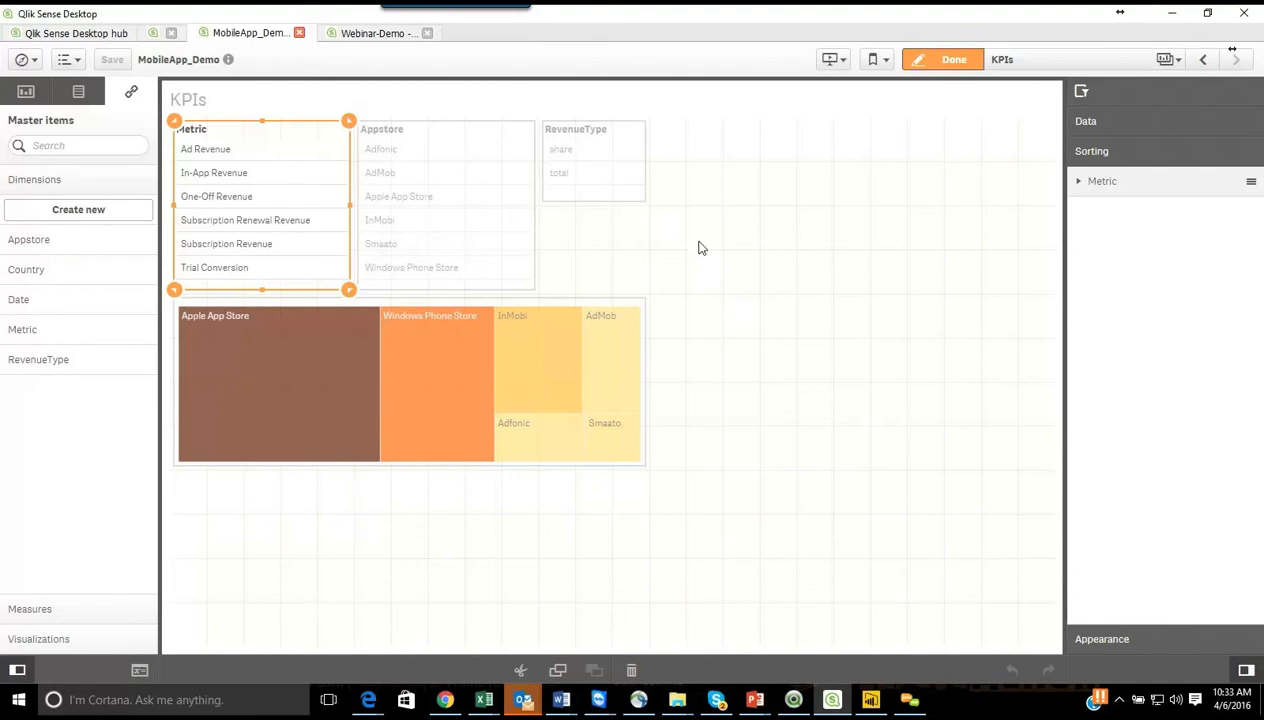
Step: List the app's master measures and preview the definition of the $ Value measure
click(55, 608)
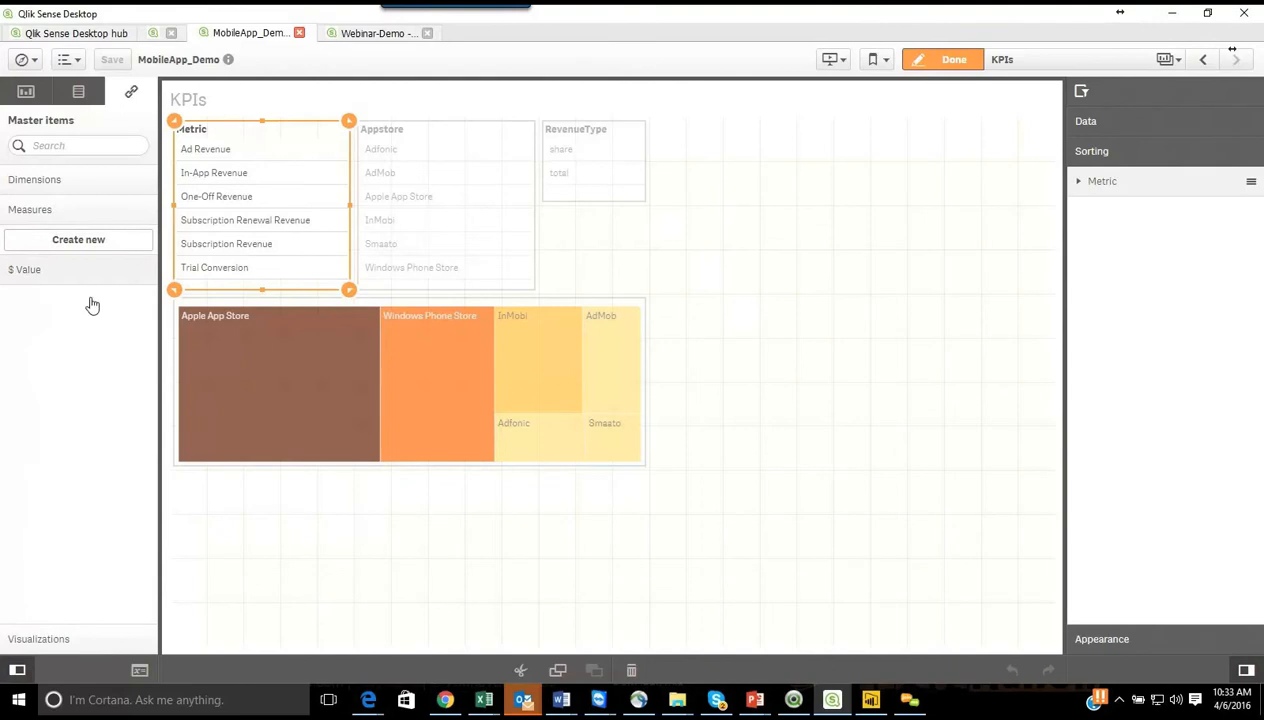
click(465, 243)
click(564, 182)
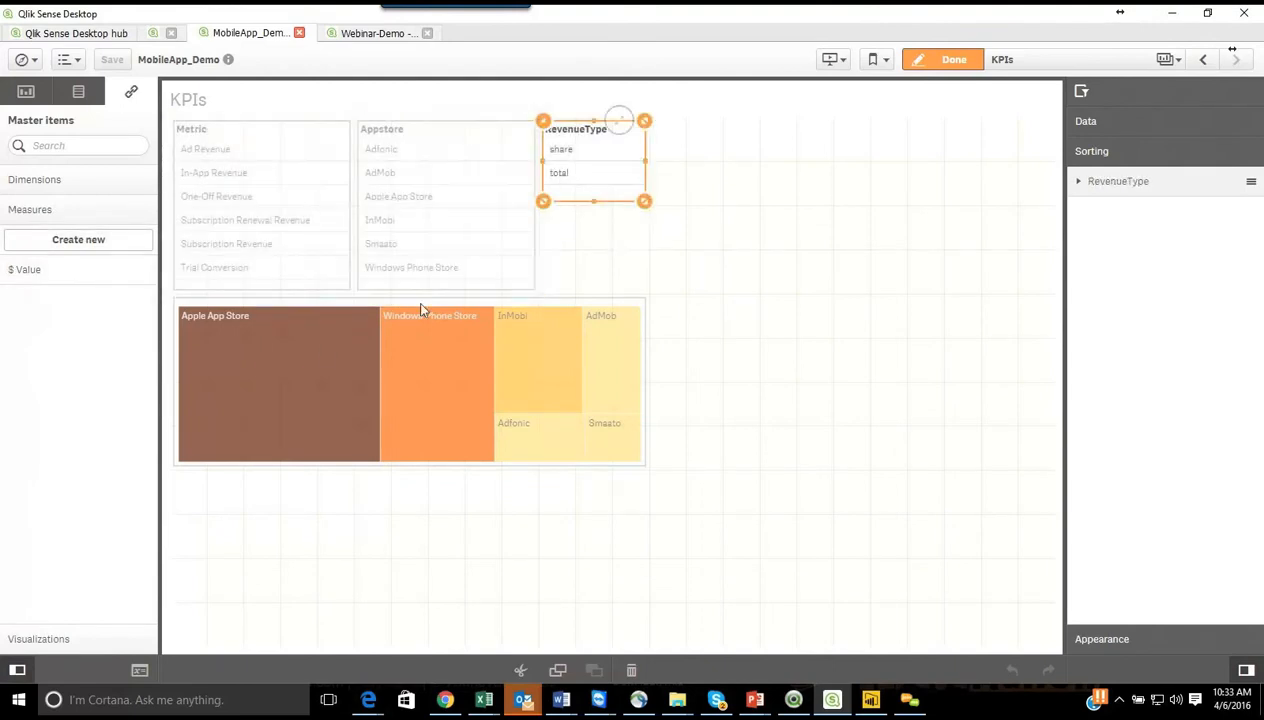
click(71, 276)
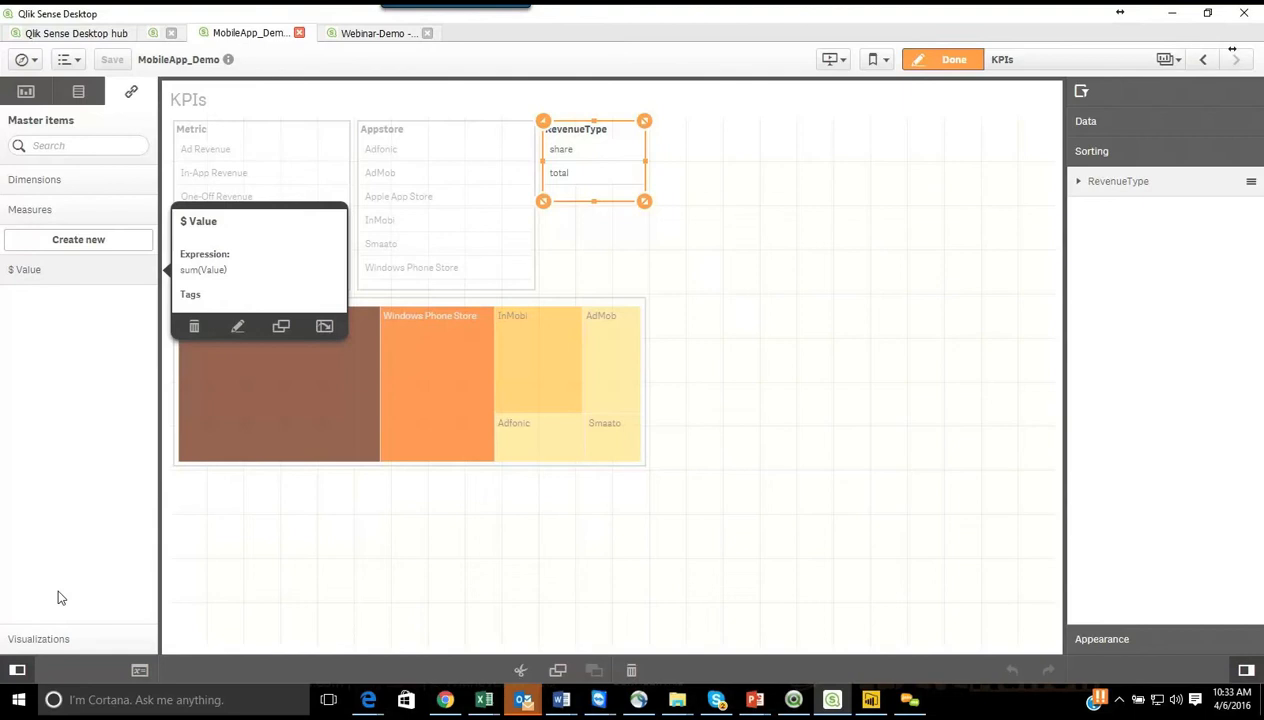
Step: Preview the Revenue By Store master visualization and return to the list of master dimensions
click(40, 640)
click(88, 280)
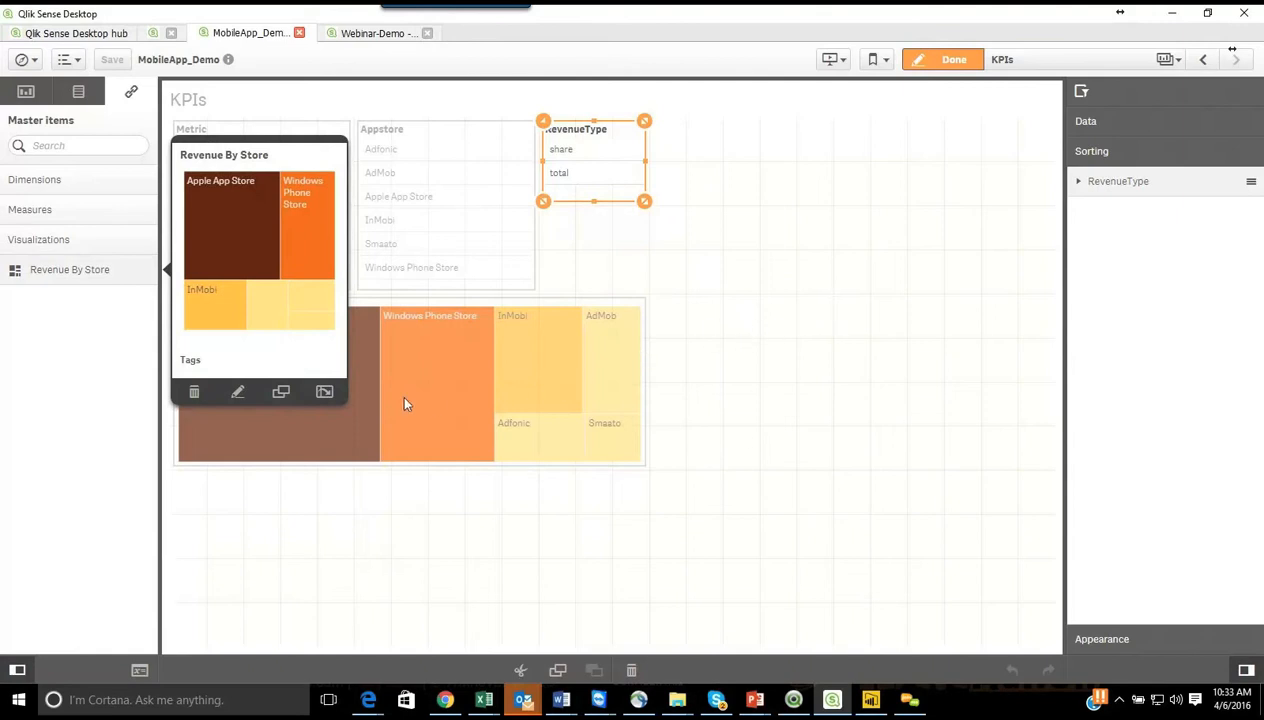
click(117, 343)
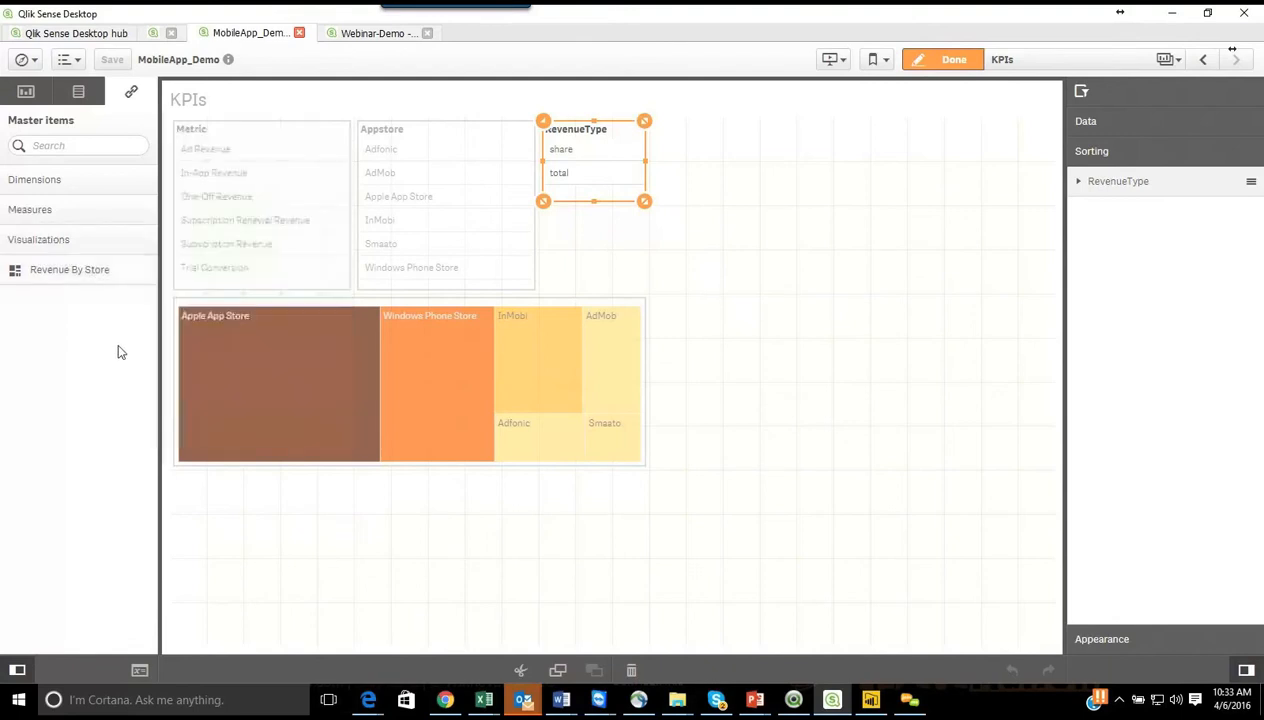
click(41, 185)
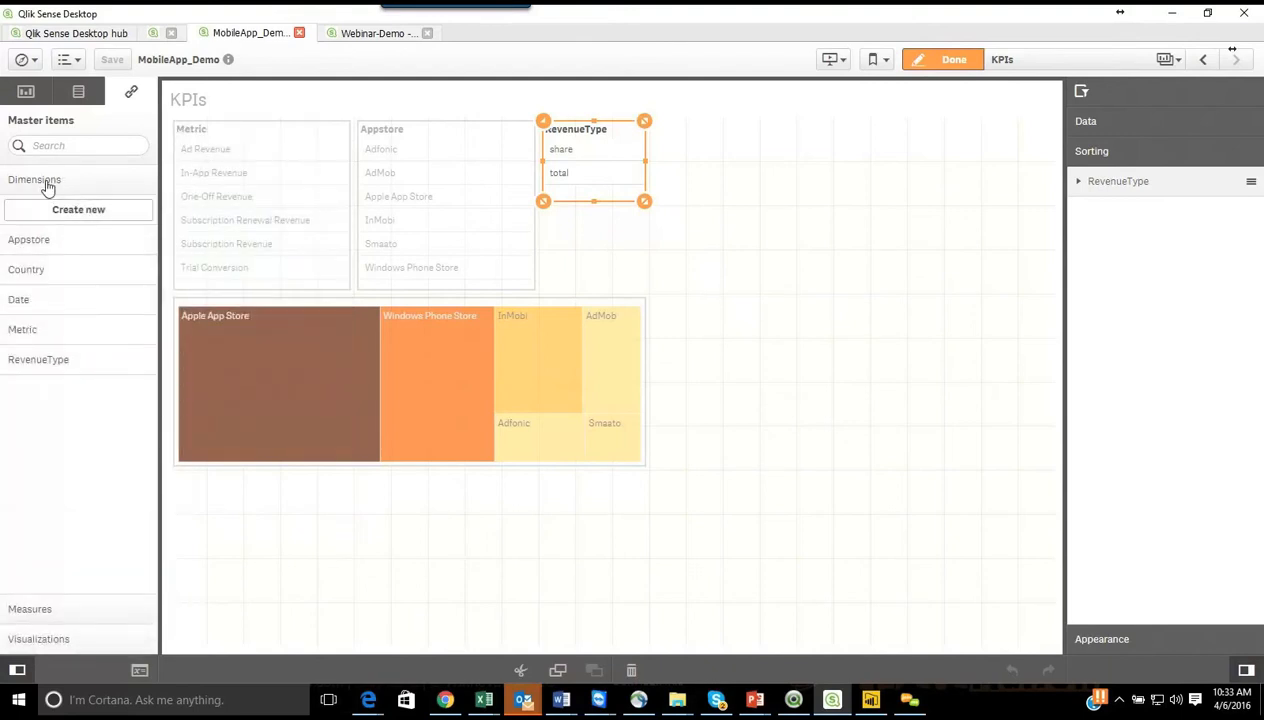
Step: Start a new master measure and build its expression as Count(Value) from the Value field with the Count aggregation
click(33, 607)
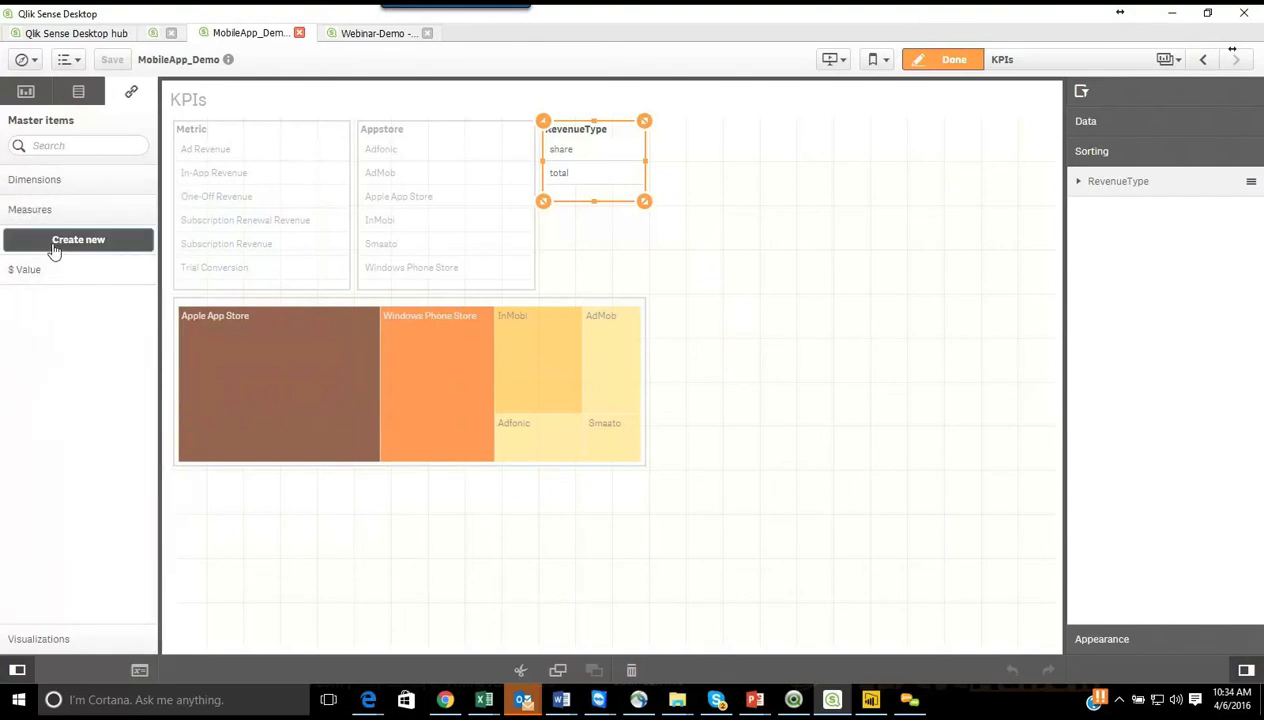
click(55, 245)
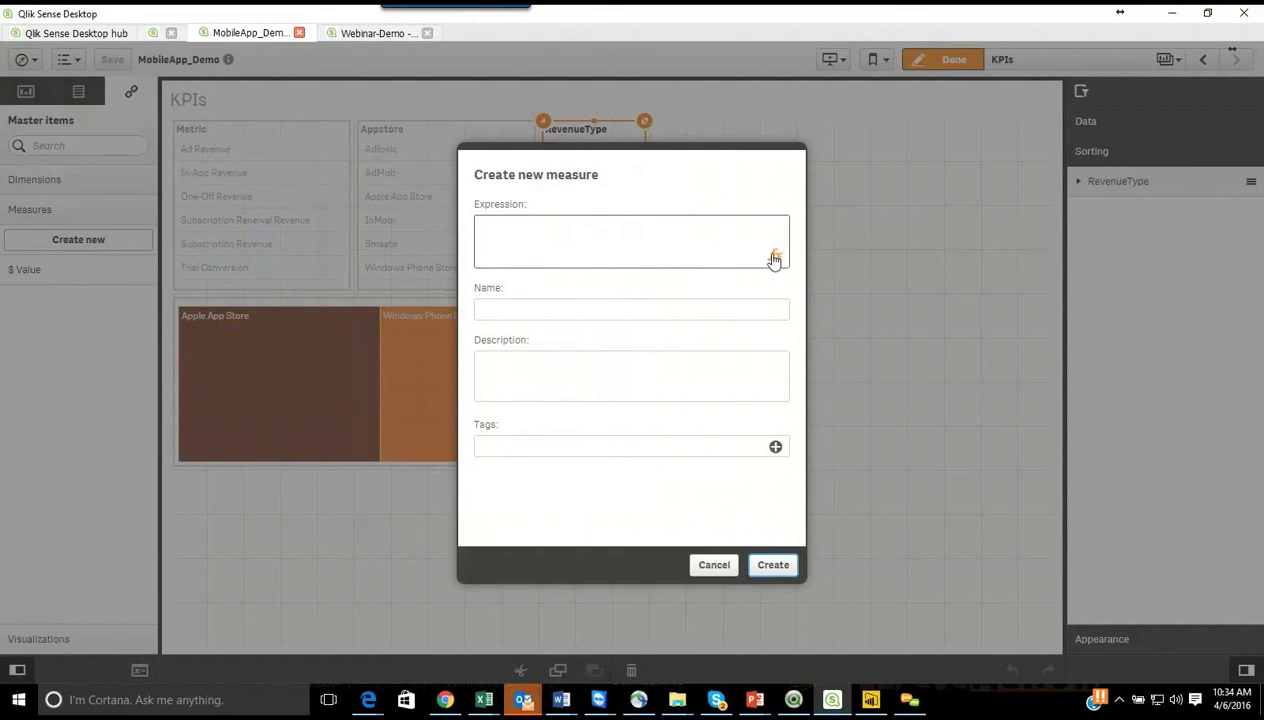
click(601, 226)
click(774, 255)
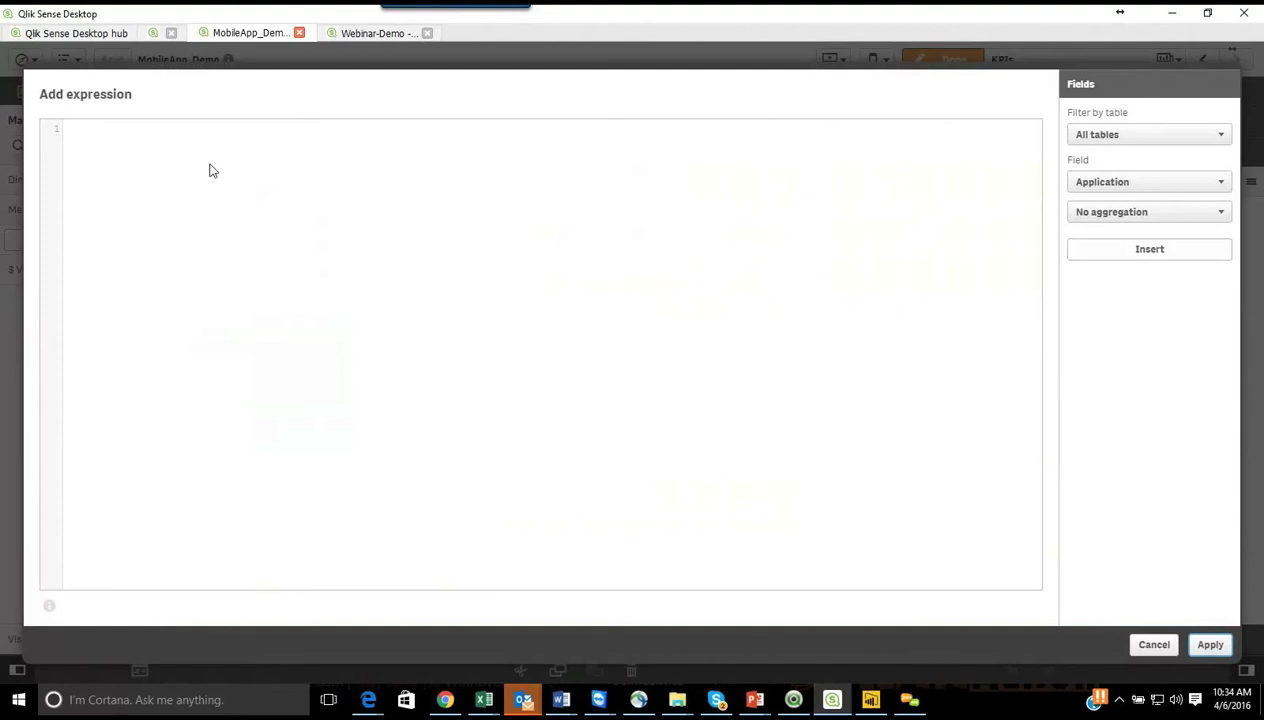
click(332, 163)
click(1123, 213)
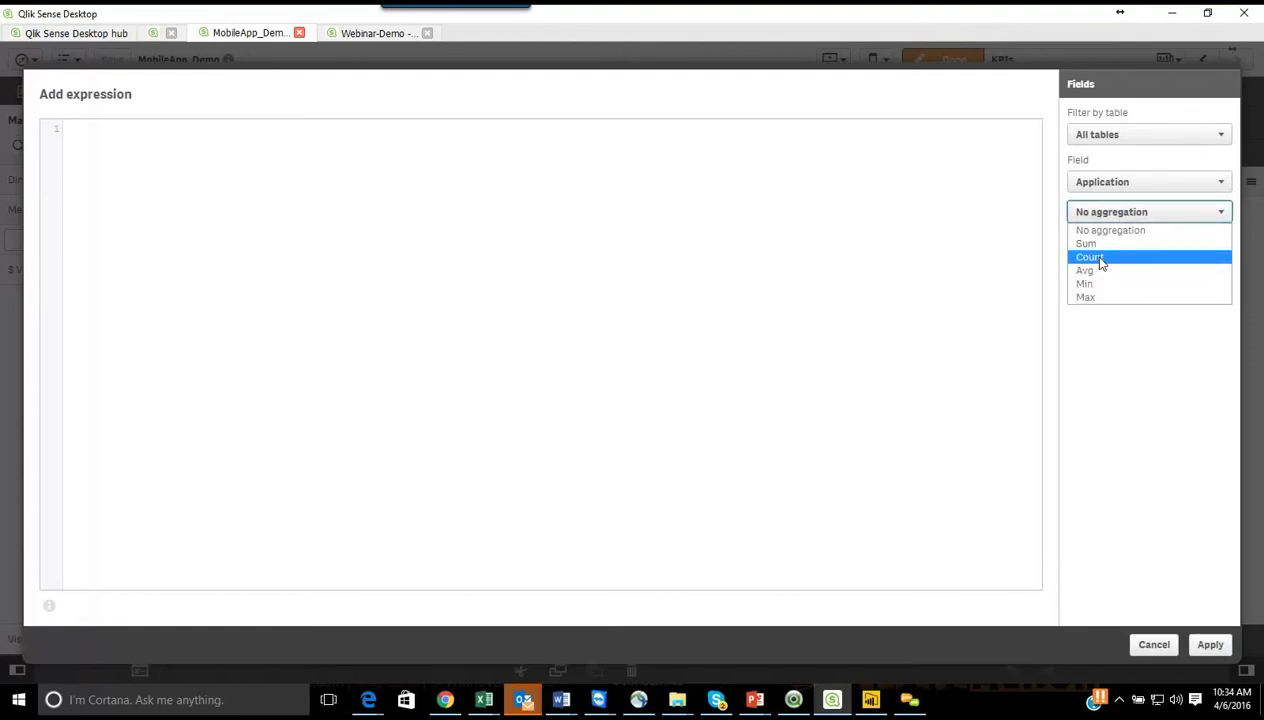
click(1100, 259)
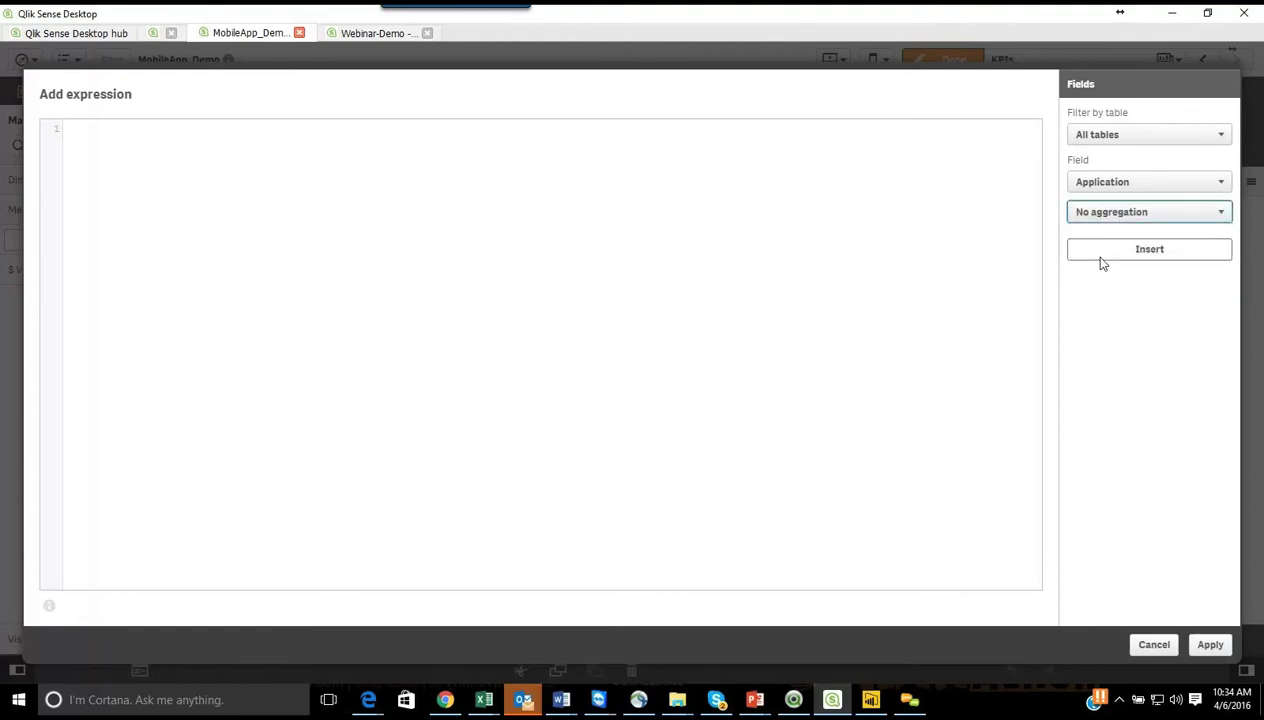
click(1105, 188)
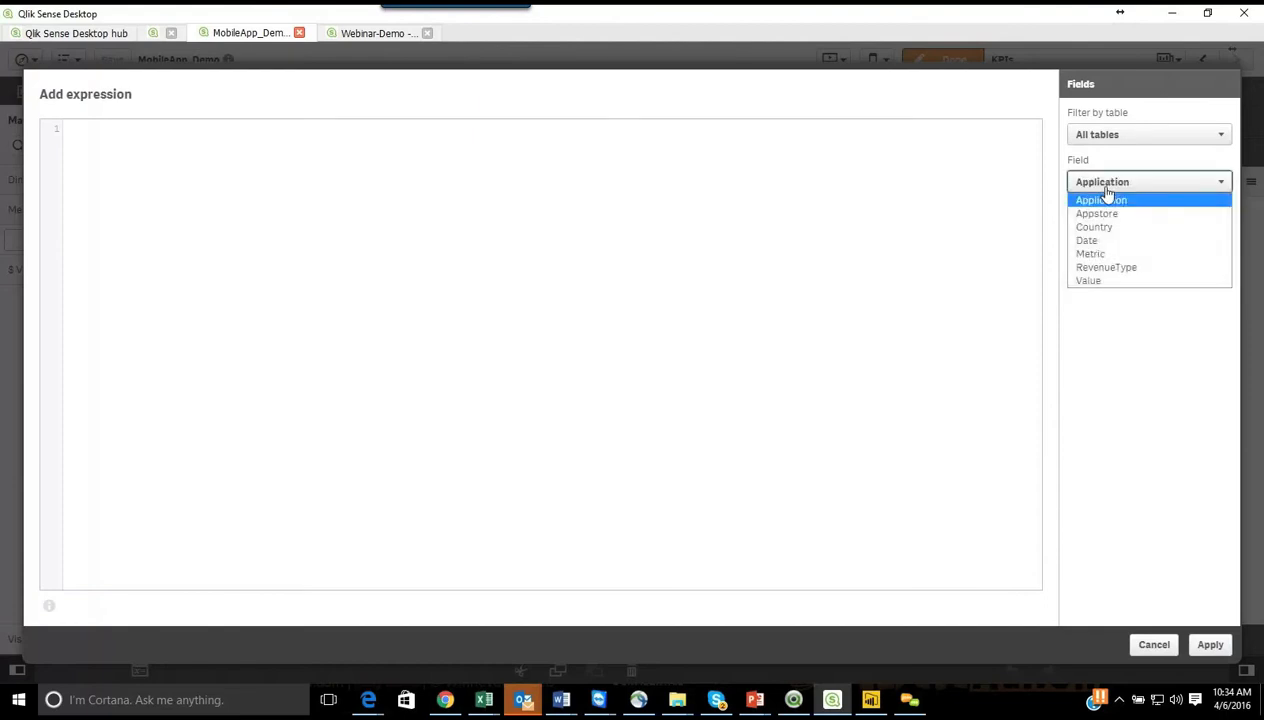
click(1095, 281)
click(1124, 258)
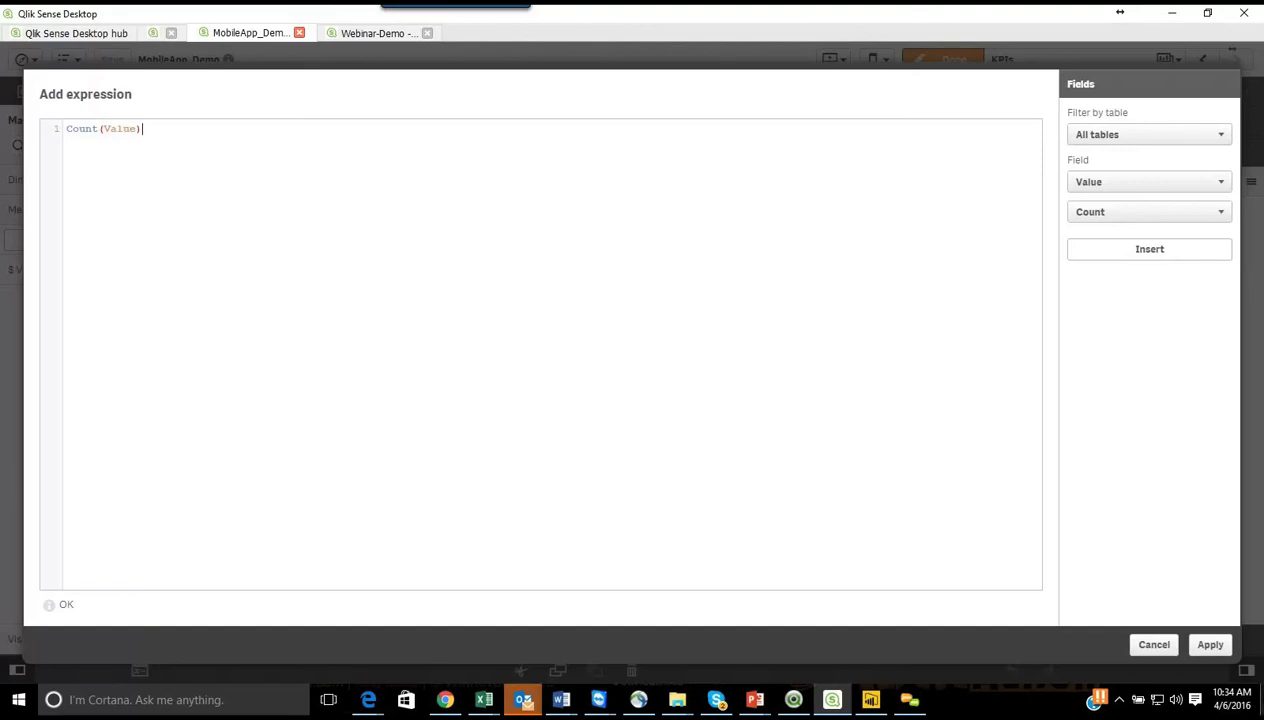
click(1210, 645)
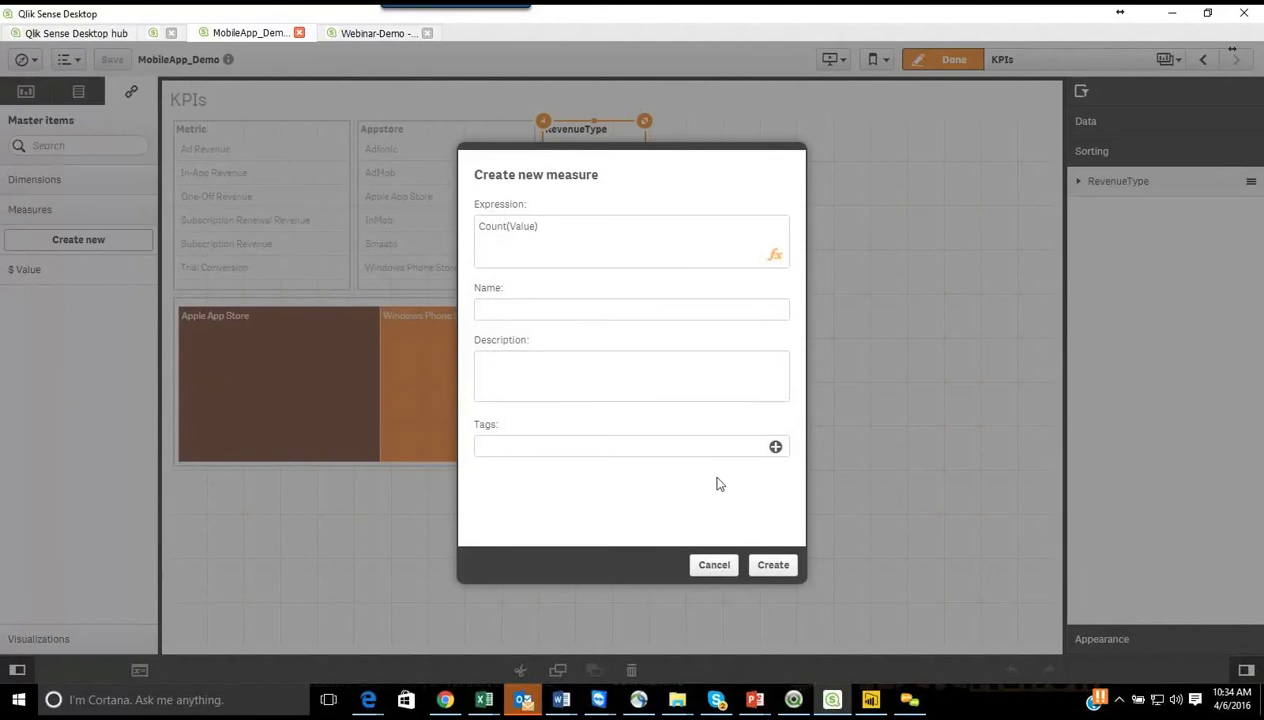
Step: Name the new measure CountValue, add the tag Count Value, and create it
click(524, 311)
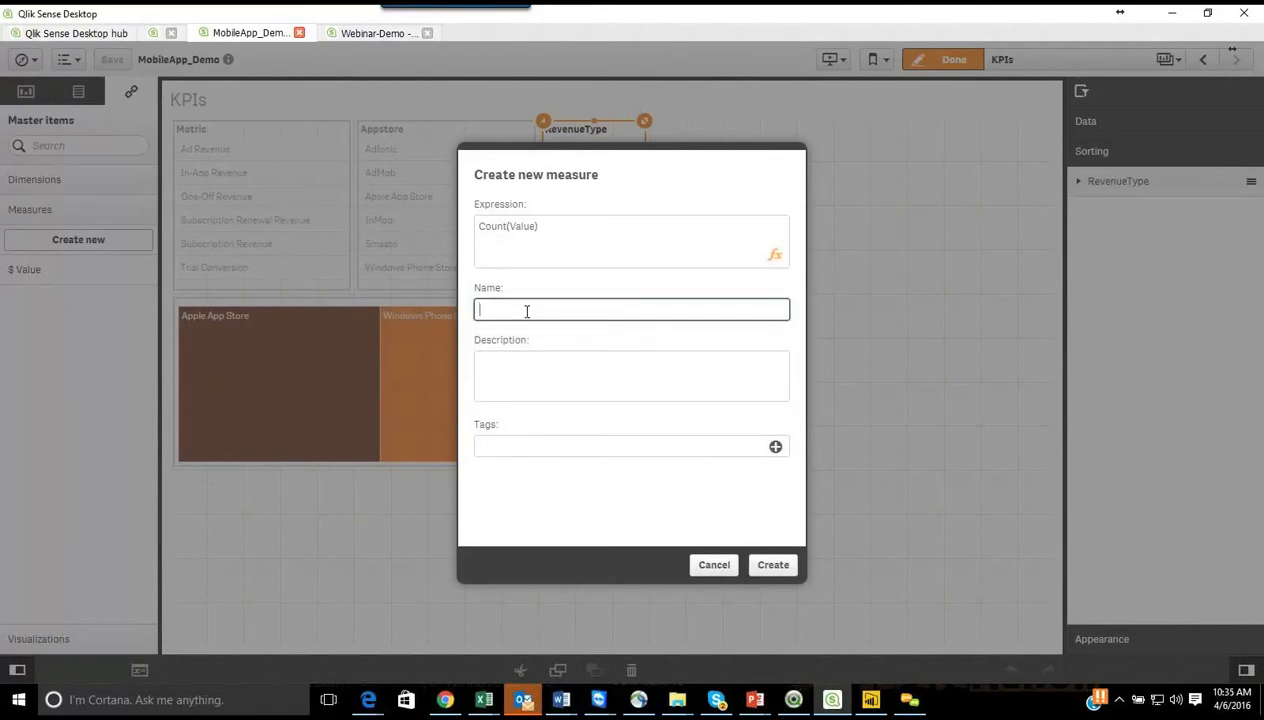
text(CountValue)
click(707, 452)
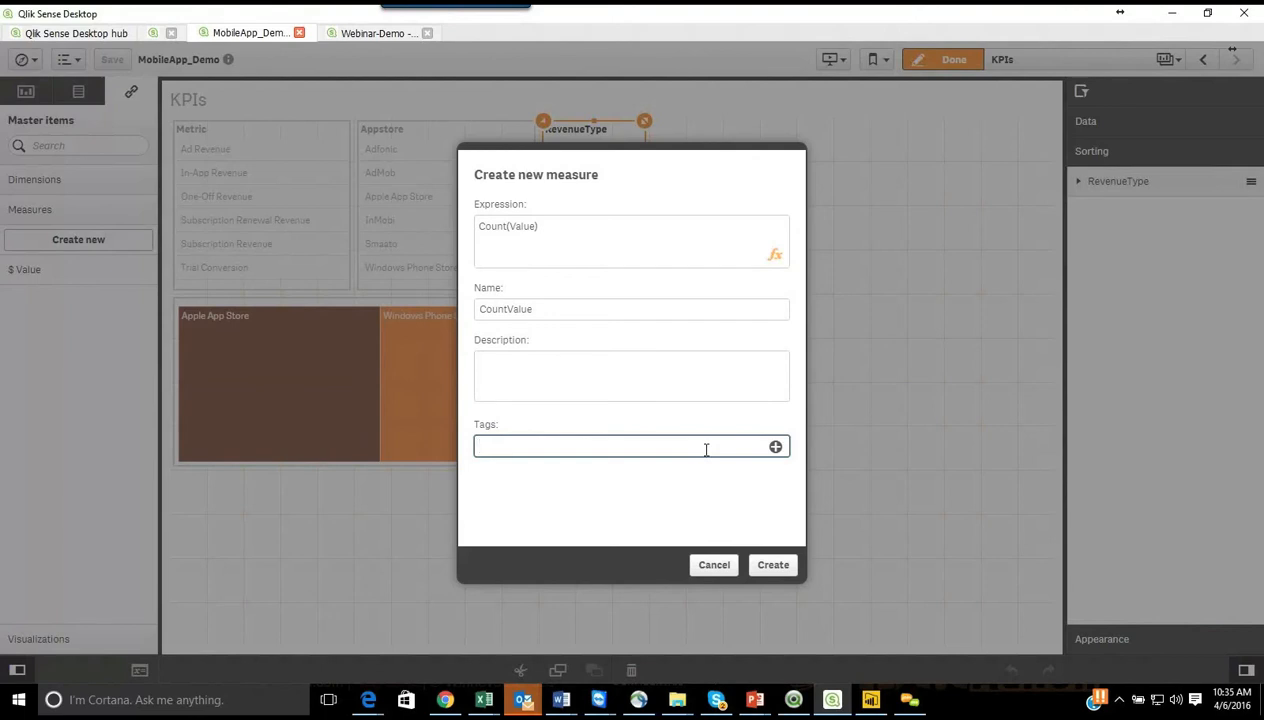
text(Valu)
key(BackSpace)
key(BackSpace)
key(BackSpace)
text(Count Value)
click(775, 447)
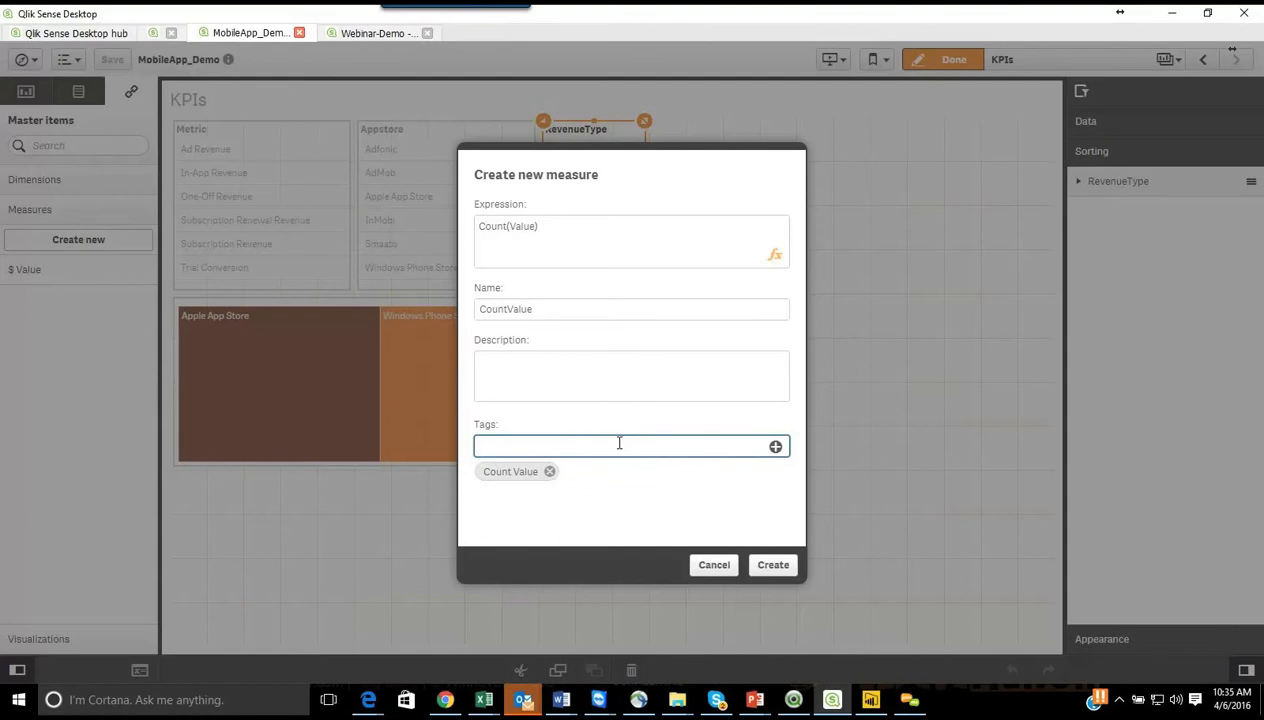
click(770, 567)
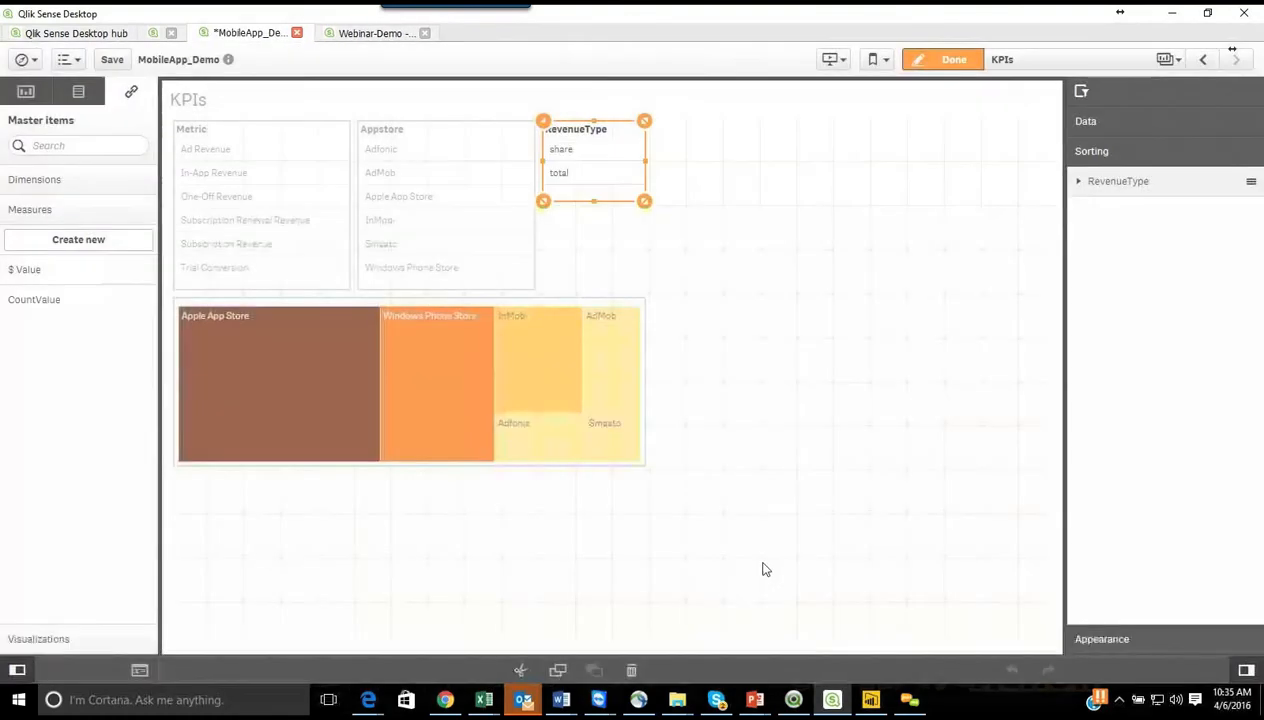
Step: Add a bar chart to the empty area beside the filter panes and treemap on the KPIs sheet
click(811, 338)
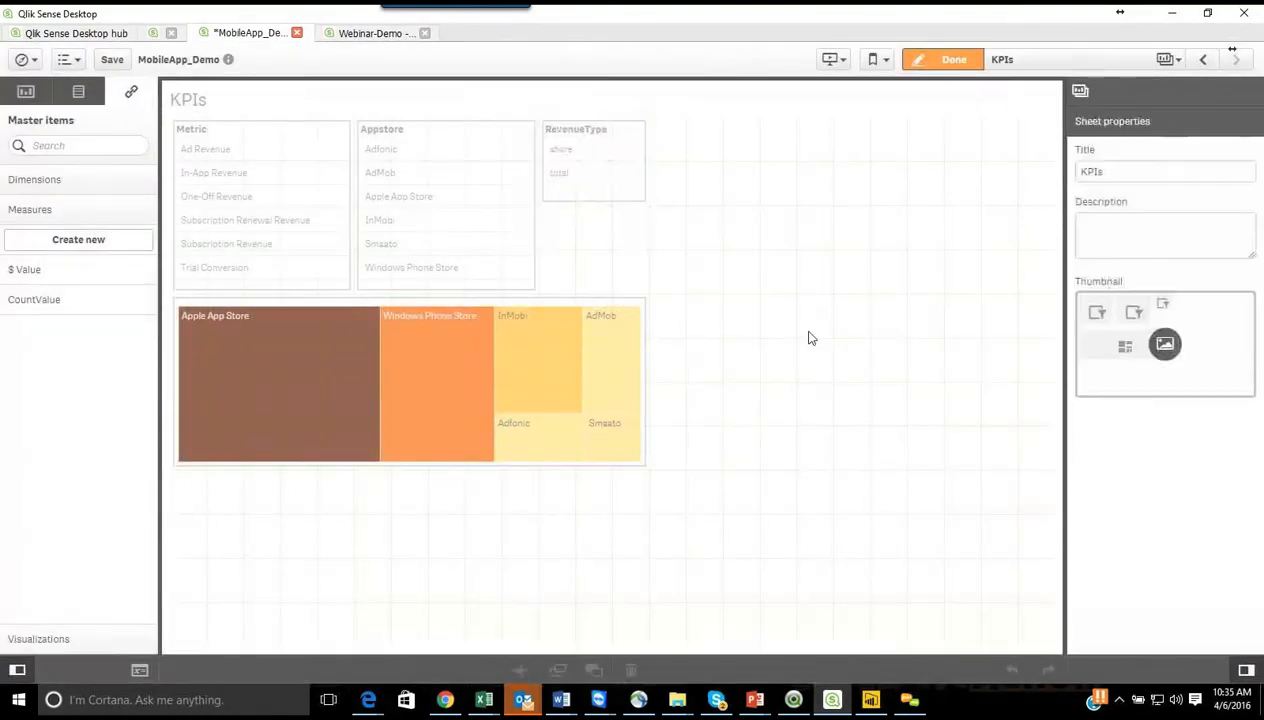
click(36, 98)
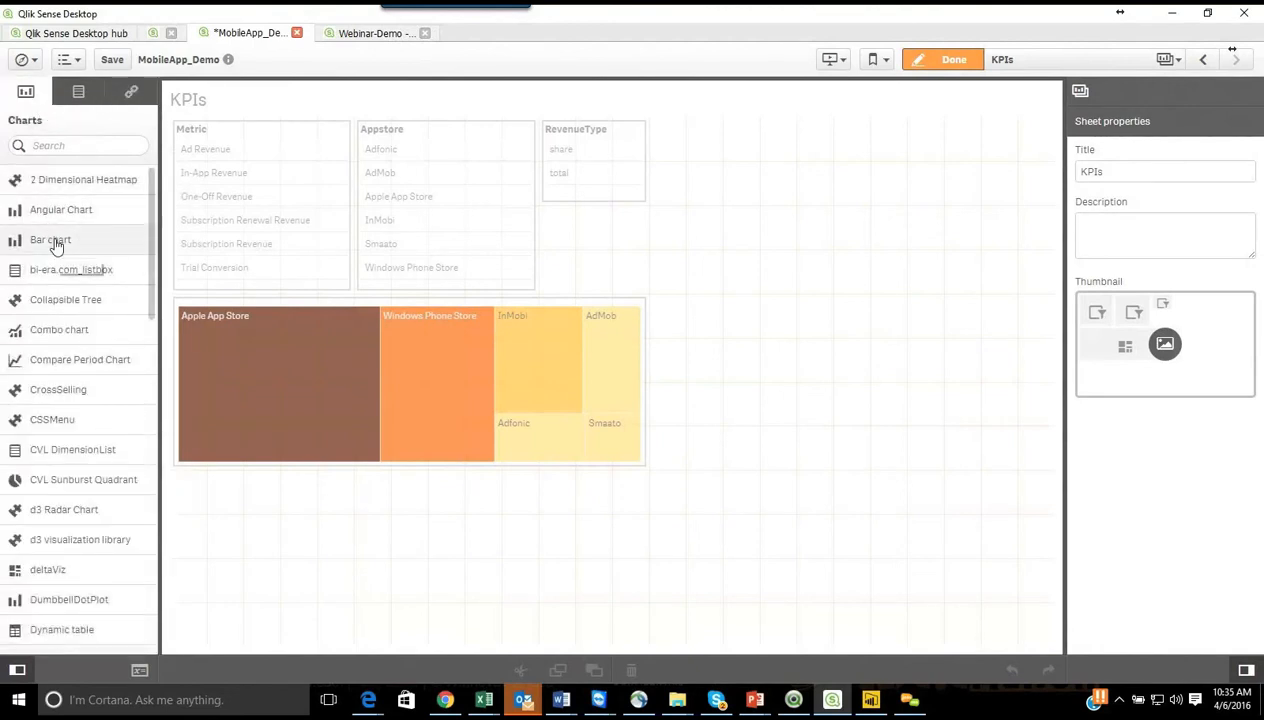
drag(57, 247, 875, 301)
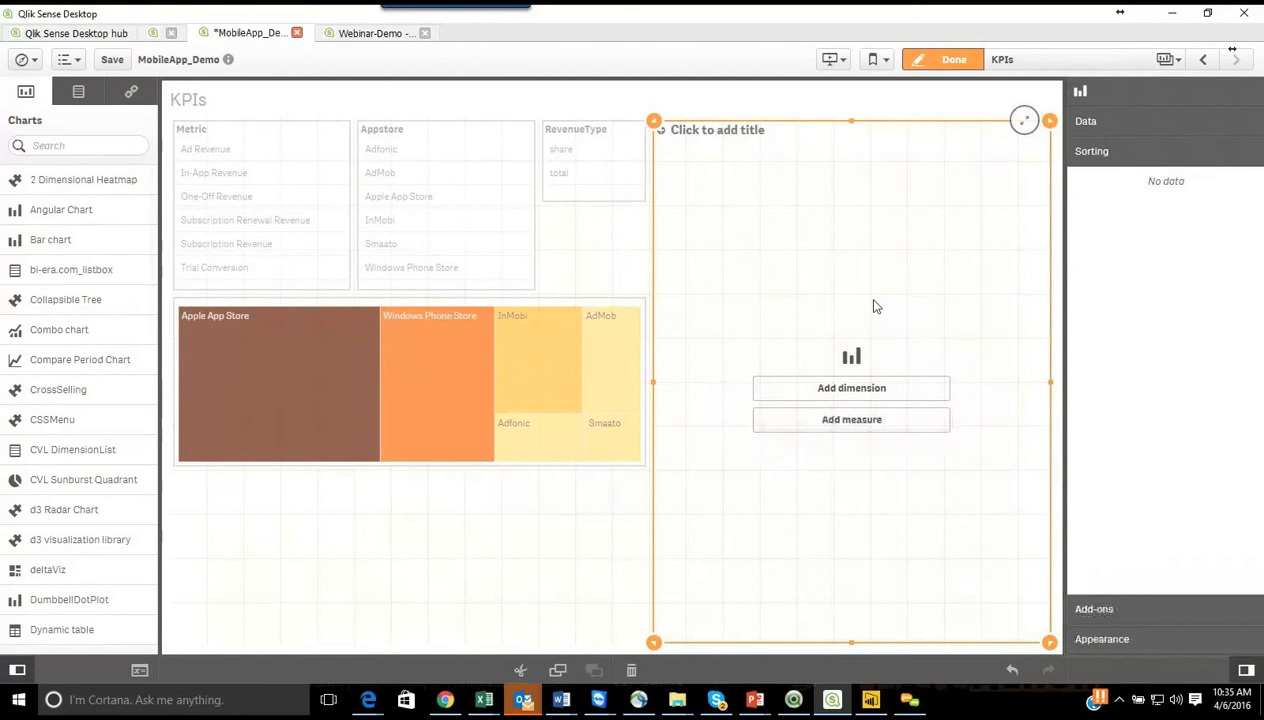
Step: Give the bar chart the Metric dimension and the CountValue master measure, and reduce its height to a little over half
click(872, 394)
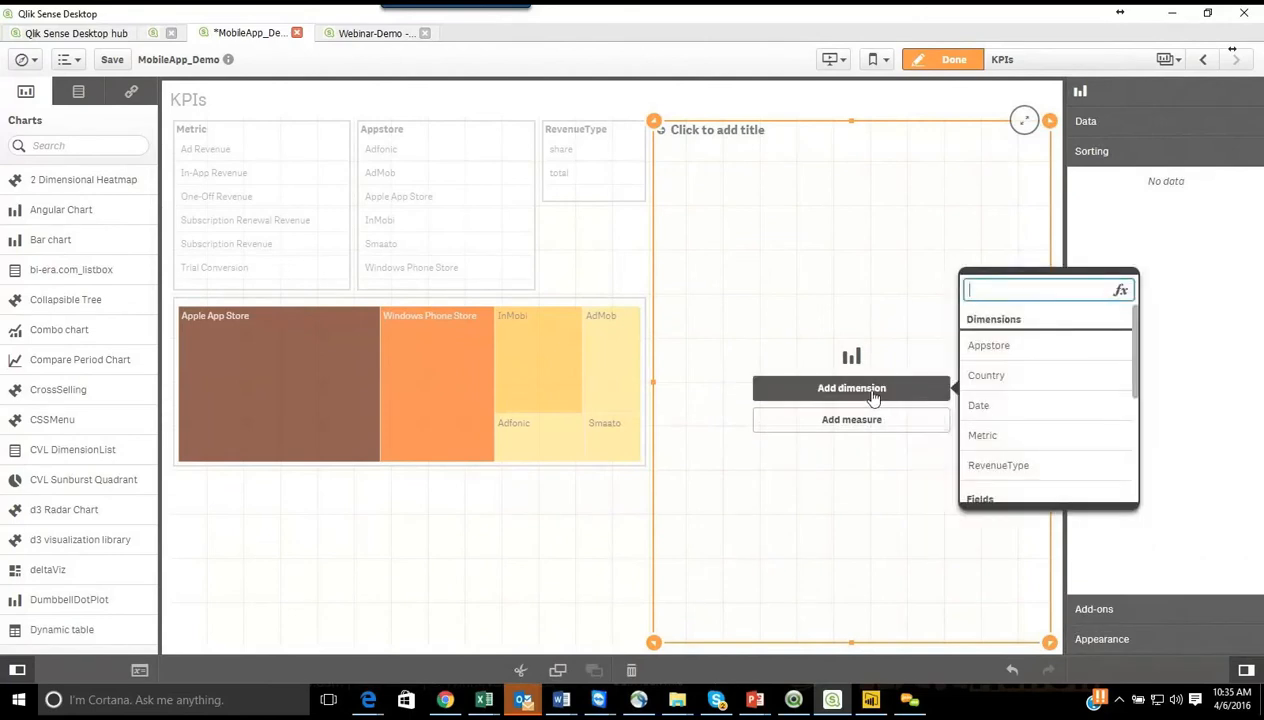
click(1012, 437)
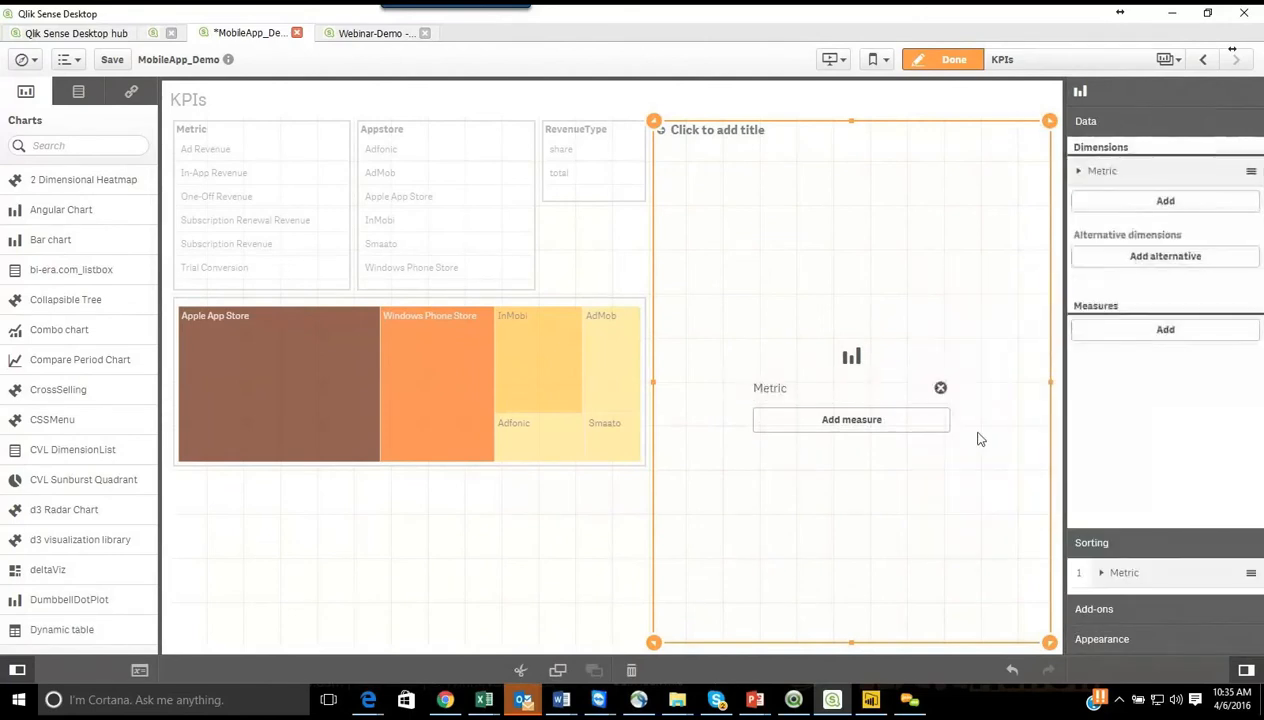
click(919, 430)
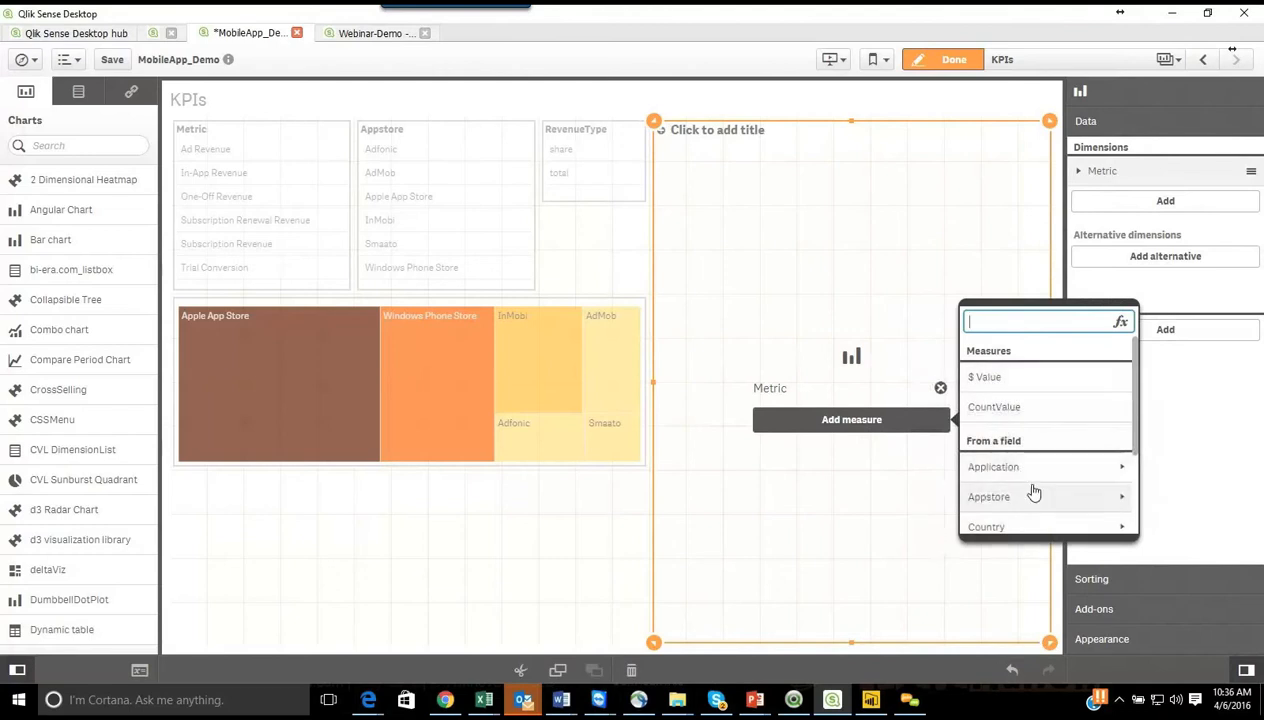
scroll(1033, 494, down, 3)
scroll(1035, 495, up, 3)
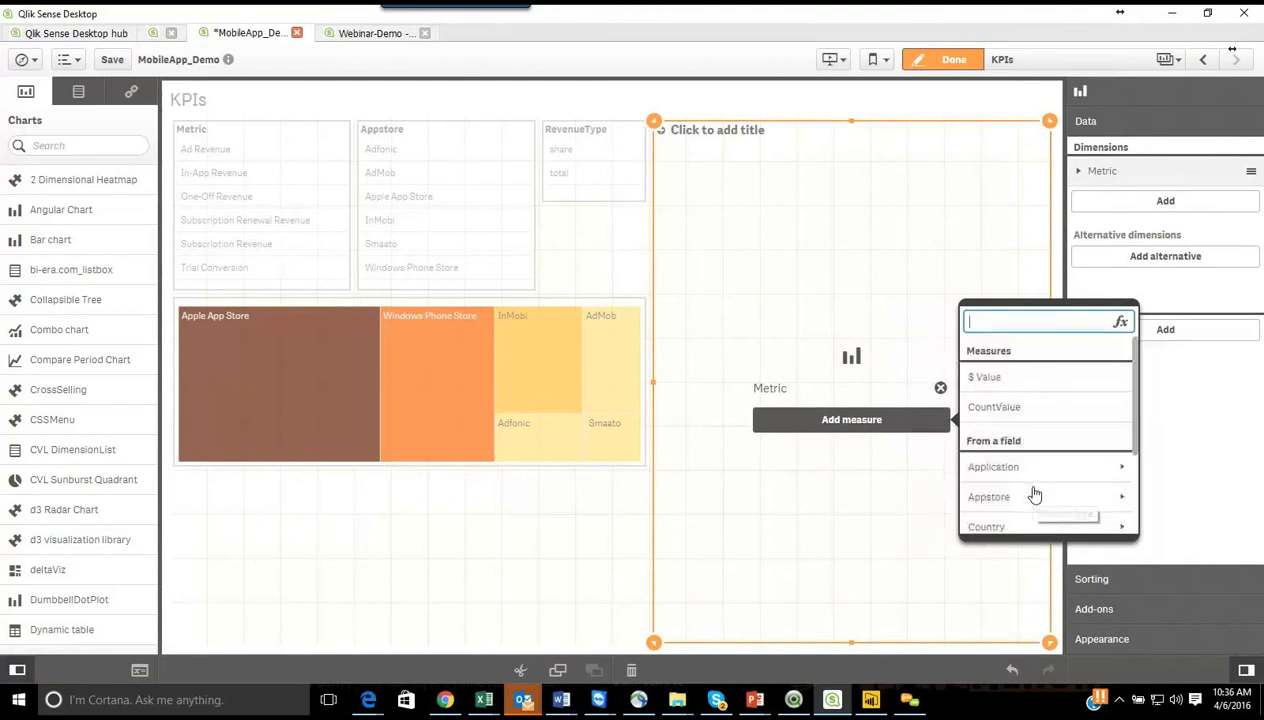
click(1018, 413)
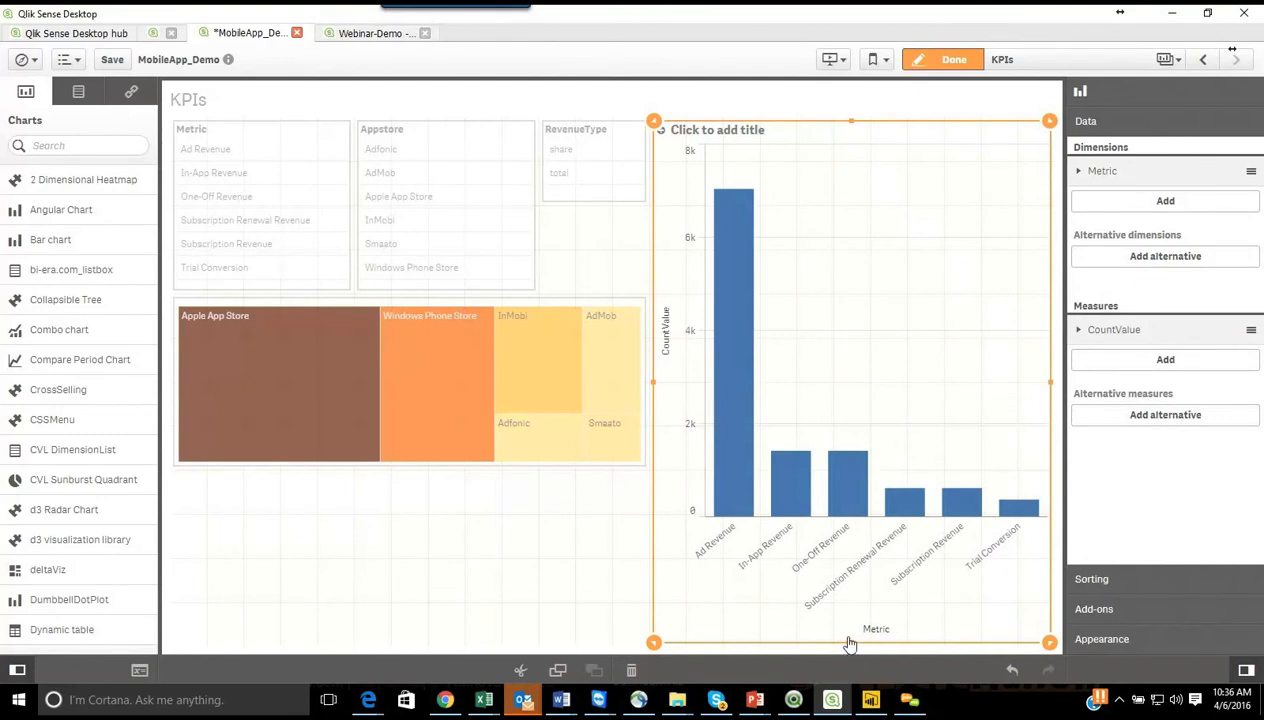
drag(850, 643, 830, 421)
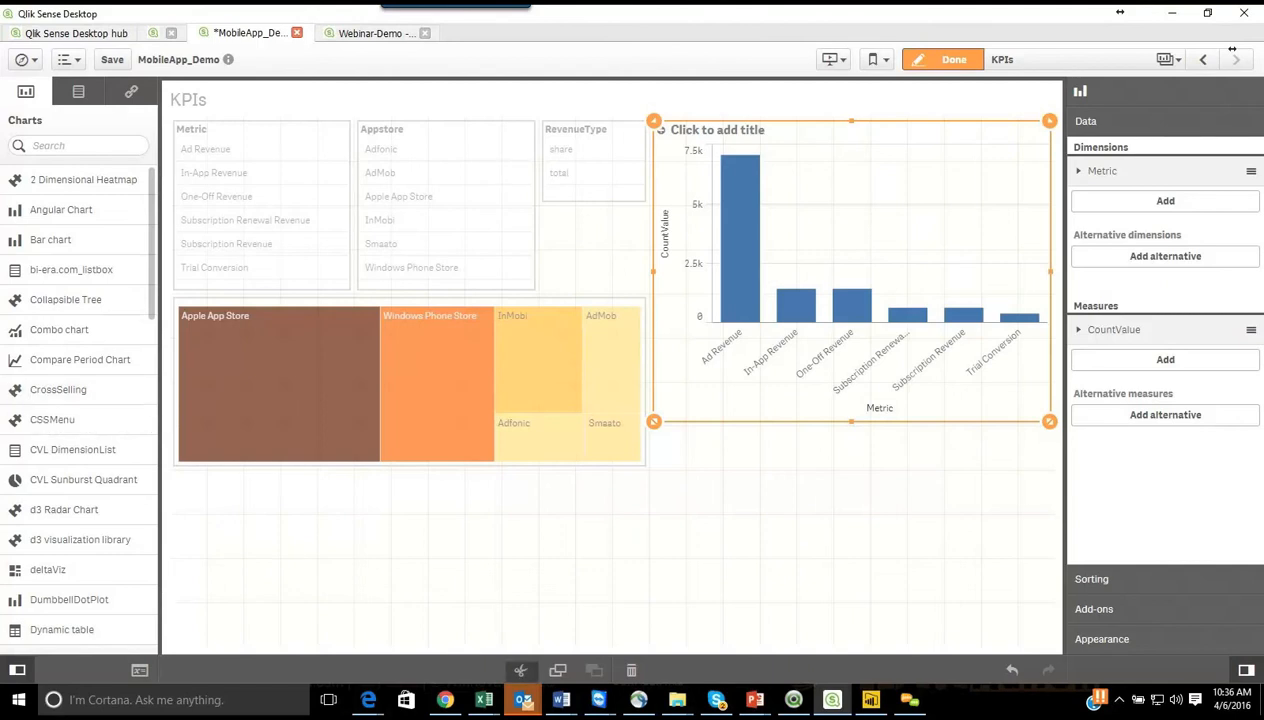
Step: Switch to the Edge window with the Qlik Branch open source projects page and look through the listed Qlik Sense extensions
click(372, 705)
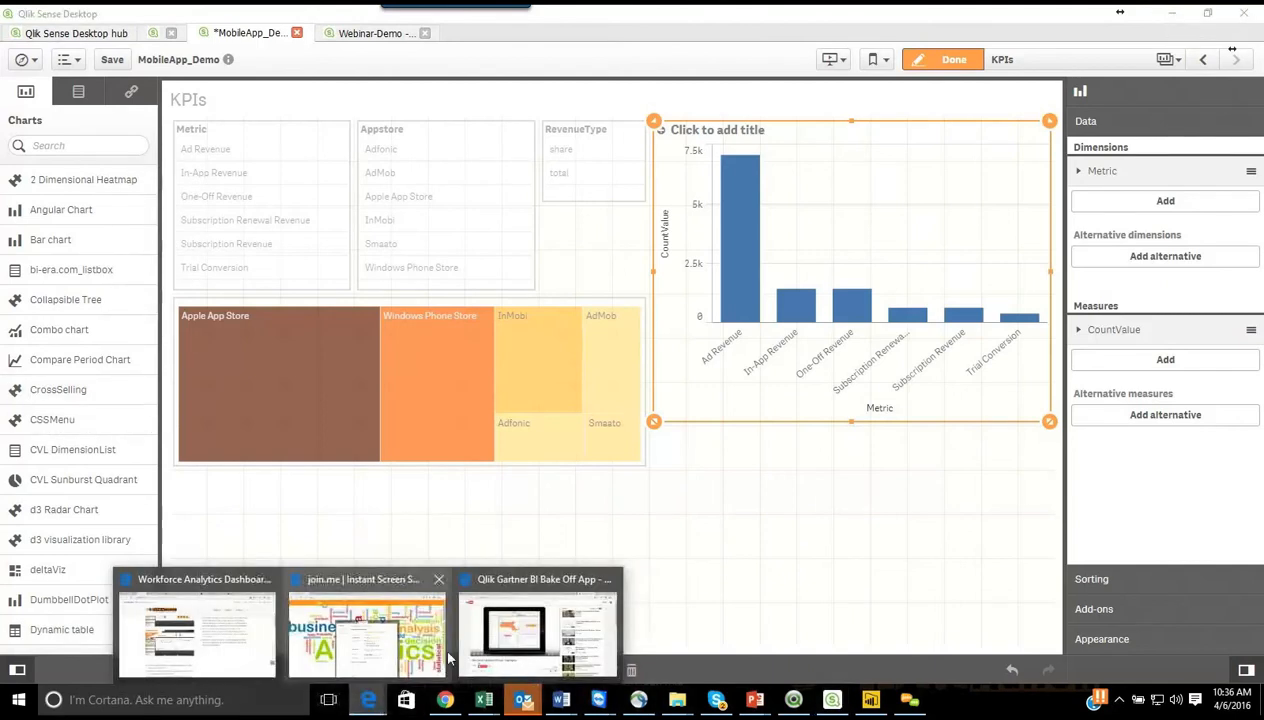
click(481, 591)
click(872, 17)
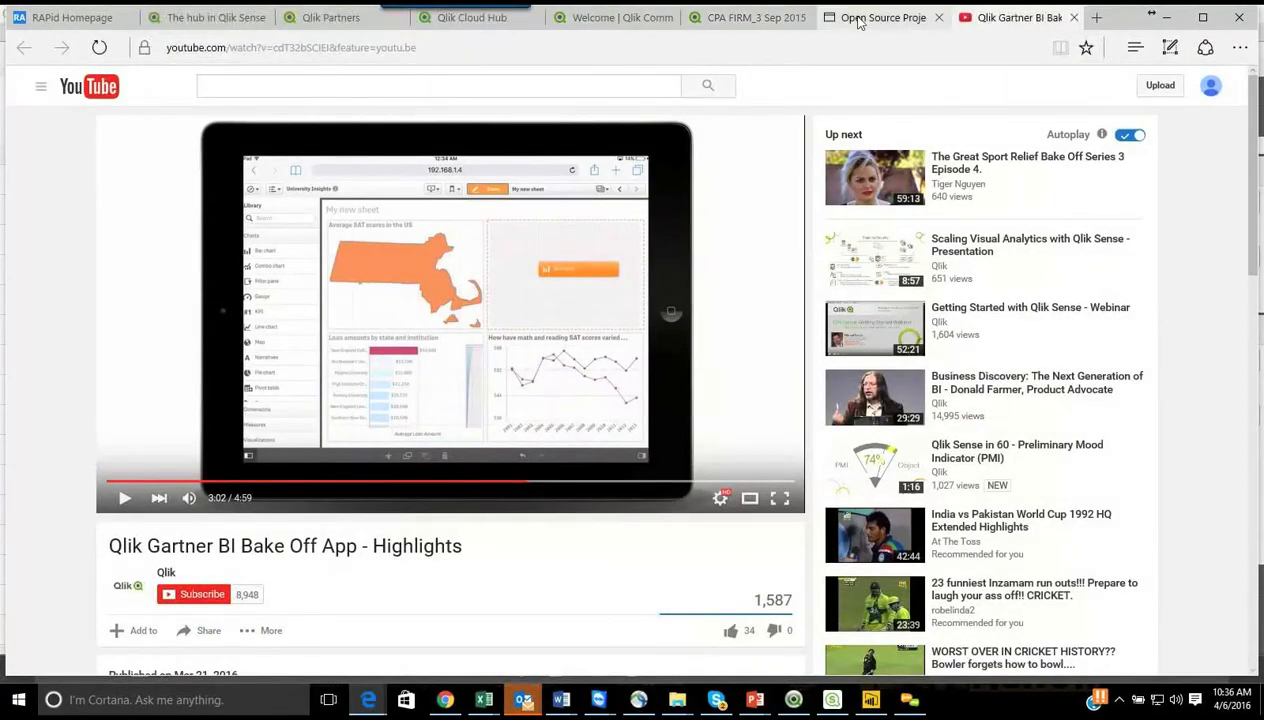
scroll(587, 401, up, 4)
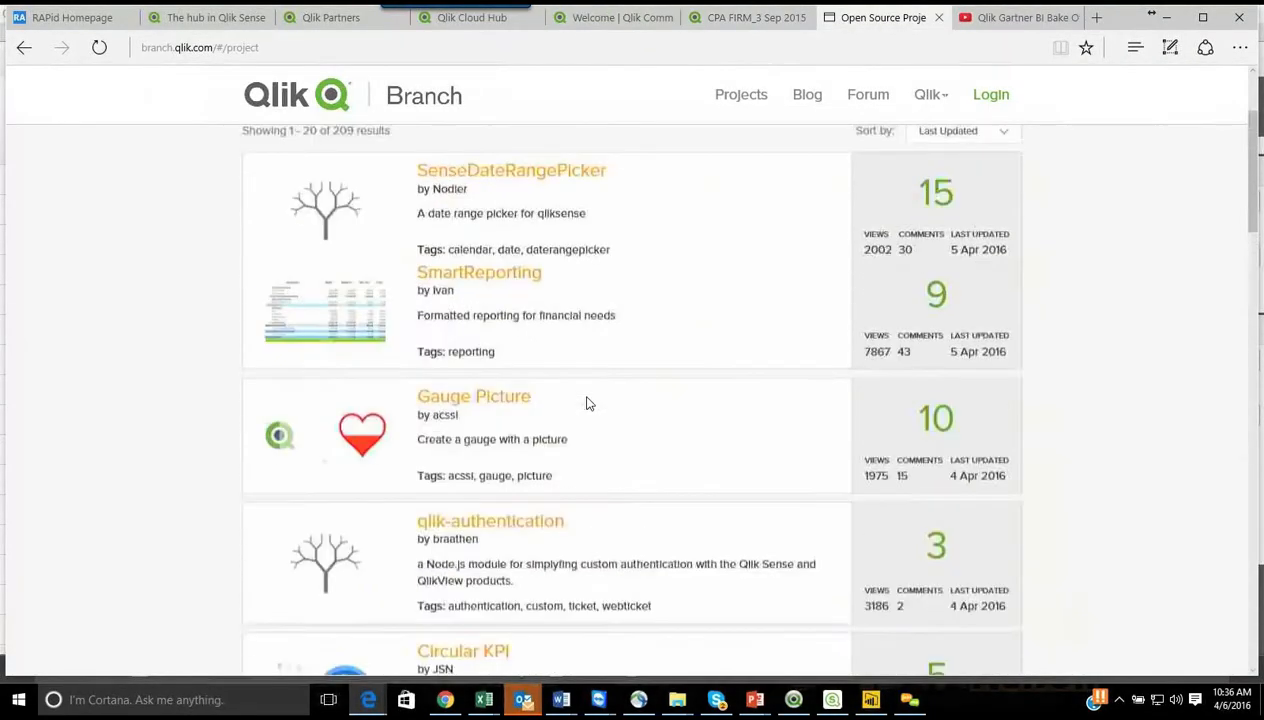
scroll(587, 405, down, 5)
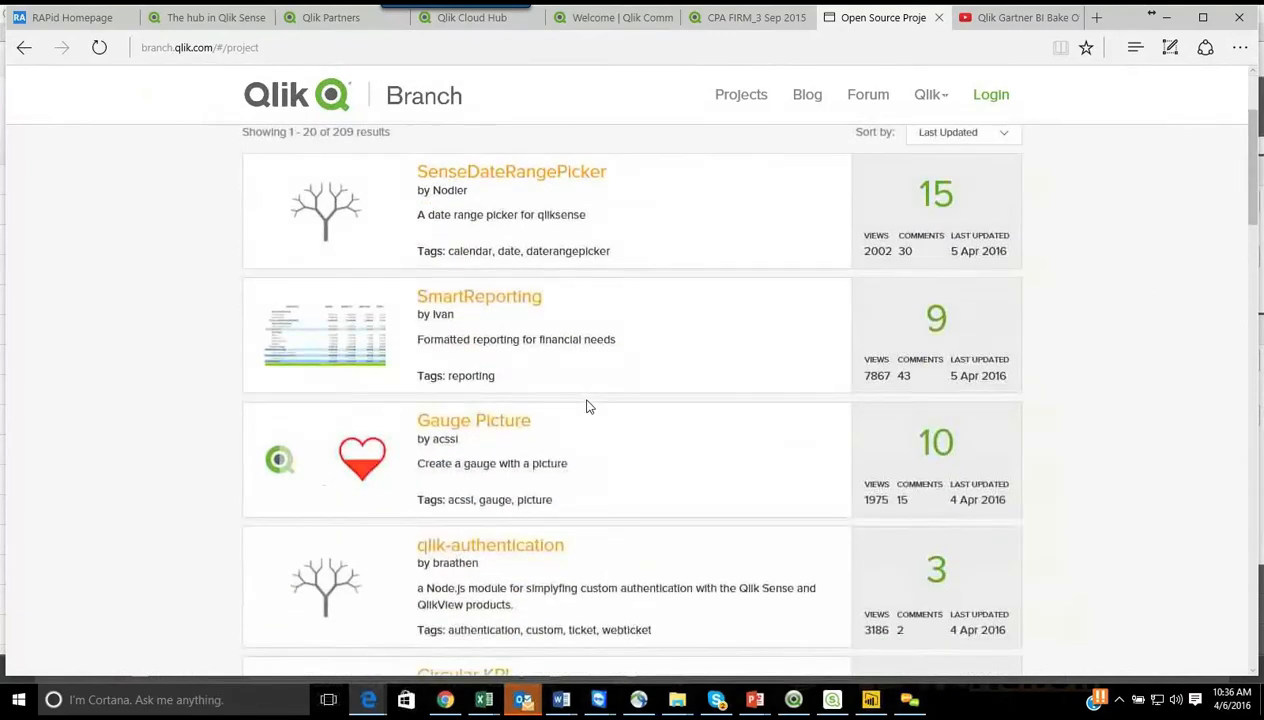
scroll(587, 405, down, 7)
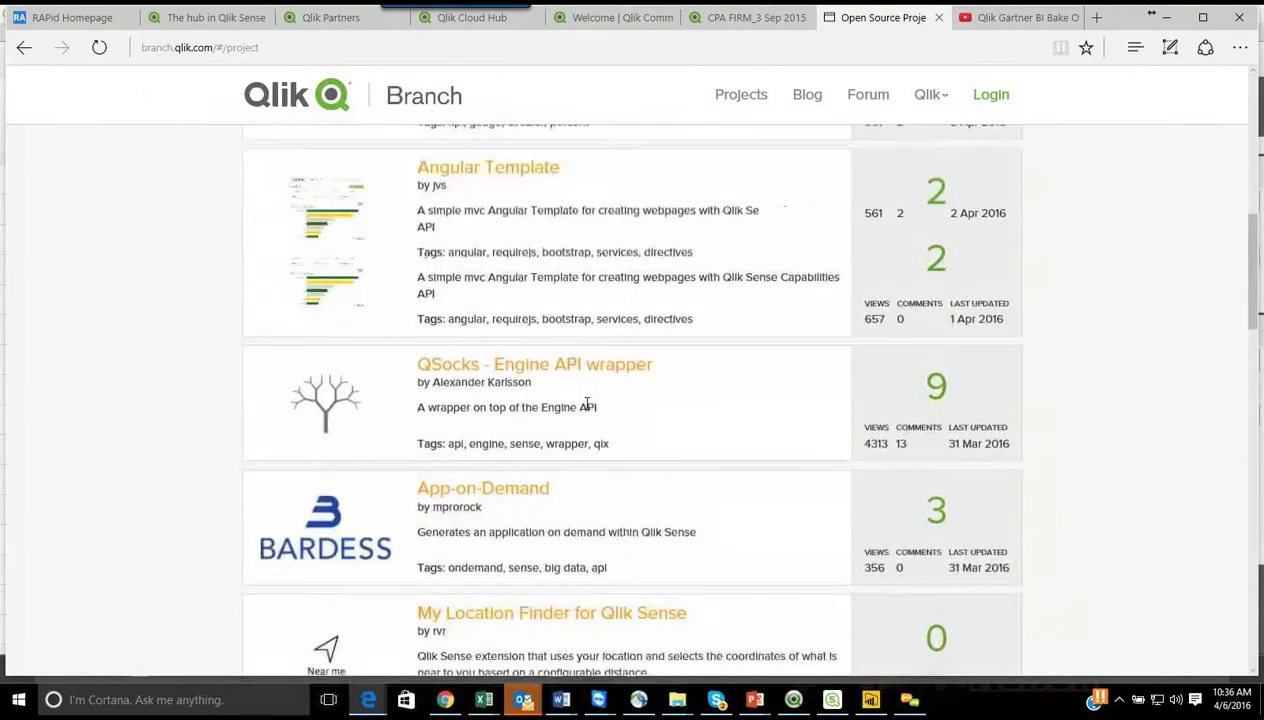
scroll(587, 404, down, 5)
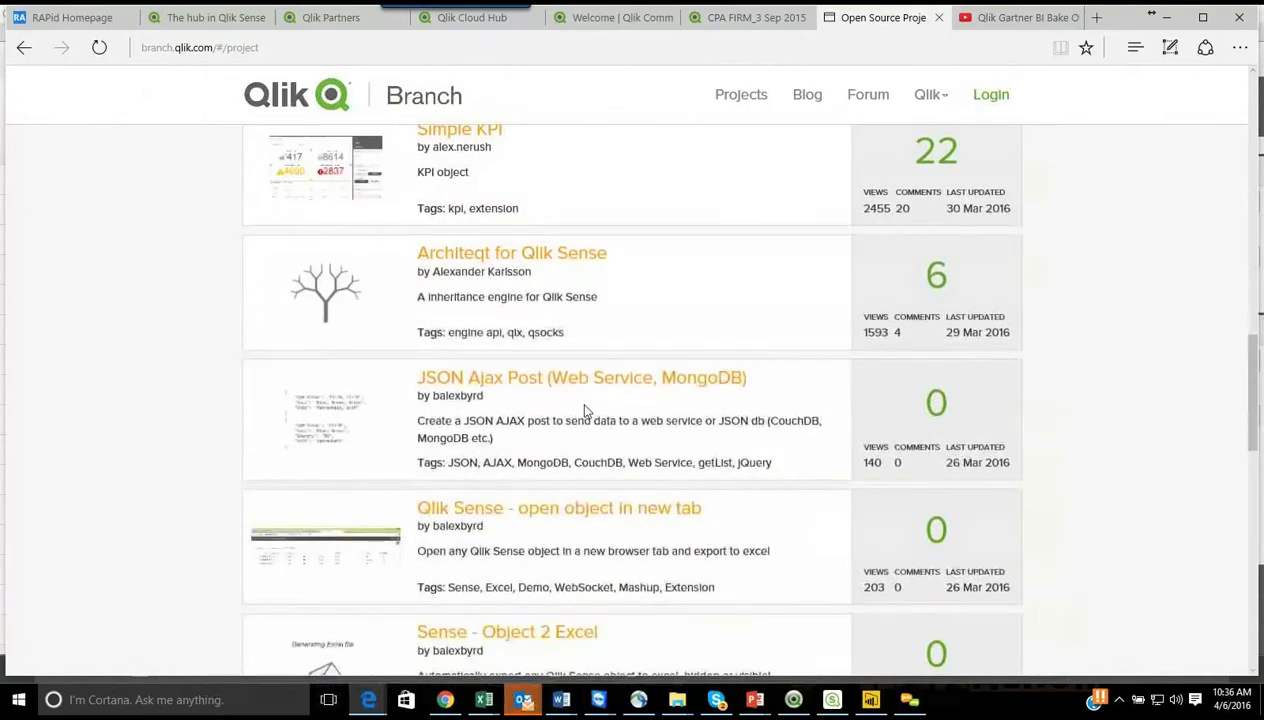
scroll(584, 412, down, 4)
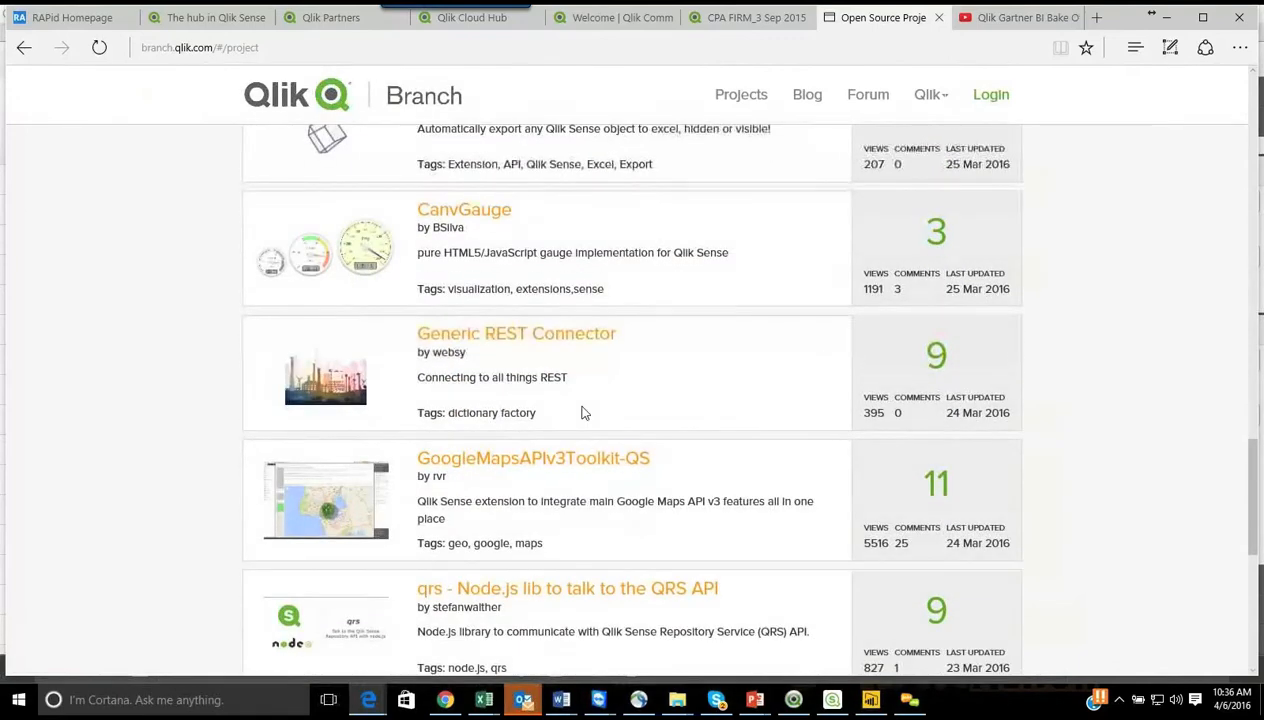
scroll(584, 412, down, 3)
scroll(584, 412, down, 3)
scroll(580, 412, up, 3)
scroll(580, 412, up, 10)
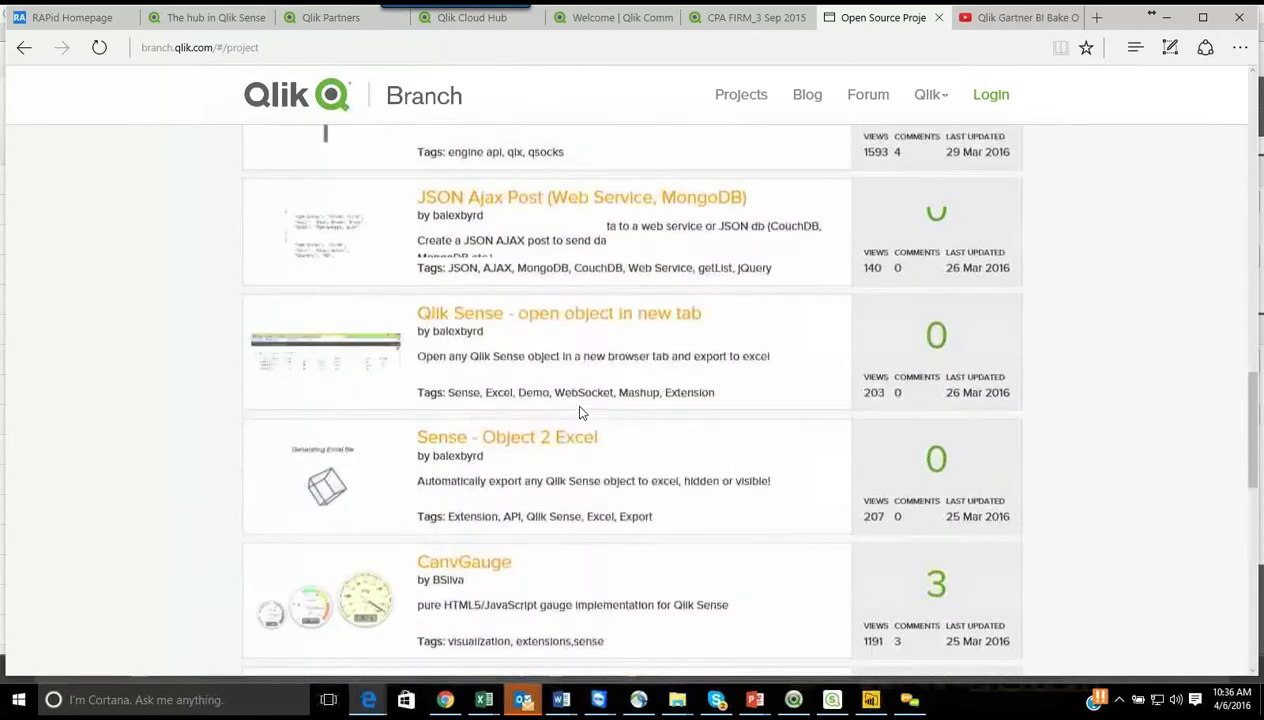
Step: Switch back to Qlik Sense Desktop and open the d3vl-highlighting app in the hub from the Power BI Vs Qlik folder
scroll(581, 405, up, 5)
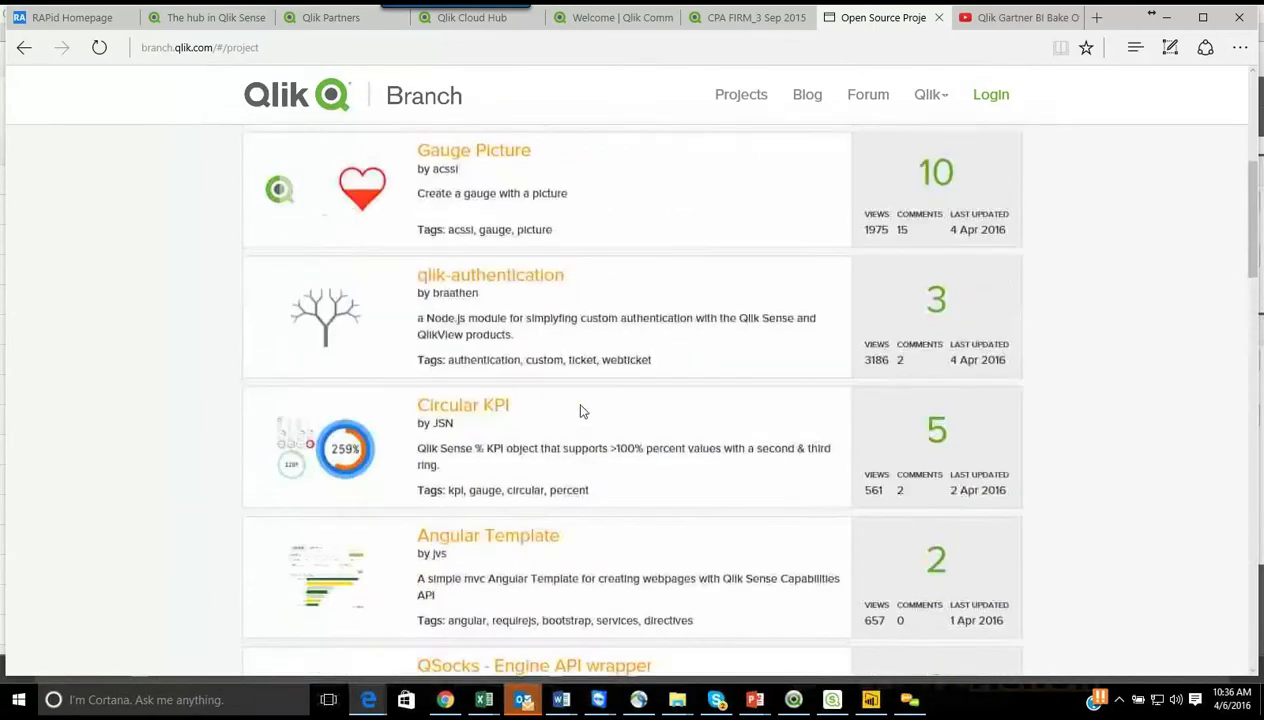
click(831, 700)
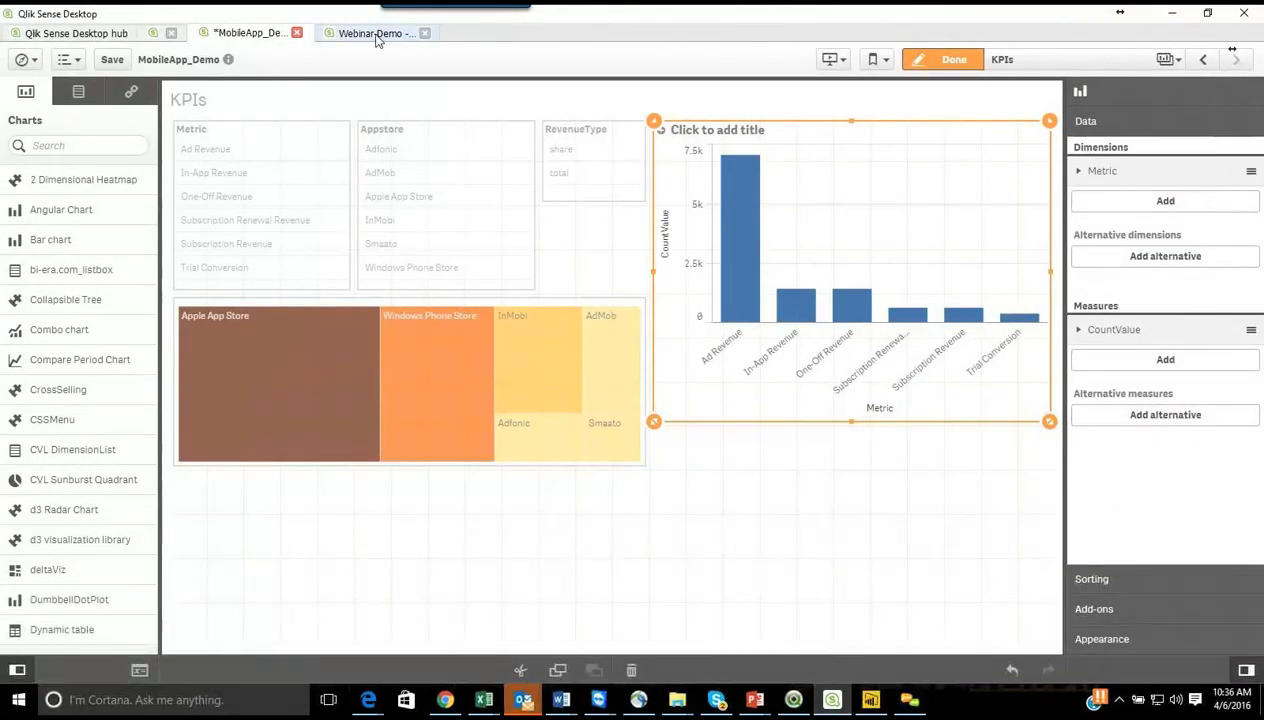
click(160, 36)
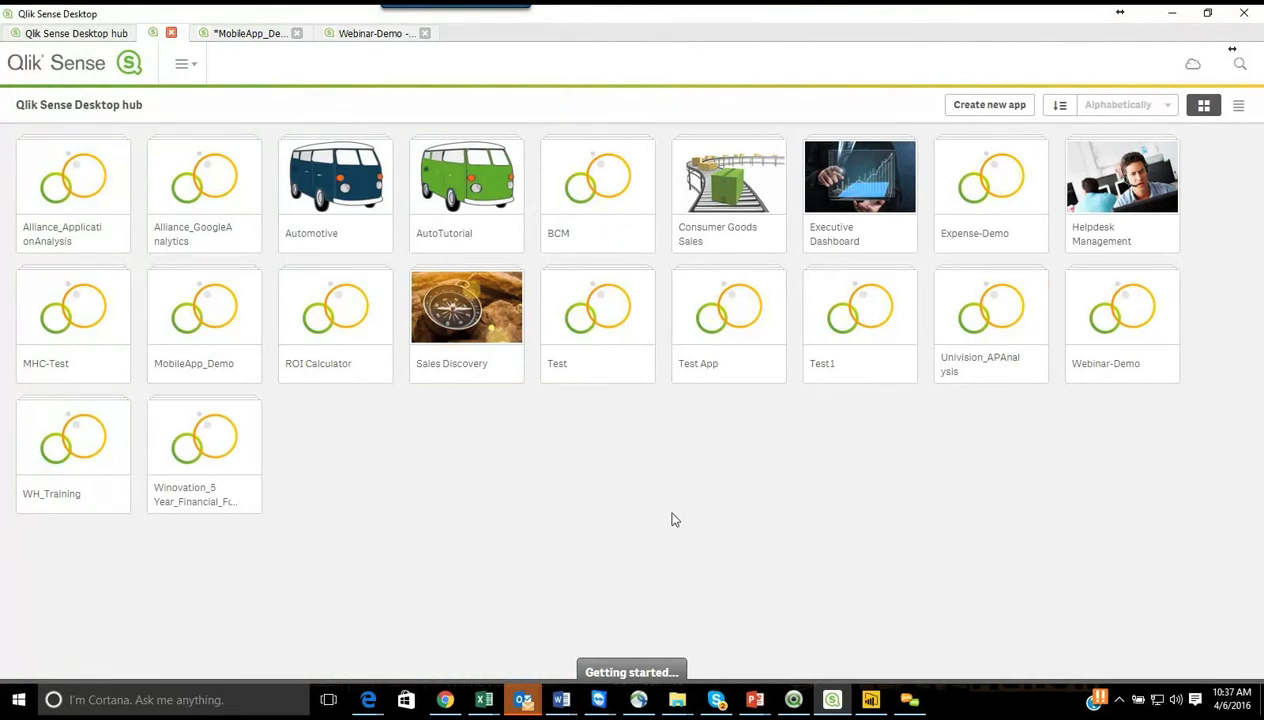
click(676, 703)
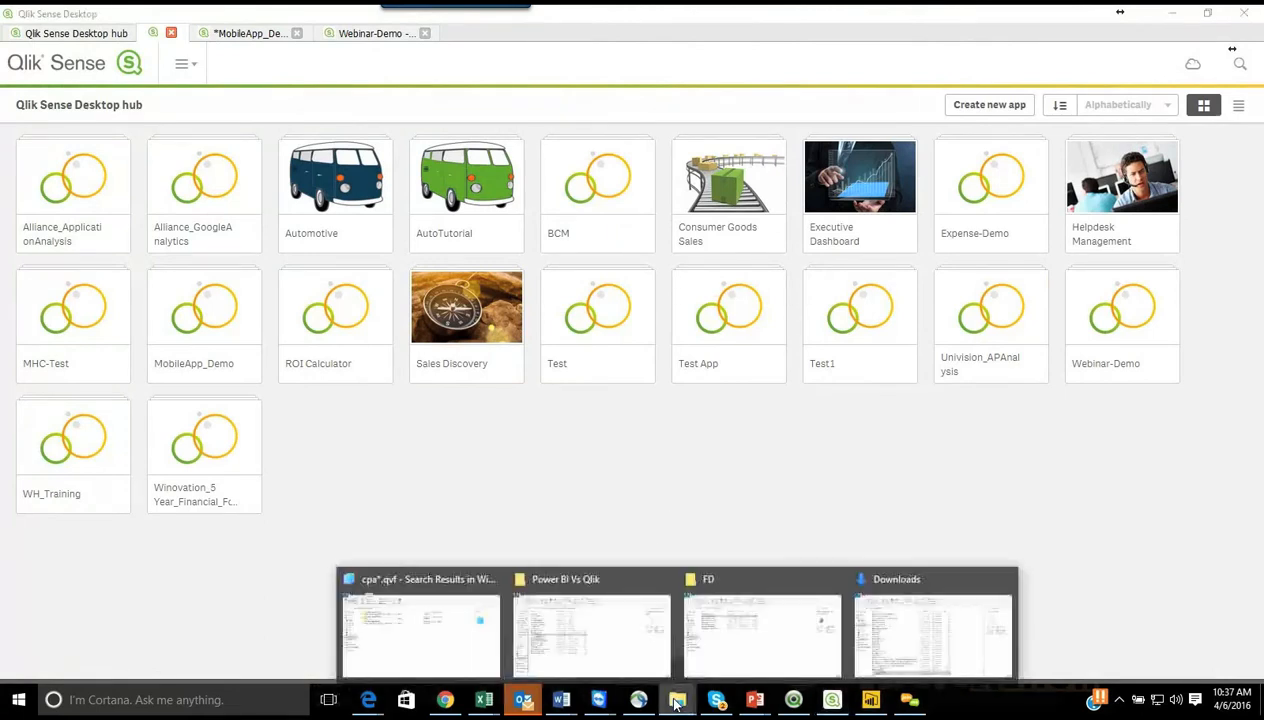
click(590, 580)
drag(190, 374, 679, 477)
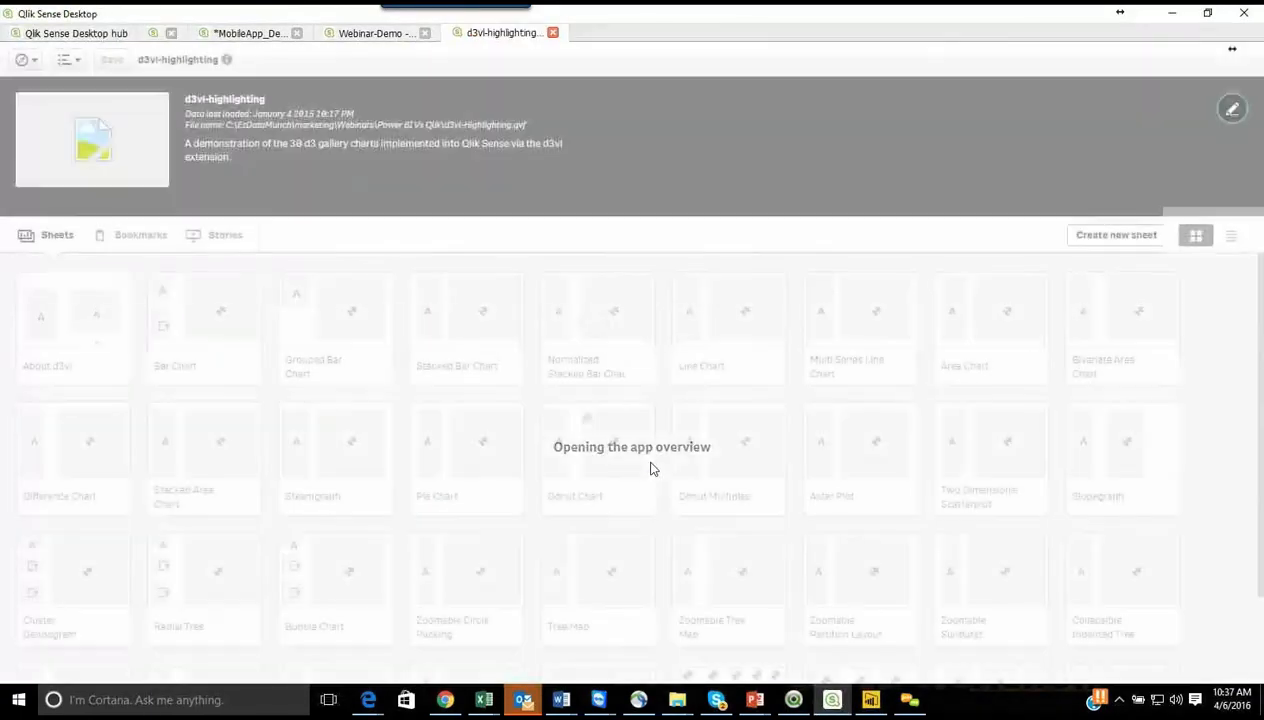
Step: Open the About d3vl sheet and look through the example sheets from Bar Chart to Line Chart
click(77, 315)
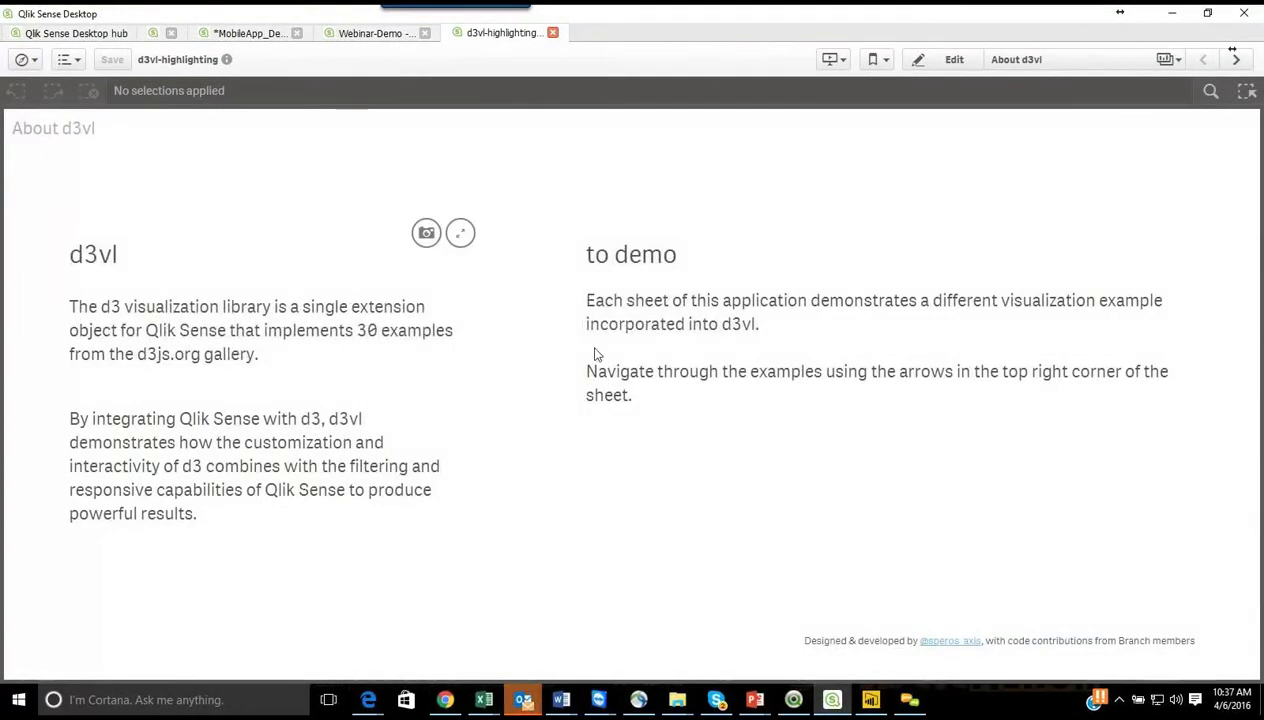
click(1236, 60)
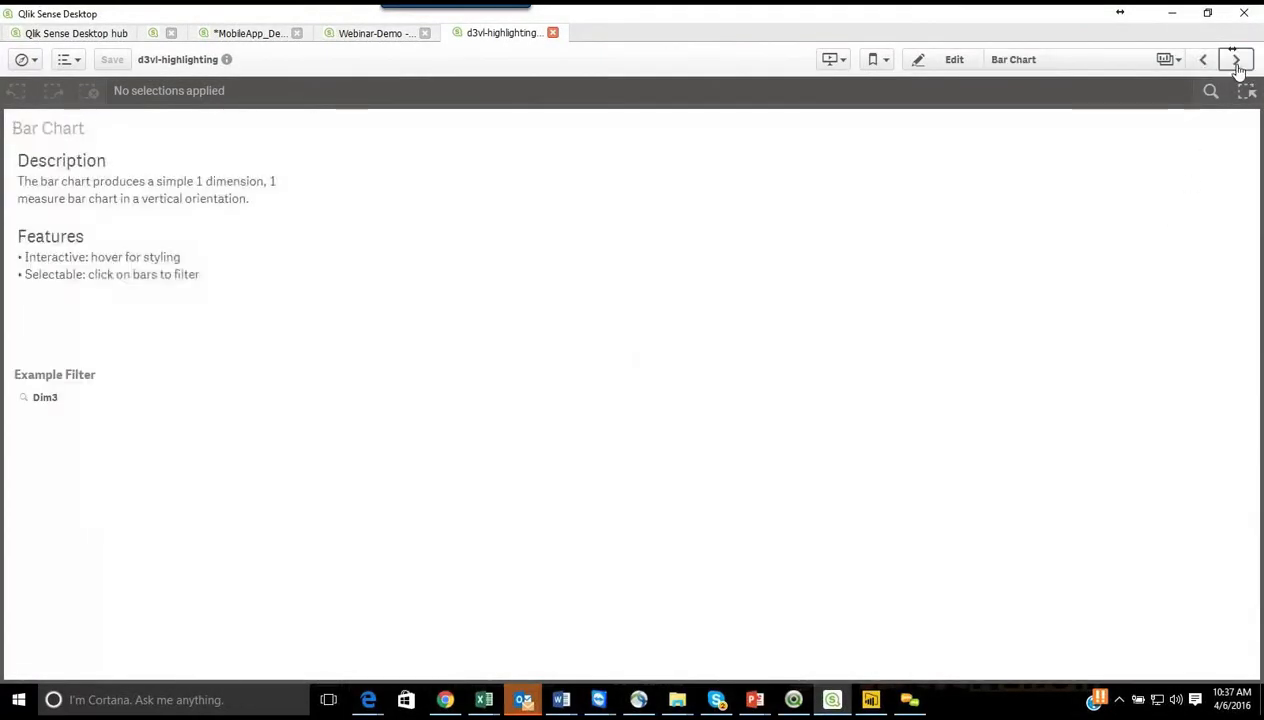
click(1237, 62)
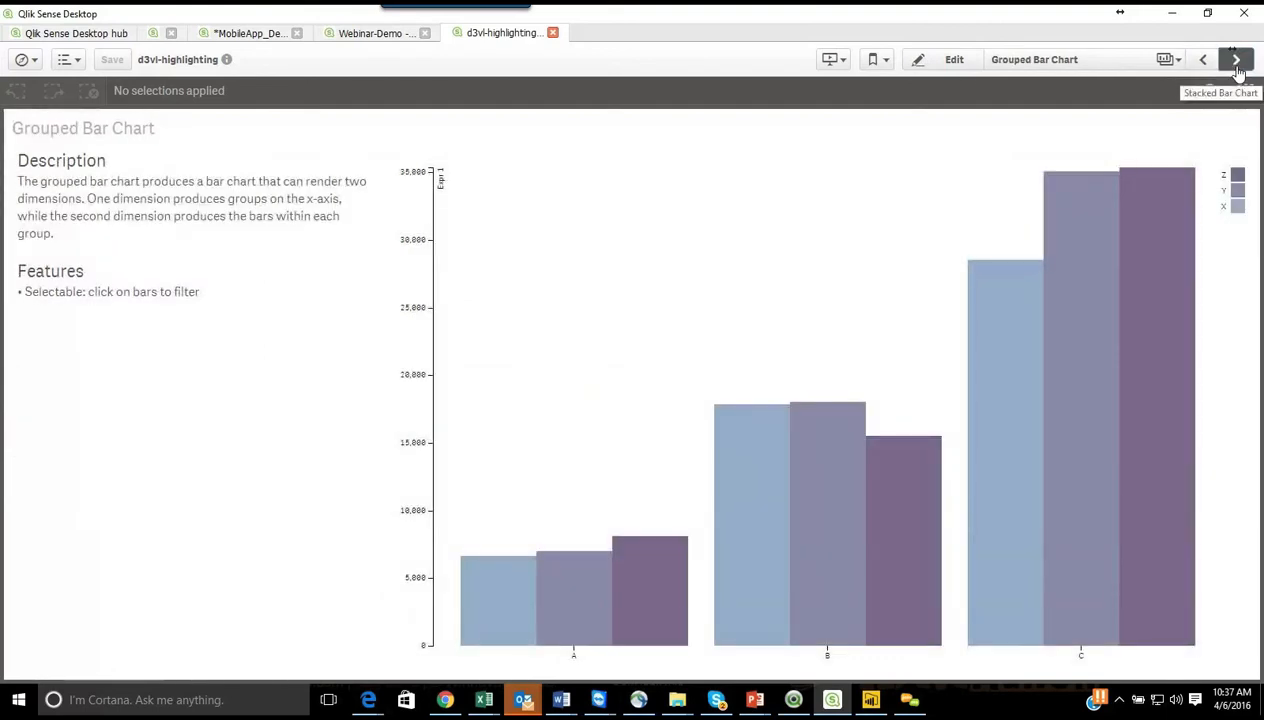
click(1237, 62)
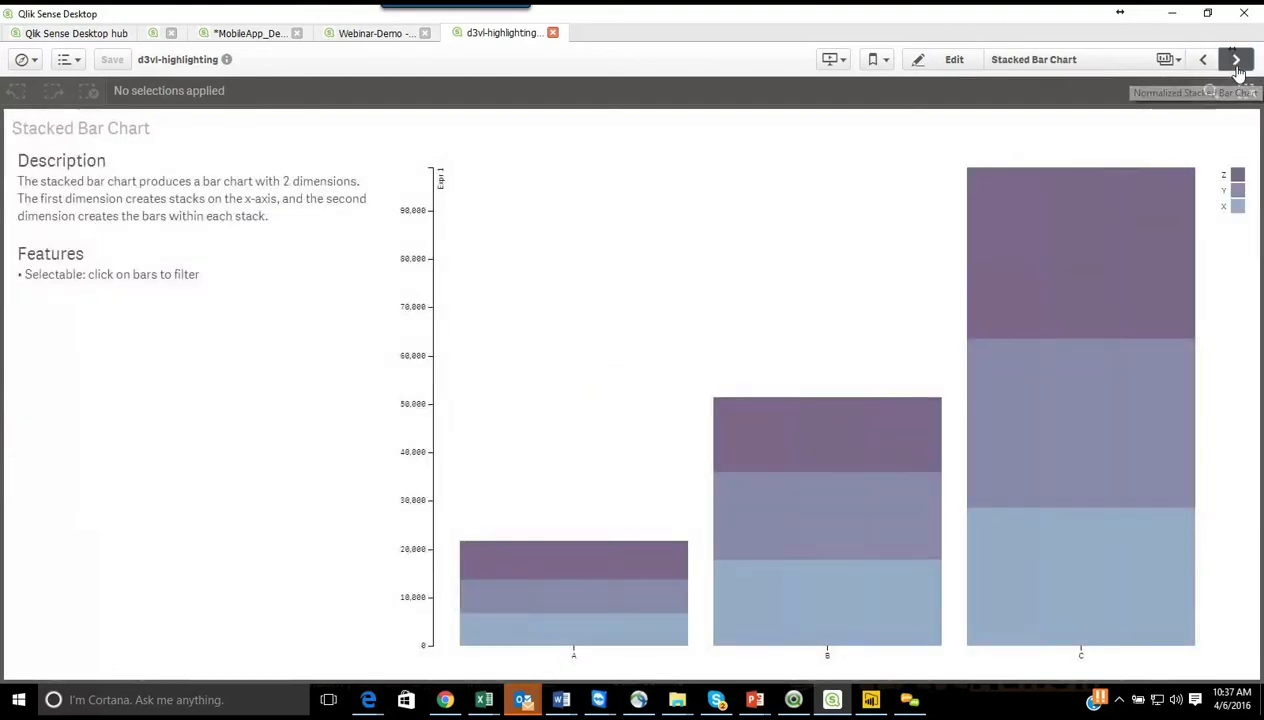
click(1237, 62)
click(1237, 62)
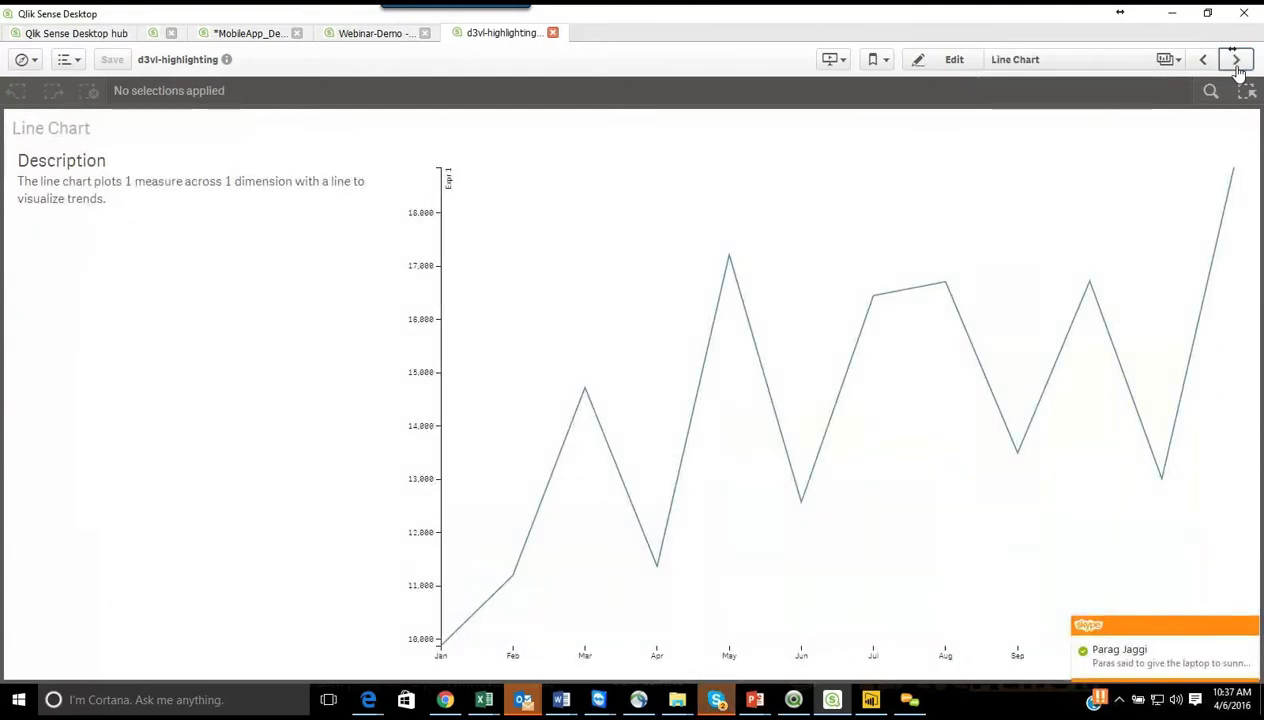
click(1252, 627)
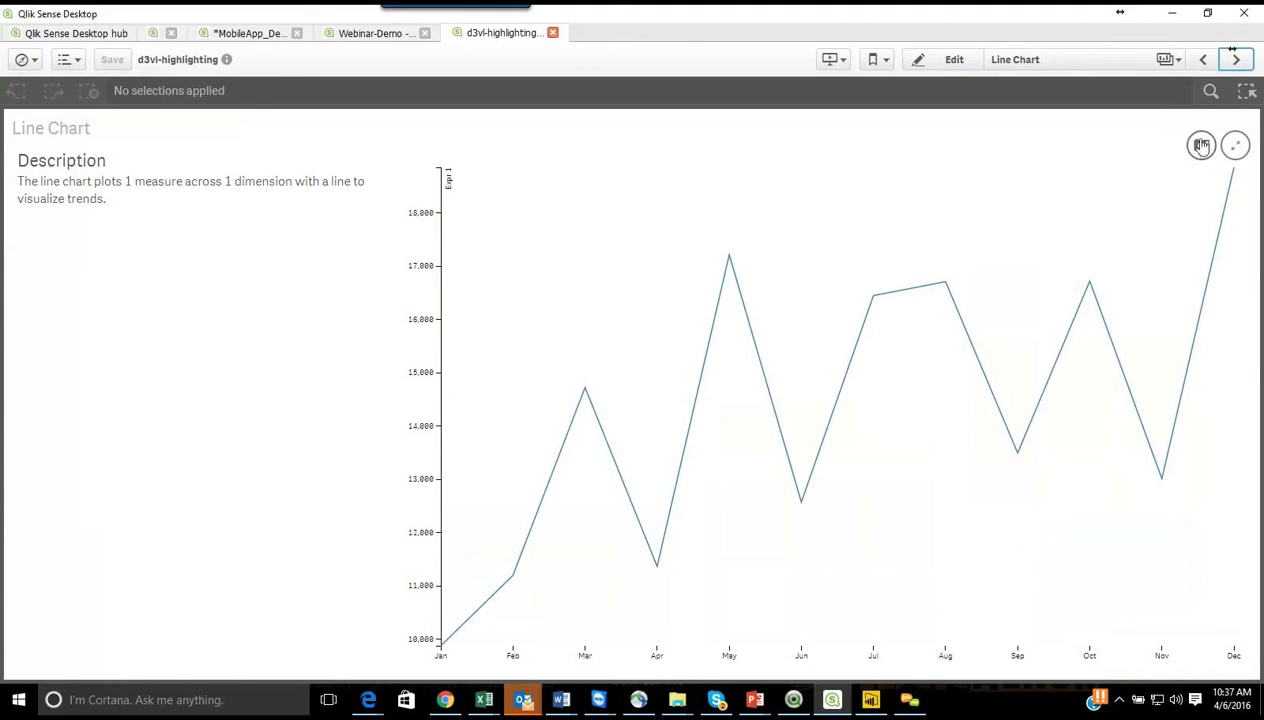
Step: Look through the next d3vl example sheets, from Multi Series Line Chart to Donut Chart
click(1236, 60)
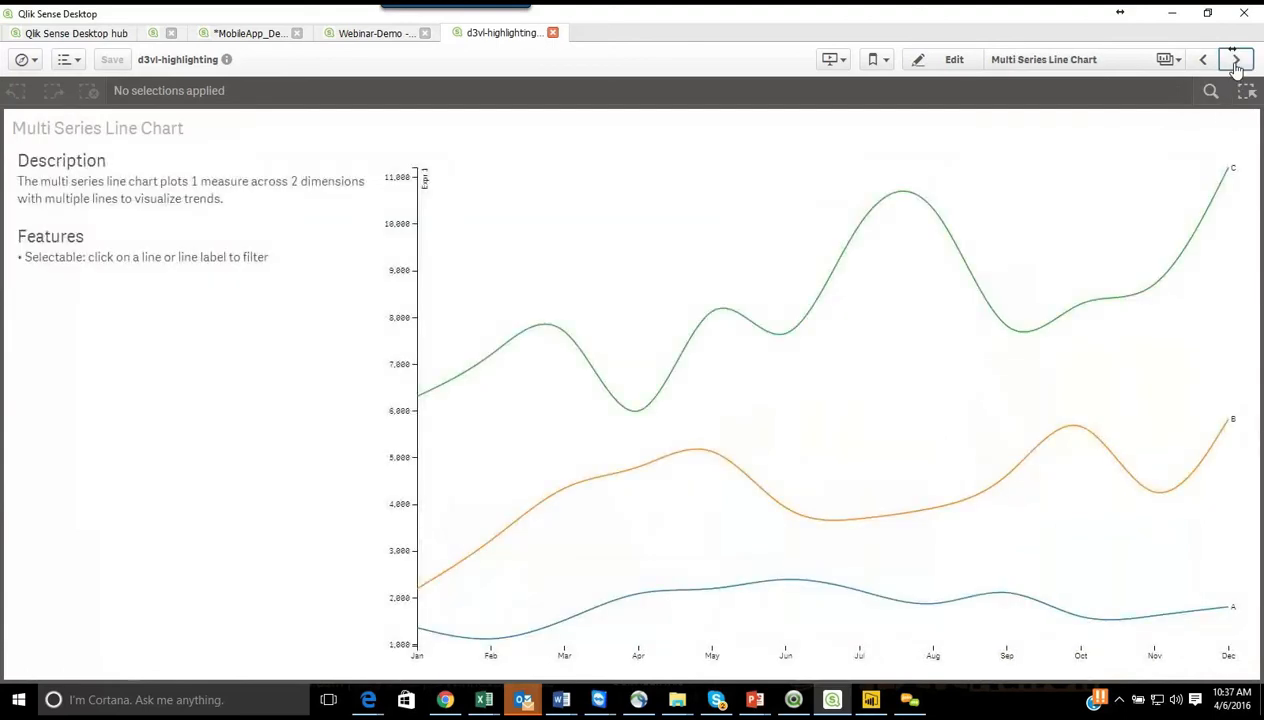
click(1236, 62)
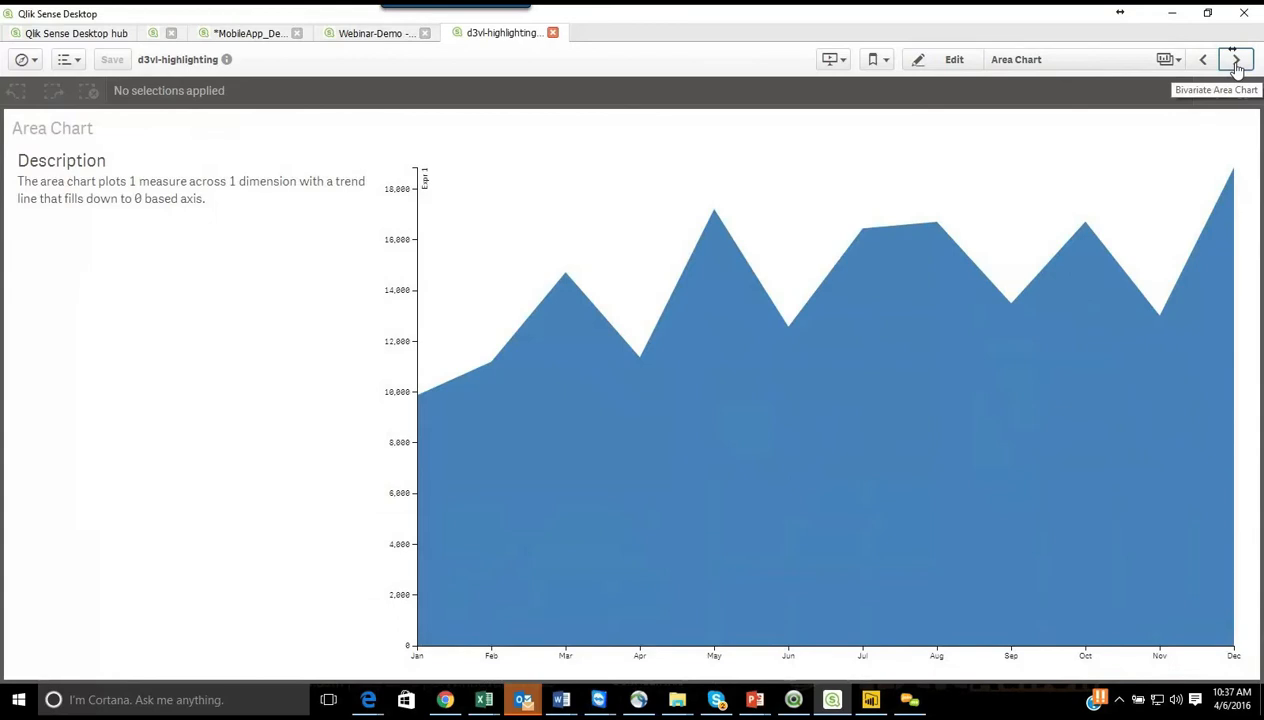
click(1236, 62)
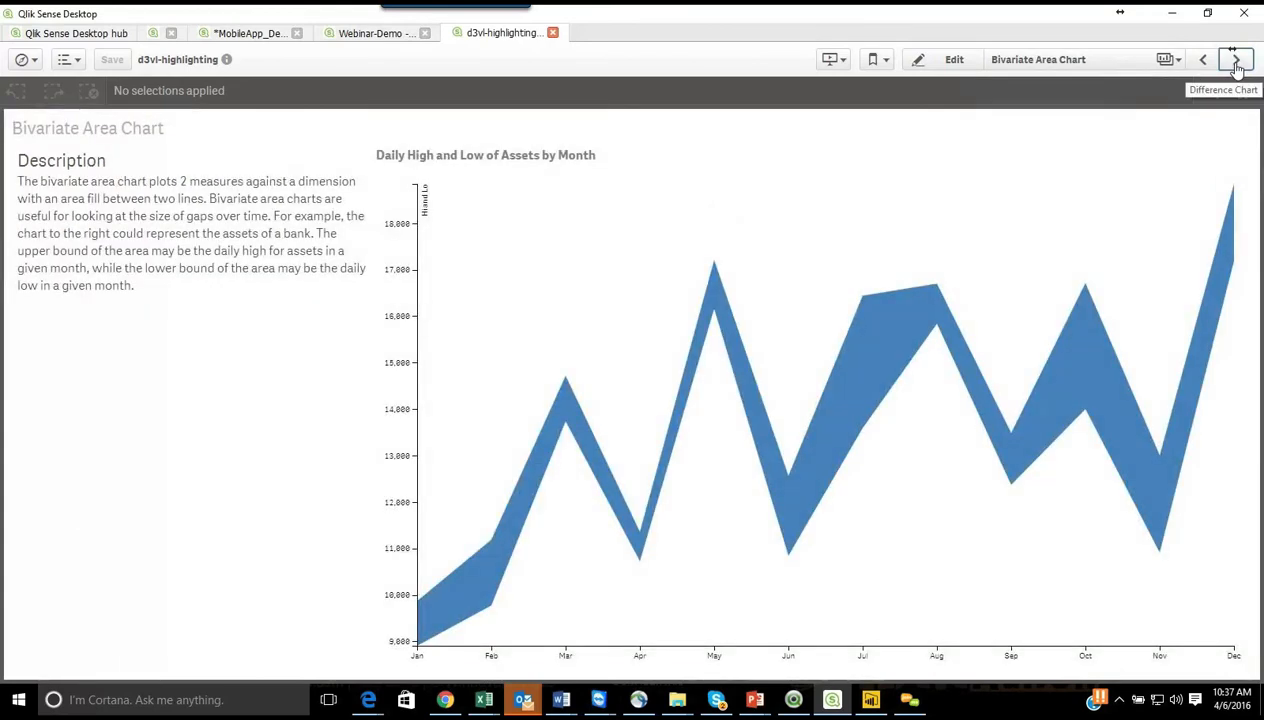
click(1237, 64)
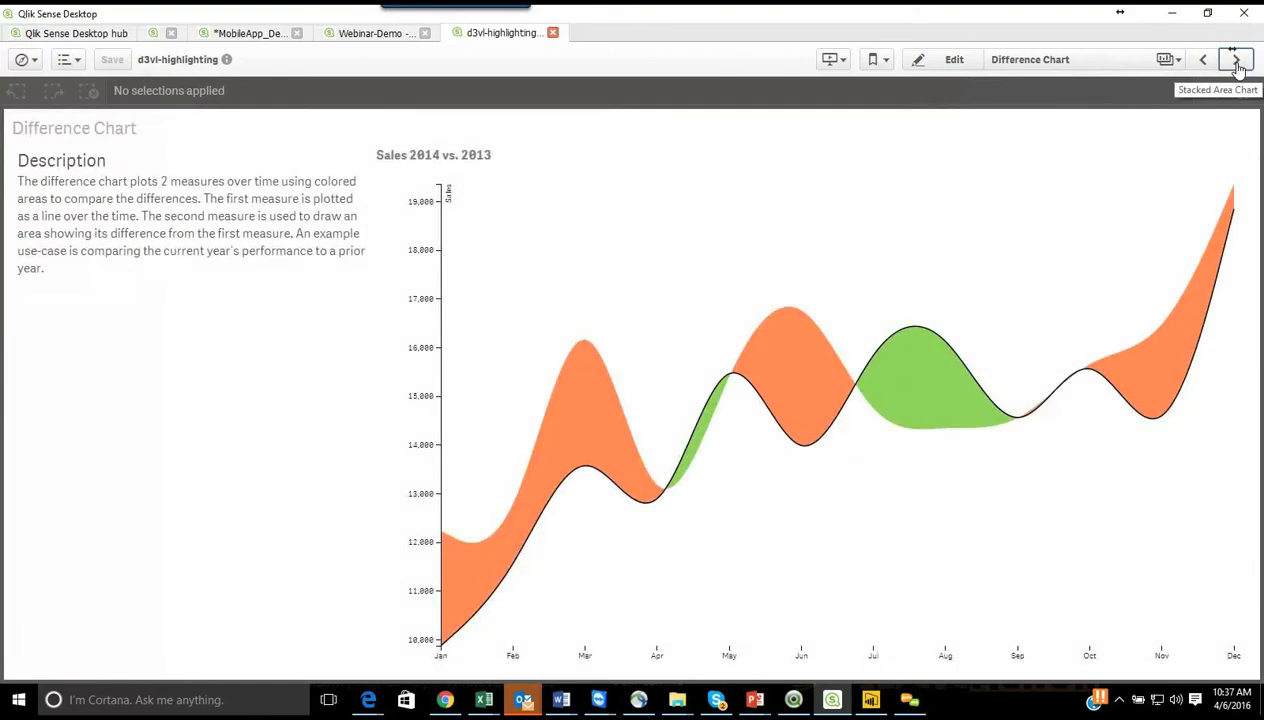
click(1237, 64)
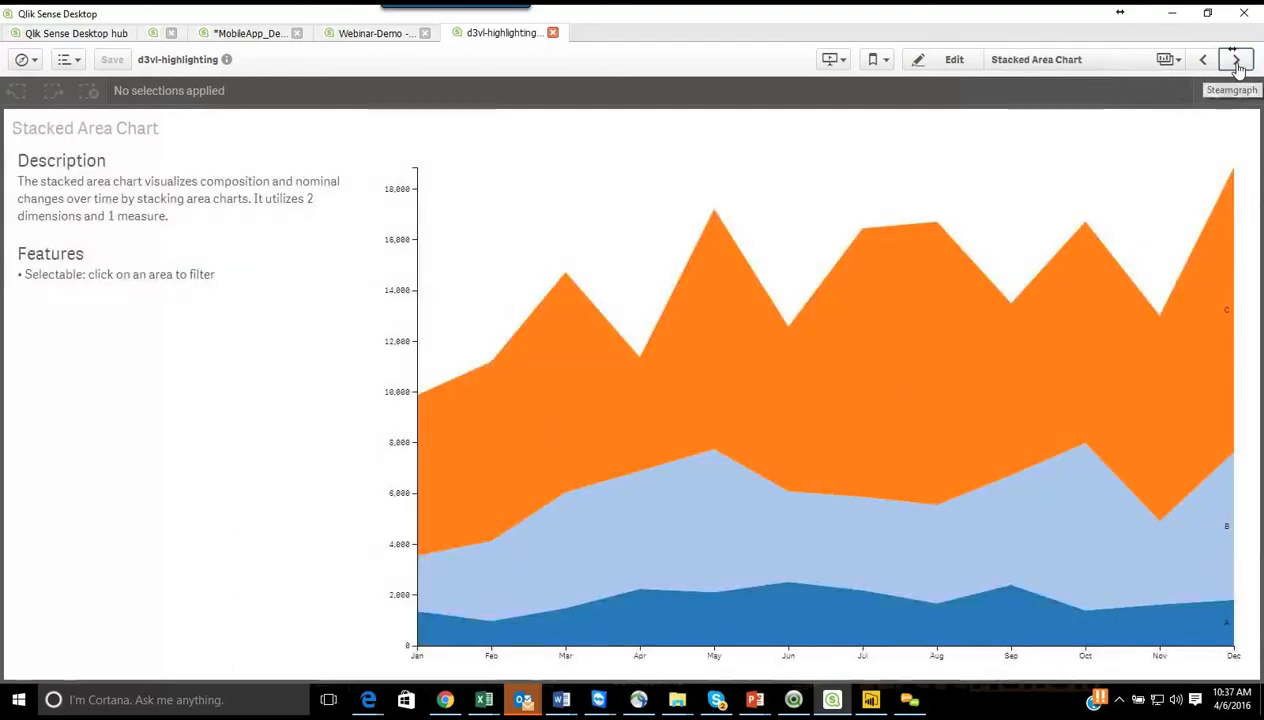
click(1237, 64)
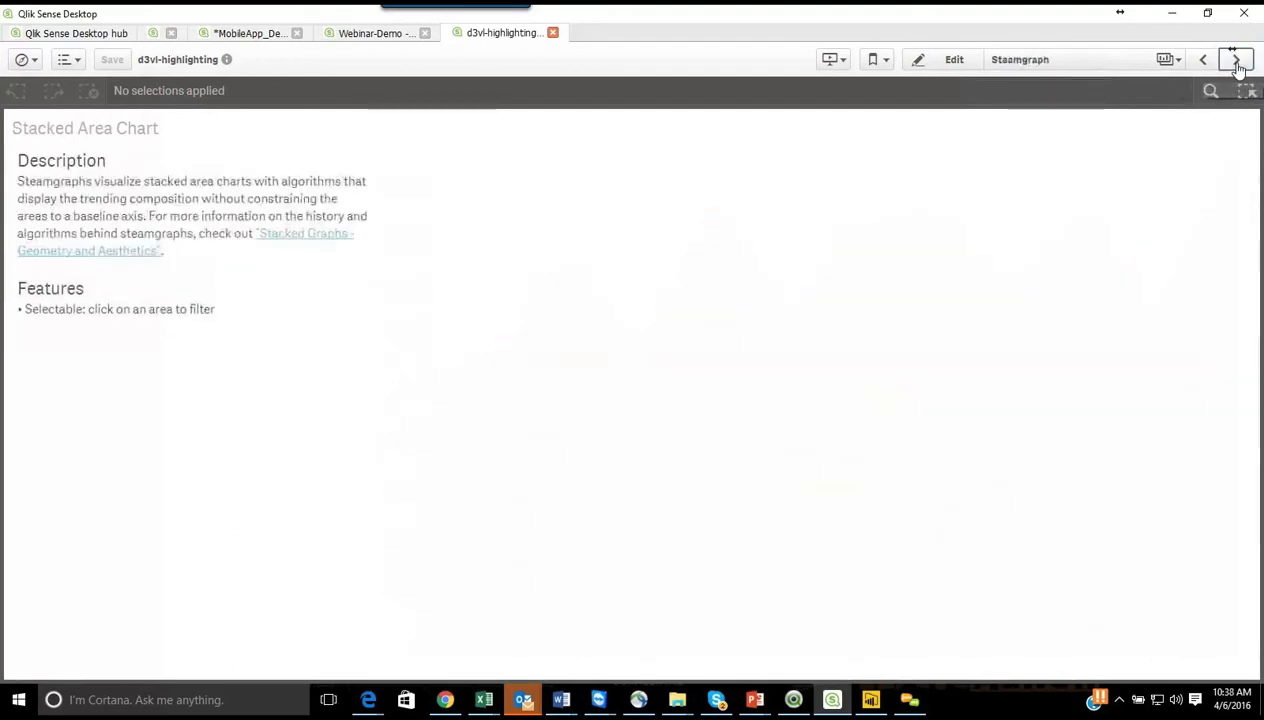
click(1237, 64)
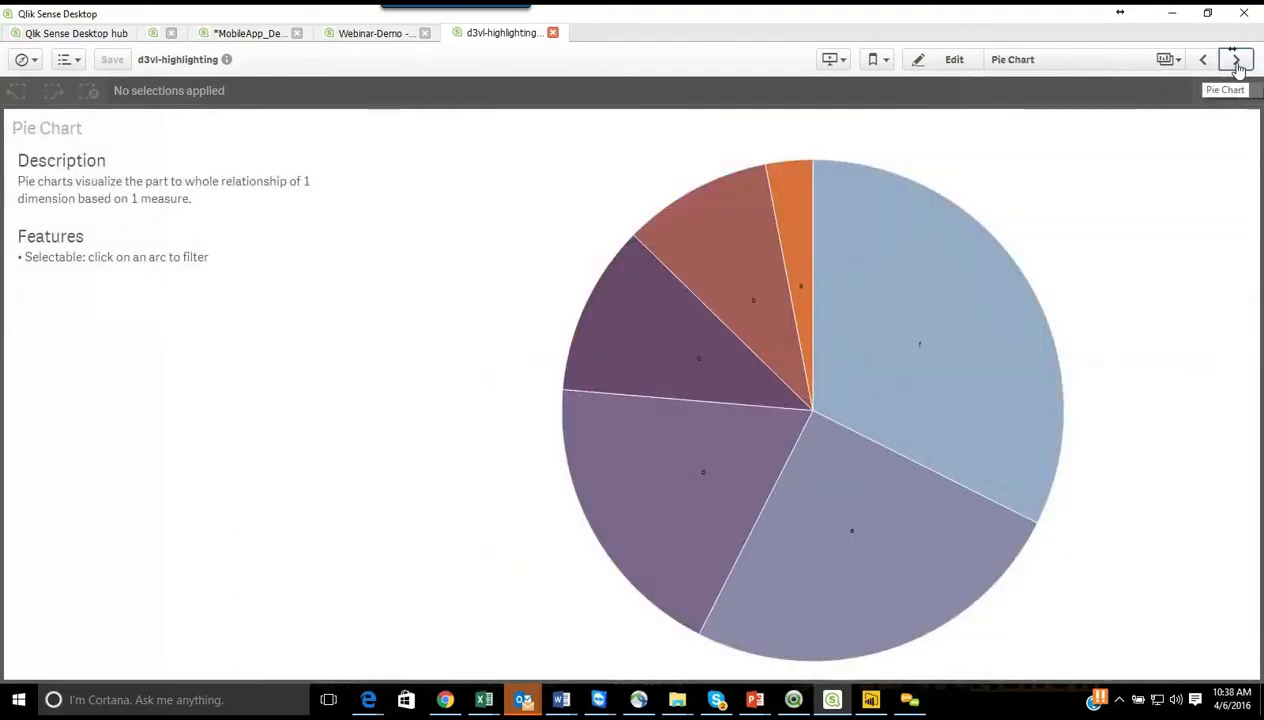
click(1237, 64)
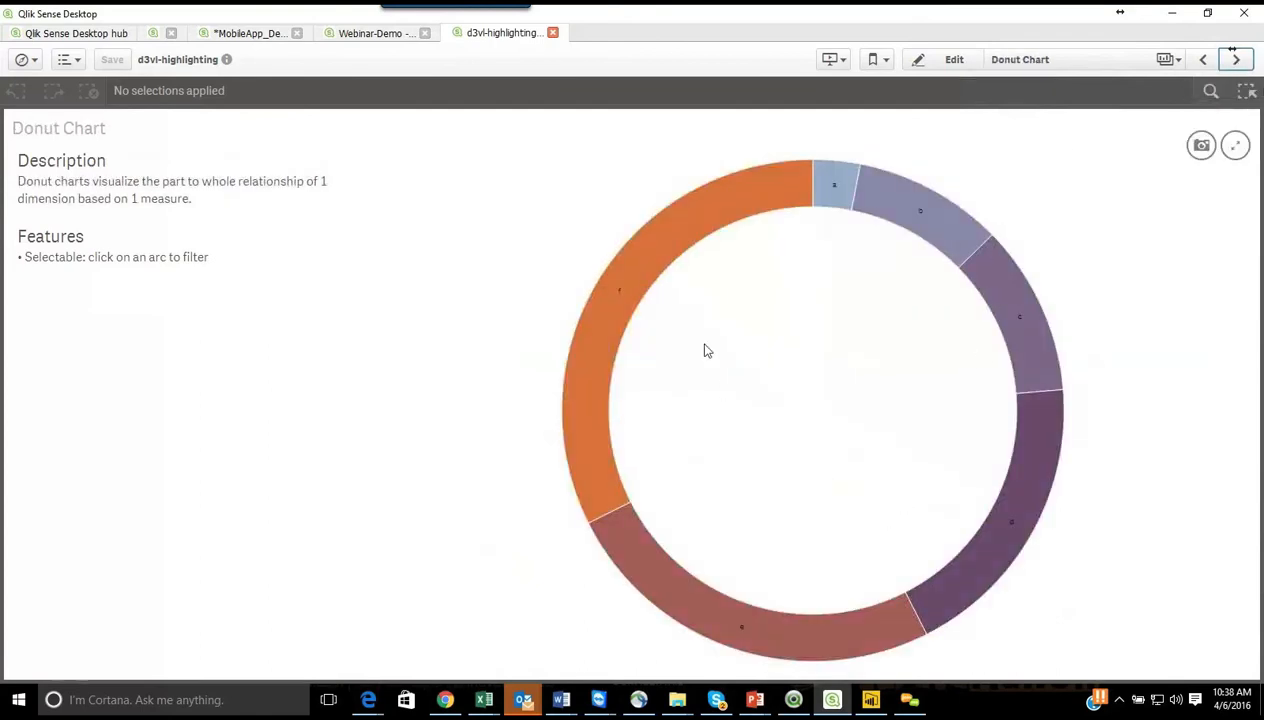
Step: Return to the MobileApp_Demo app, finish editing the KPIs sheet, and open the Dashboard sheet for editing
click(378, 36)
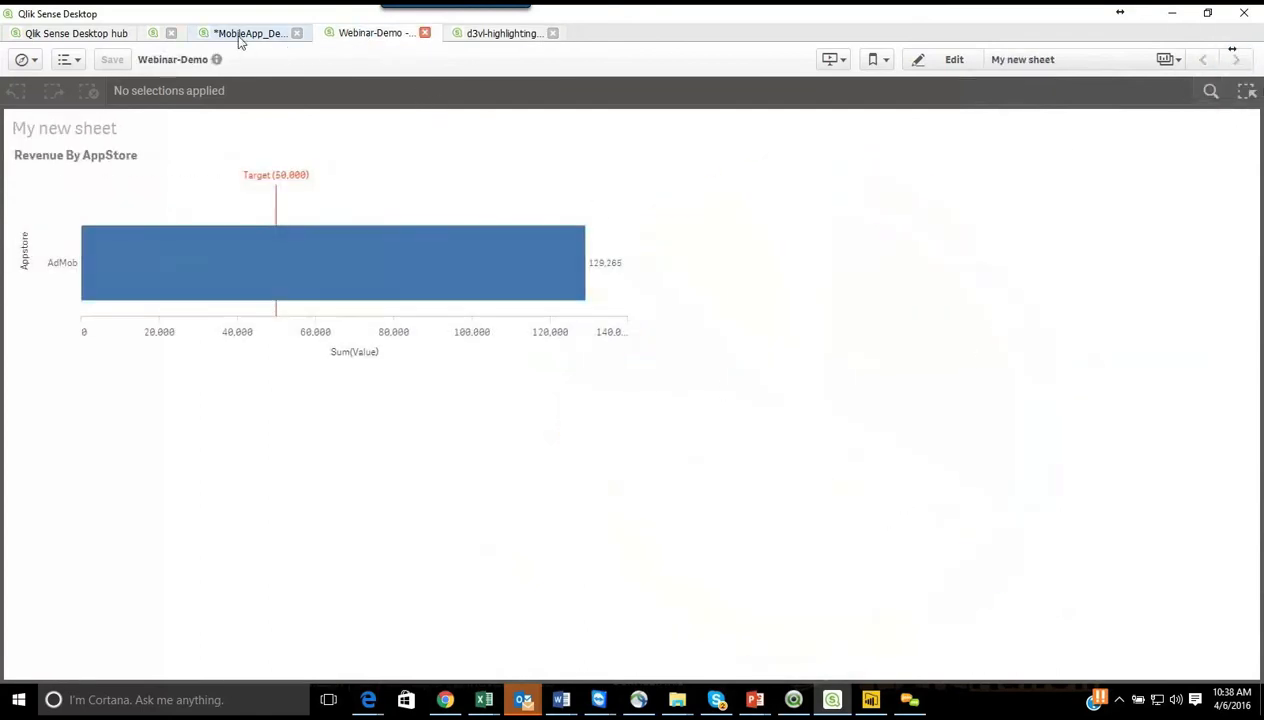
click(240, 38)
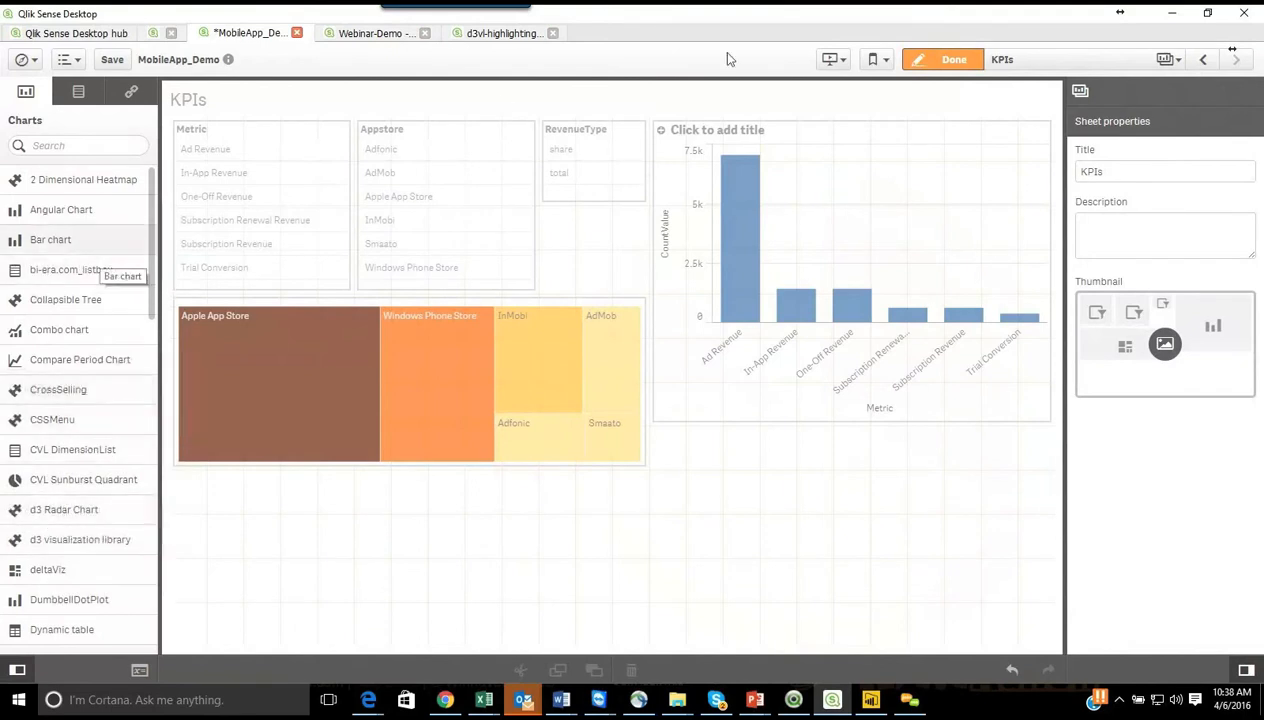
click(948, 59)
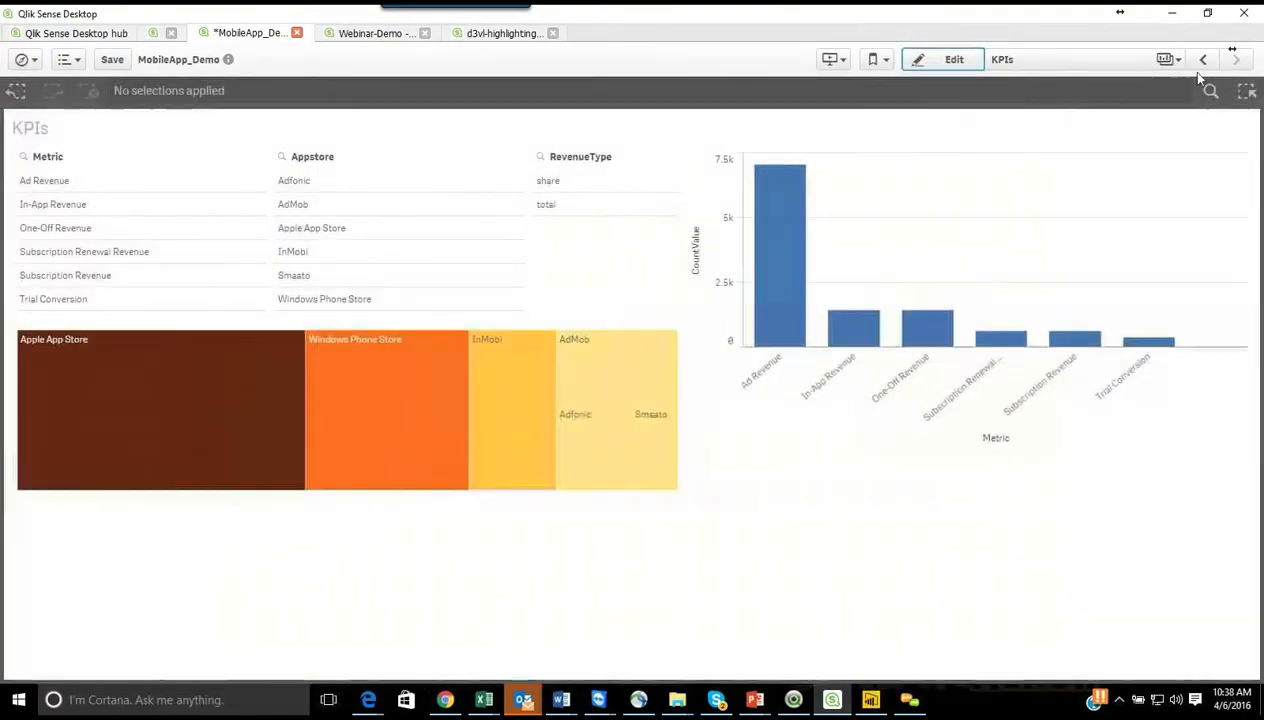
click(1203, 59)
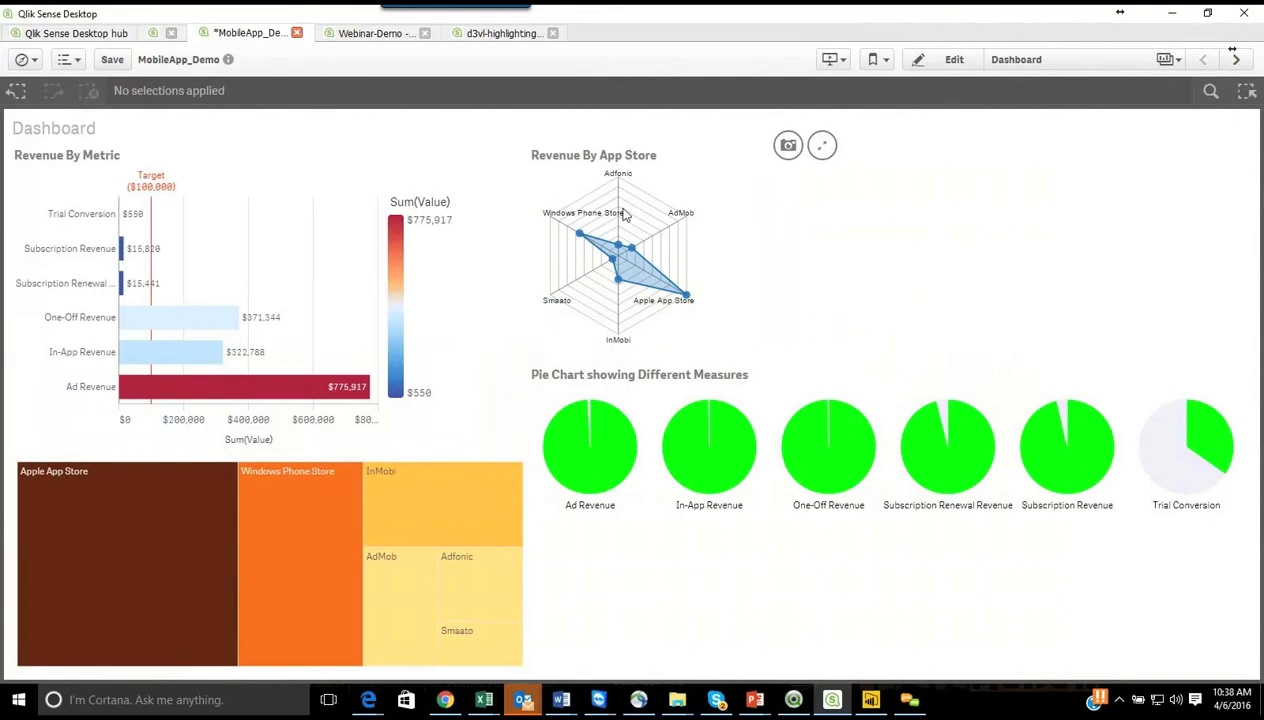
click(951, 59)
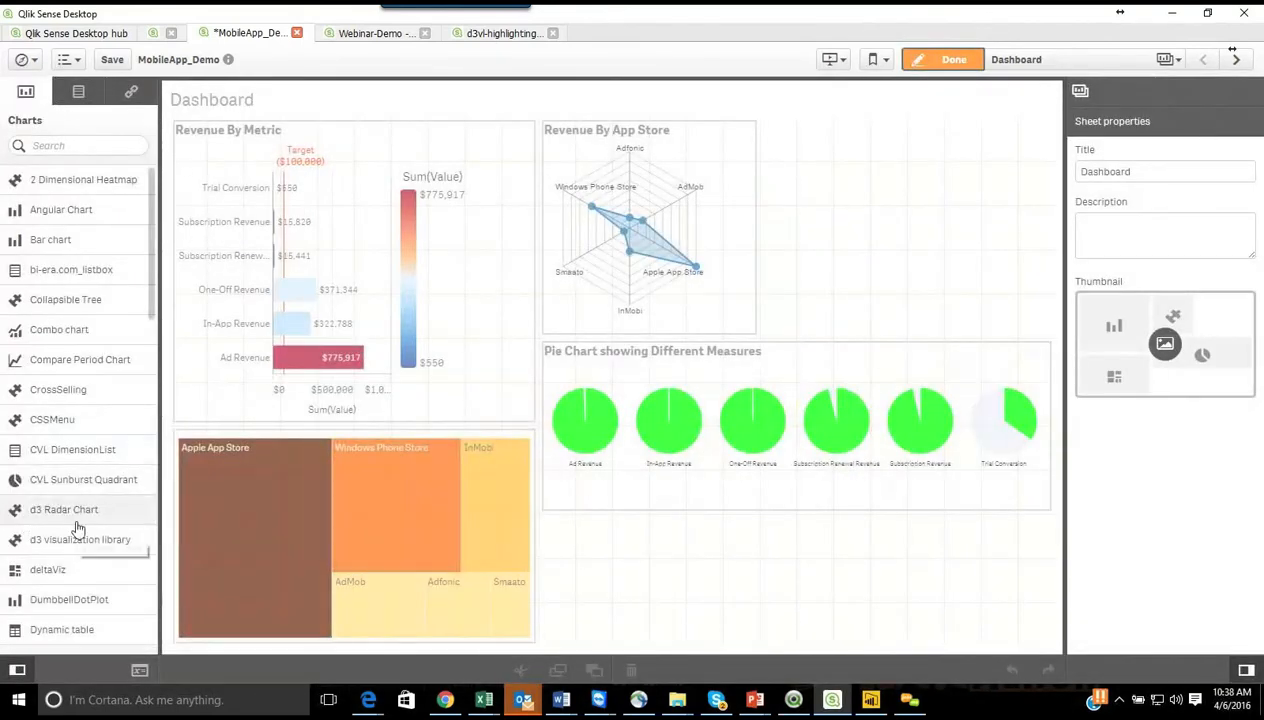
Step: Add a SequencesSunburst chart beside the radar chart with dimensions Appstore and Metric and measure $ Value, and finish editing
scroll(78, 527, down, 8)
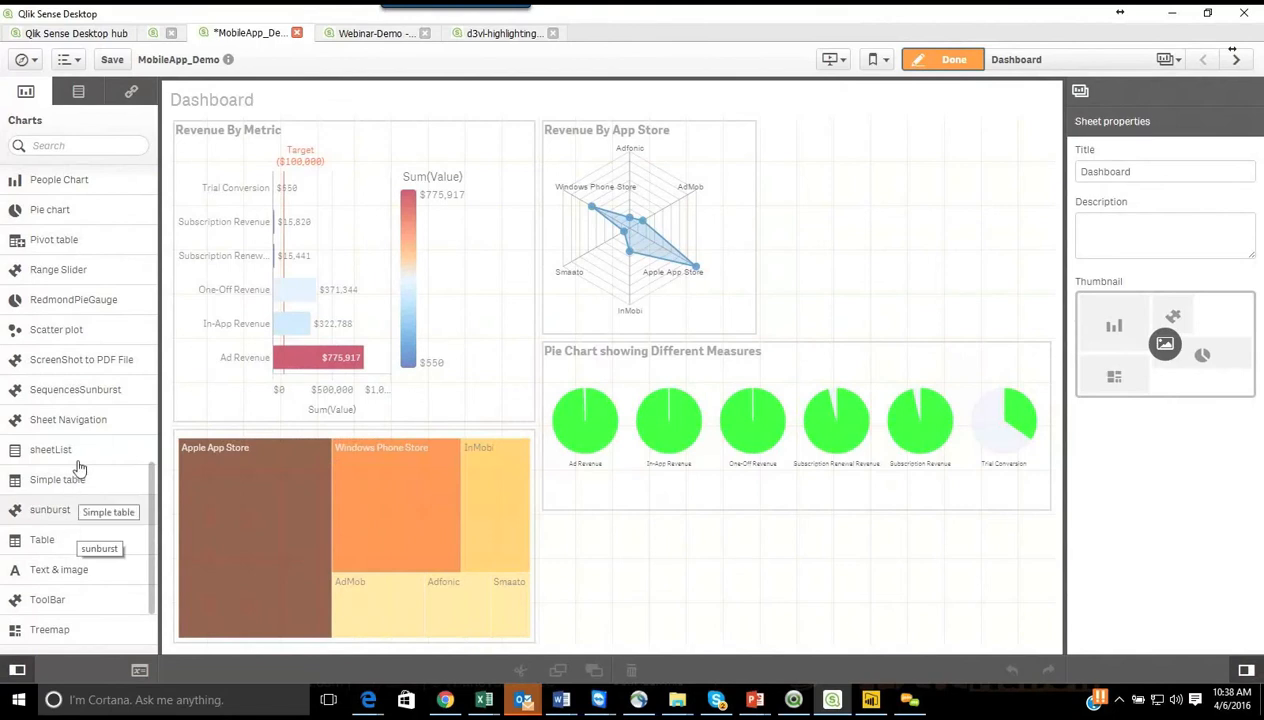
drag(68, 395, 968, 248)
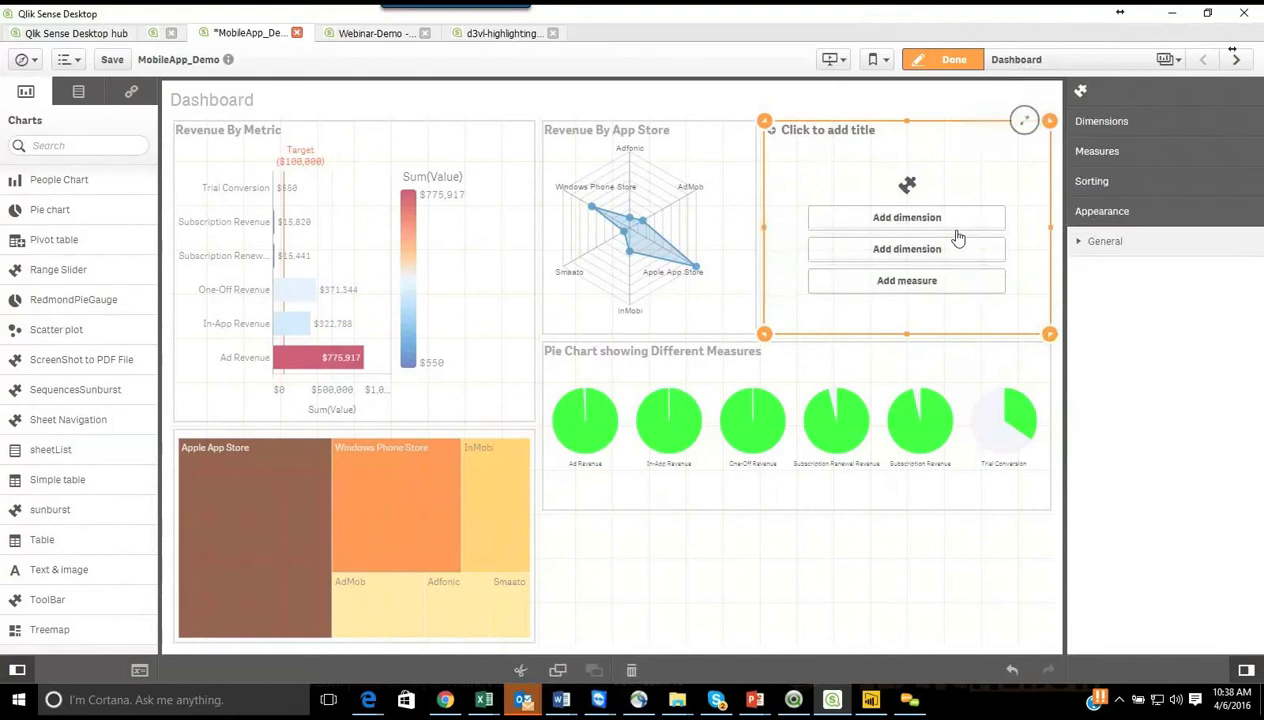
click(956, 221)
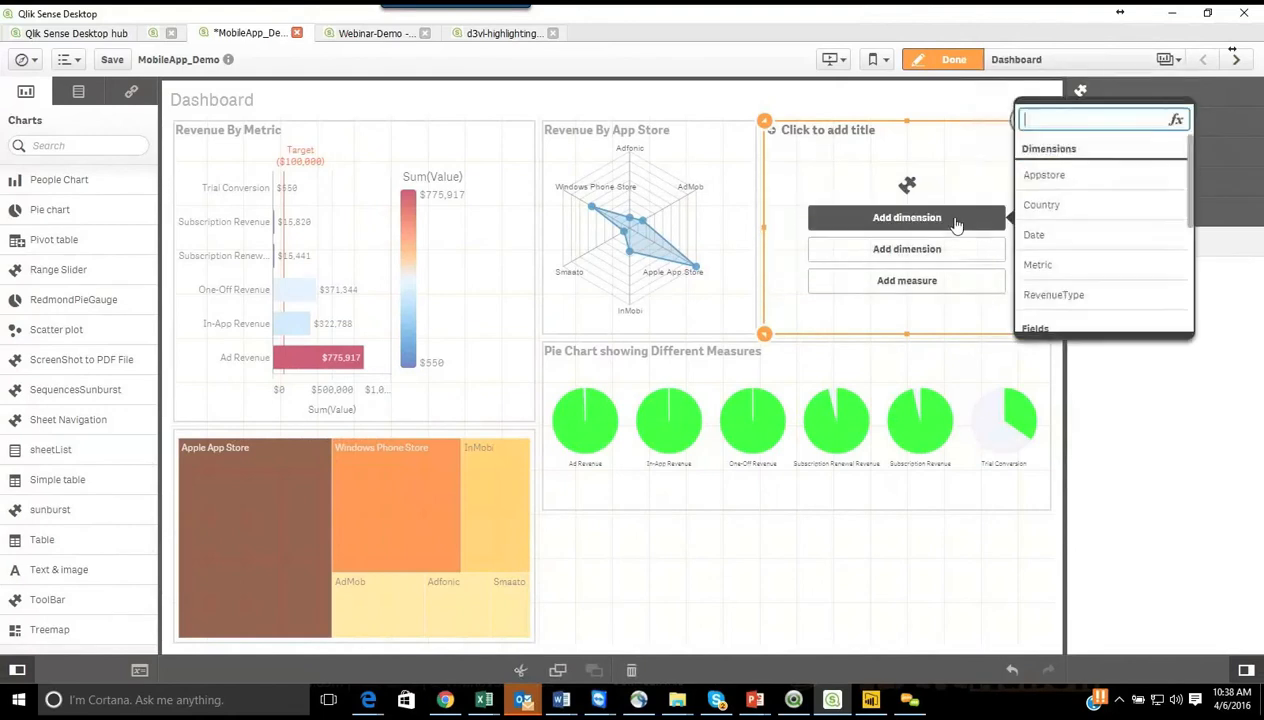
click(1052, 190)
click(970, 252)
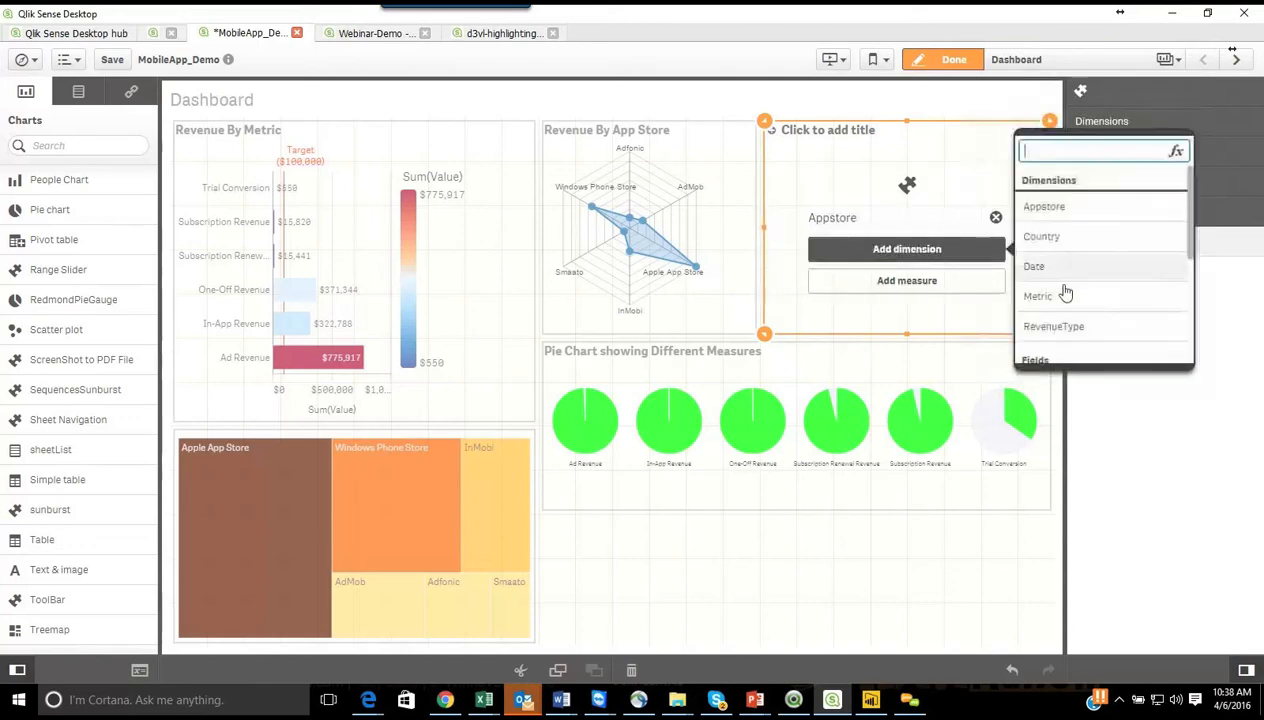
click(1076, 300)
click(945, 285)
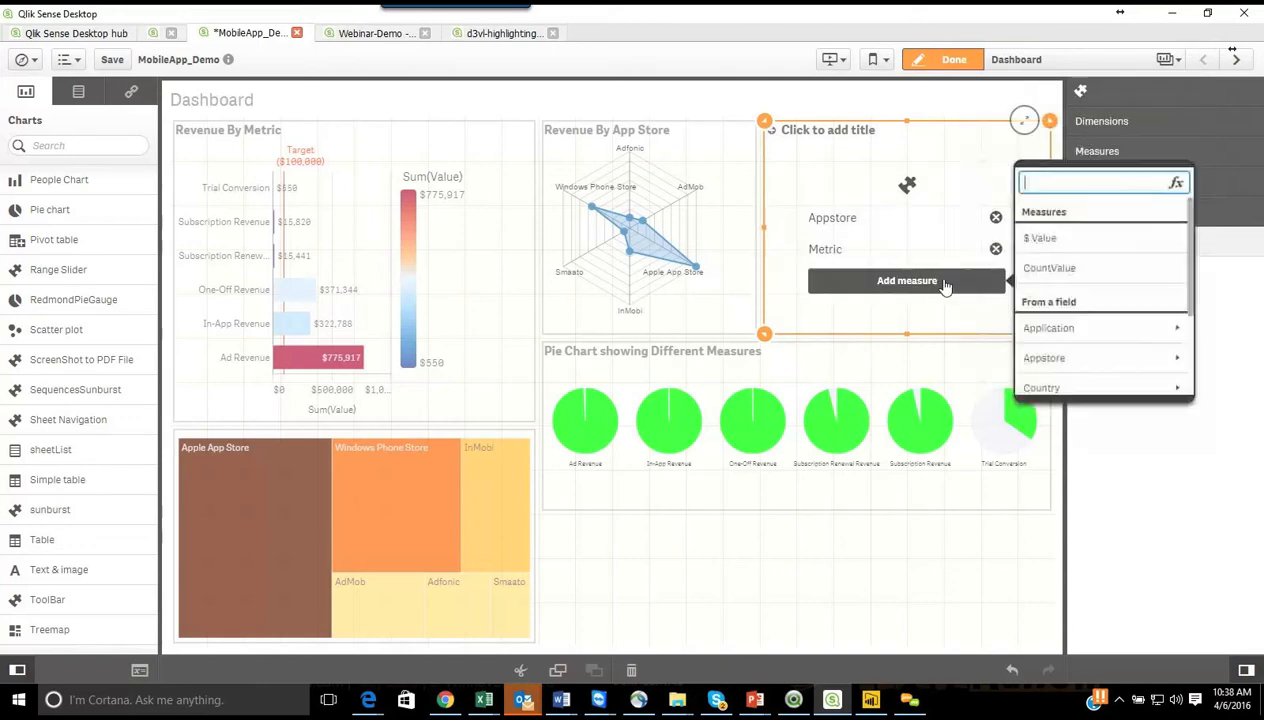
click(1035, 238)
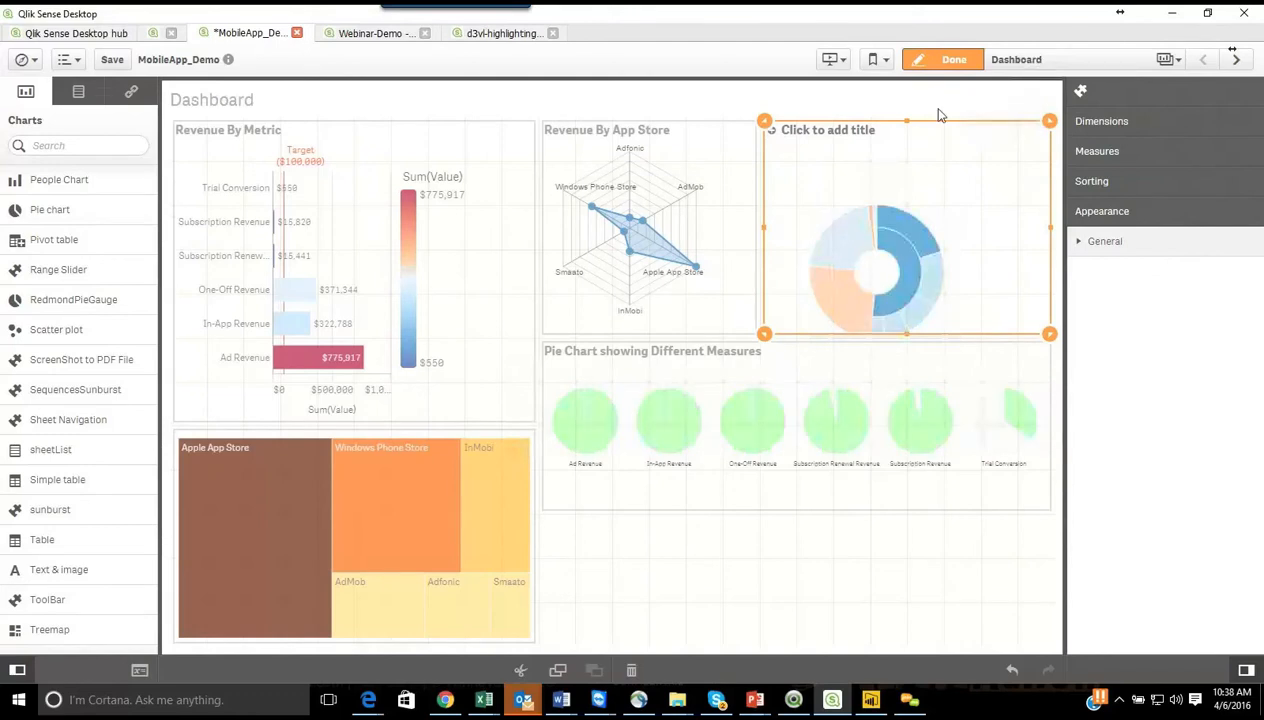
click(945, 60)
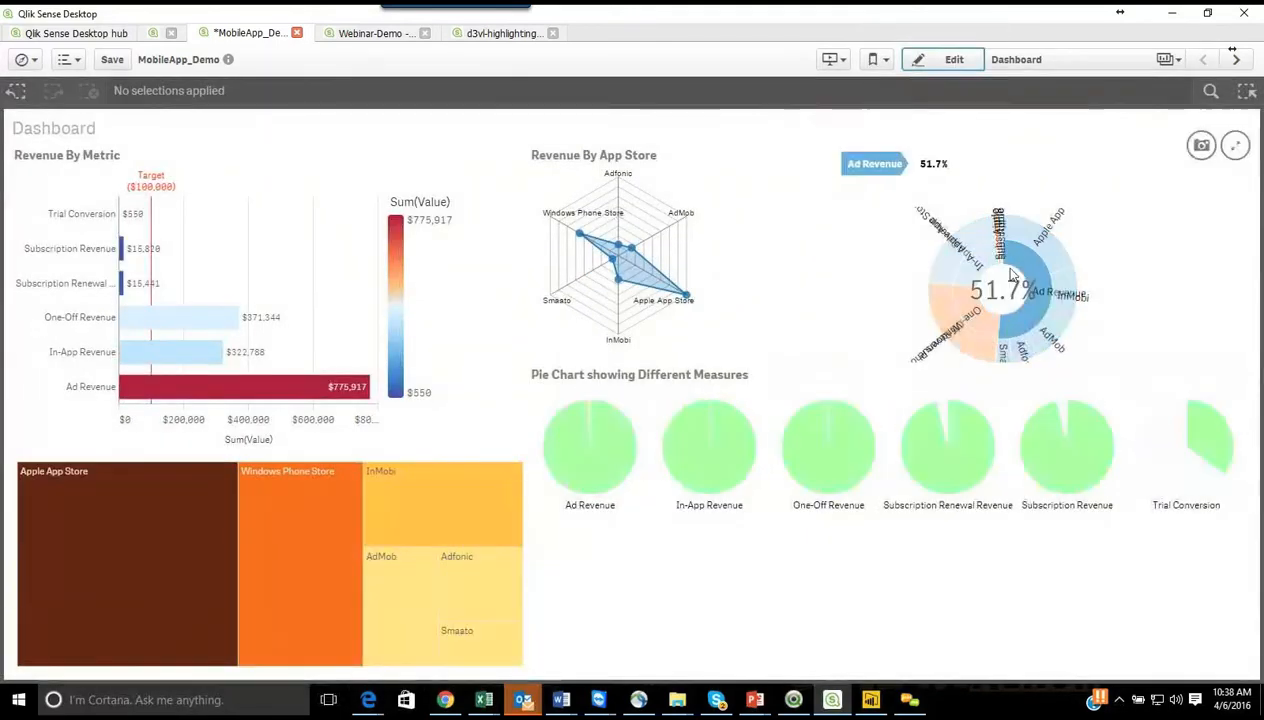
Step: Edit the Dashboard sheet again, turn off the sunburst chart's titles, and open its dimension settings
click(952, 63)
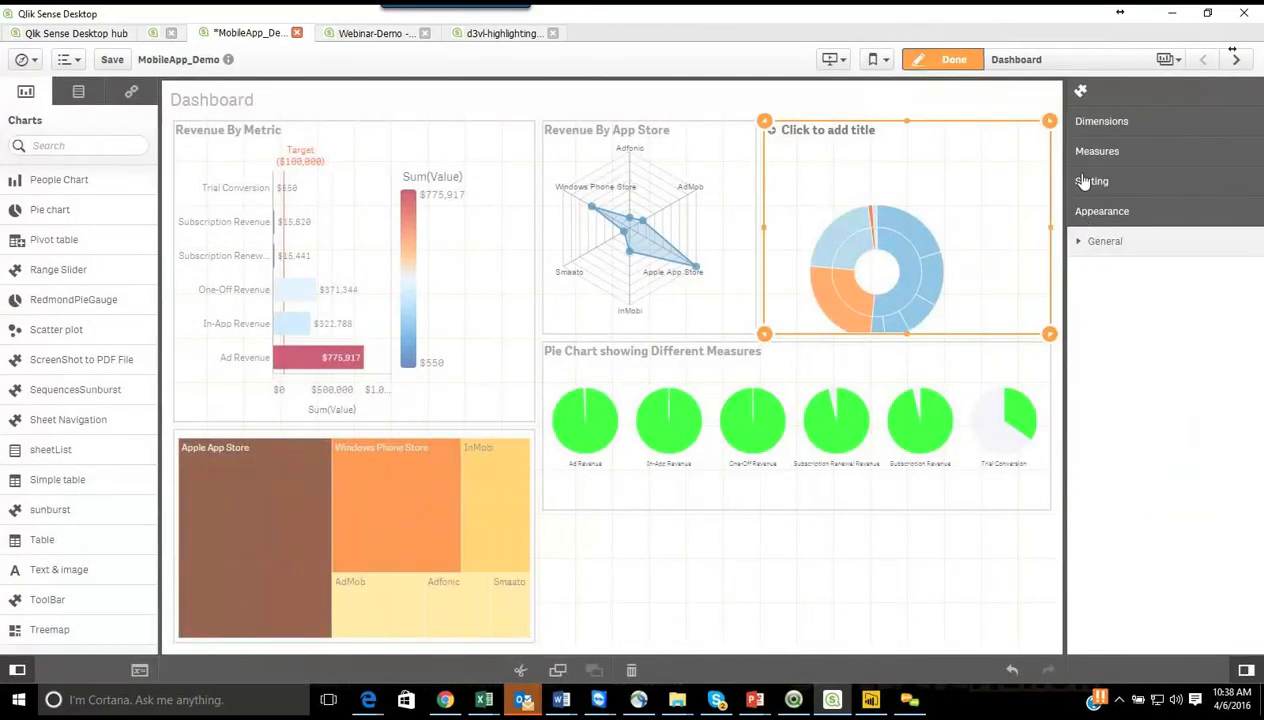
click(1086, 180)
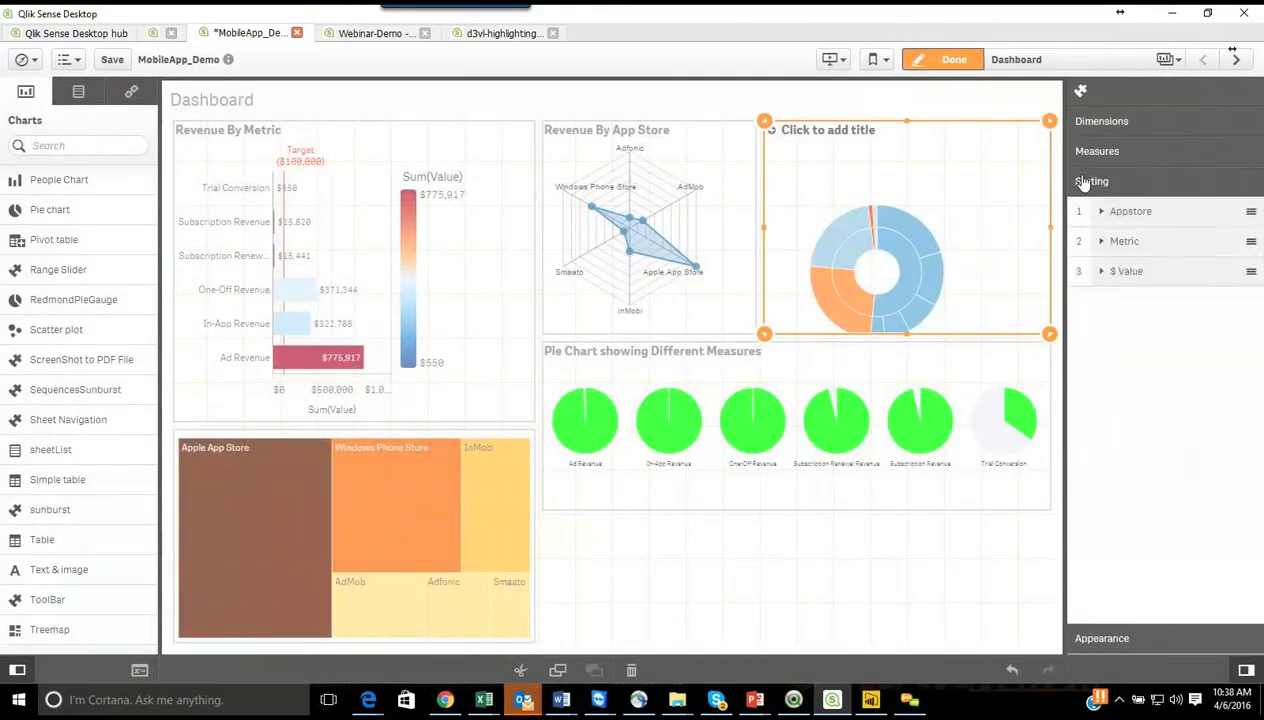
click(1118, 635)
click(1083, 243)
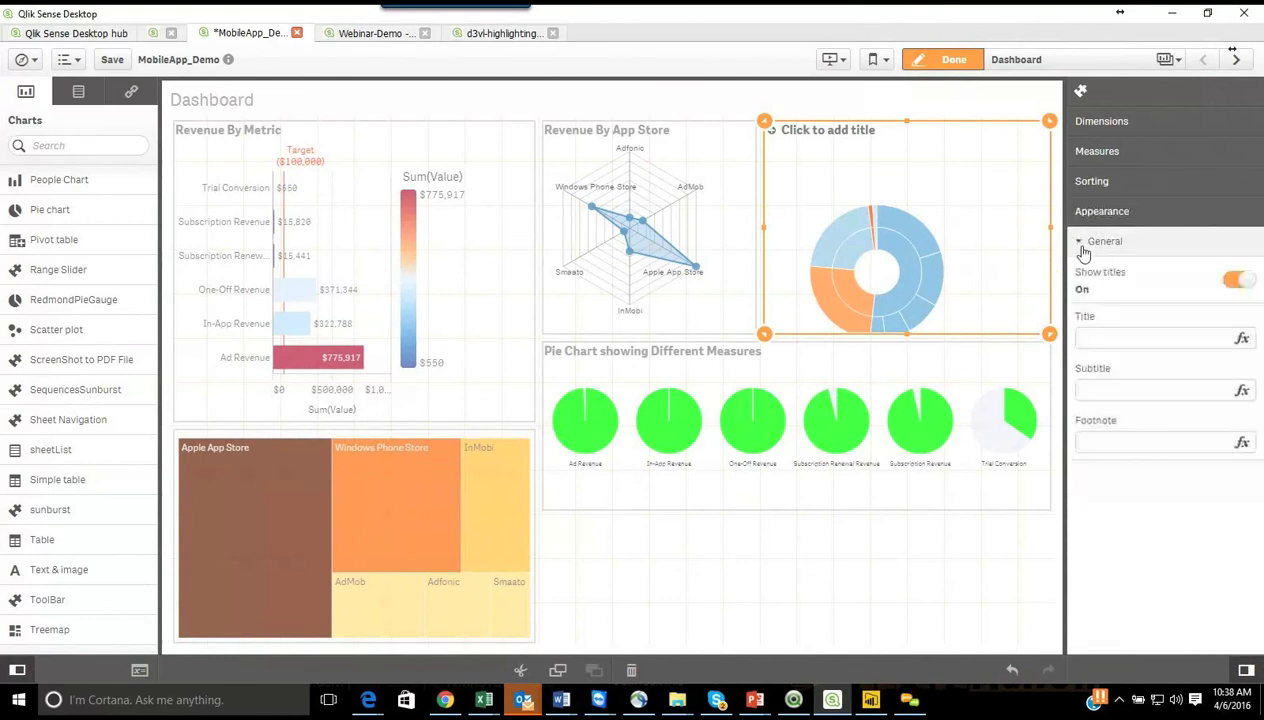
click(1237, 282)
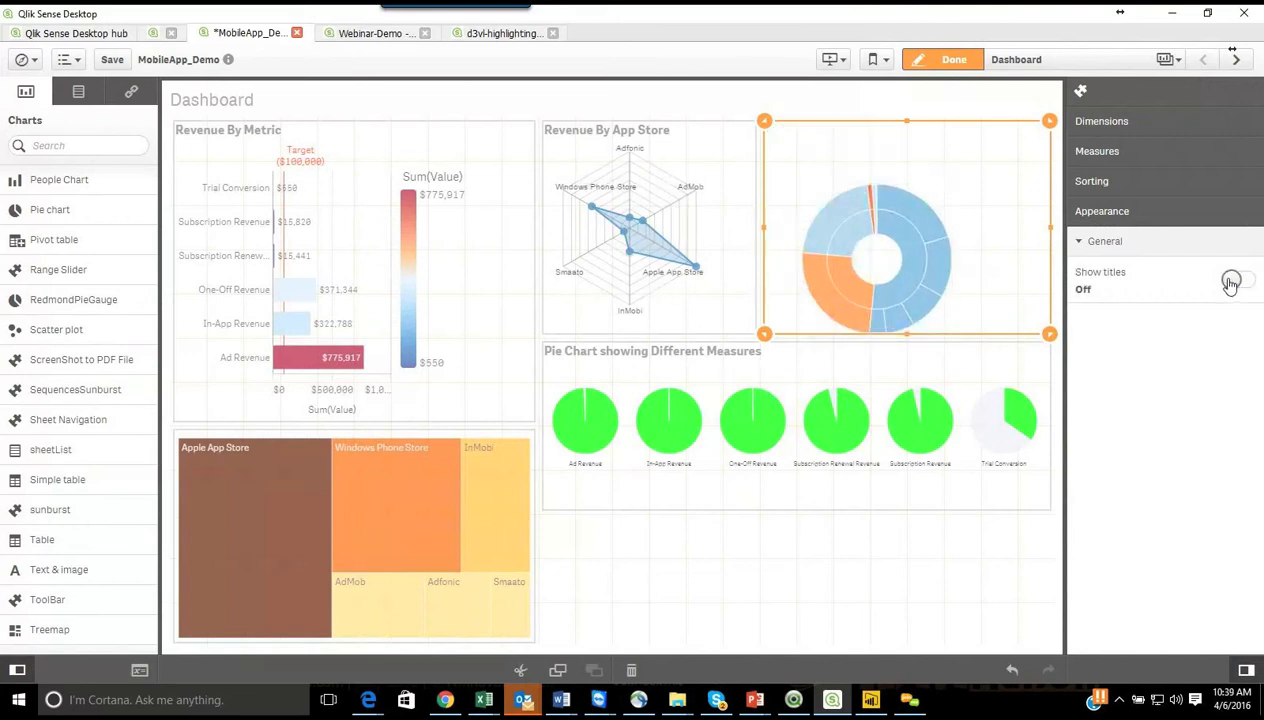
click(1100, 124)
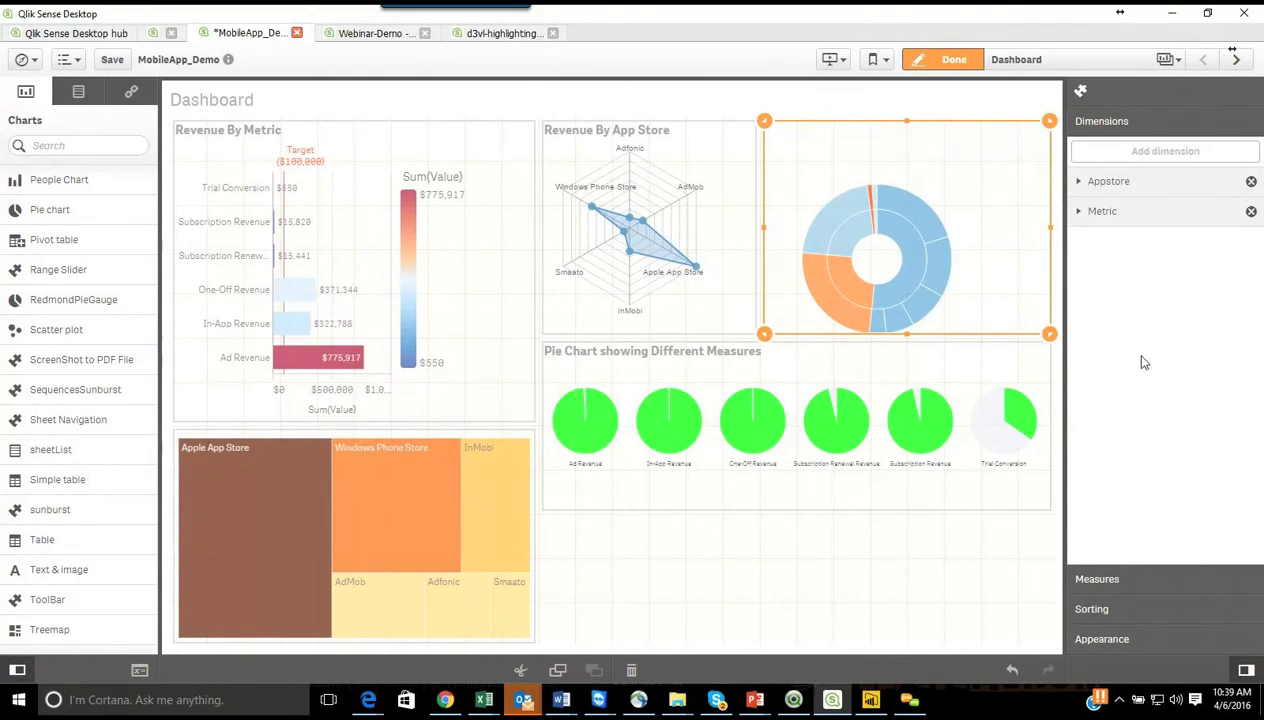
Step: Finish editing the Dashboard sheet and save the MobileApp_Demo app
click(952, 60)
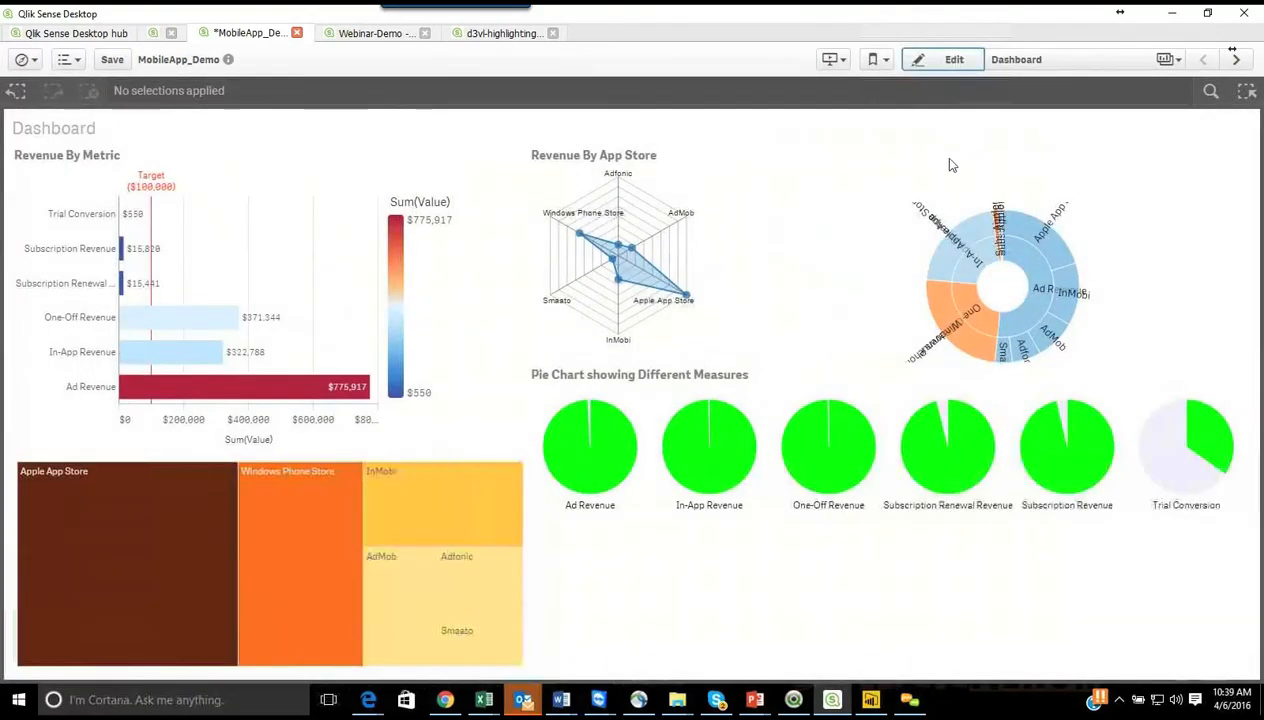
mouse_move(849, 335)
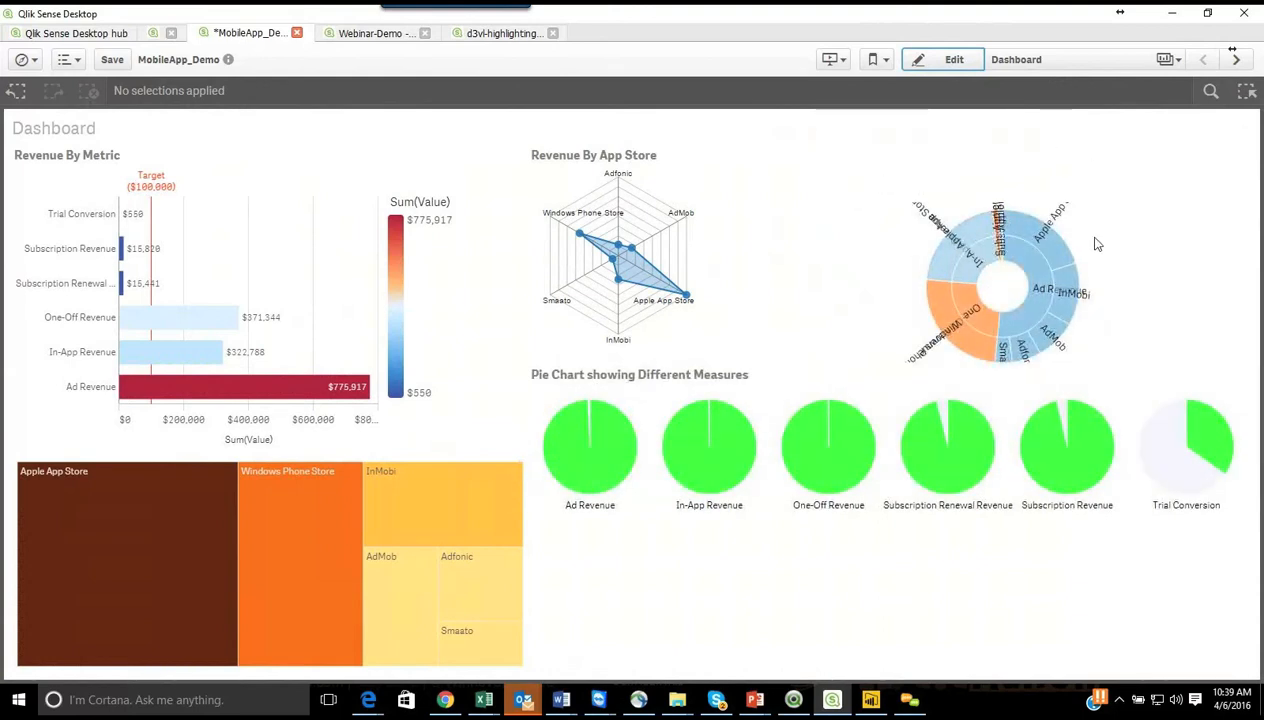
mouse_move(1137, 162)
click(113, 60)
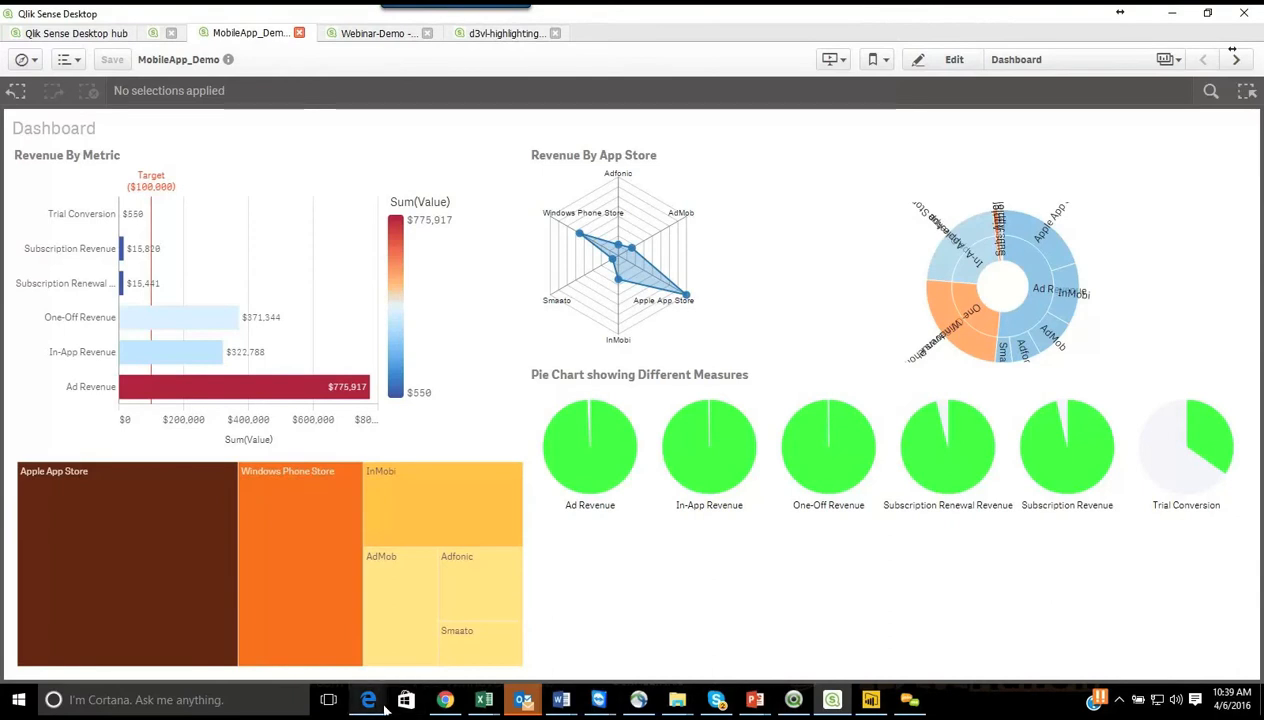
Step: Switch to the Edge browser and open the personal data files in the Qlik Cloud Hub
mouse_move(370, 700)
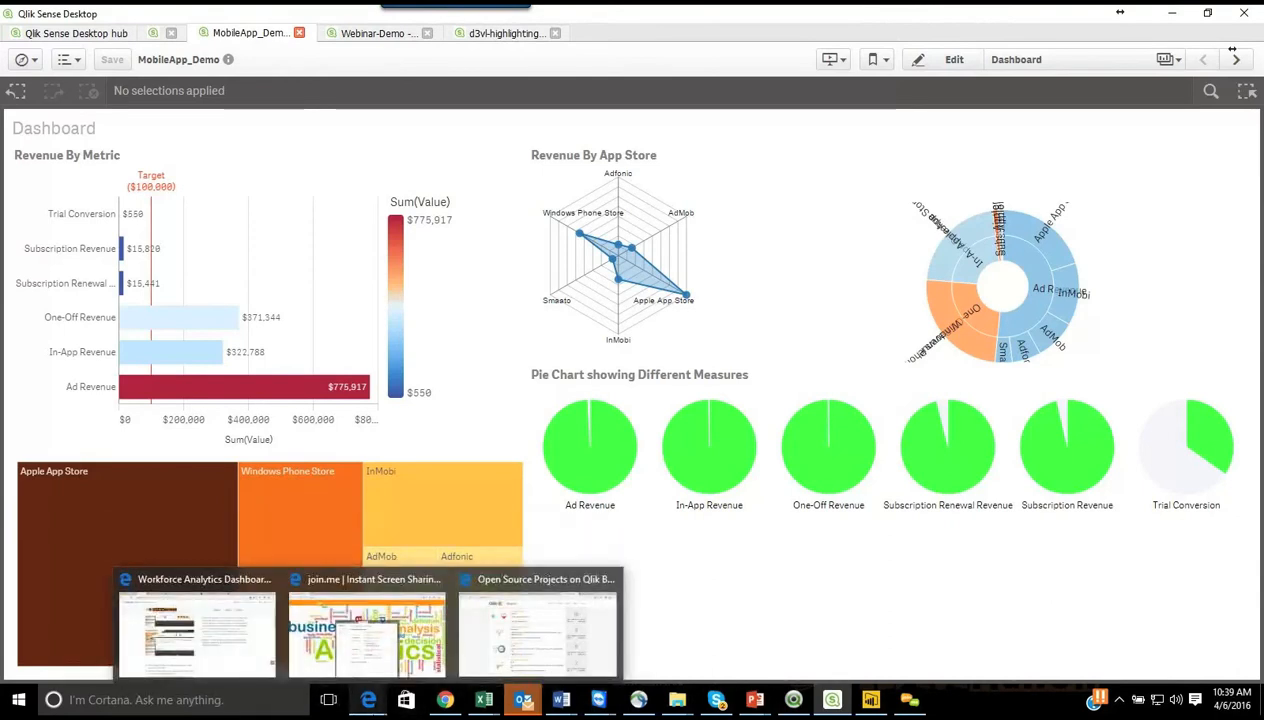
click(481, 660)
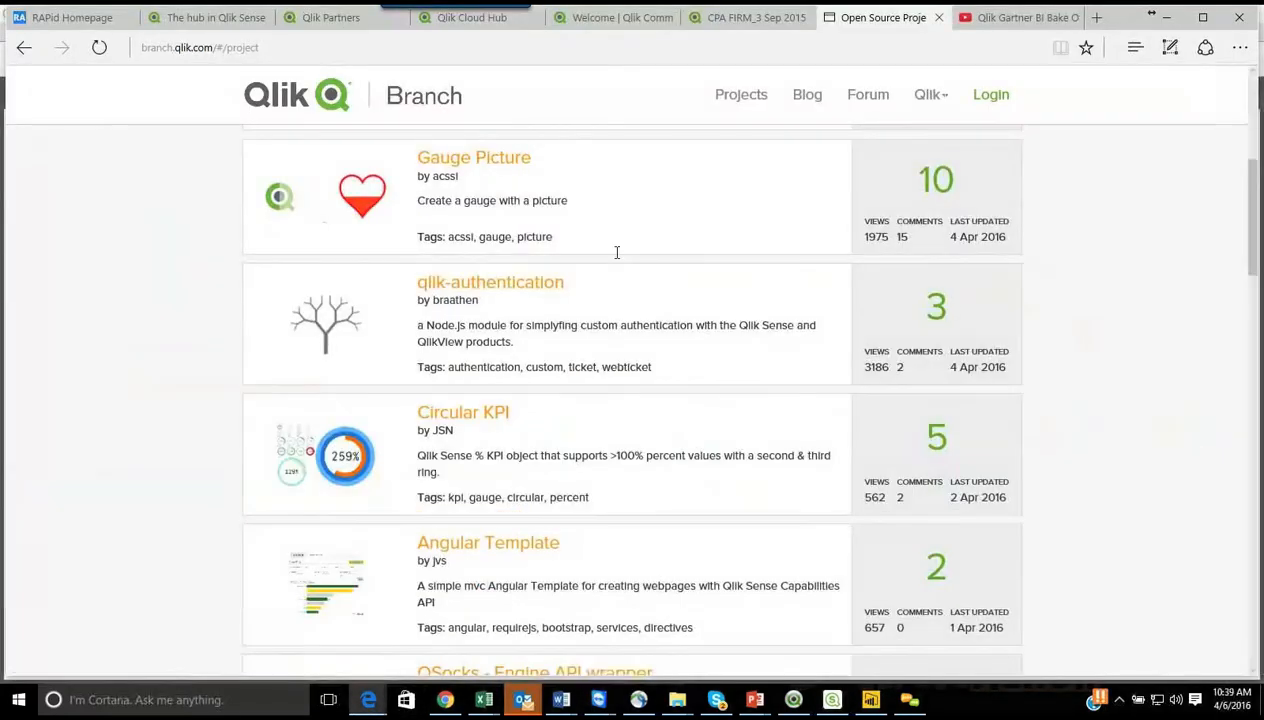
click(466, 24)
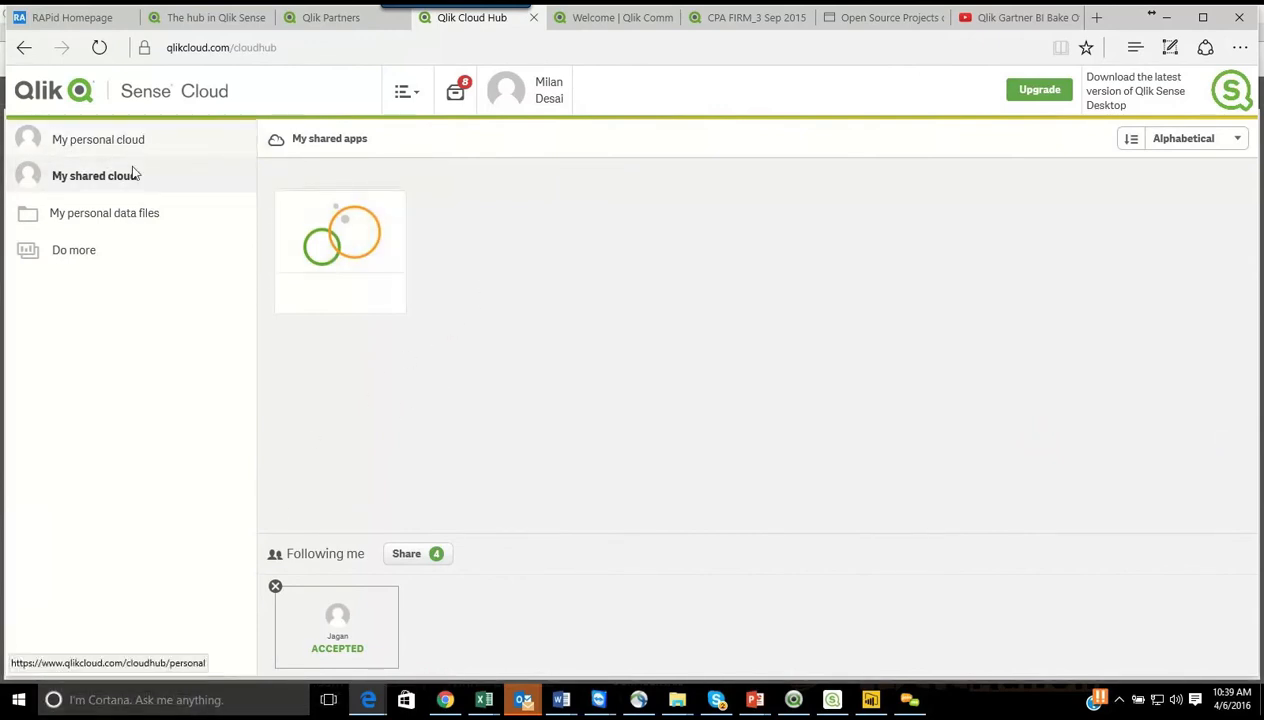
click(128, 215)
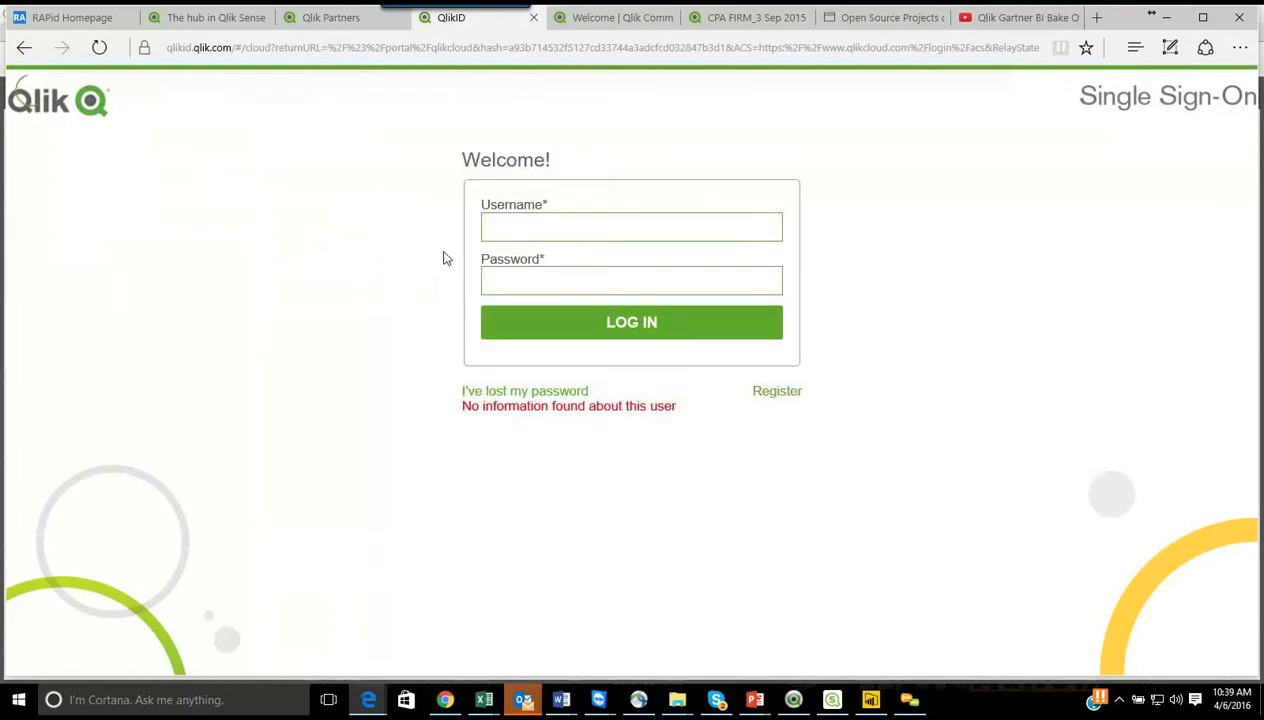
Step: Enter the account username in the Qlik single sign-on form
click(635, 230)
text(milanmvd)
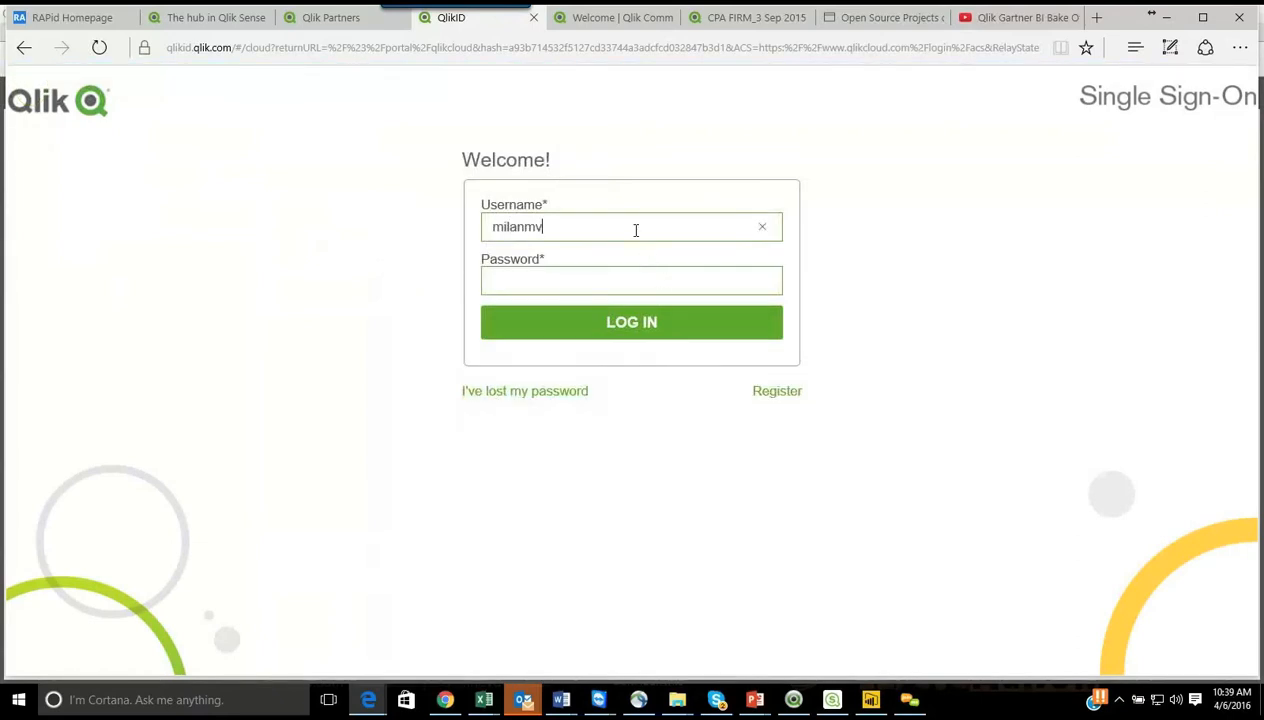
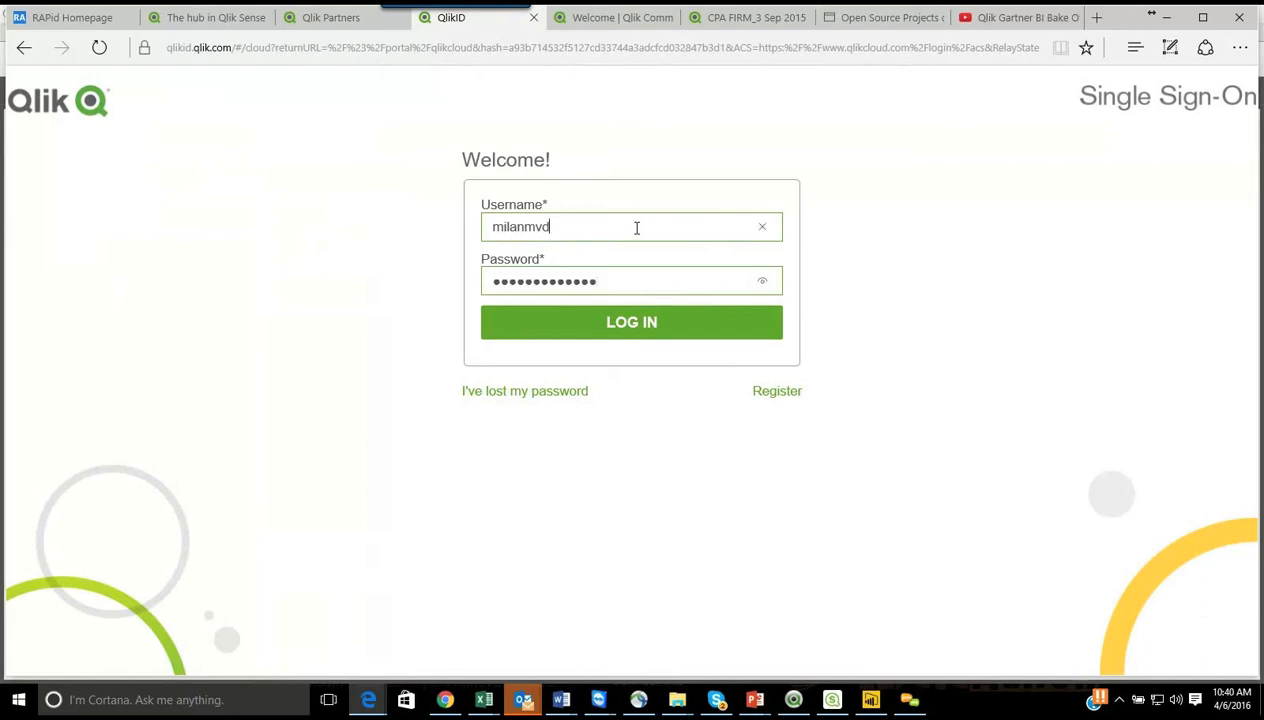
Step: Submit the Qlik single sign-on form, correct the account username, and log in to the Qlik Cloud Hub
key(Return)
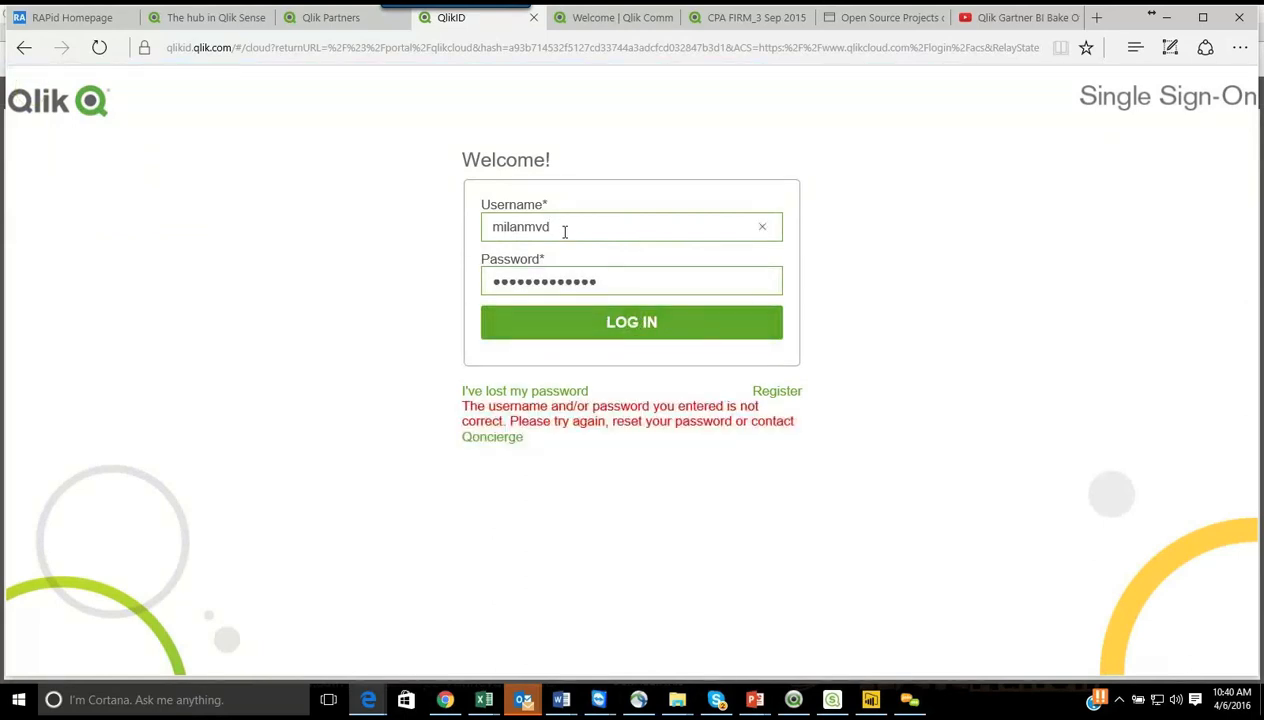
text(1)
click(609, 327)
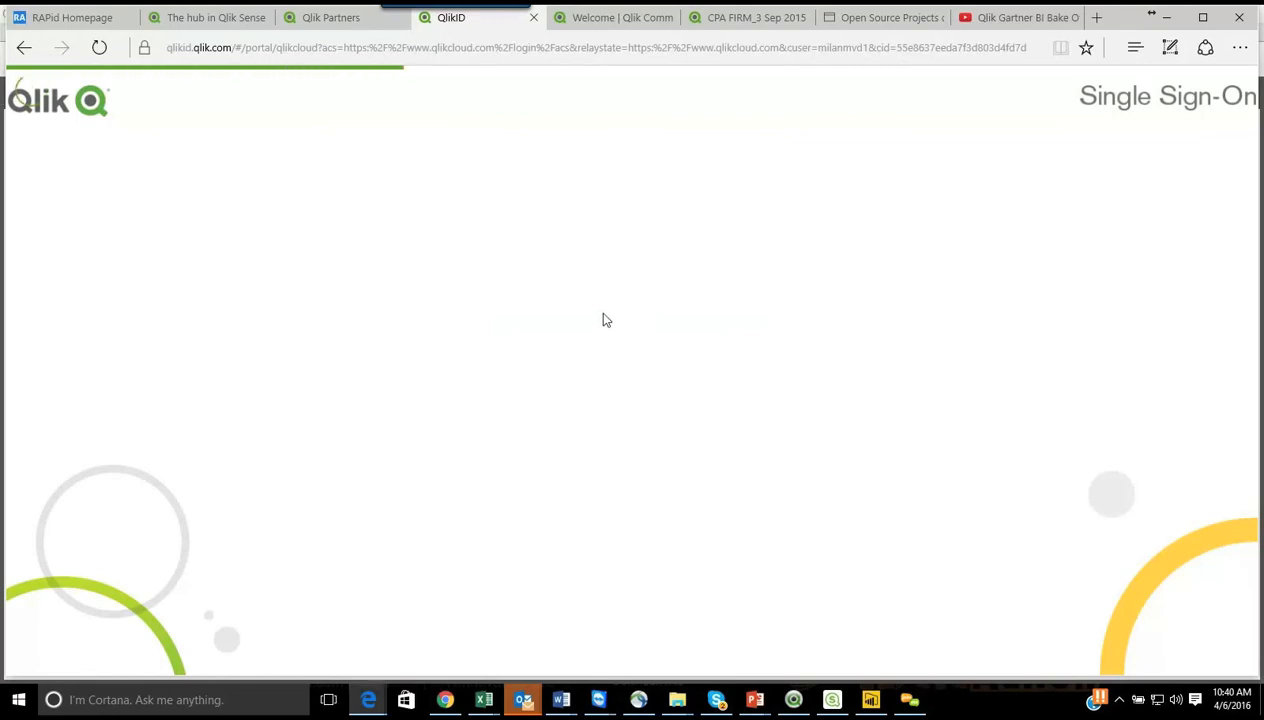
click(579, 310)
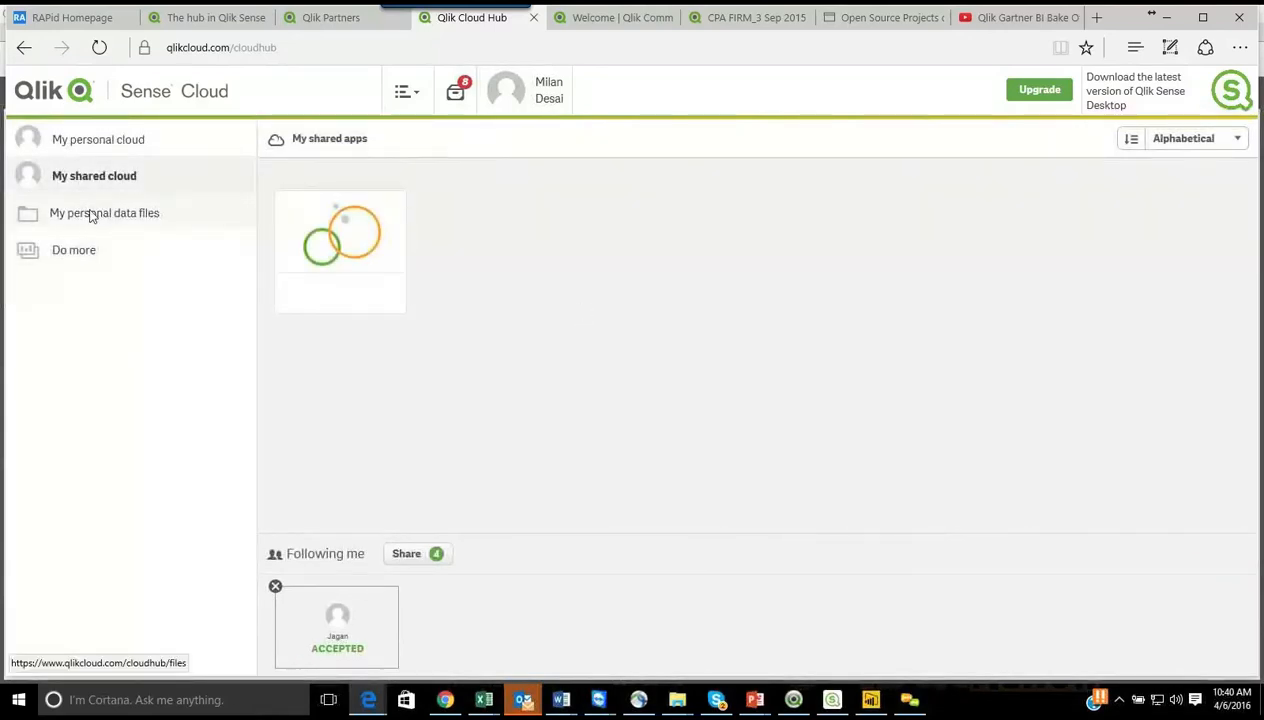
Step: Start importing a file into My personal data files and open the file chooser
click(90, 214)
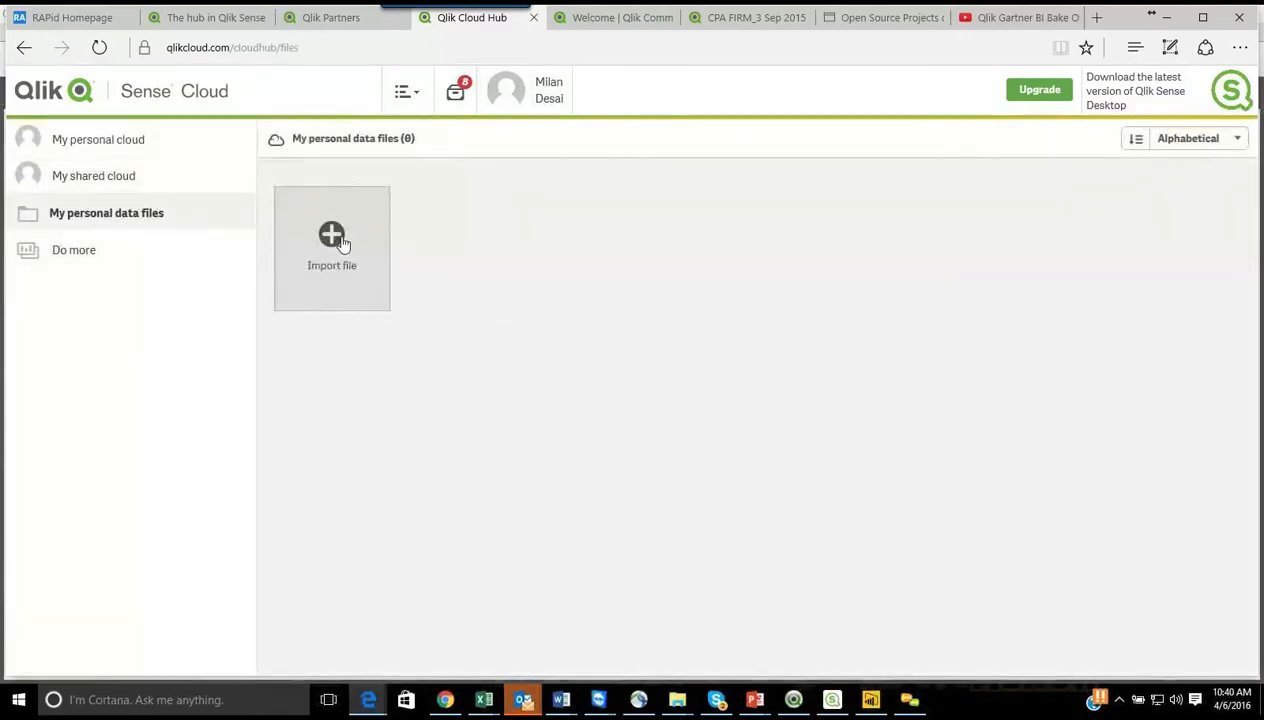
click(338, 239)
click(696, 312)
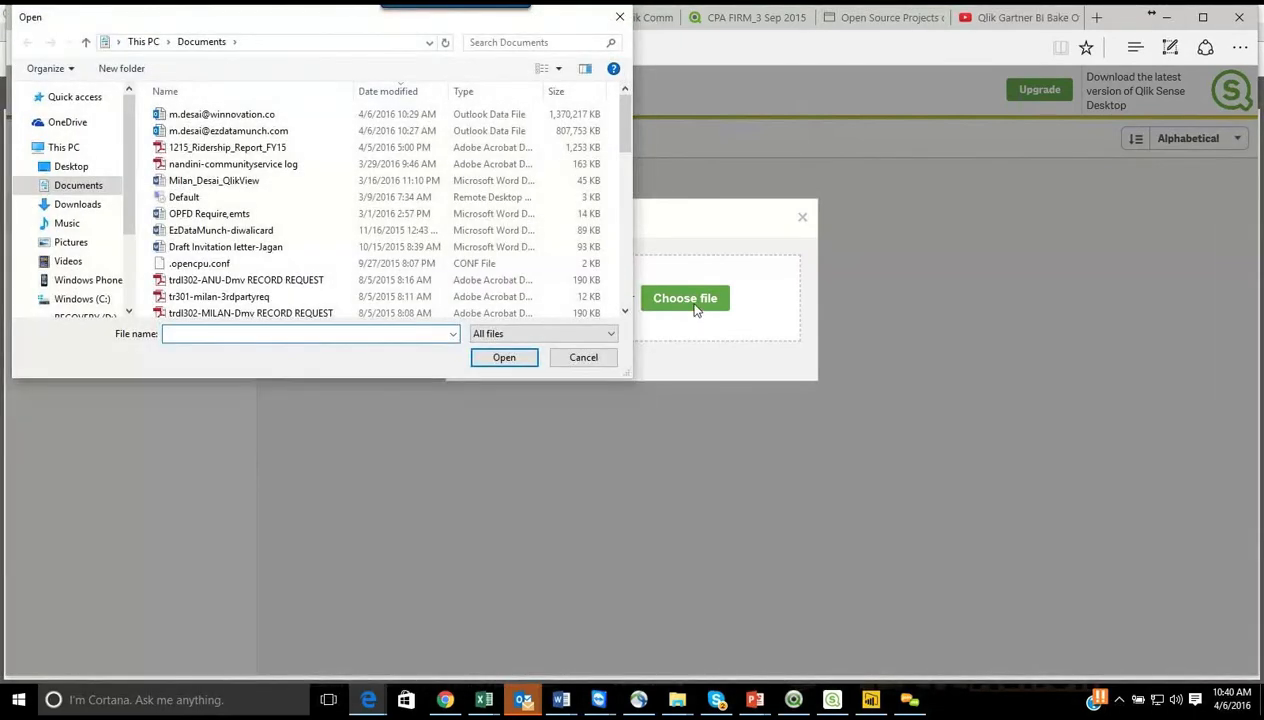
Step: Browse the C: drive through EzDataMunch, marketing and Webinars to the Power BI Vs Qlik folder, looking for the app file
click(100, 297)
scroll(217, 292, down, 2)
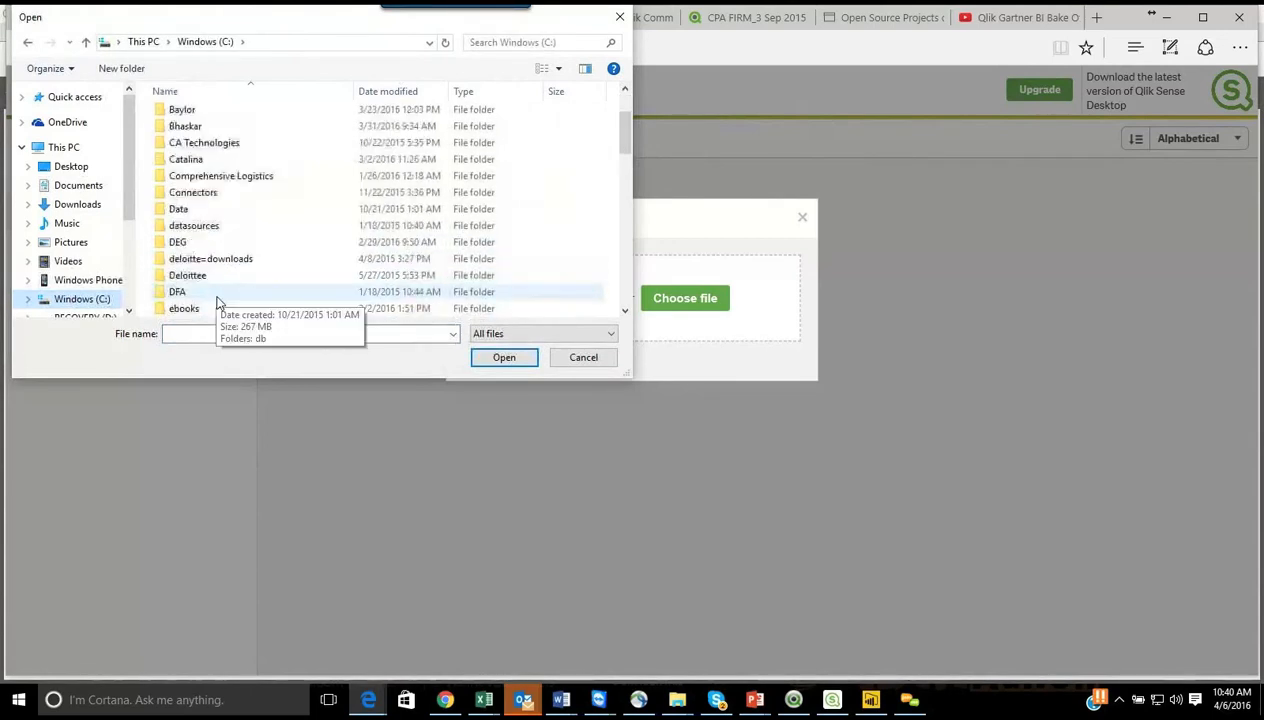
scroll(214, 292, down, 2)
double_click(211, 274)
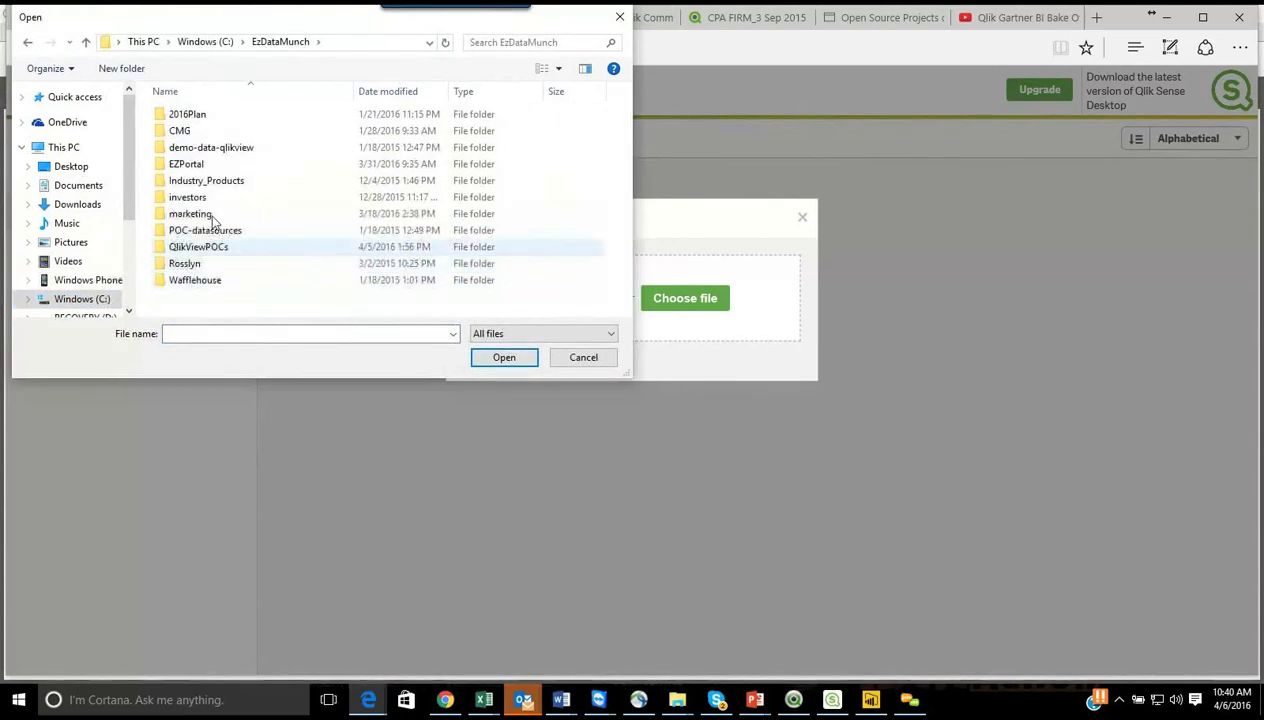
double_click(208, 214)
scroll(213, 230, down, 4)
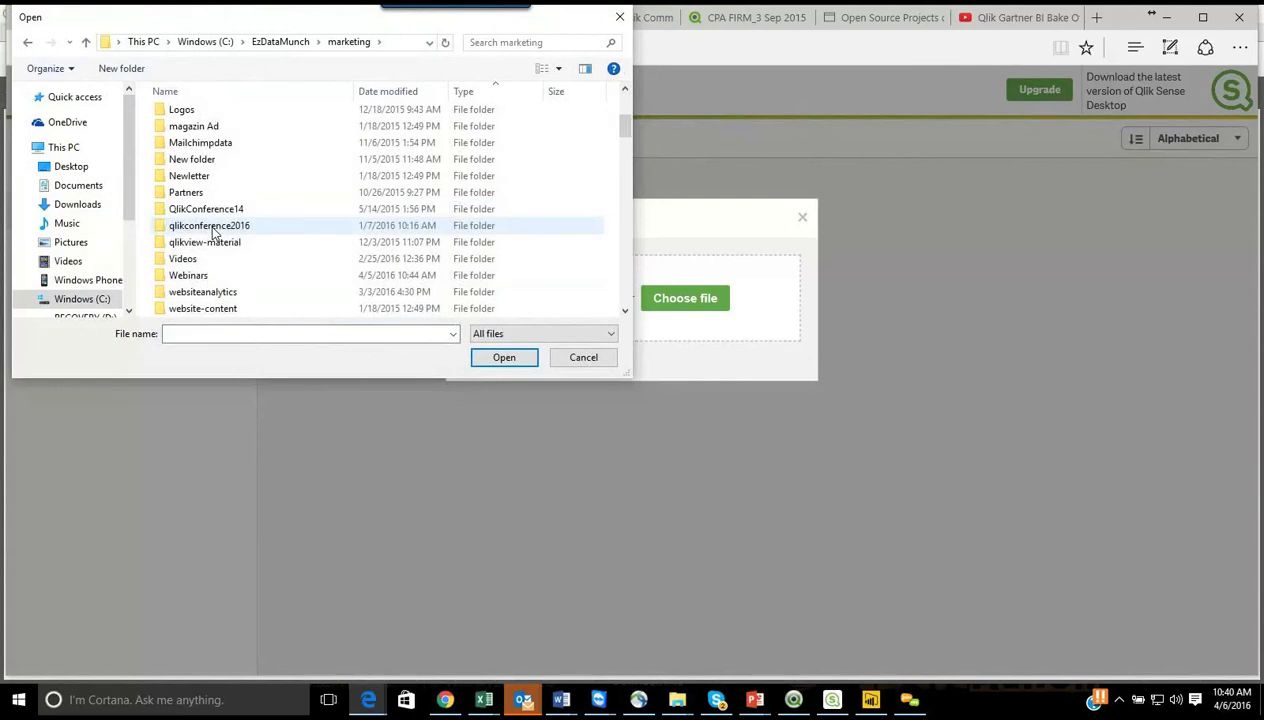
double_click(203, 277)
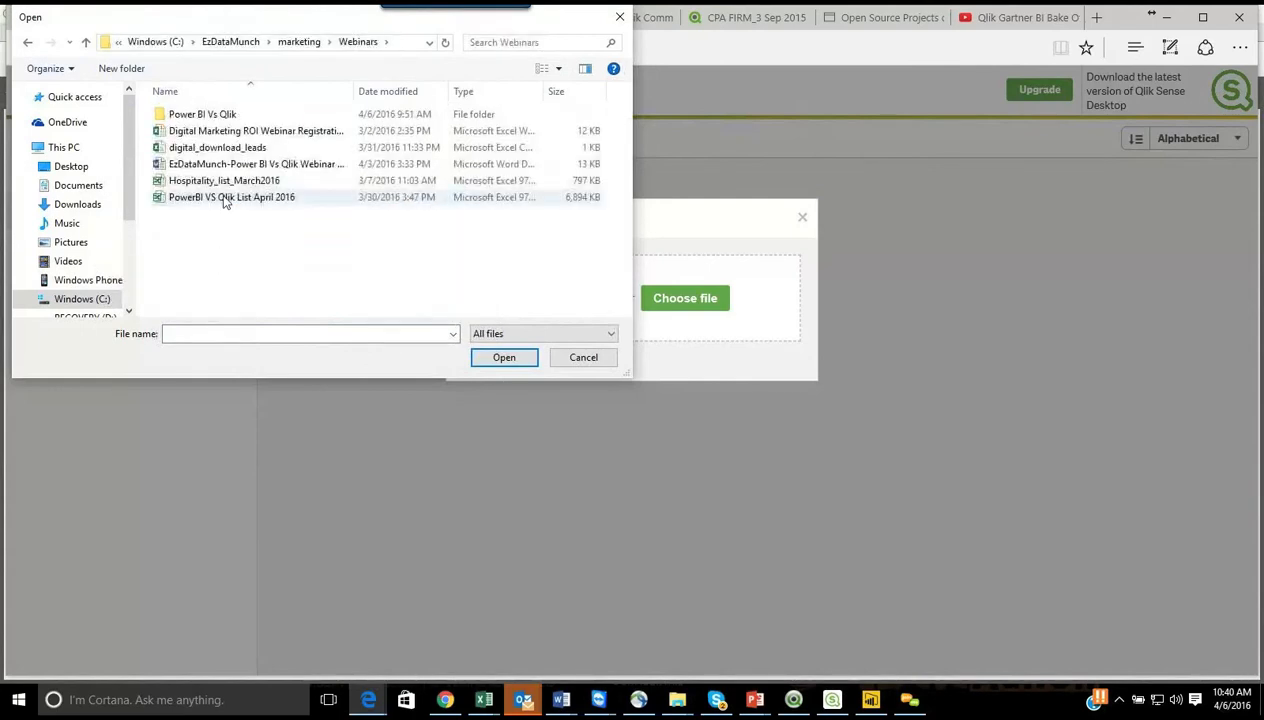
click(204, 117)
click(203, 117)
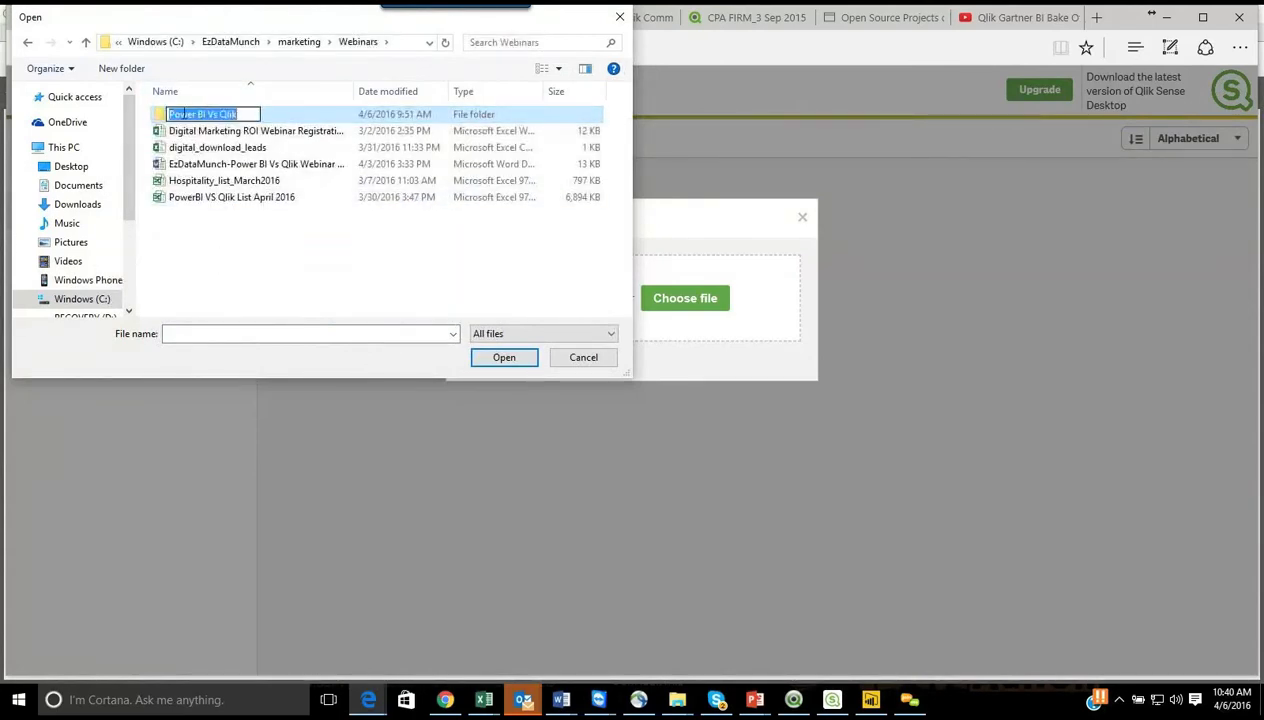
double_click(203, 117)
scroll(200, 245, down, 1)
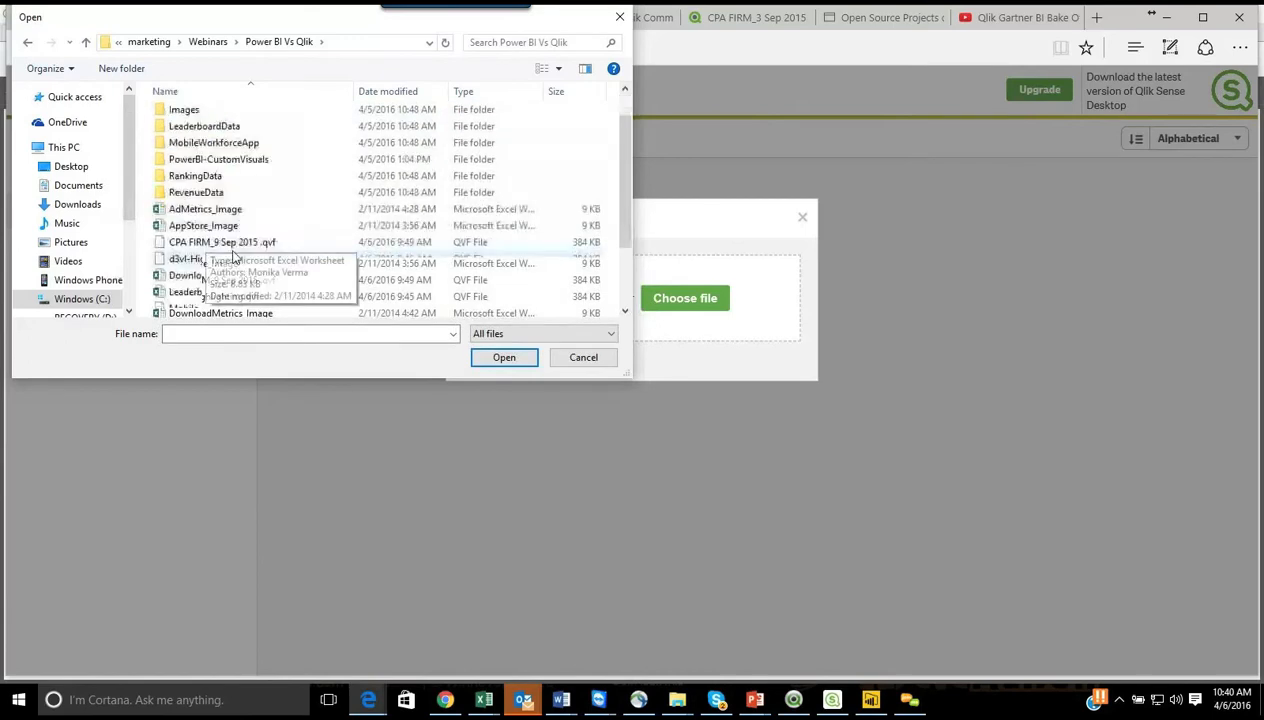
scroll(310, 279, down, 2)
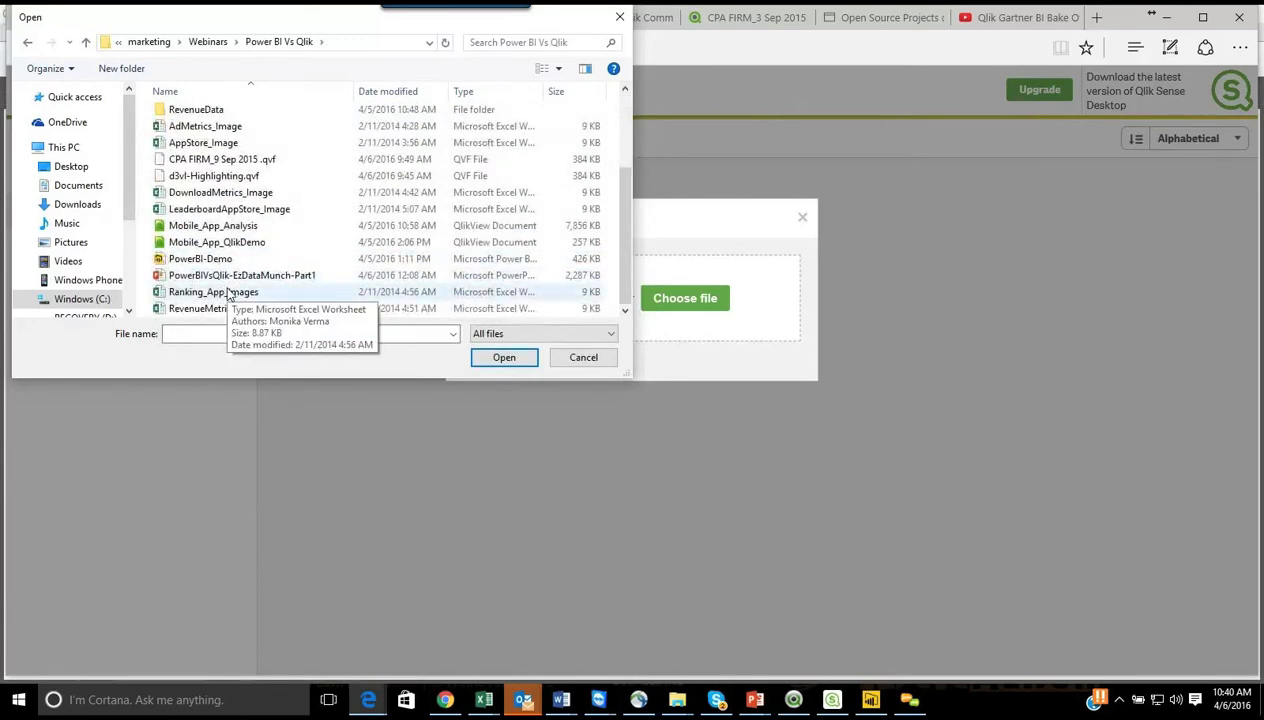
scroll(228, 290, up, 3)
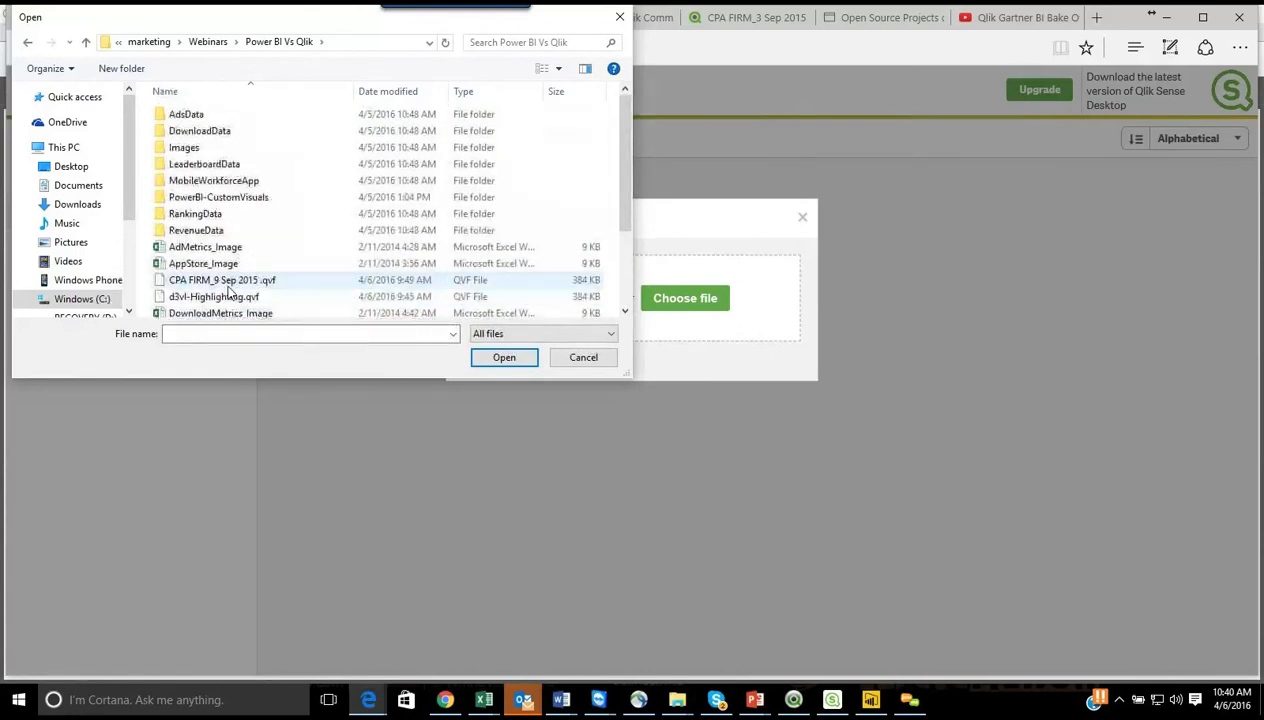
Step: Try to upload MobileApp_Demo.qvf from the Documents > Qlik > Sense > Apps folder as a personal data file, and close the upload dialog
click(87, 193)
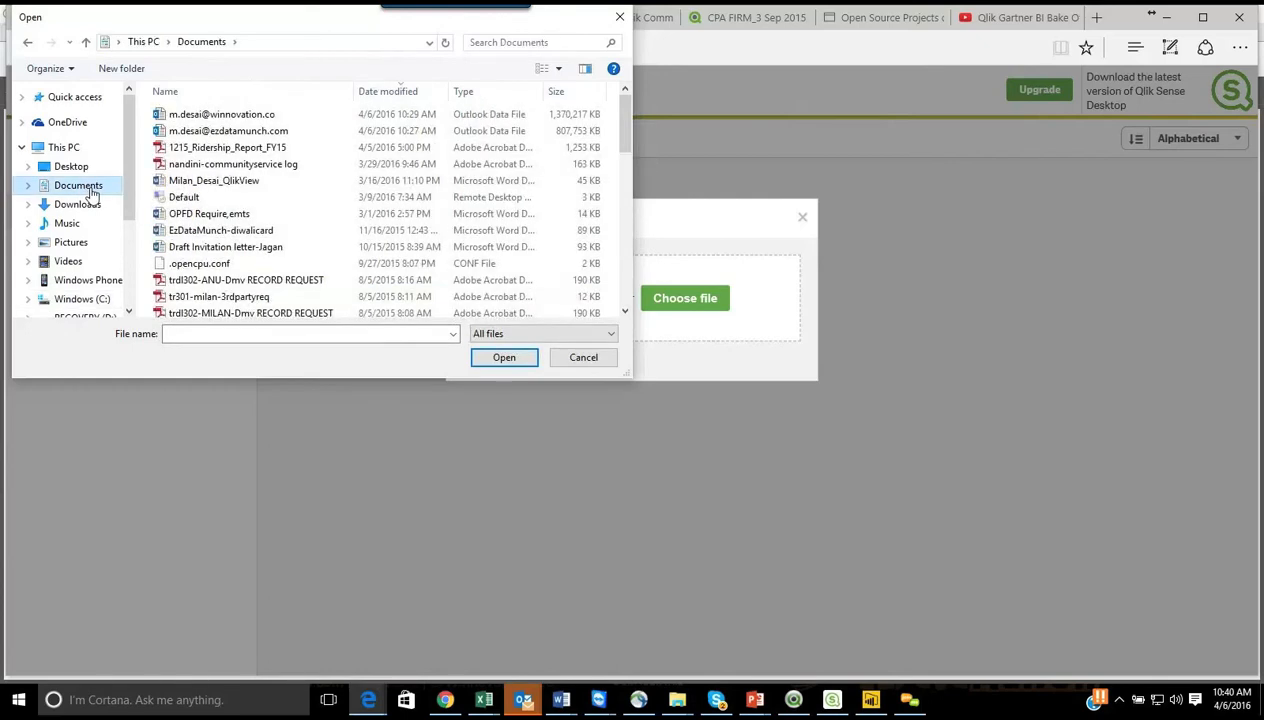
click(236, 43)
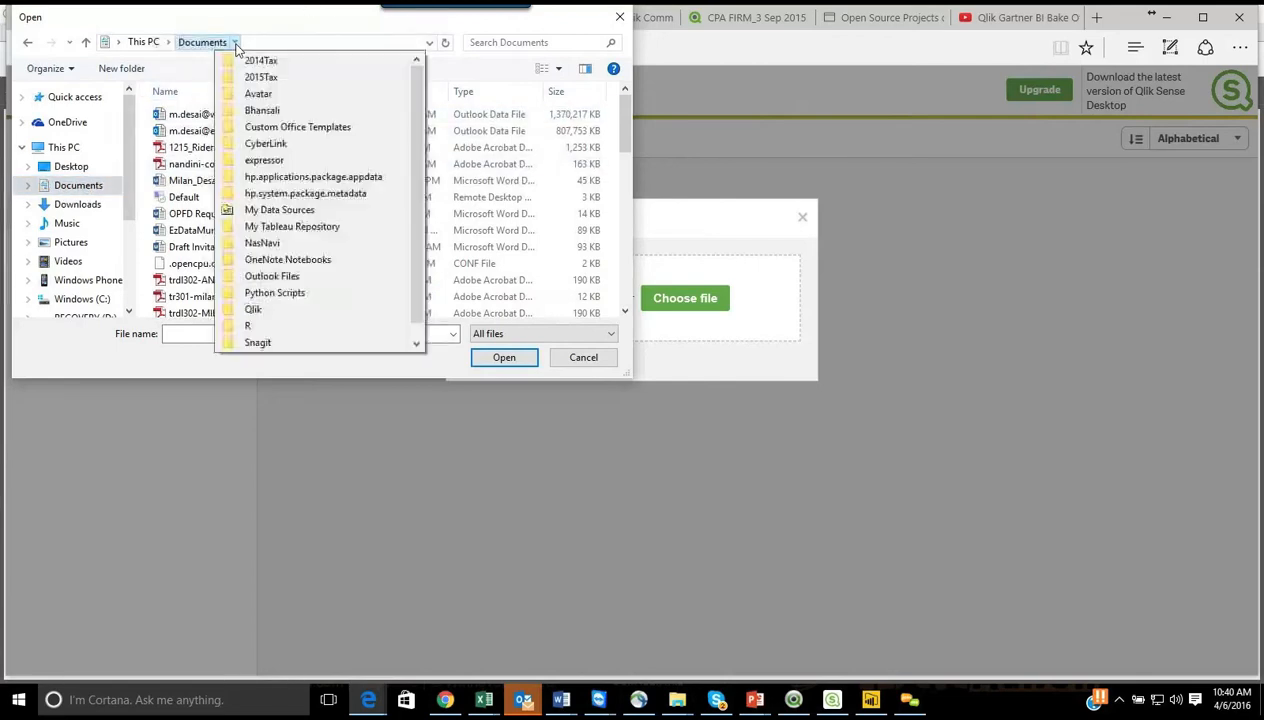
click(255, 309)
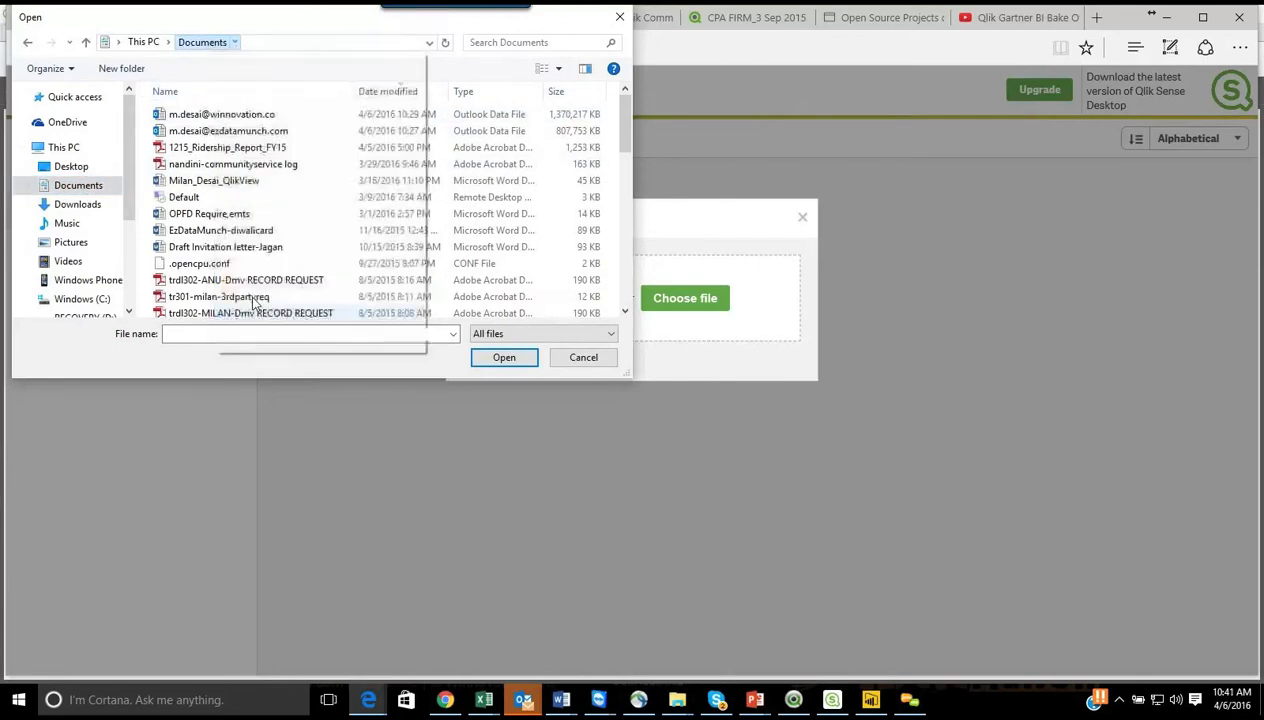
double_click(185, 140)
click(187, 118)
double_click(187, 118)
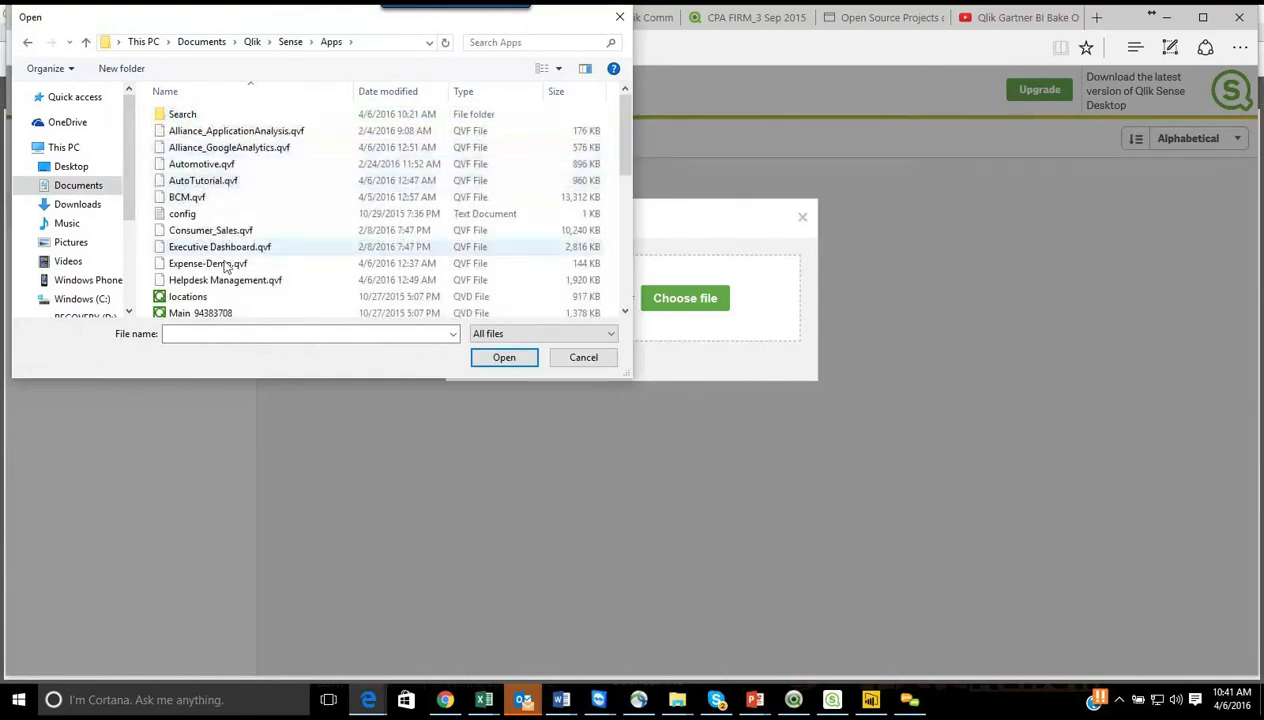
scroll(238, 290, down, 7)
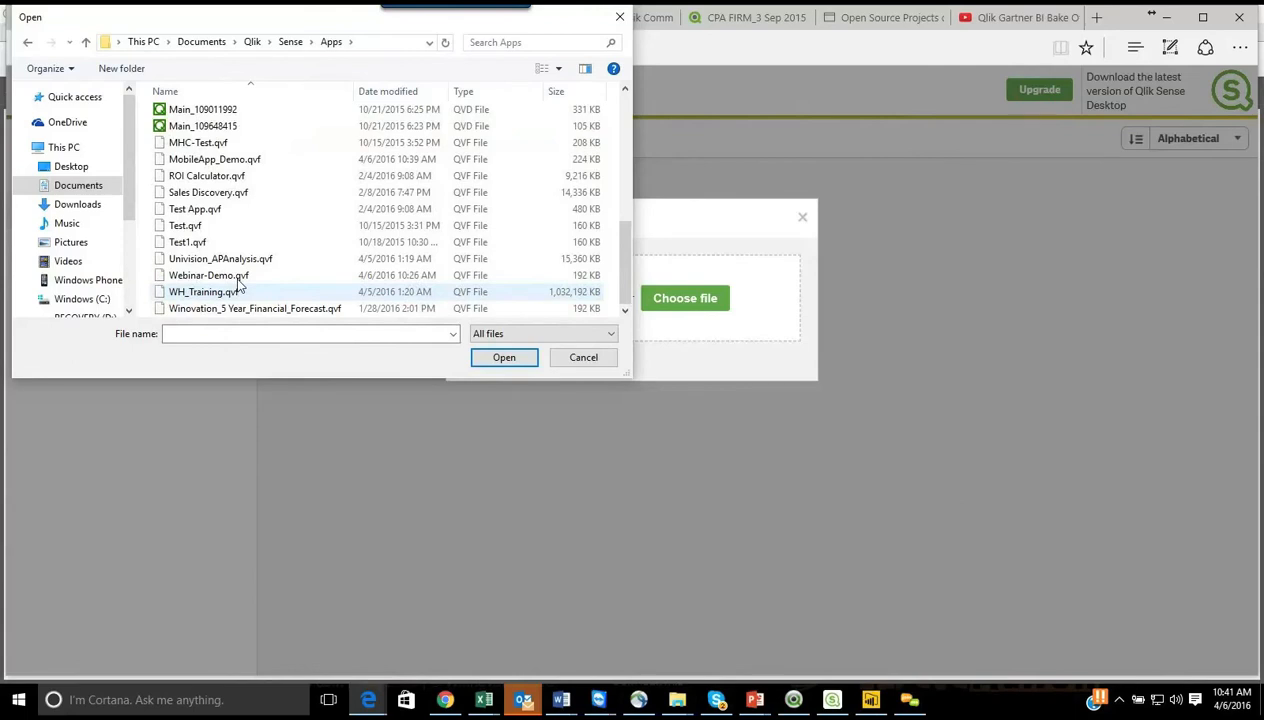
click(230, 160)
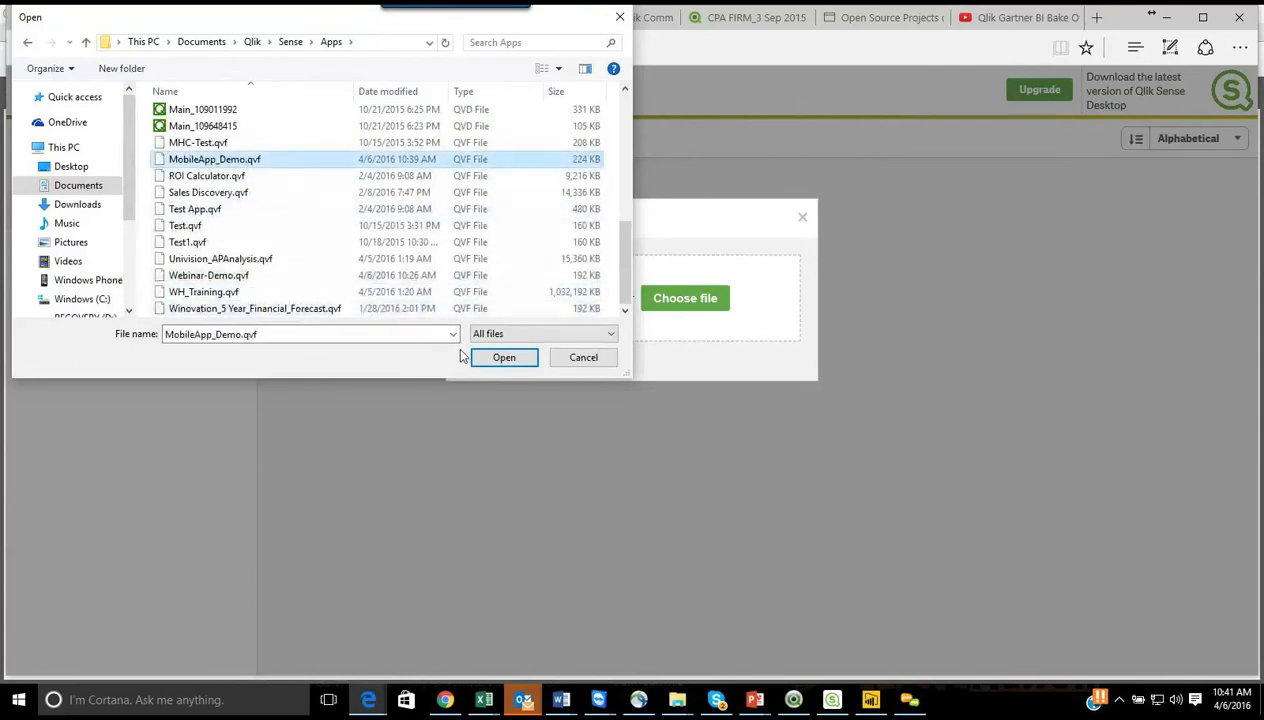
click(496, 358)
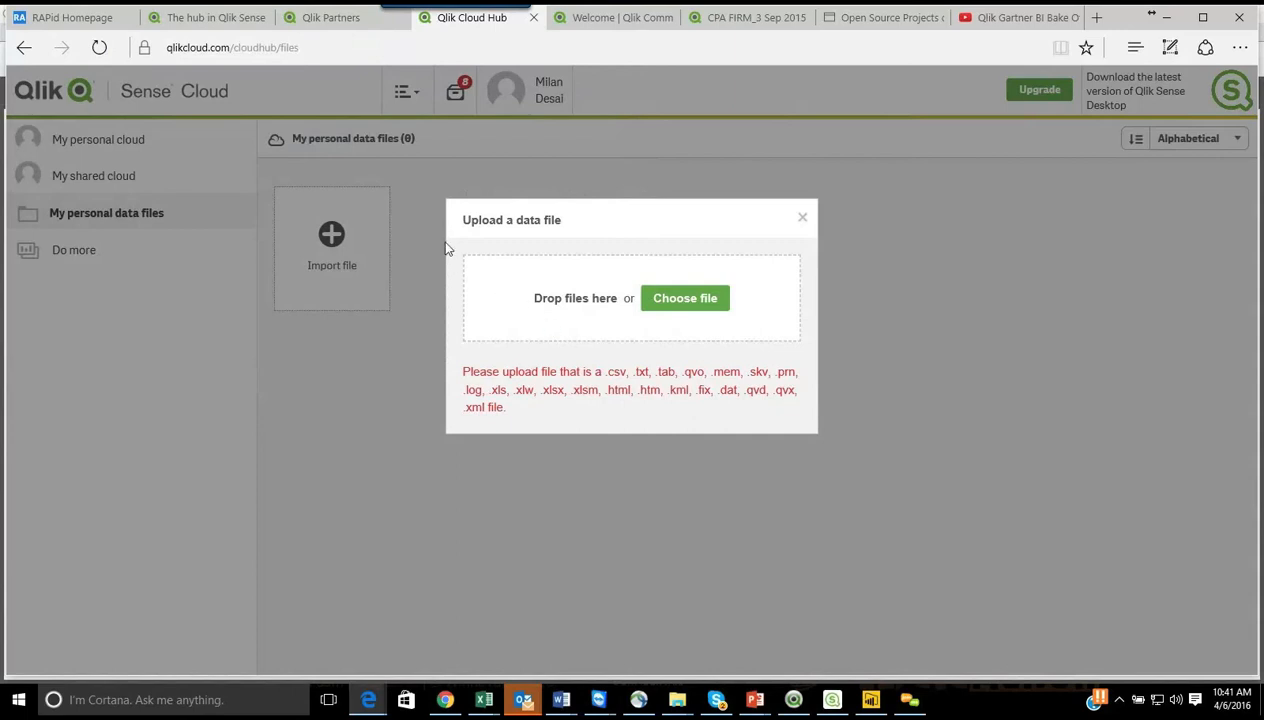
click(366, 334)
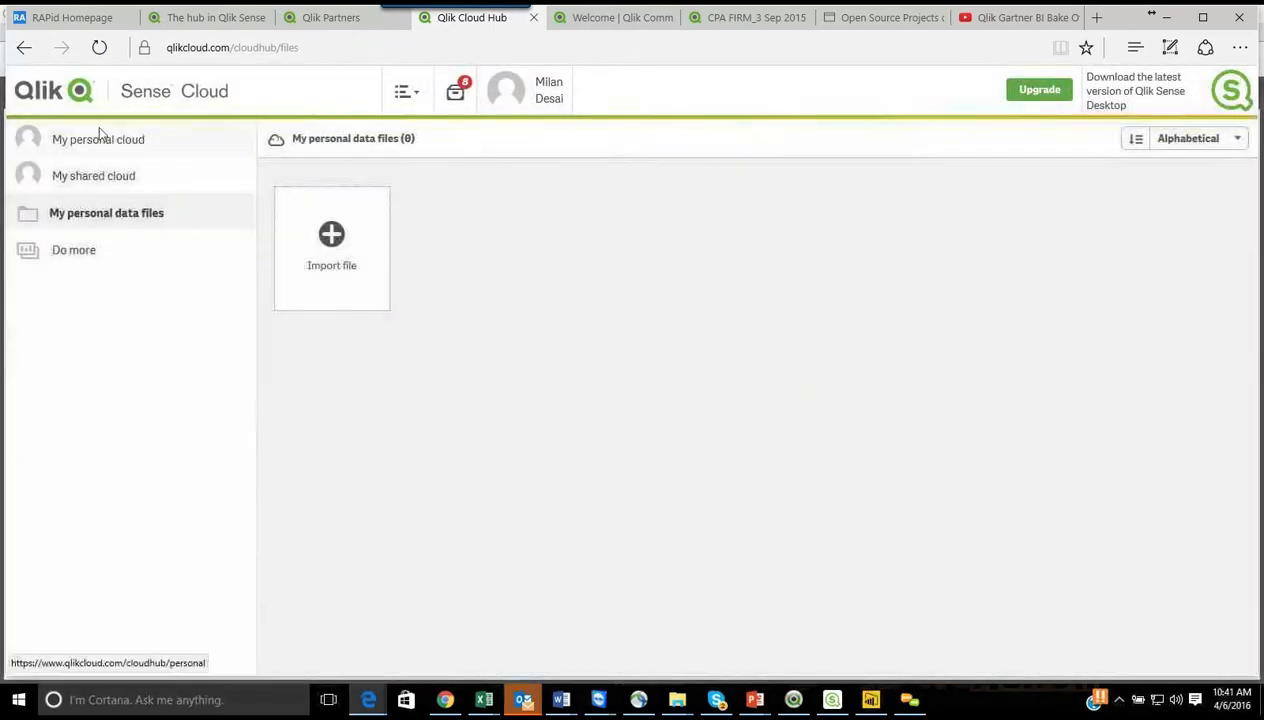
Step: Upload MobileApp_Demo.qvf as a new app in My personal cloud and close the New app dialog
click(99, 145)
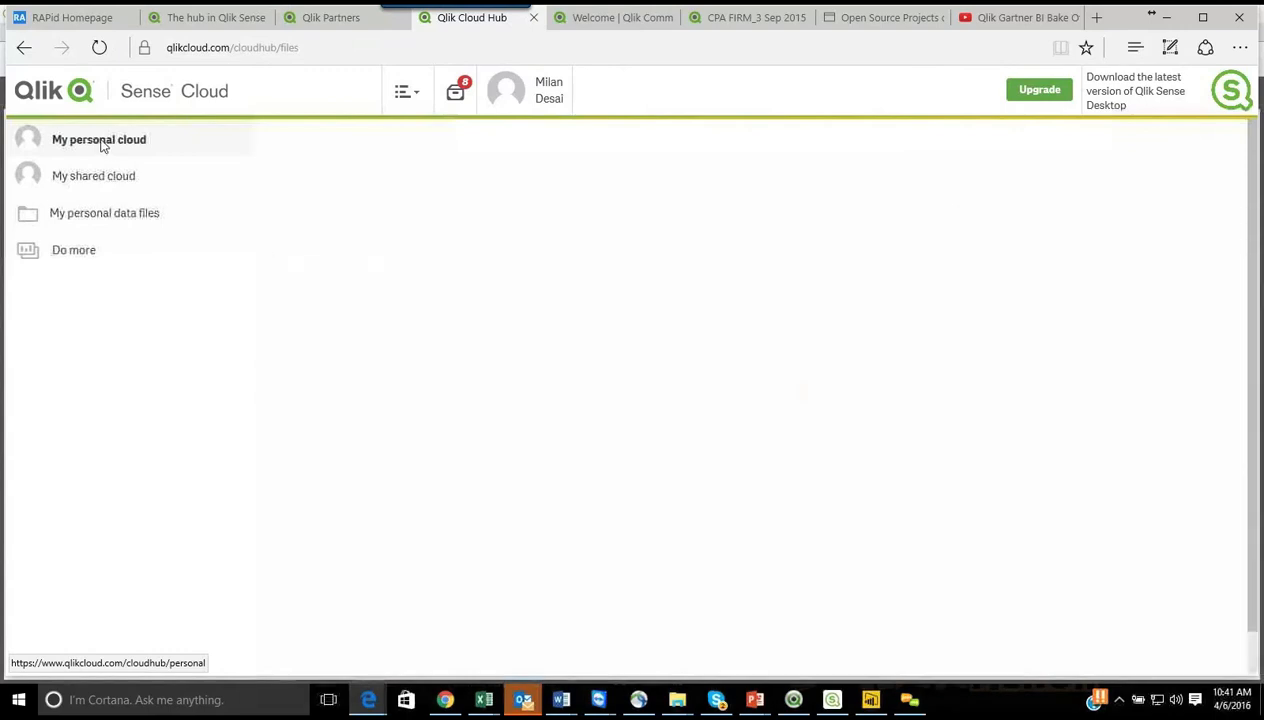
click(312, 232)
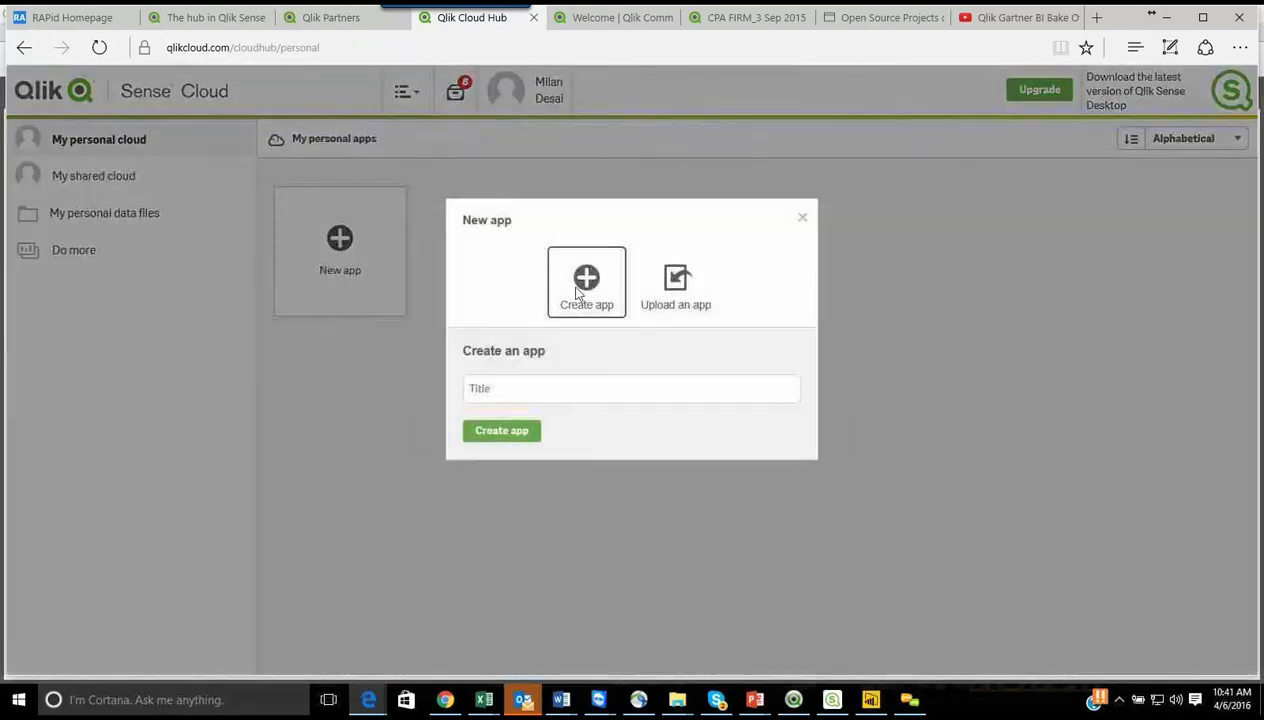
click(672, 300)
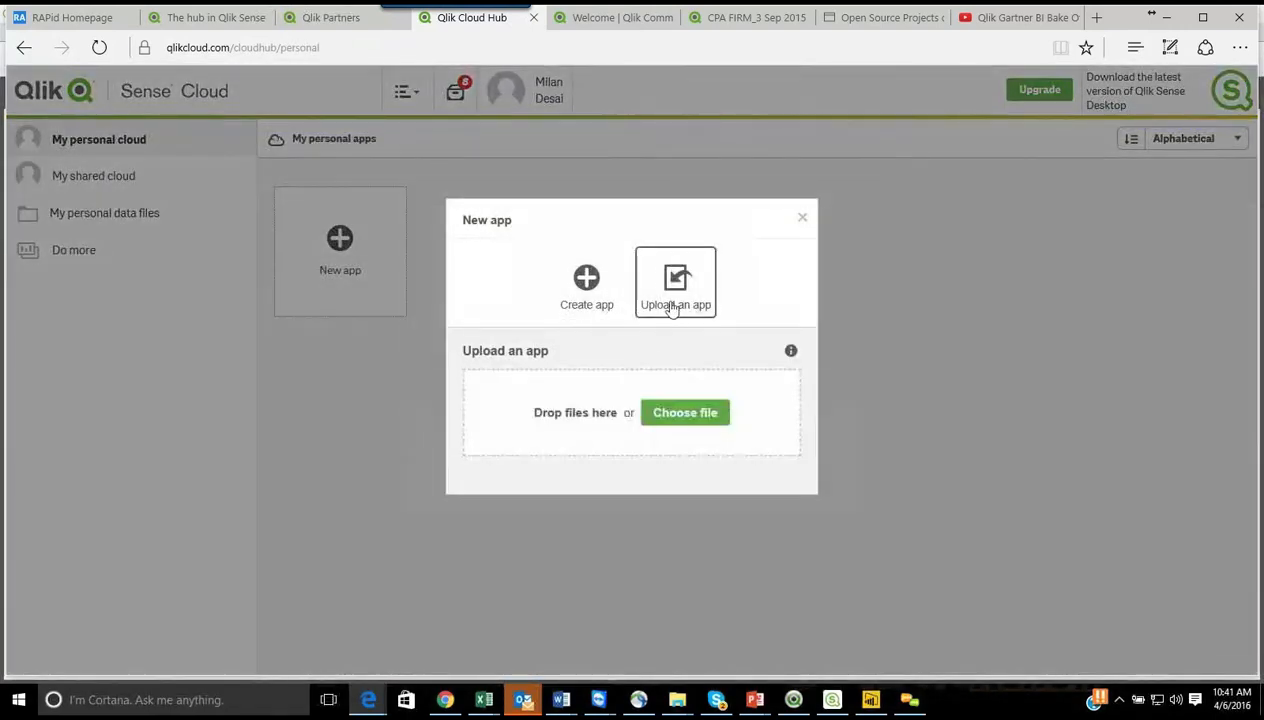
click(668, 414)
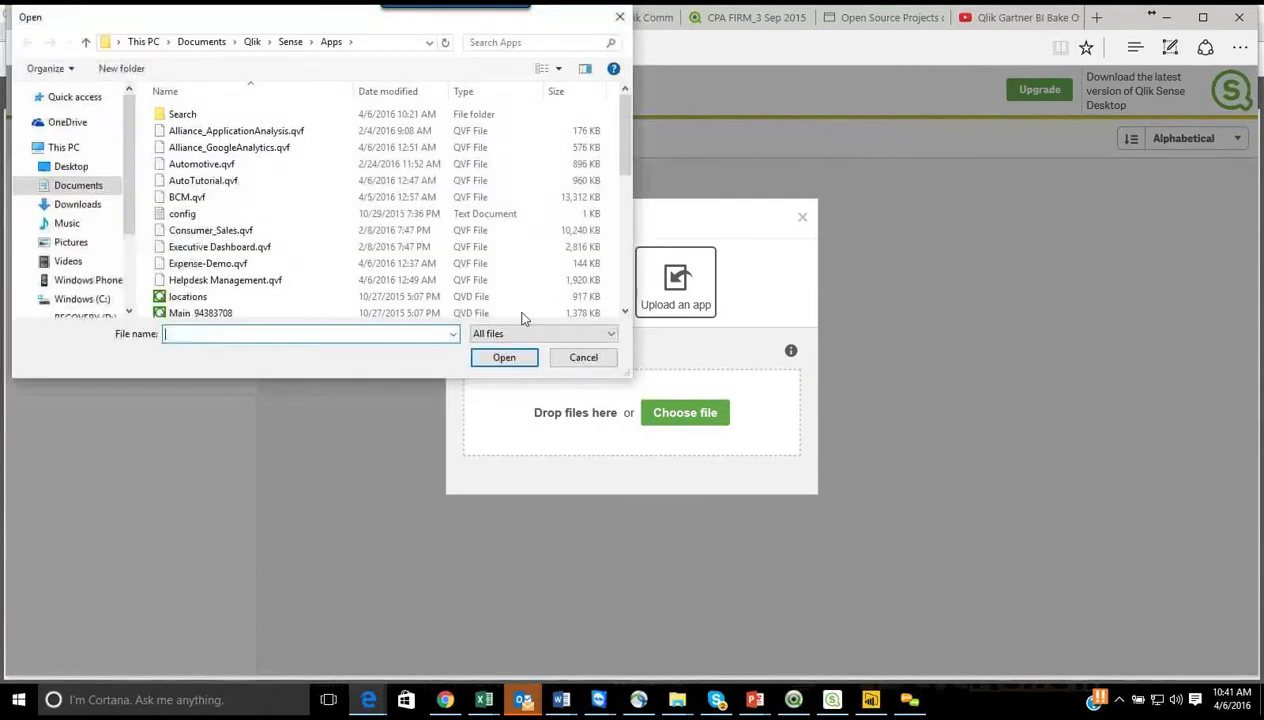
scroll(222, 270, down, 5)
click(225, 259)
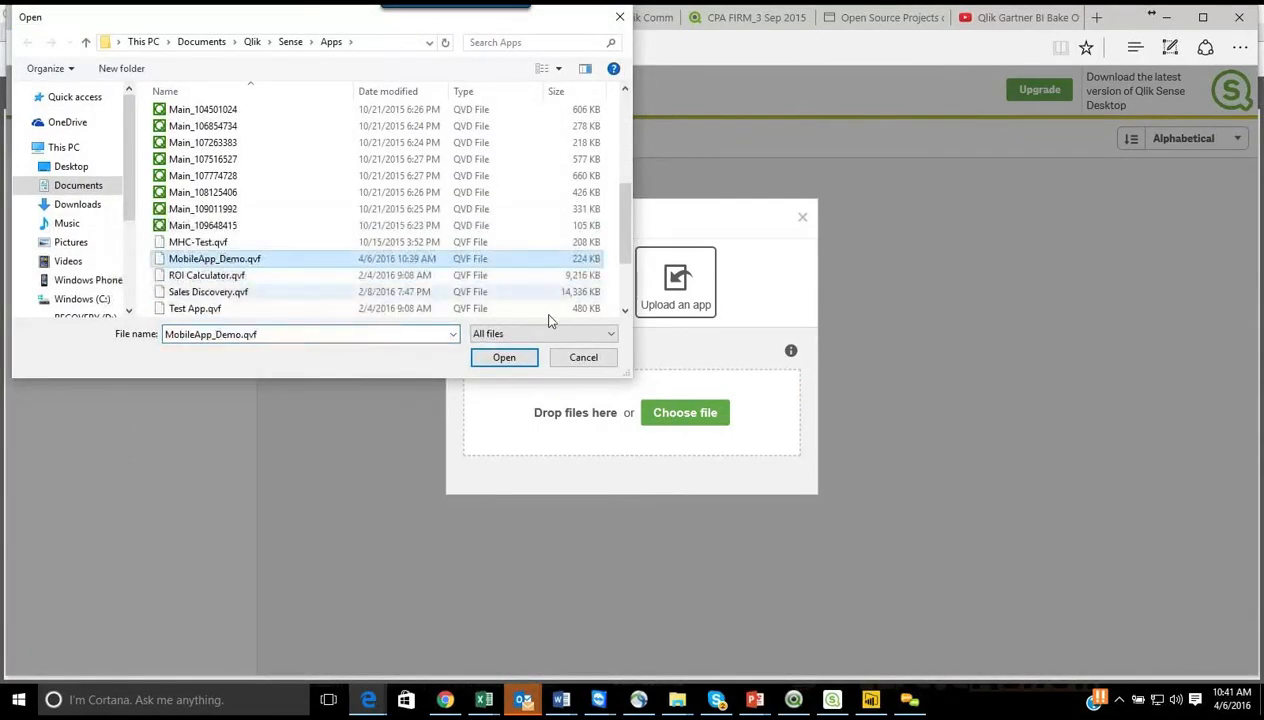
click(504, 357)
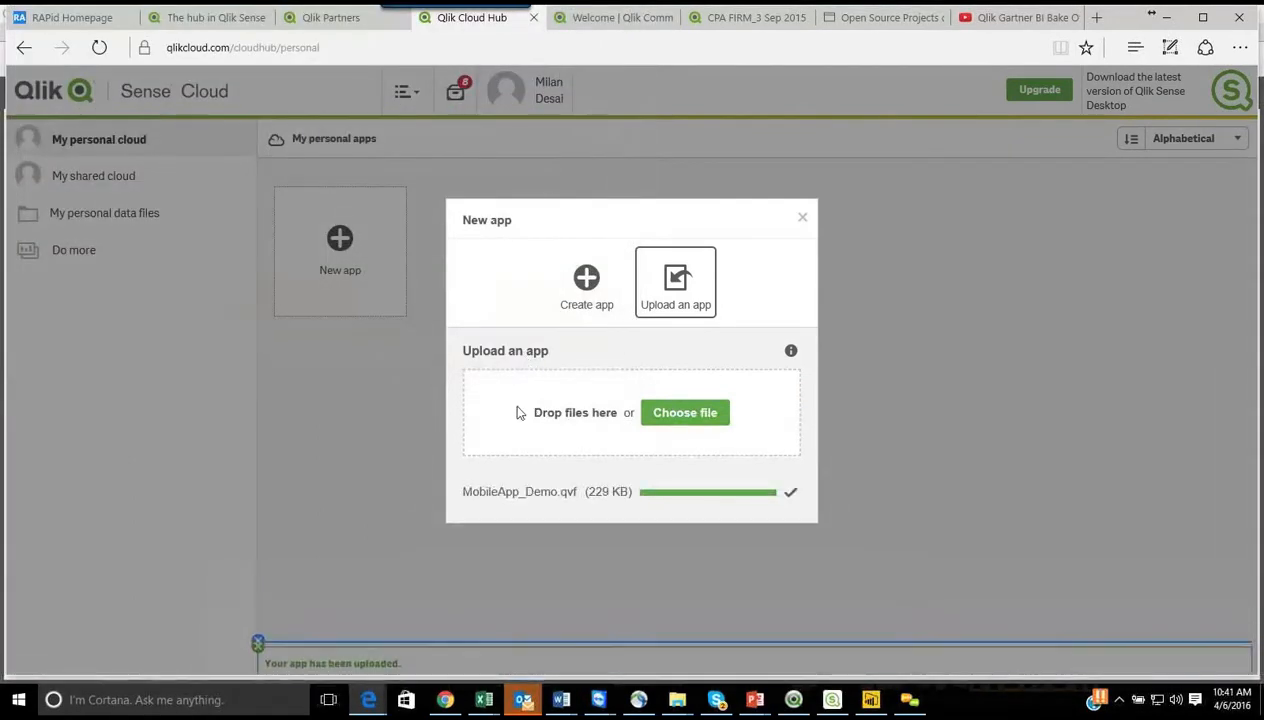
click(801, 220)
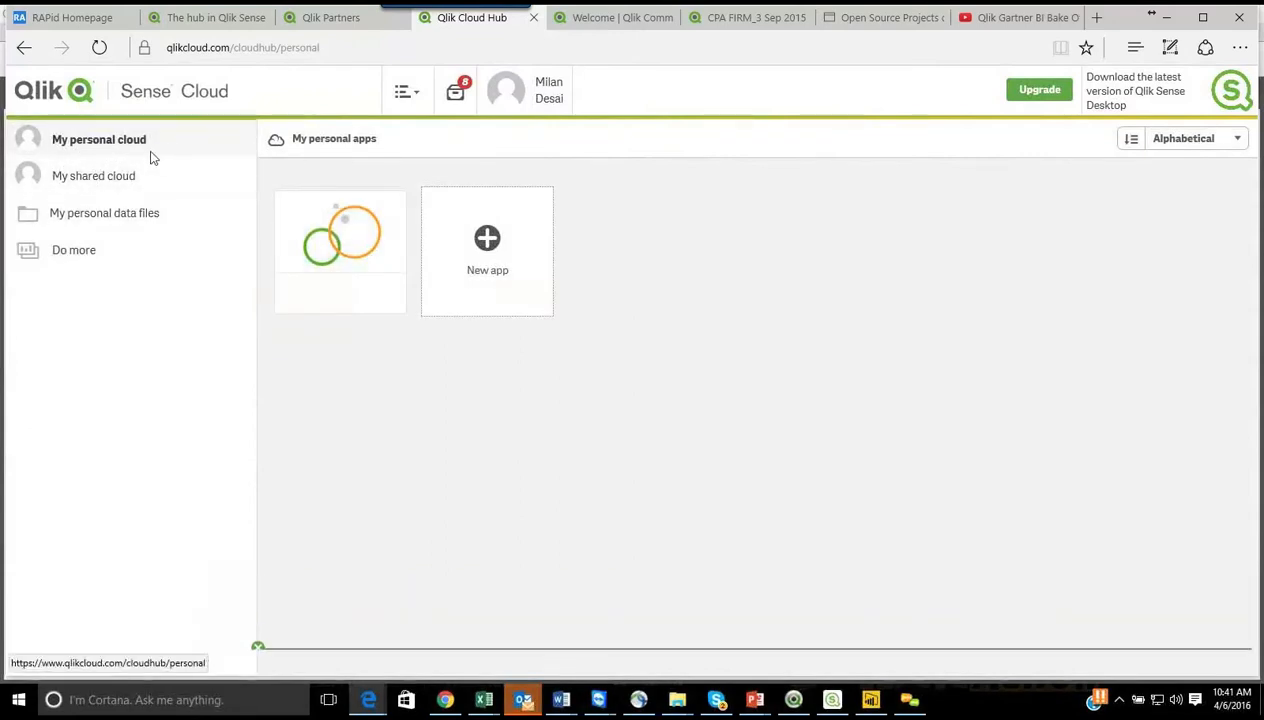
Step: Try to open the uploaded MobileApp_Demo app, reload its page once, and close its tab
click(334, 227)
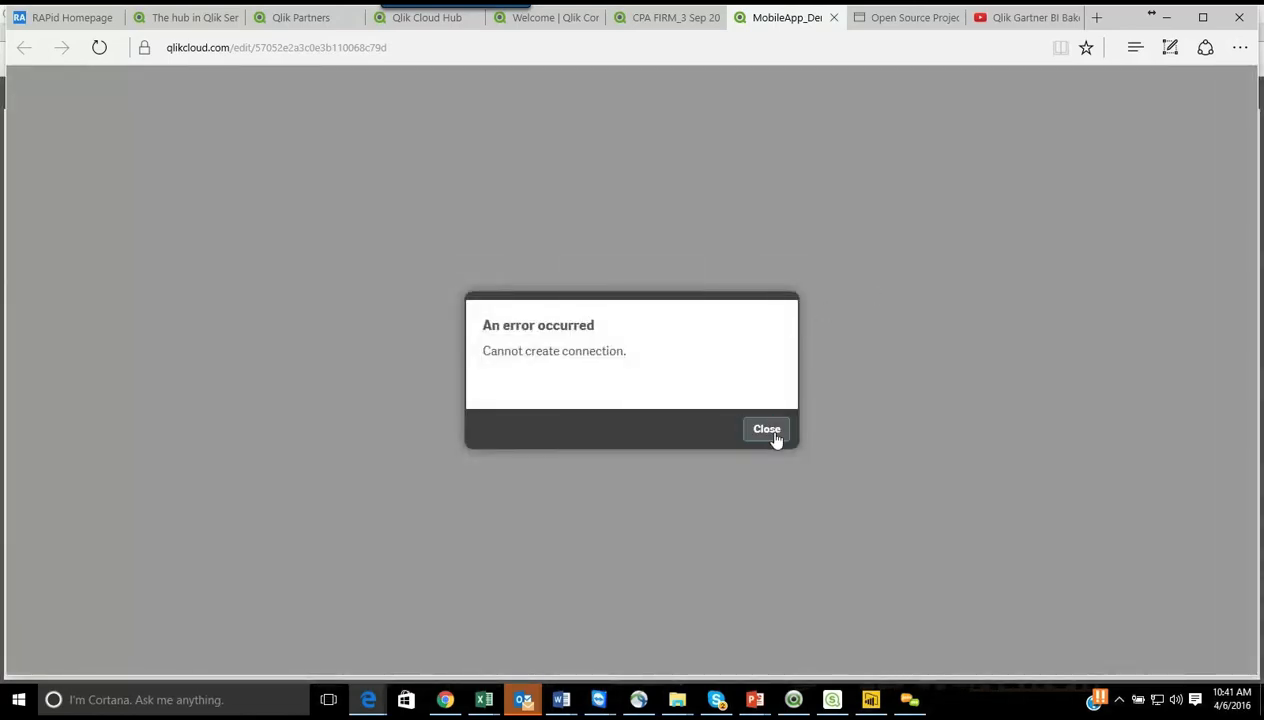
click(767, 430)
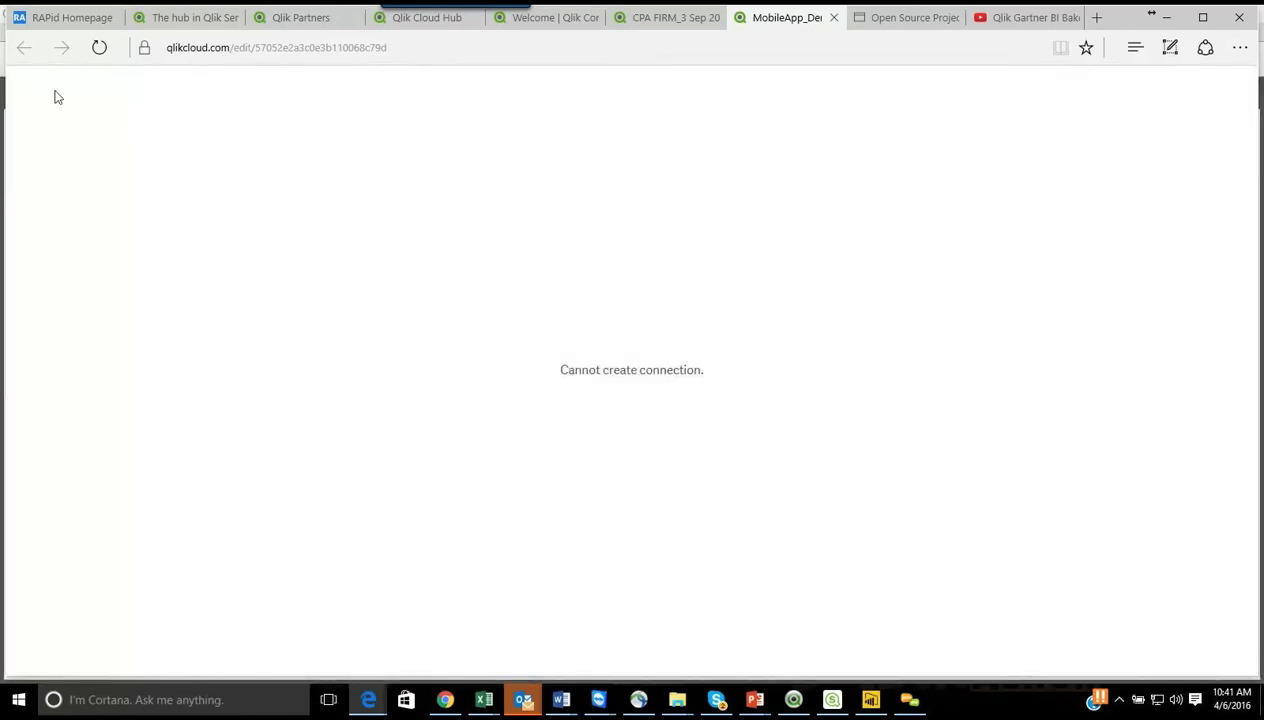
click(99, 47)
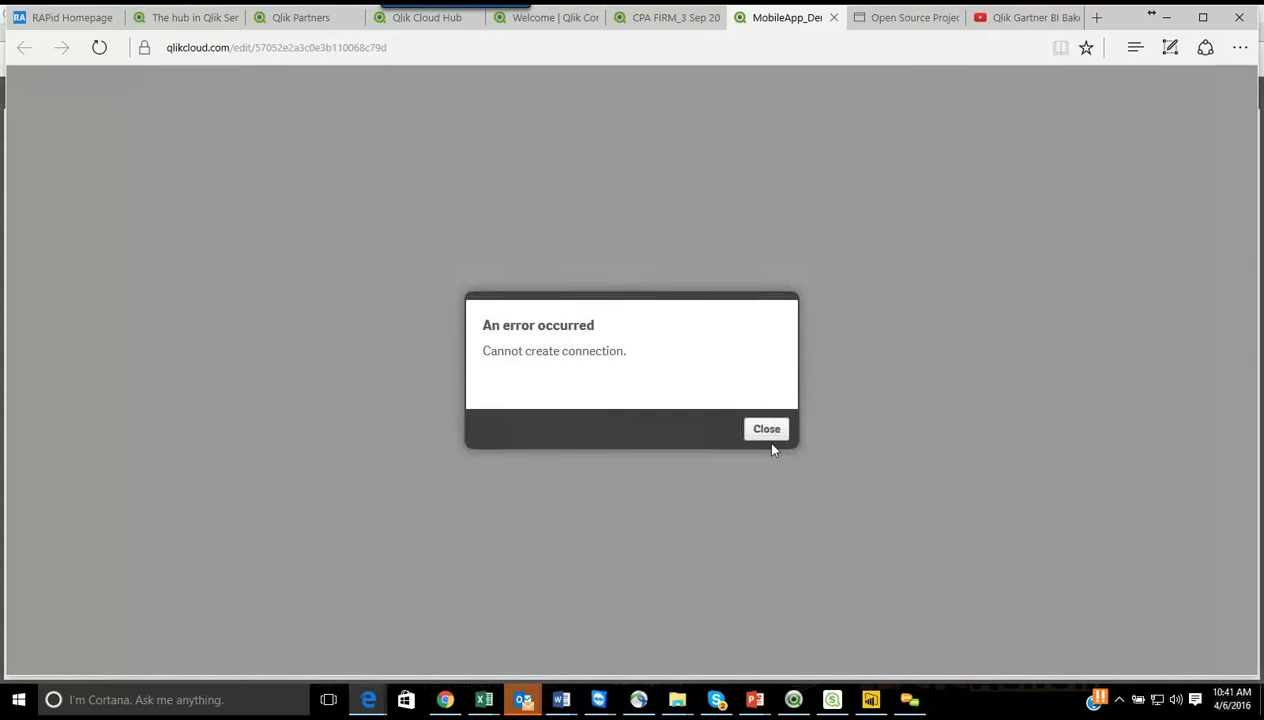
click(766, 430)
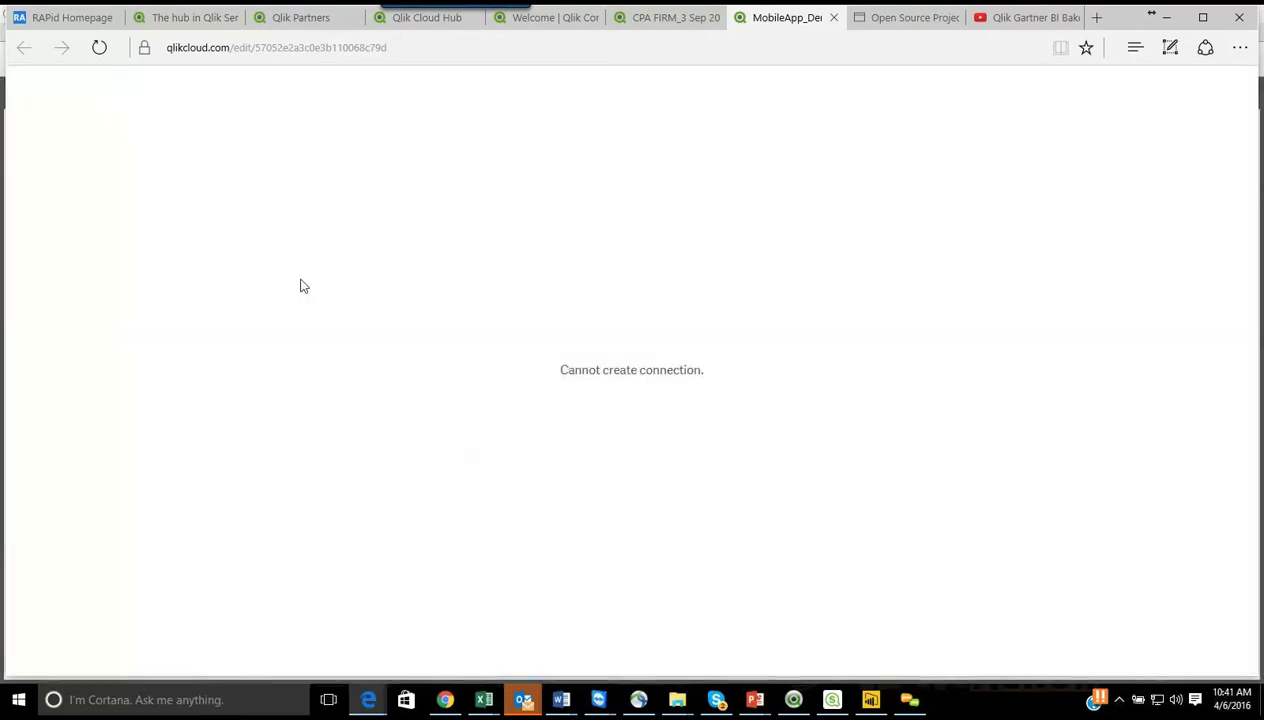
click(834, 18)
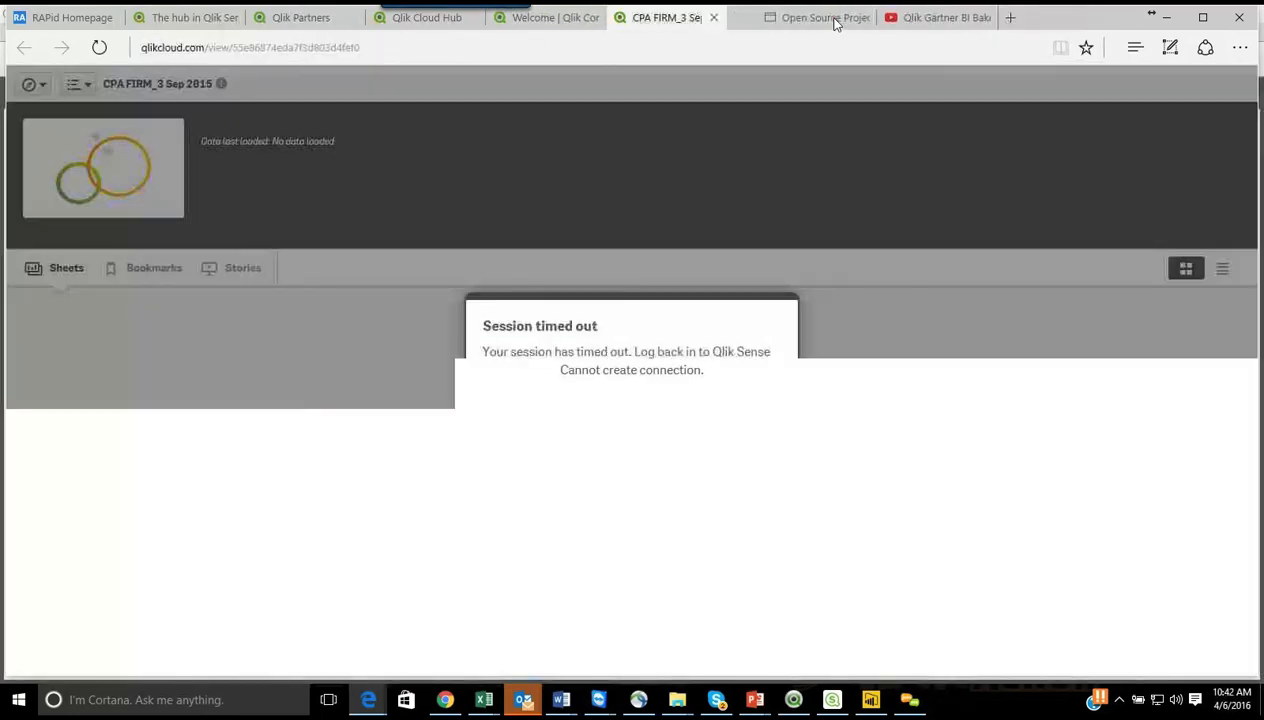
Step: Dismiss the session timeout message on the CPA FIRM_3 Sep 2015 page and switch to Power BI Desktop
click(775, 428)
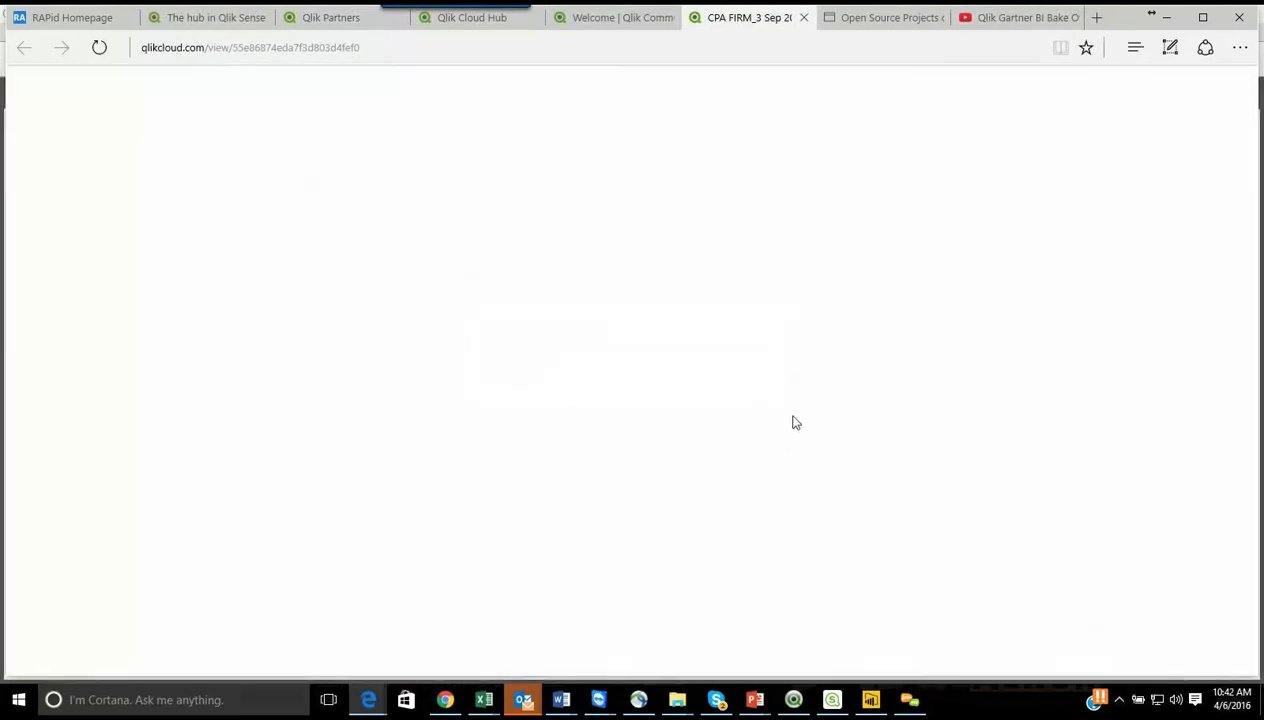
click(883, 705)
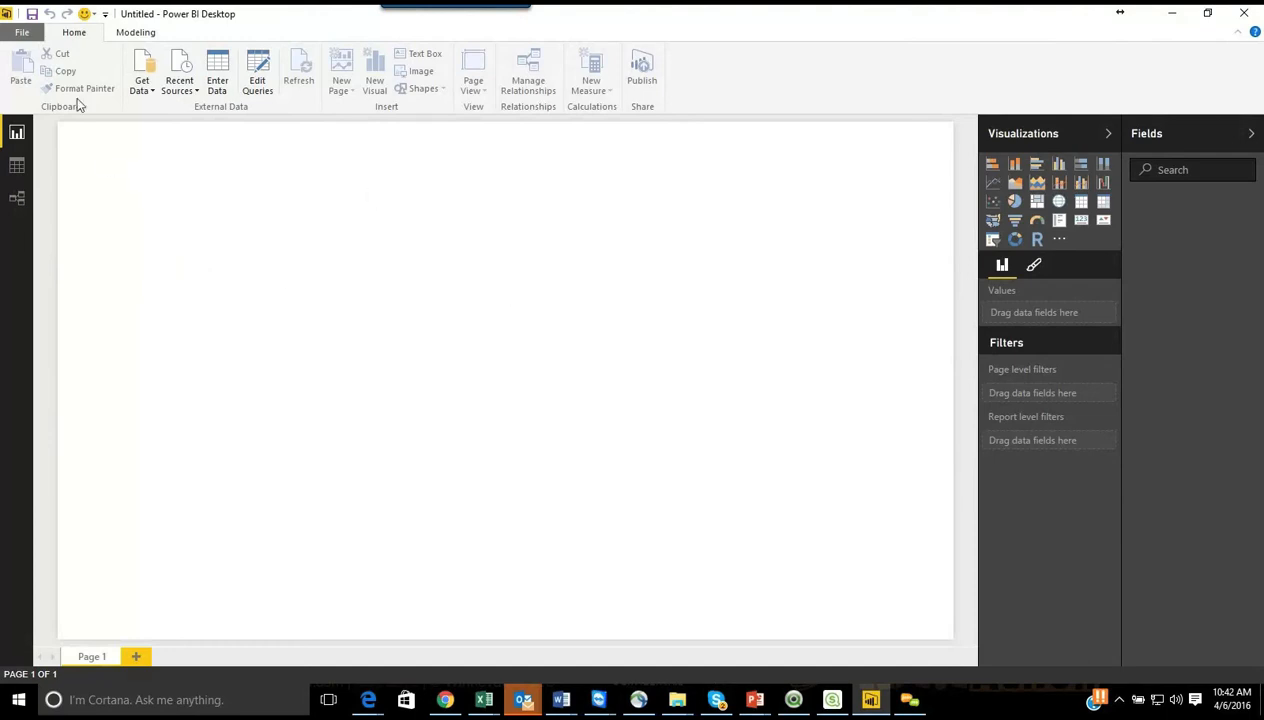
click(22, 33)
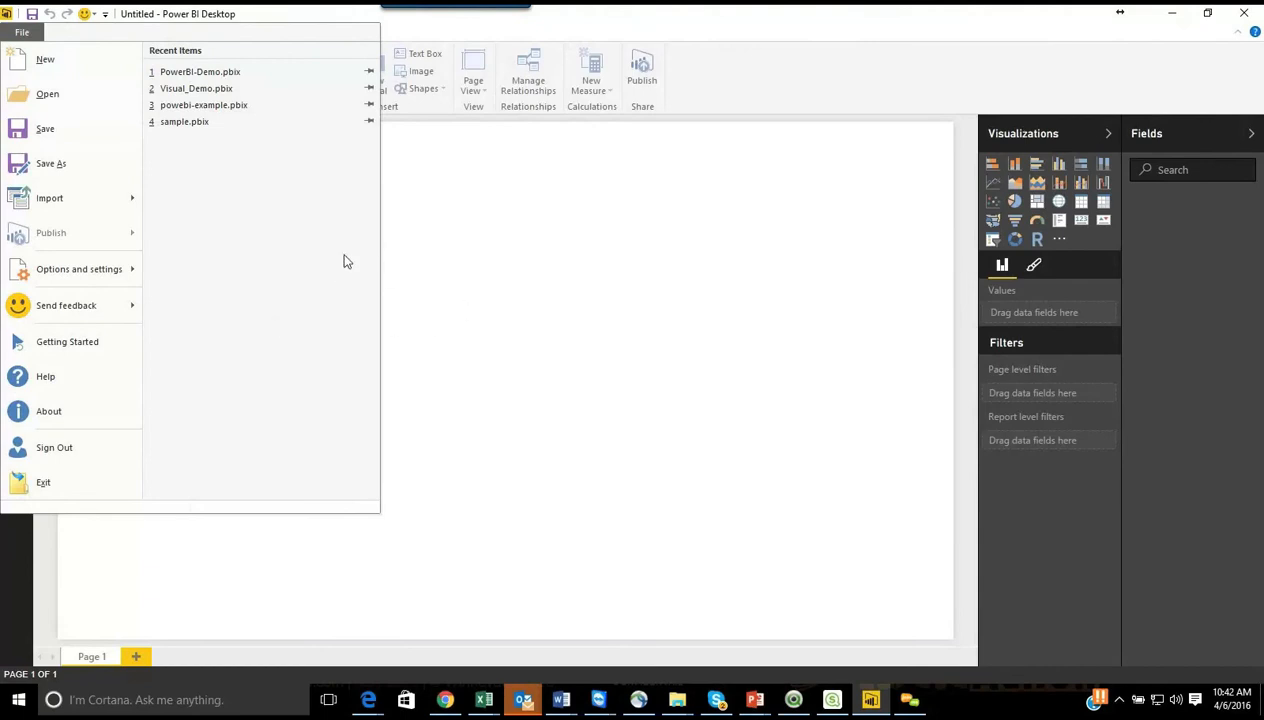
click(624, 332)
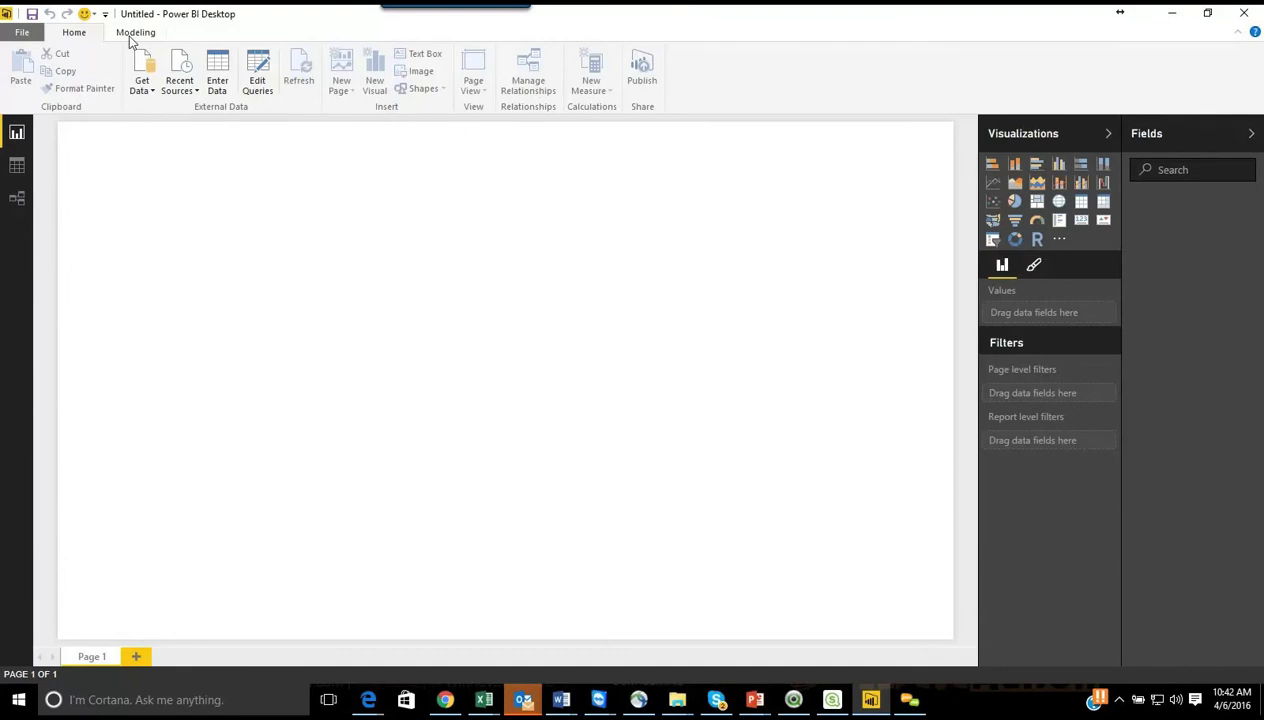
Step: Start a new data connection with Folder as the data source type
click(148, 90)
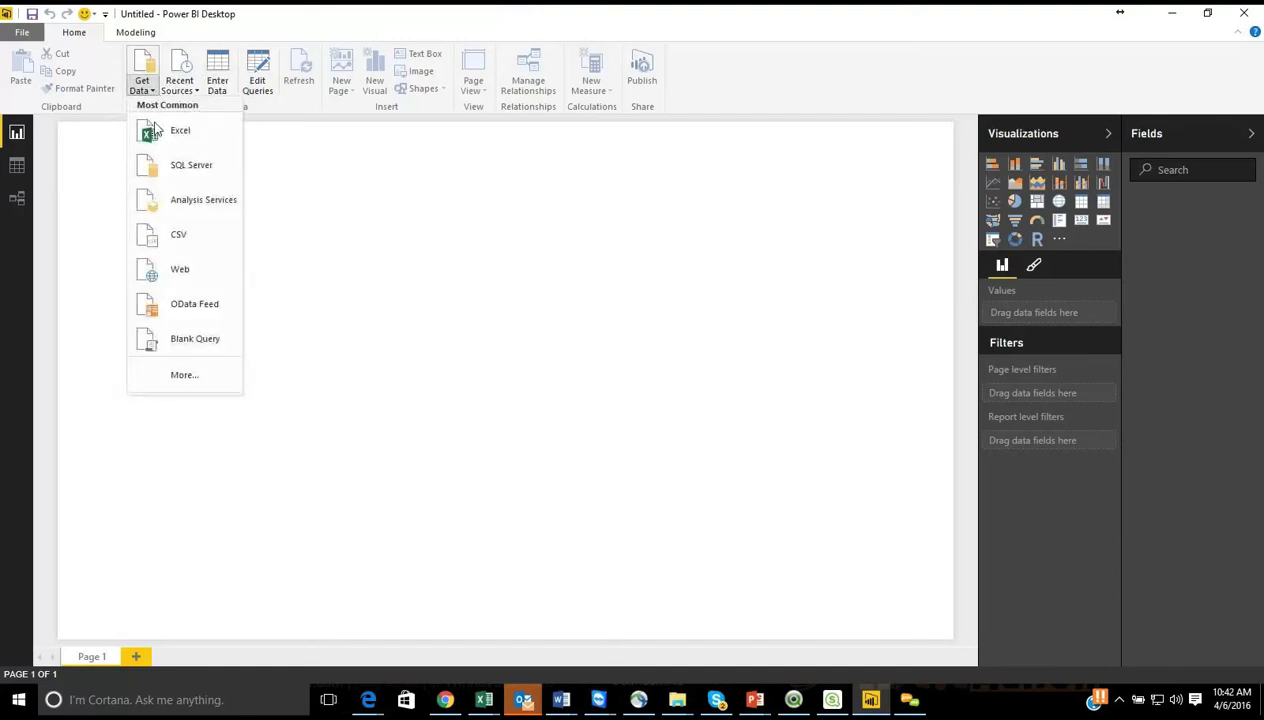
click(184, 384)
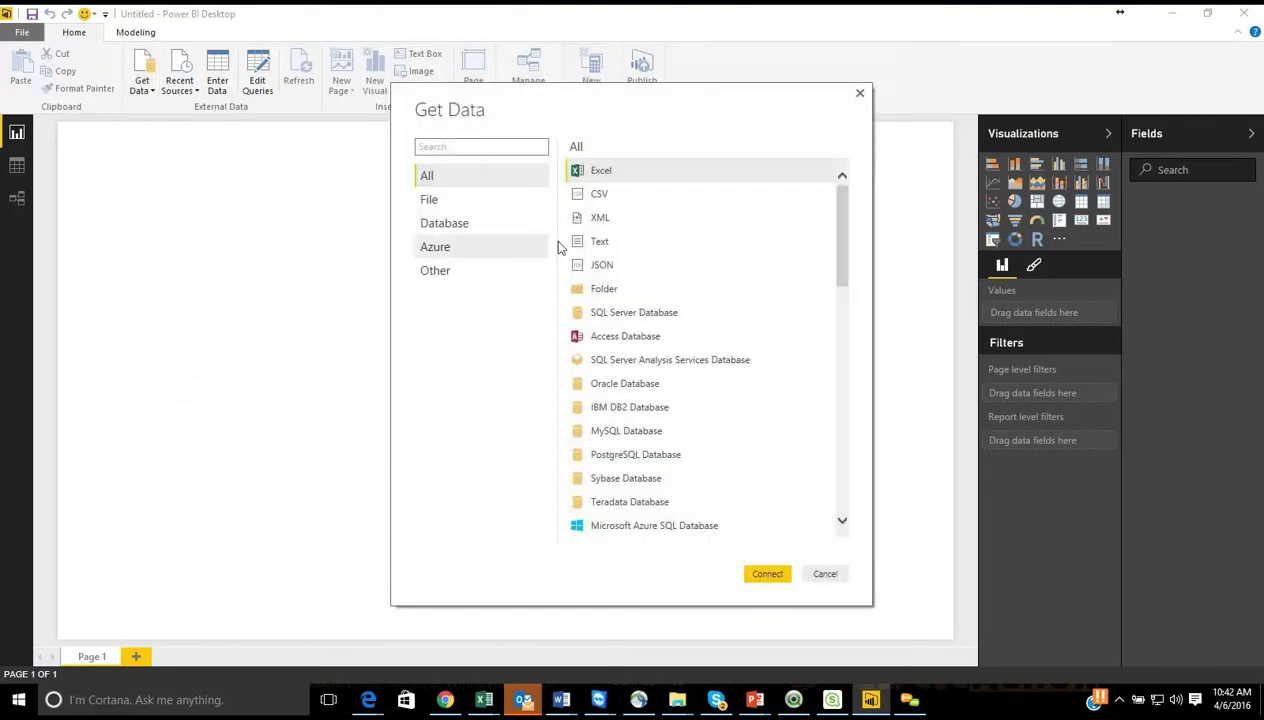
click(610, 291)
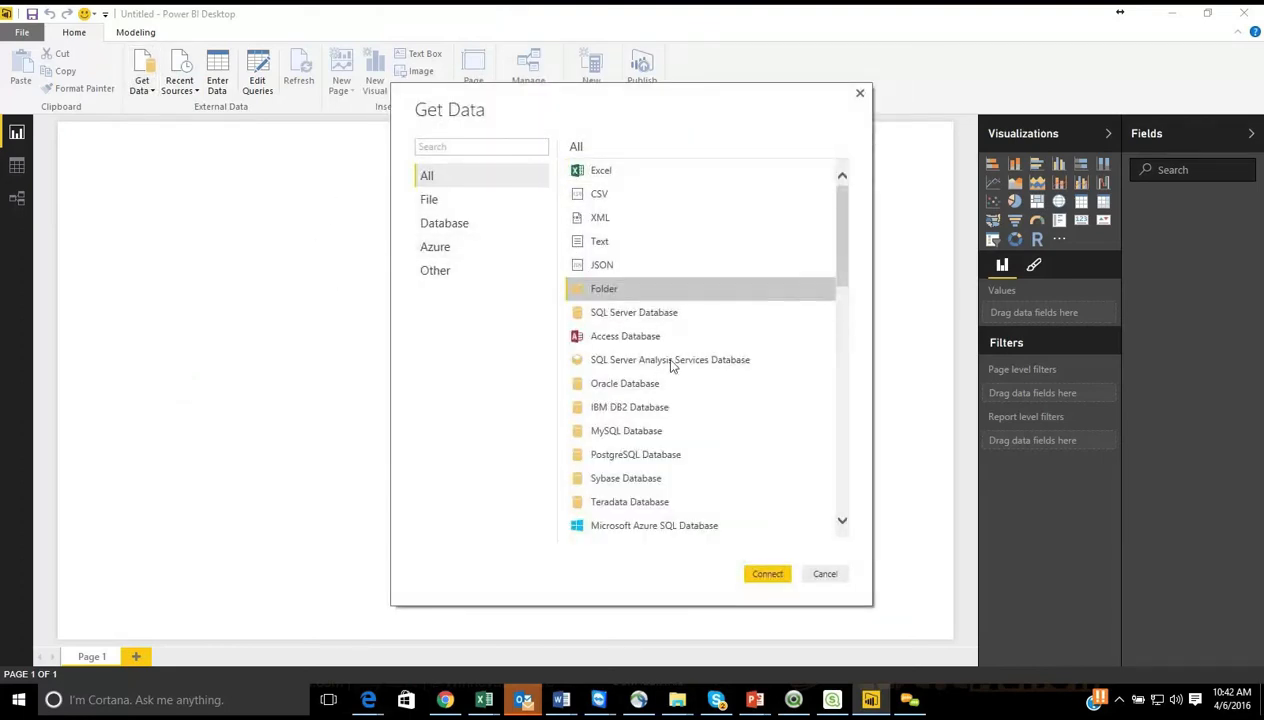
click(770, 577)
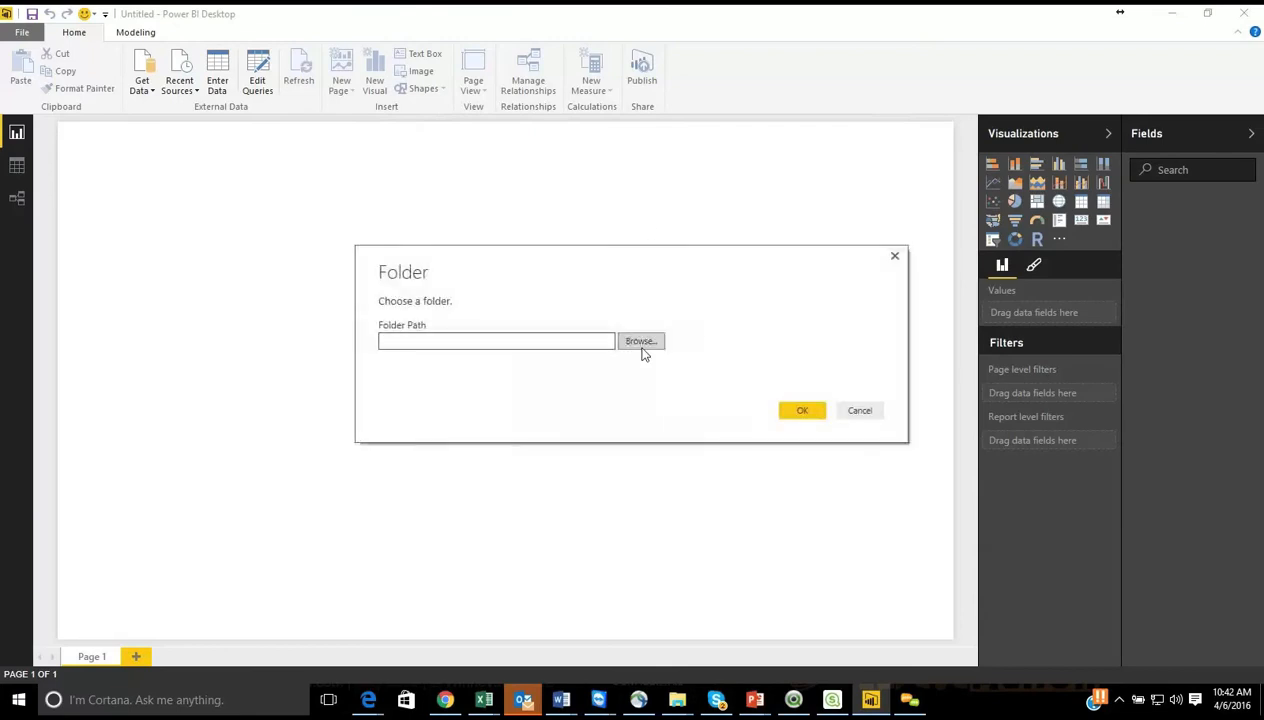
Step: Choose the RevenueData folder inside the Power BI Vs Qlik webinar folder under C:\EzDataMunch\marketing\Webinars as the source and connect to it
click(642, 346)
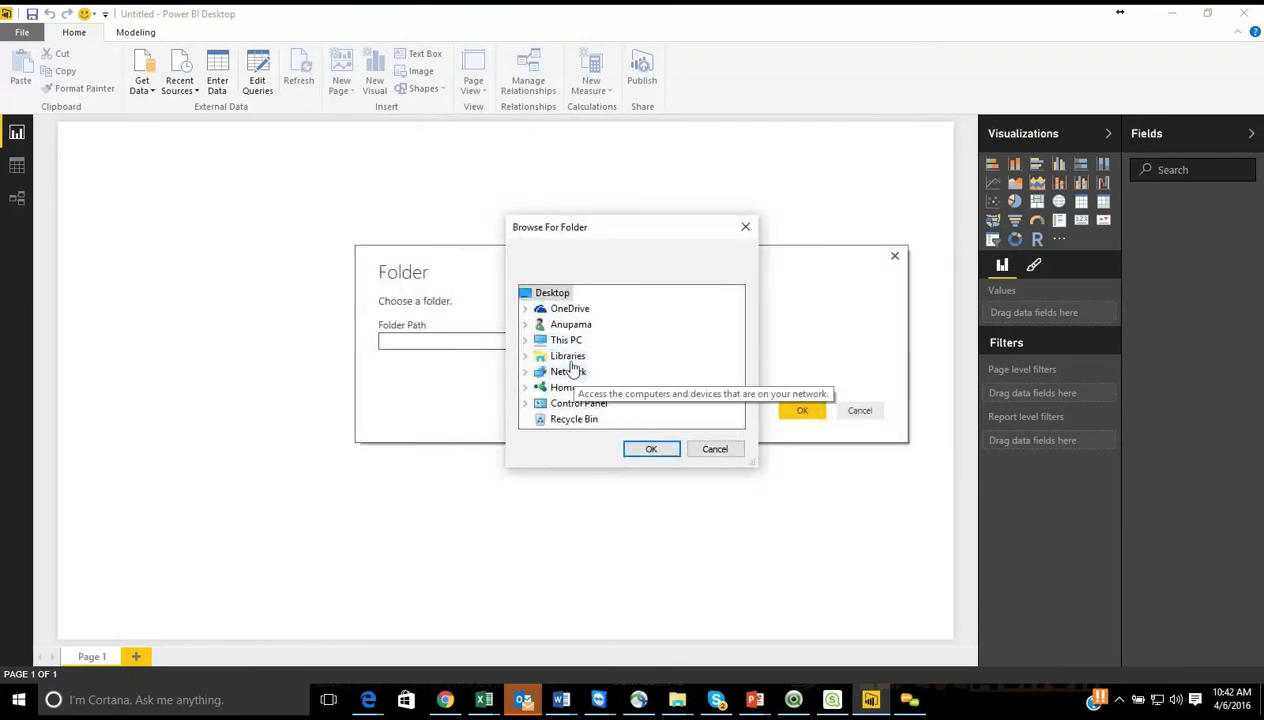
double_click(565, 340)
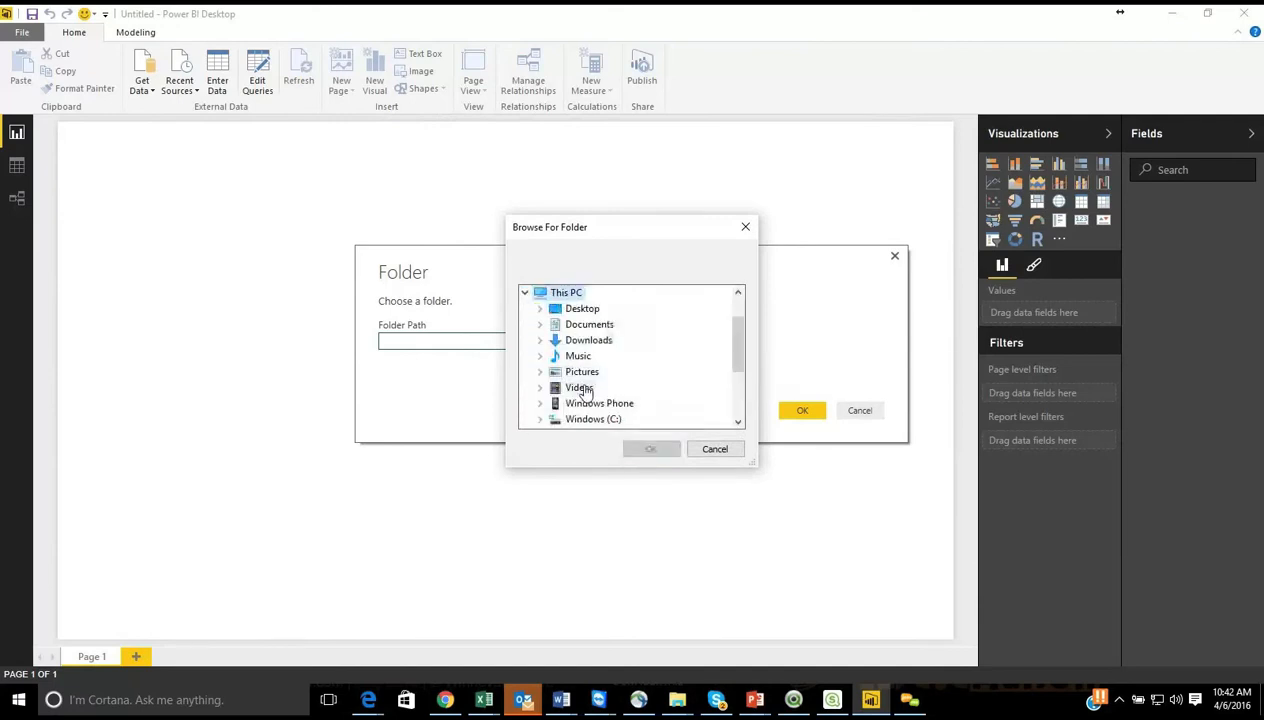
double_click(590, 419)
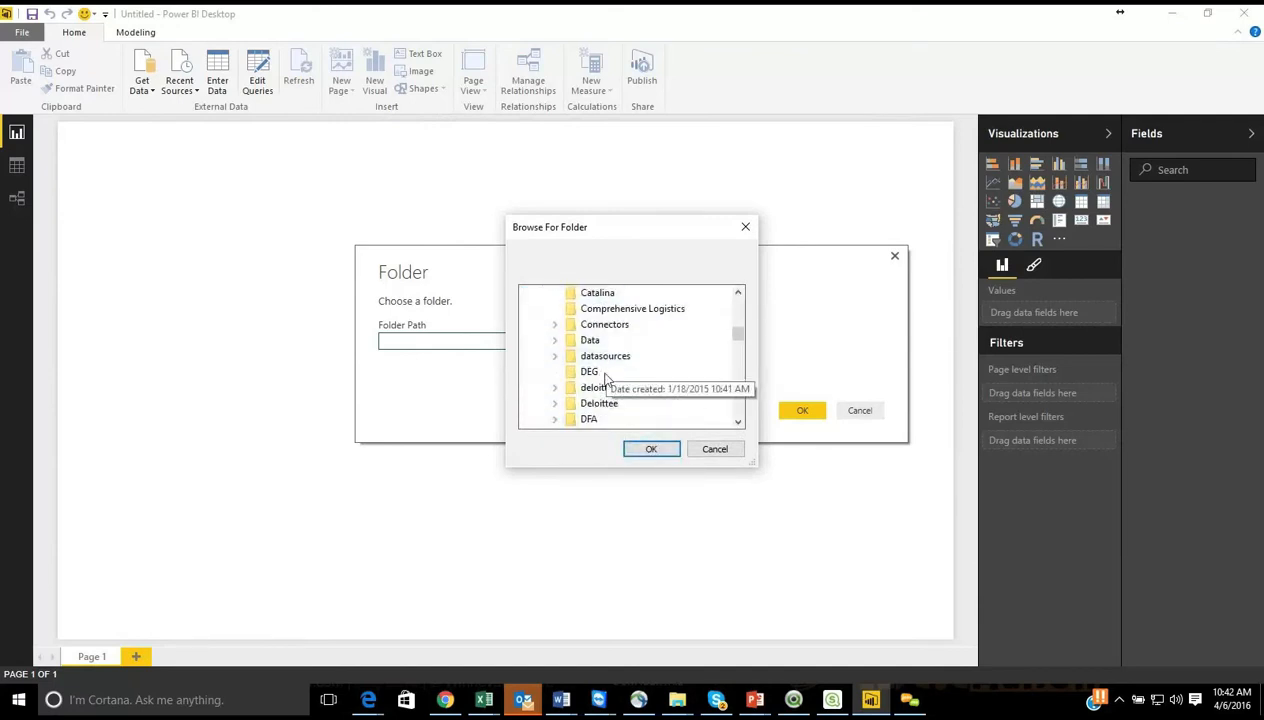
scroll(612, 410, down, 3)
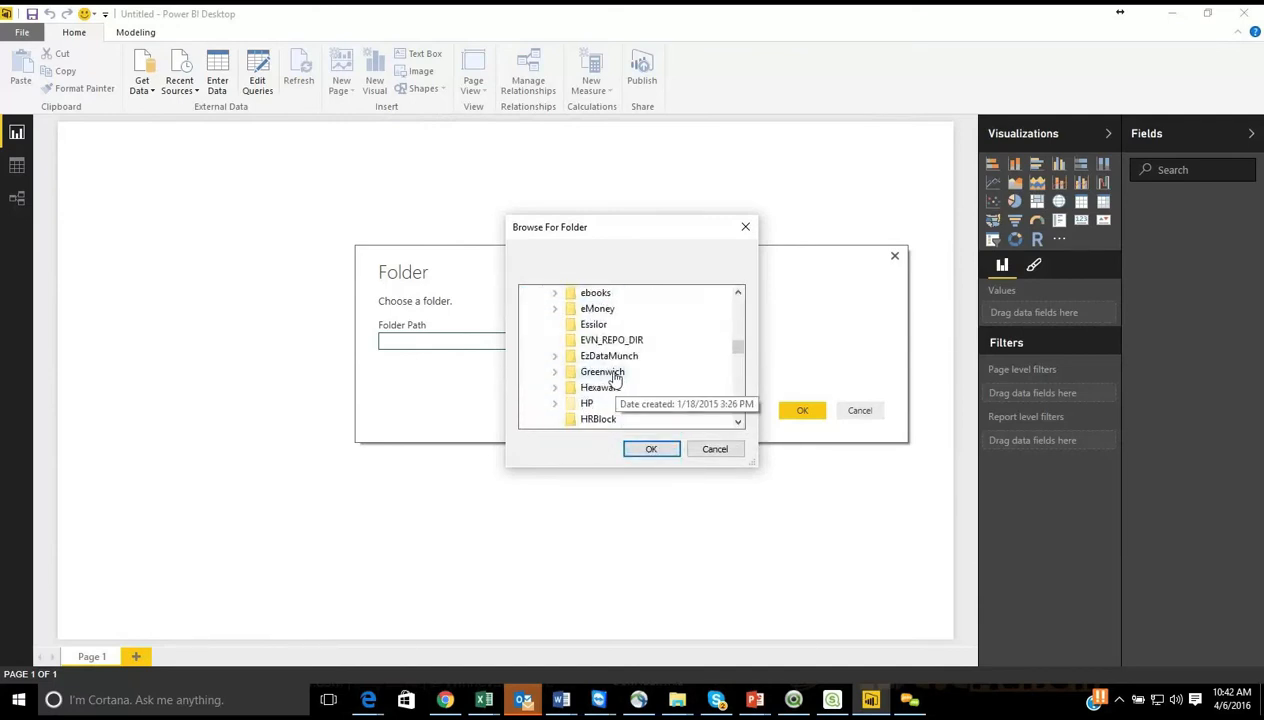
double_click(600, 356)
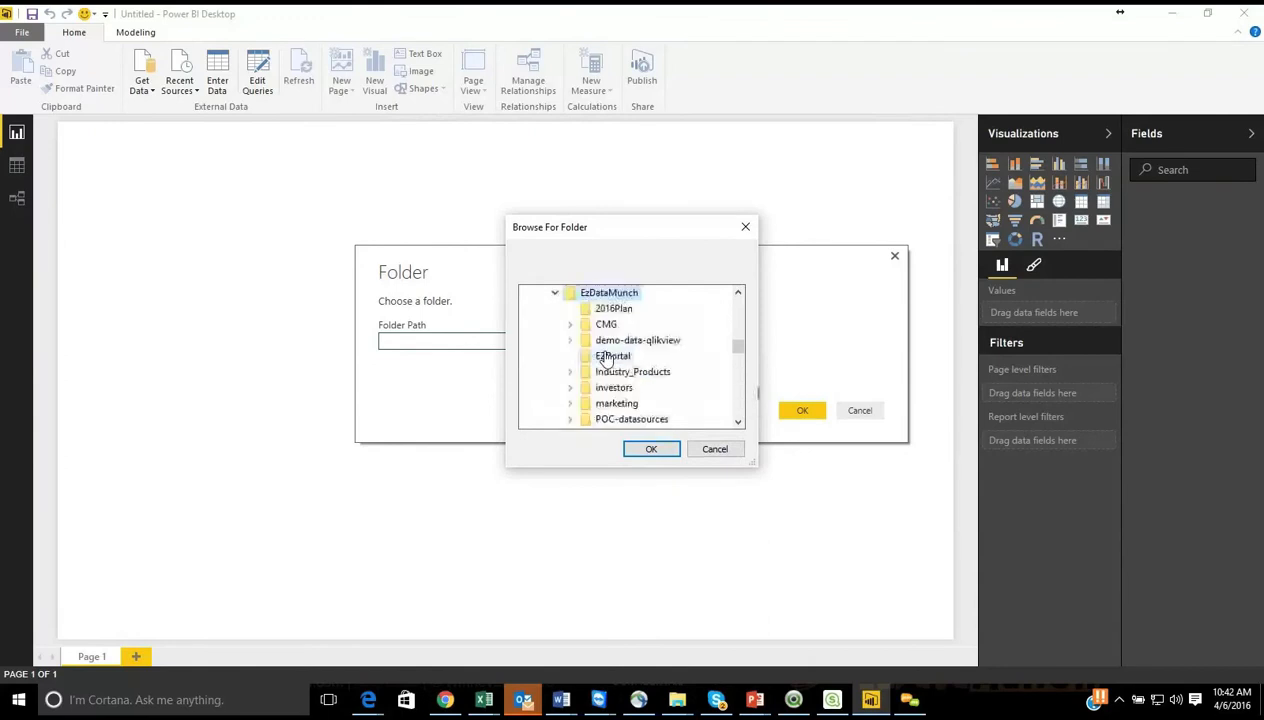
double_click(616, 403)
scroll(615, 405, down, 5)
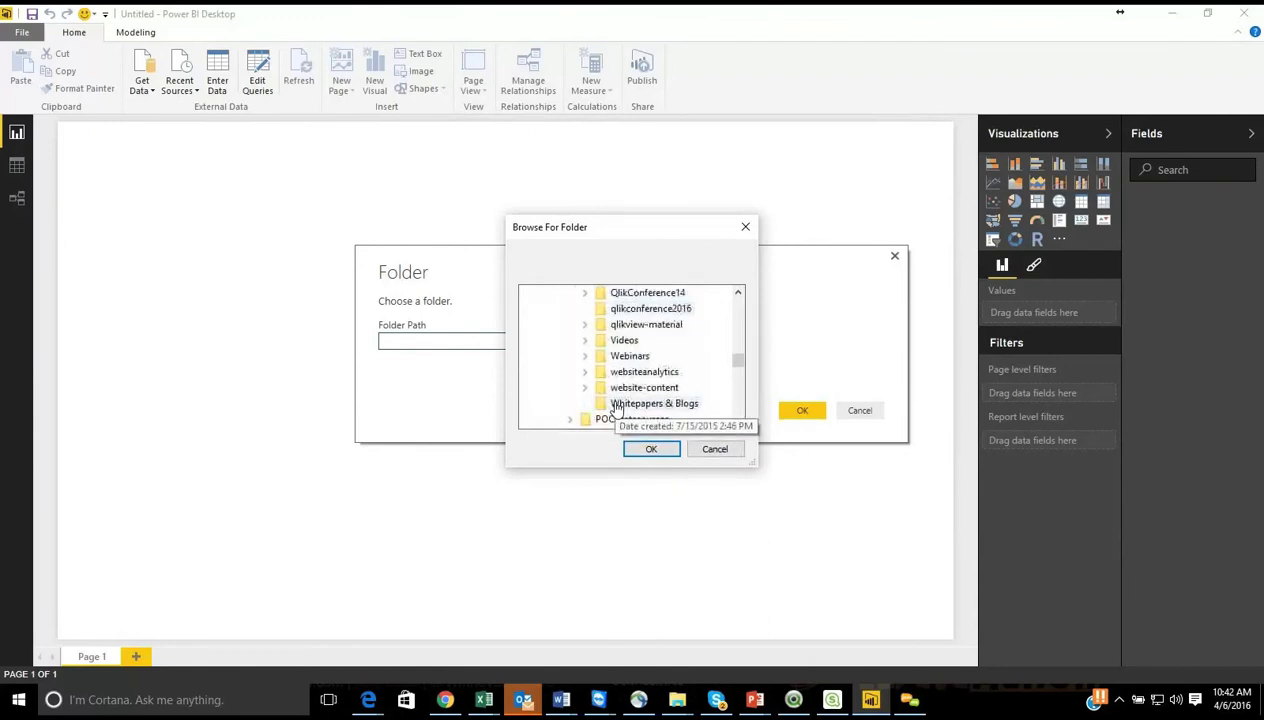
click(629, 359)
scroll(649, 383, down, 4)
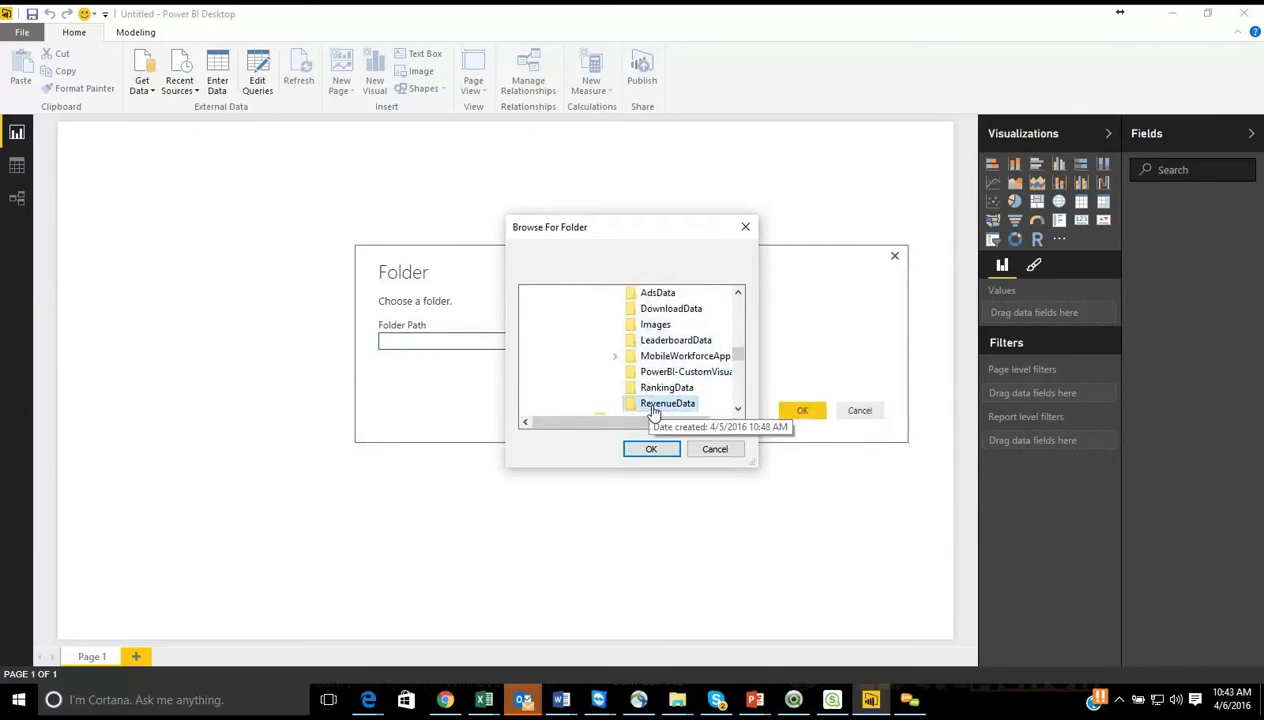
click(655, 405)
click(651, 449)
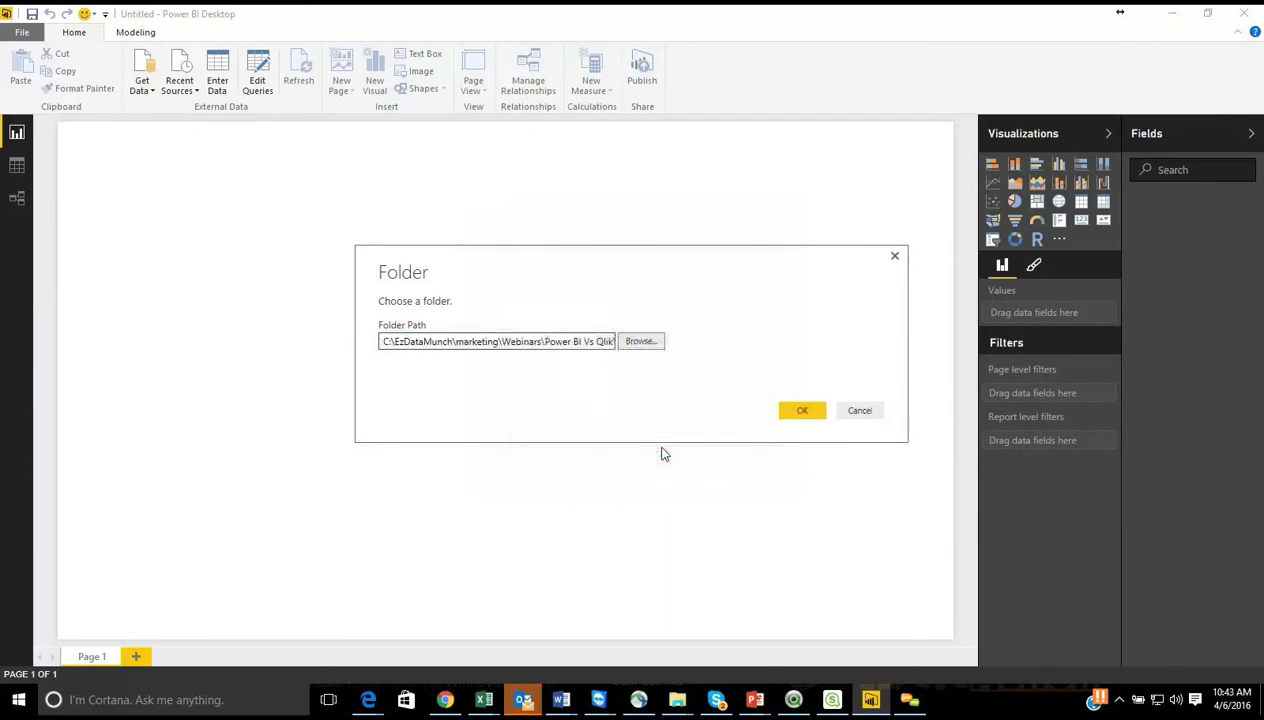
click(810, 414)
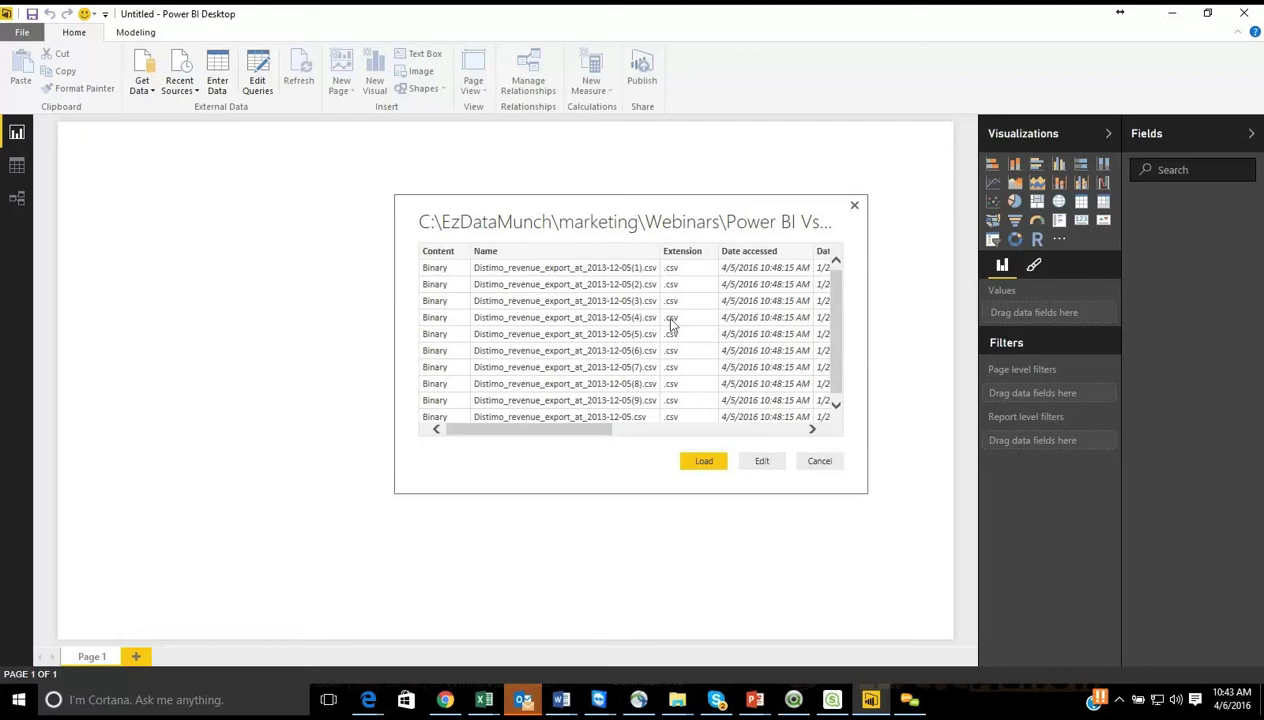
Step: Edit the folder query to combine the CSV binaries of the Content column, and apply the query to the report
click(836, 404)
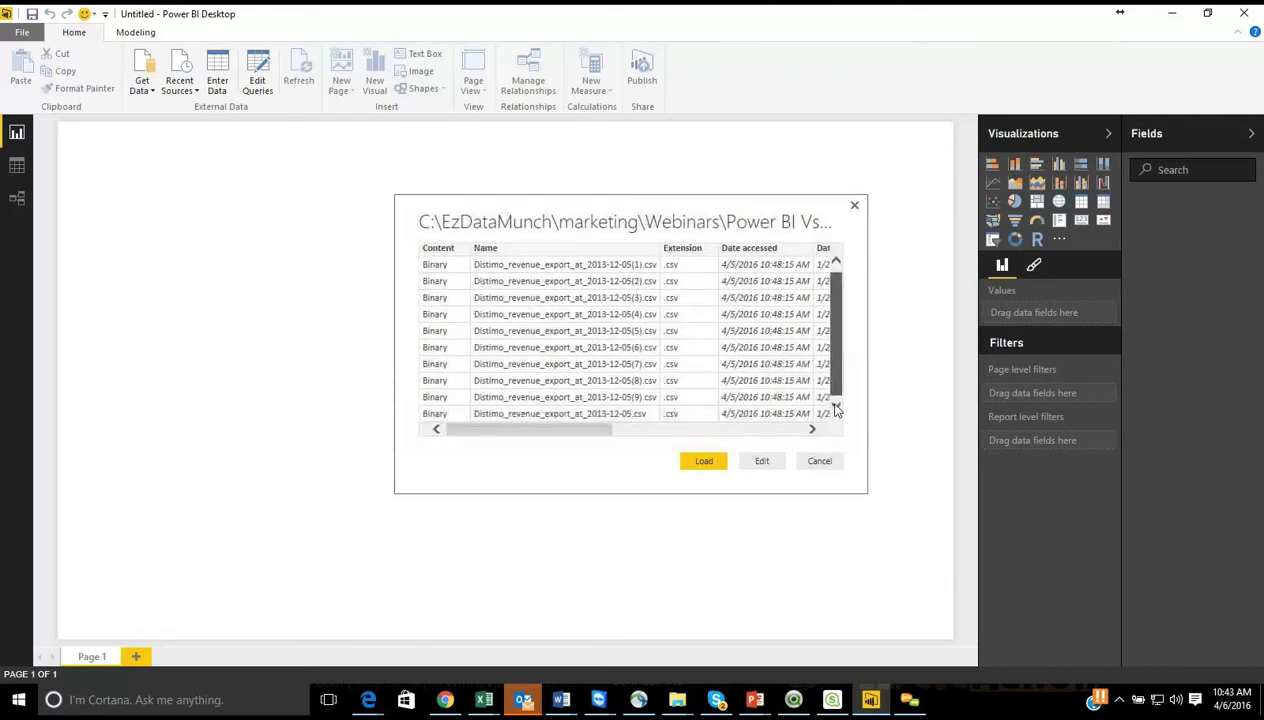
drag(592, 436, 516, 432)
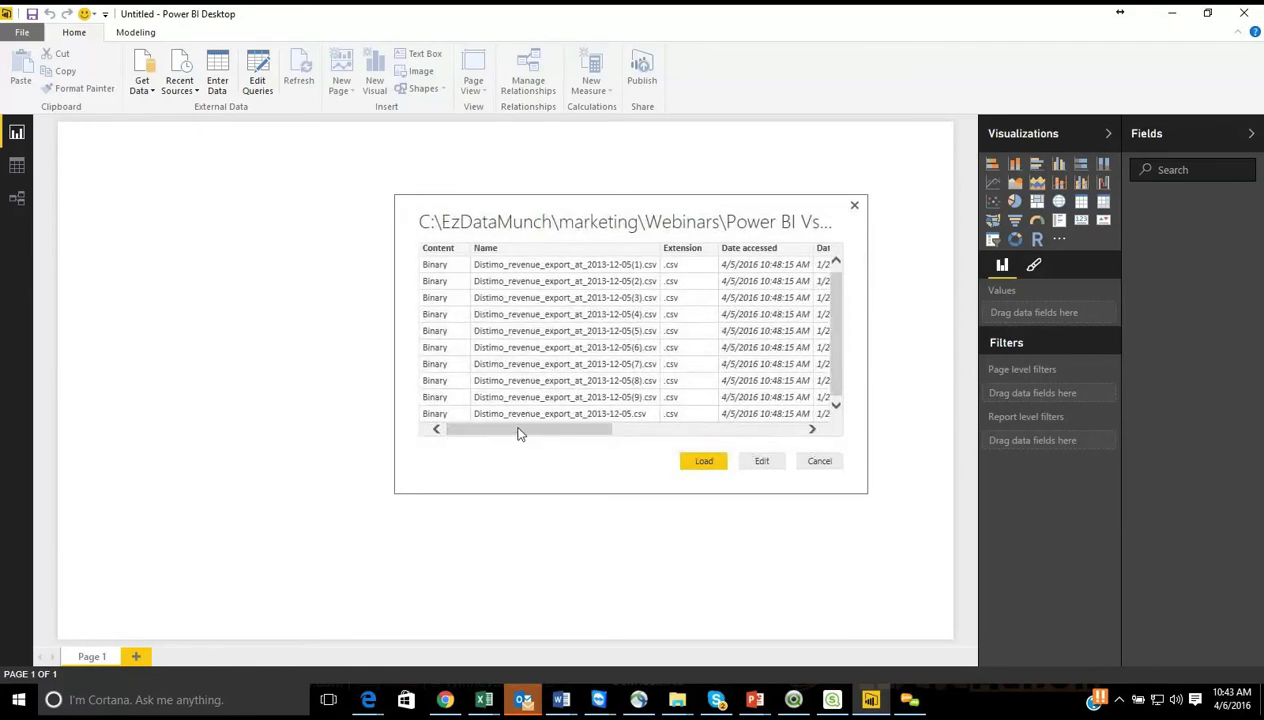
click(761, 462)
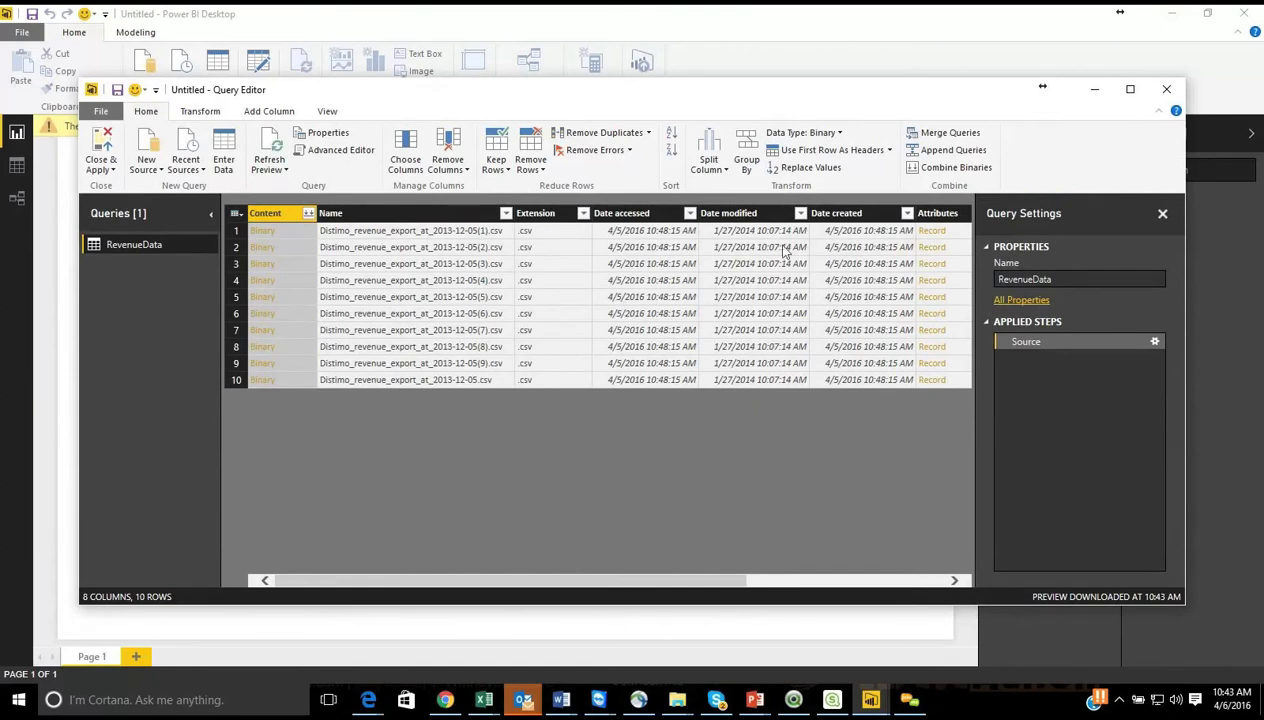
click(309, 214)
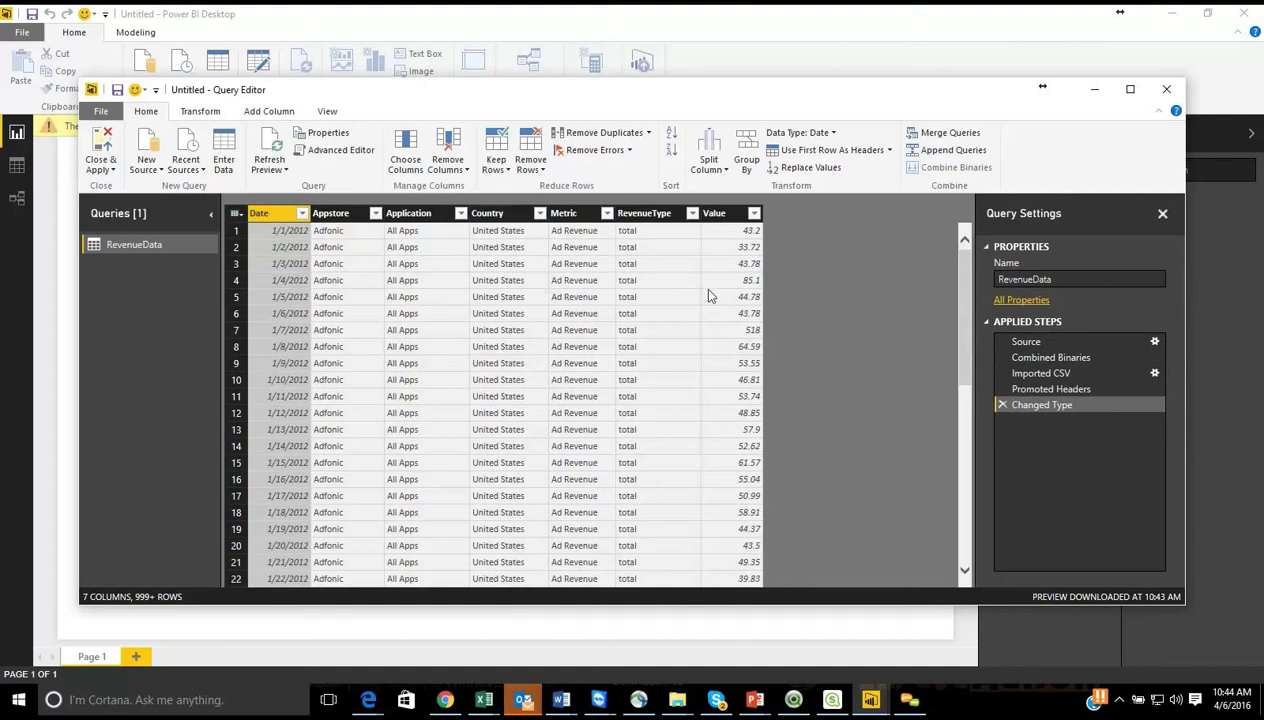
click(103, 145)
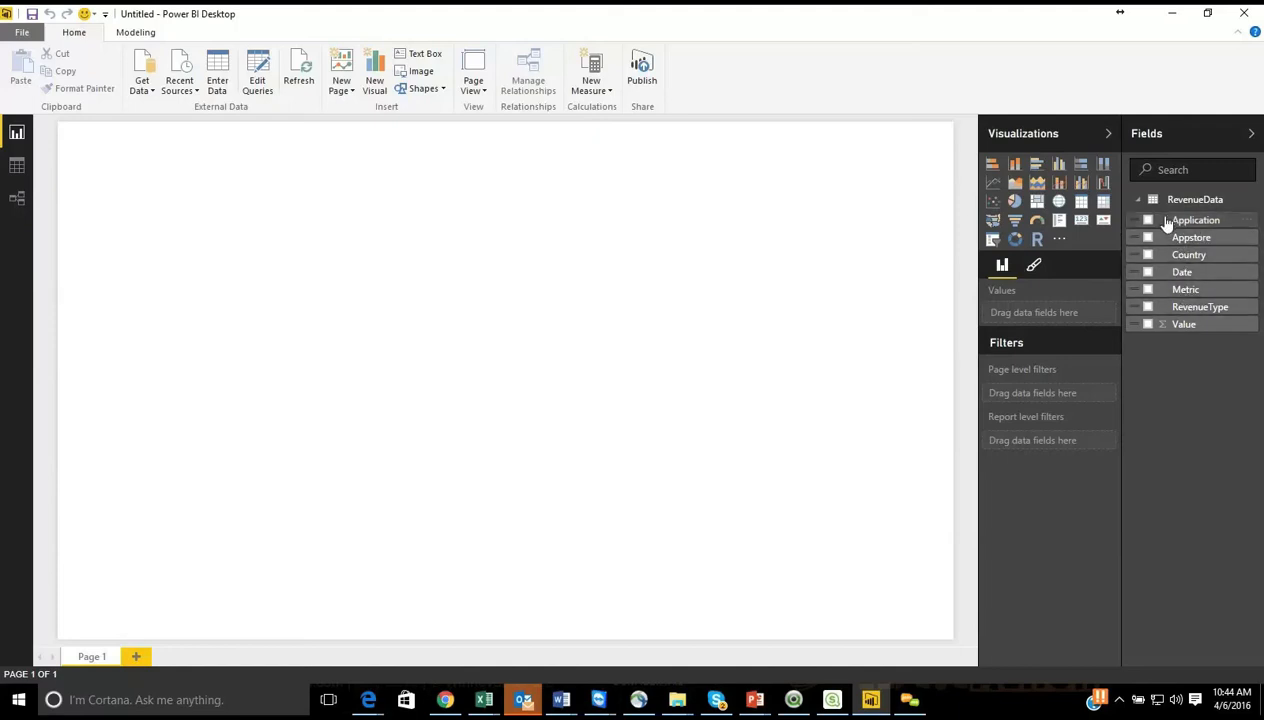
Step: Add a stacked bar chart to Page 1 with Appstore as the axis and Value as the value
click(993, 166)
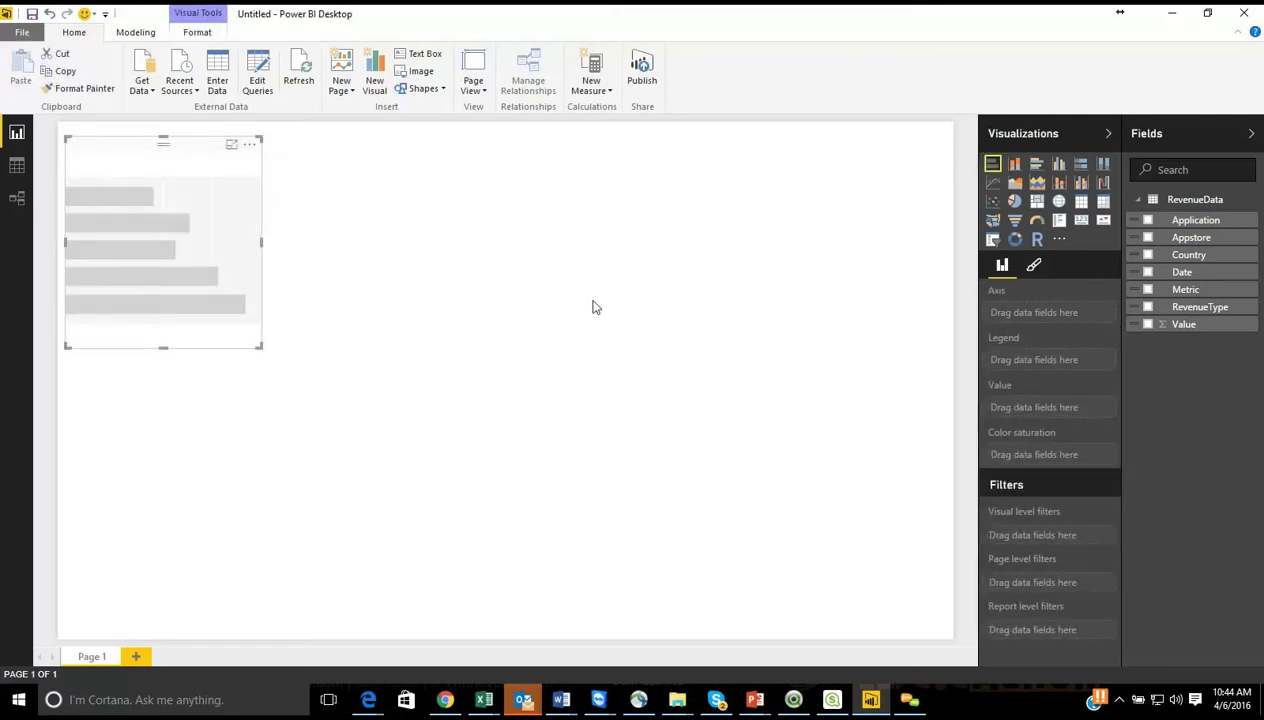
drag(1215, 237, 1052, 307)
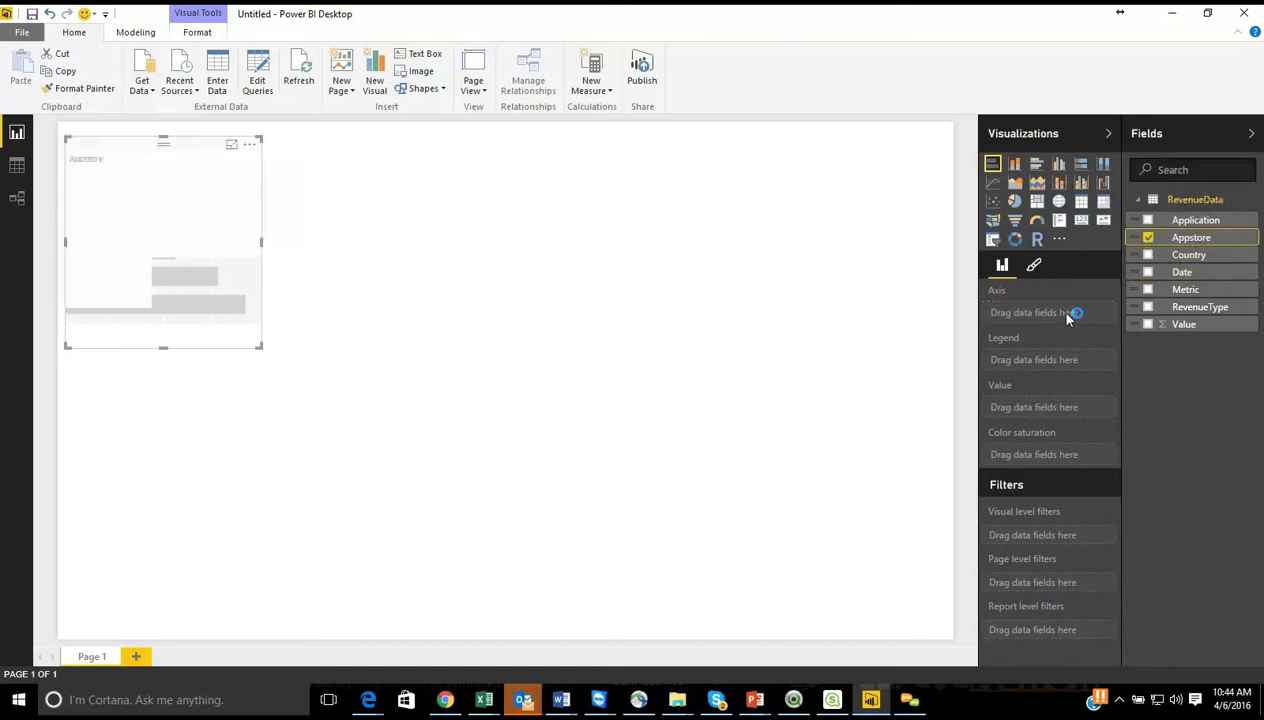
drag(1148, 326, 1030, 418)
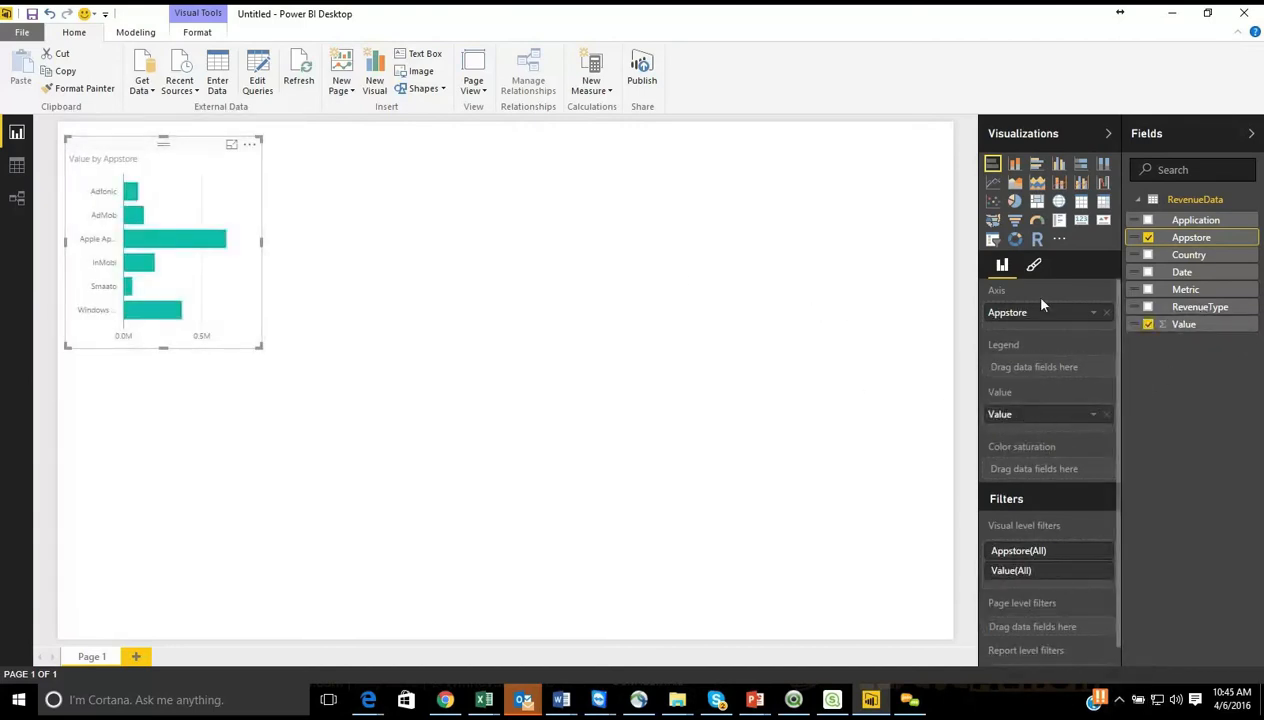
Step: Change the Value by Appstore chart to a stacked column chart and widen it to nearly half the page width
click(1015, 165)
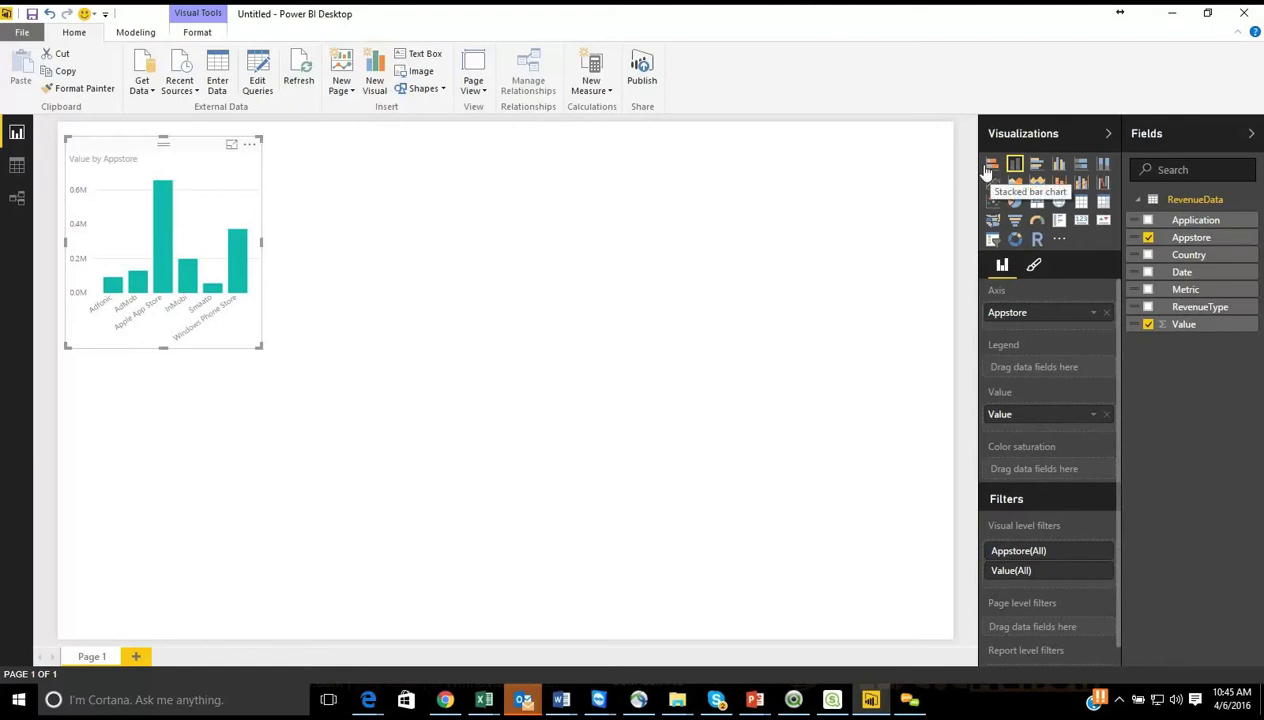
drag(263, 241, 443, 262)
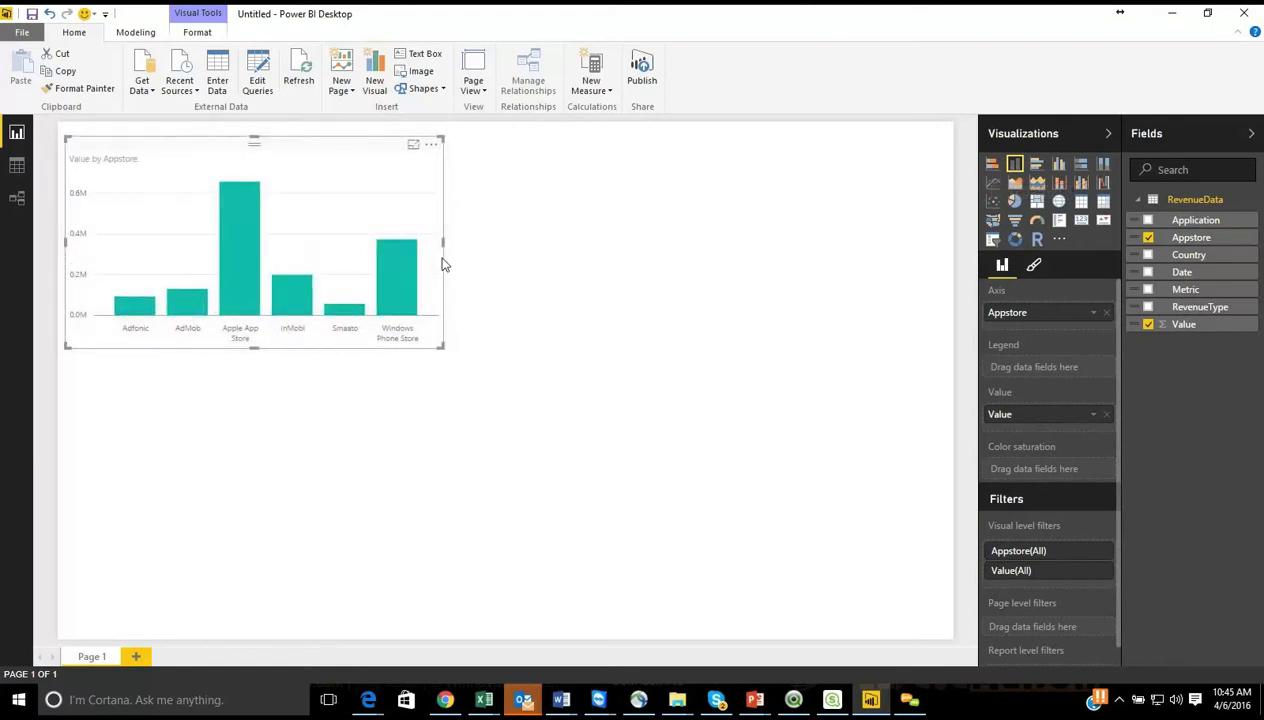
Step: Turn on the column chart's reference line and set its color to a dark orange theme shade
click(1034, 267)
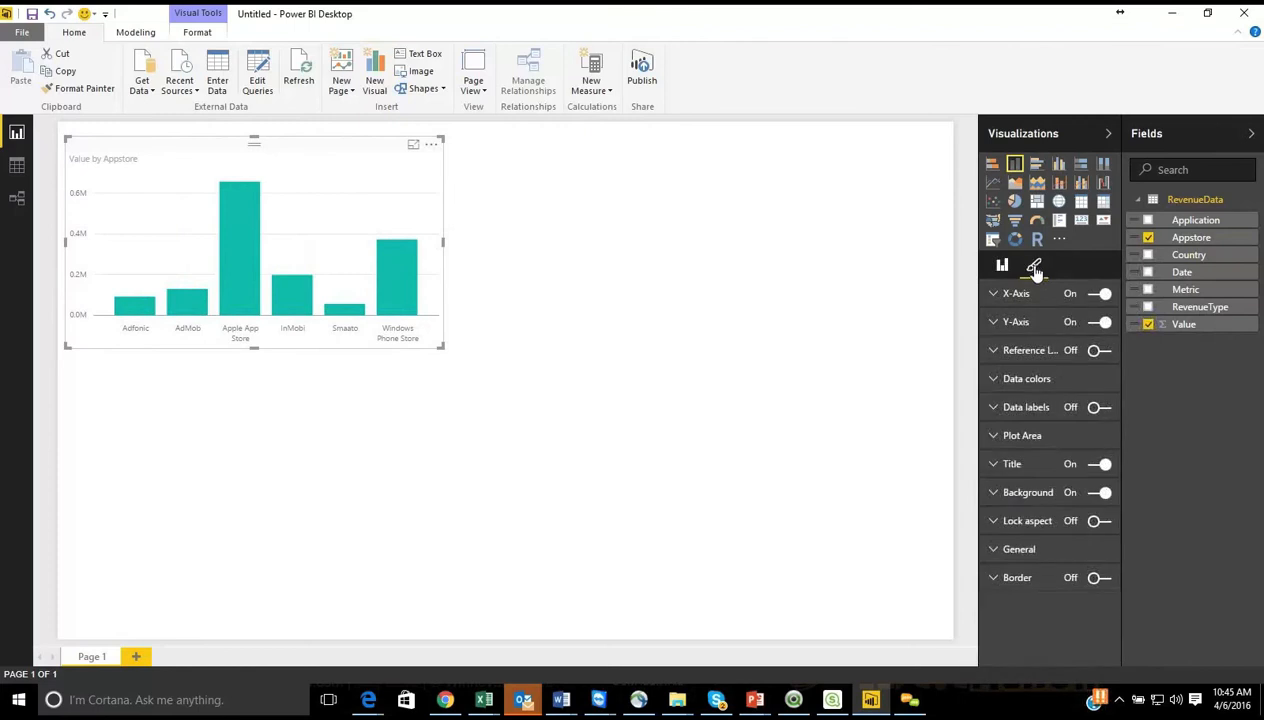
click(1108, 355)
click(994, 352)
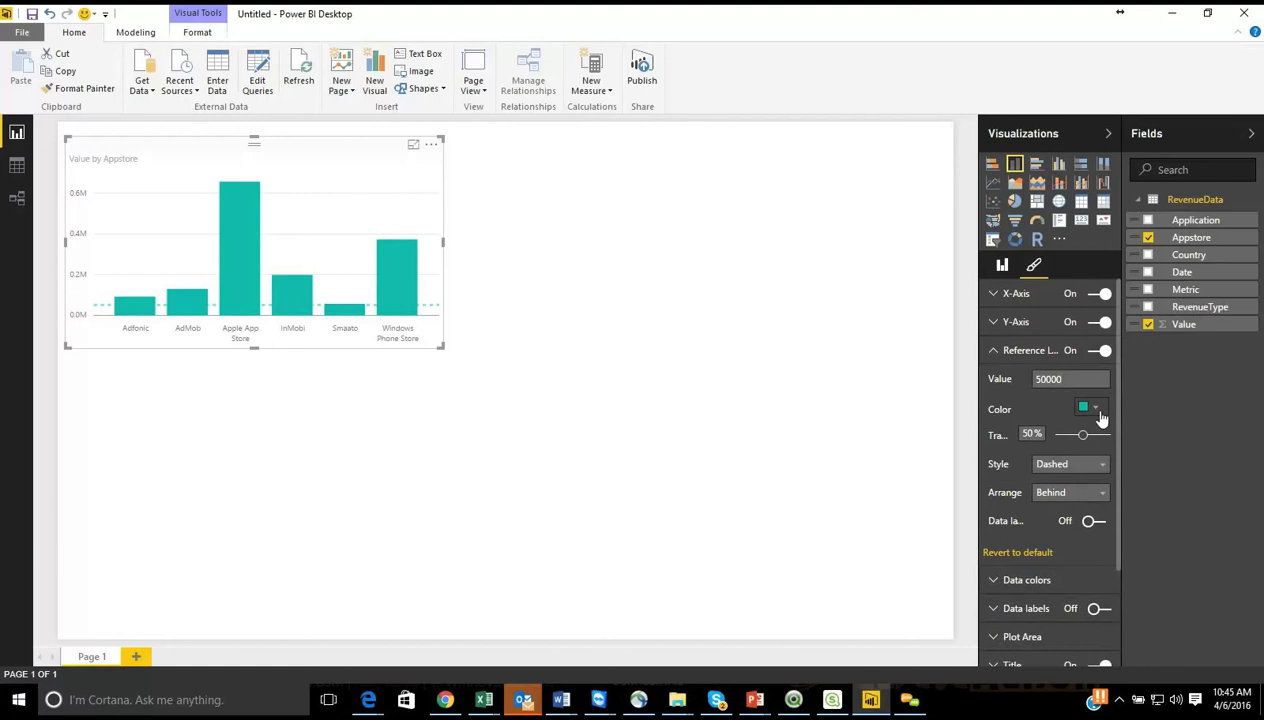
click(1090, 410)
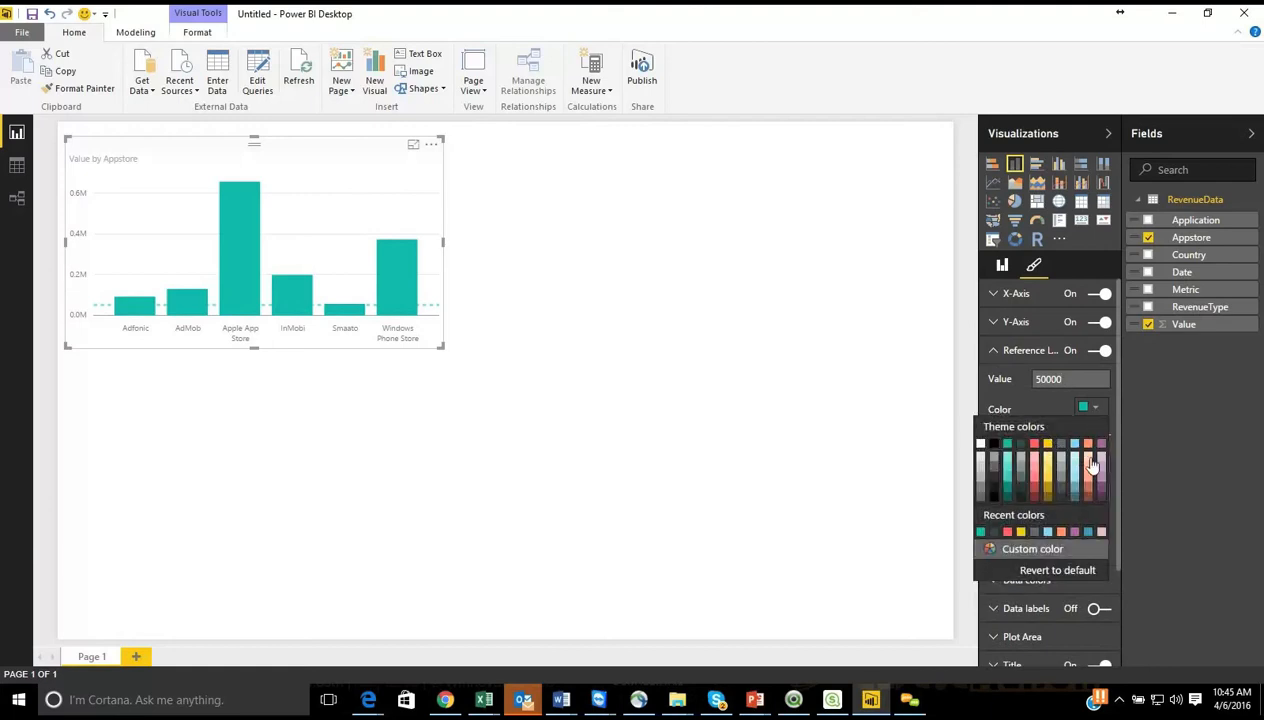
click(1090, 493)
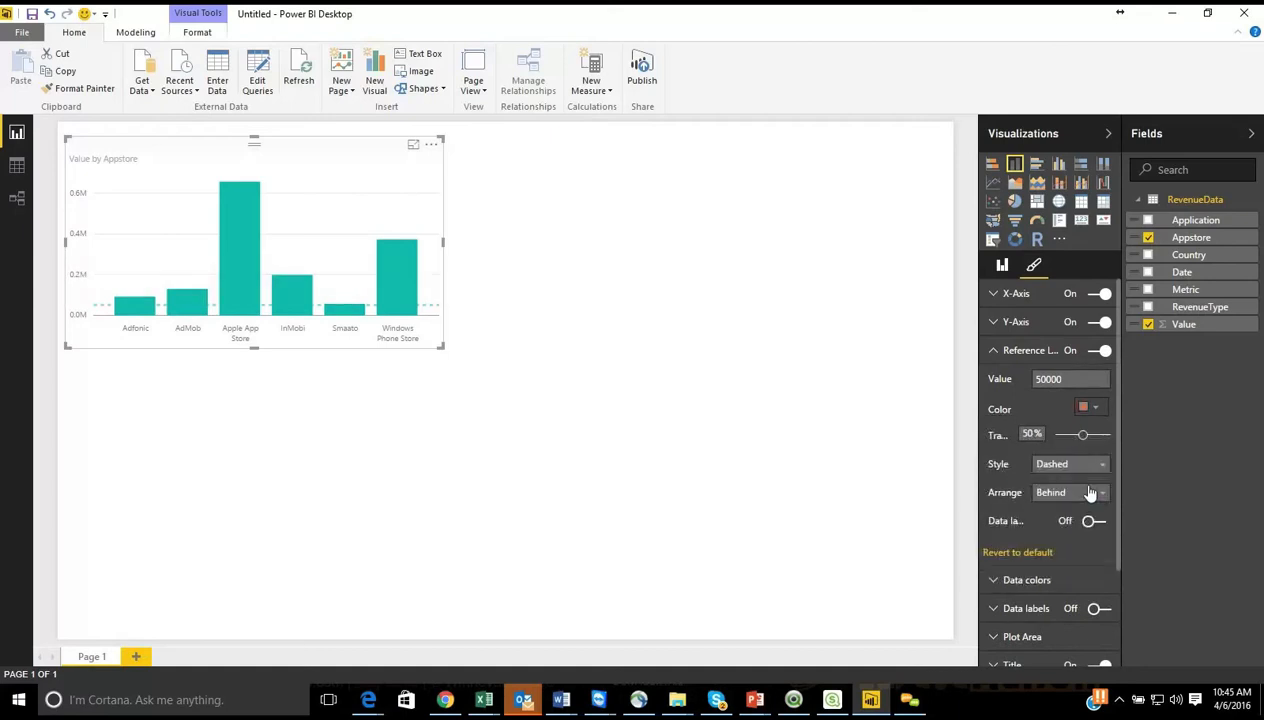
click(1089, 408)
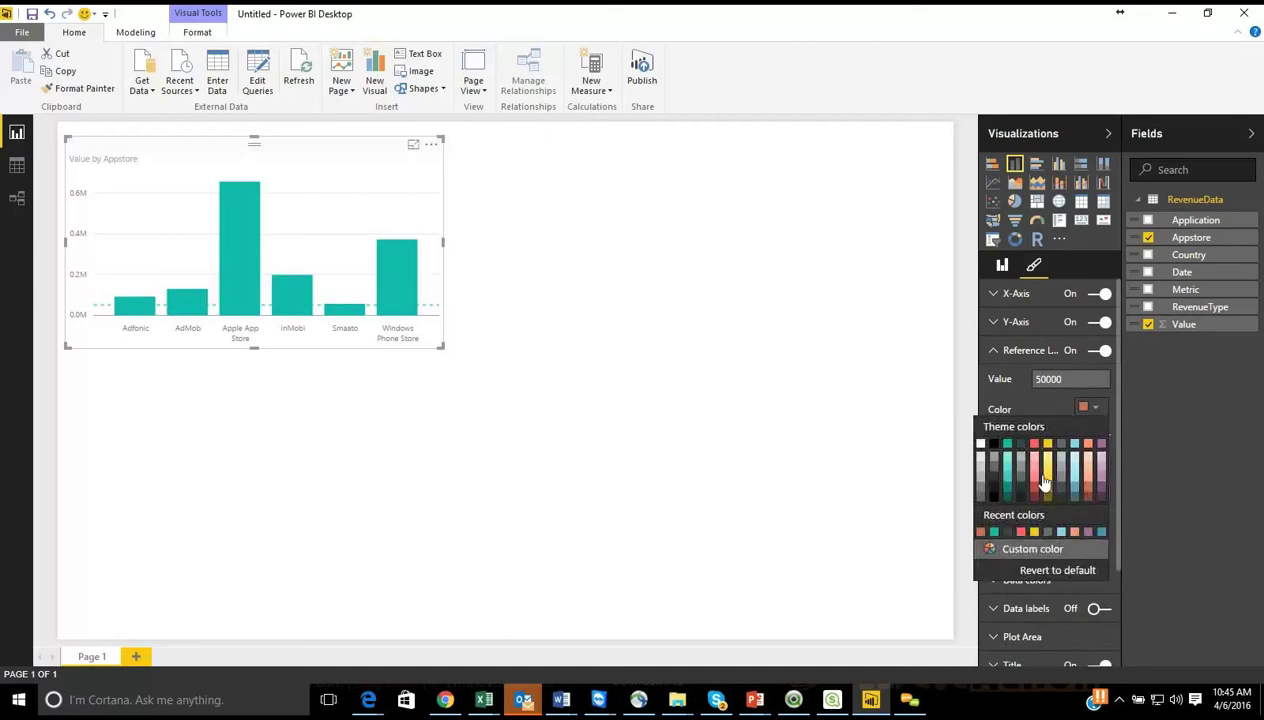
click(1084, 488)
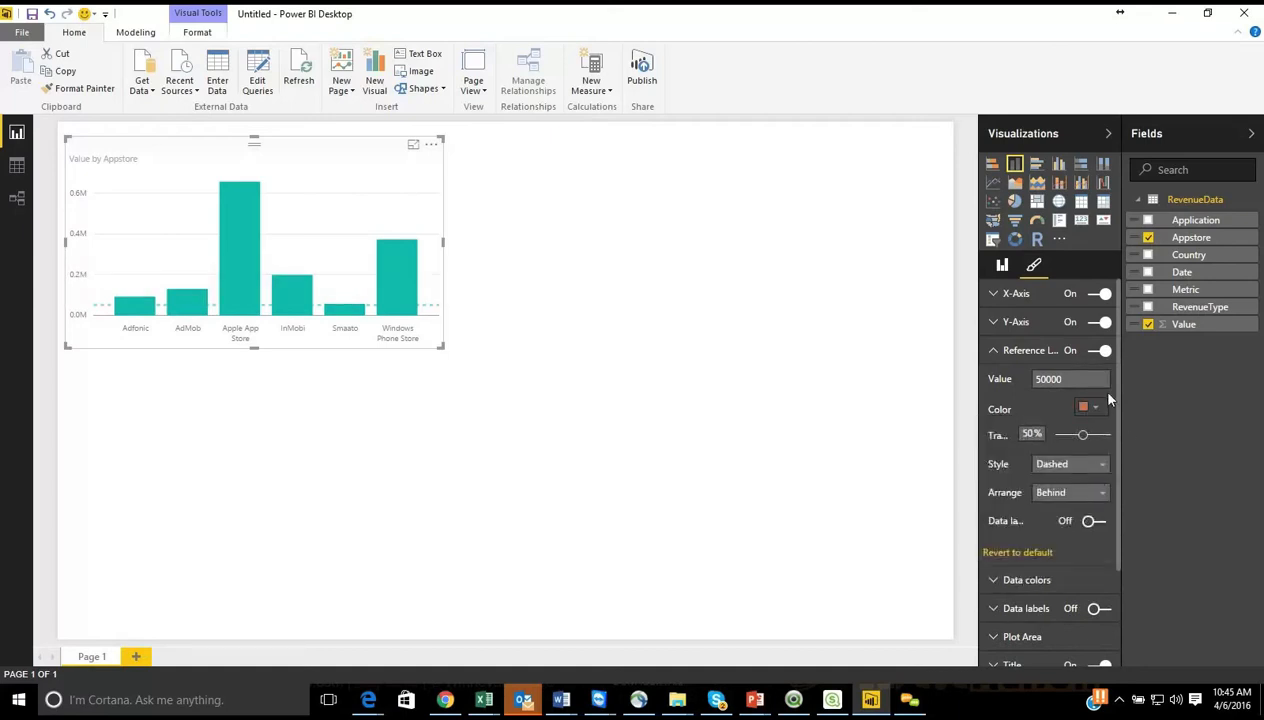
Step: Set the reference line's transparency to 16% and its style to Solid
drag(1085, 441, 1068, 447)
click(1084, 467)
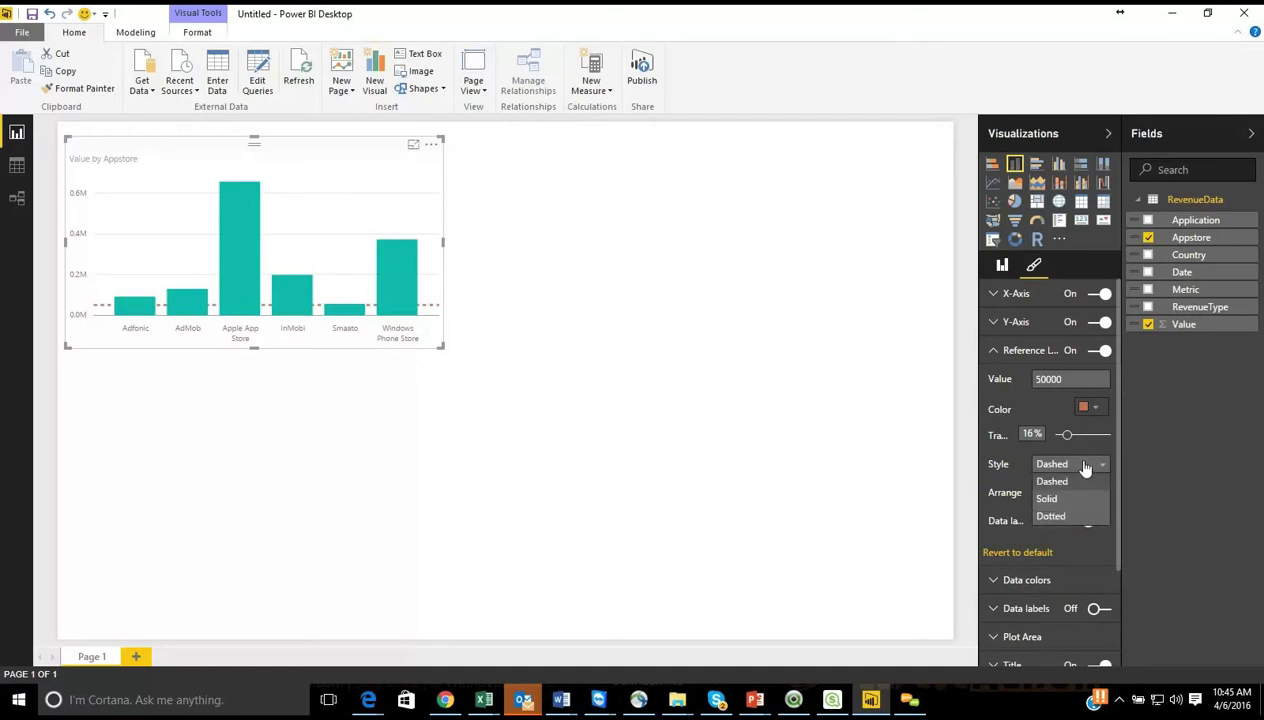
click(1072, 498)
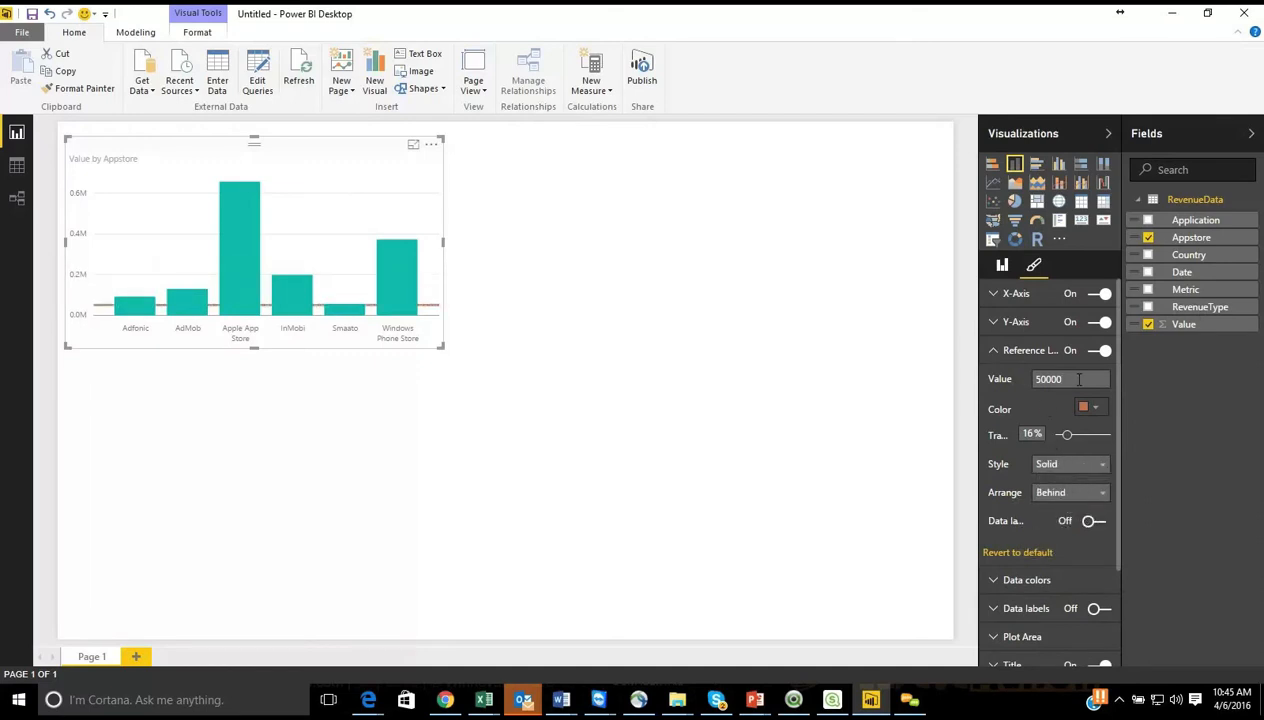
Step: Set the reference line's value to 250000
key(Return)
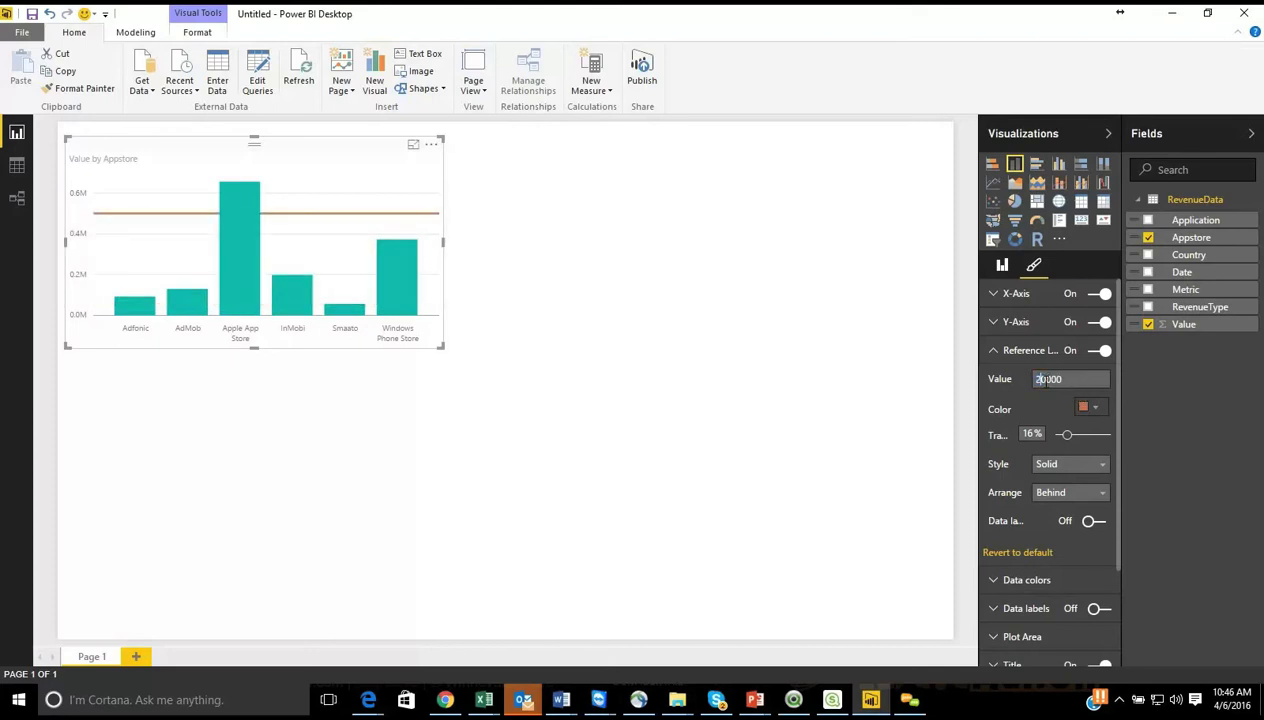
key(Return)
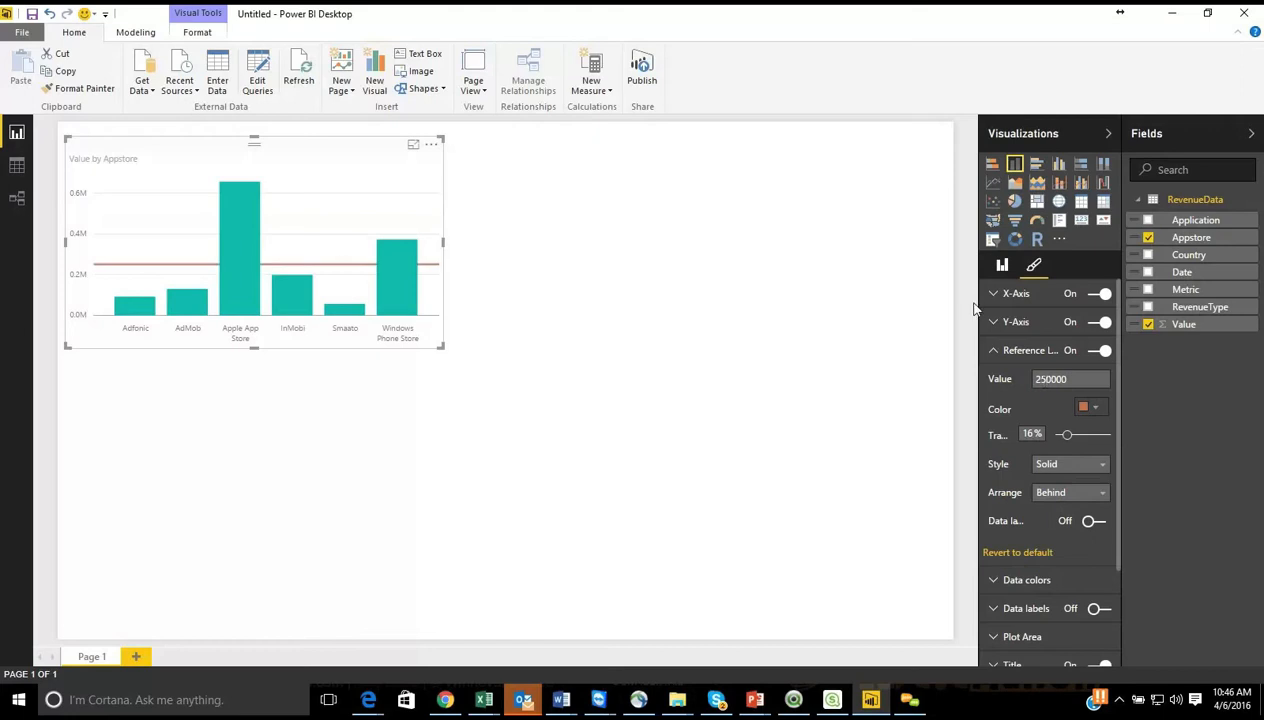
Step: Examine the column chart's data color settings, including the default color, Show all option and the individual app store colors
click(996, 357)
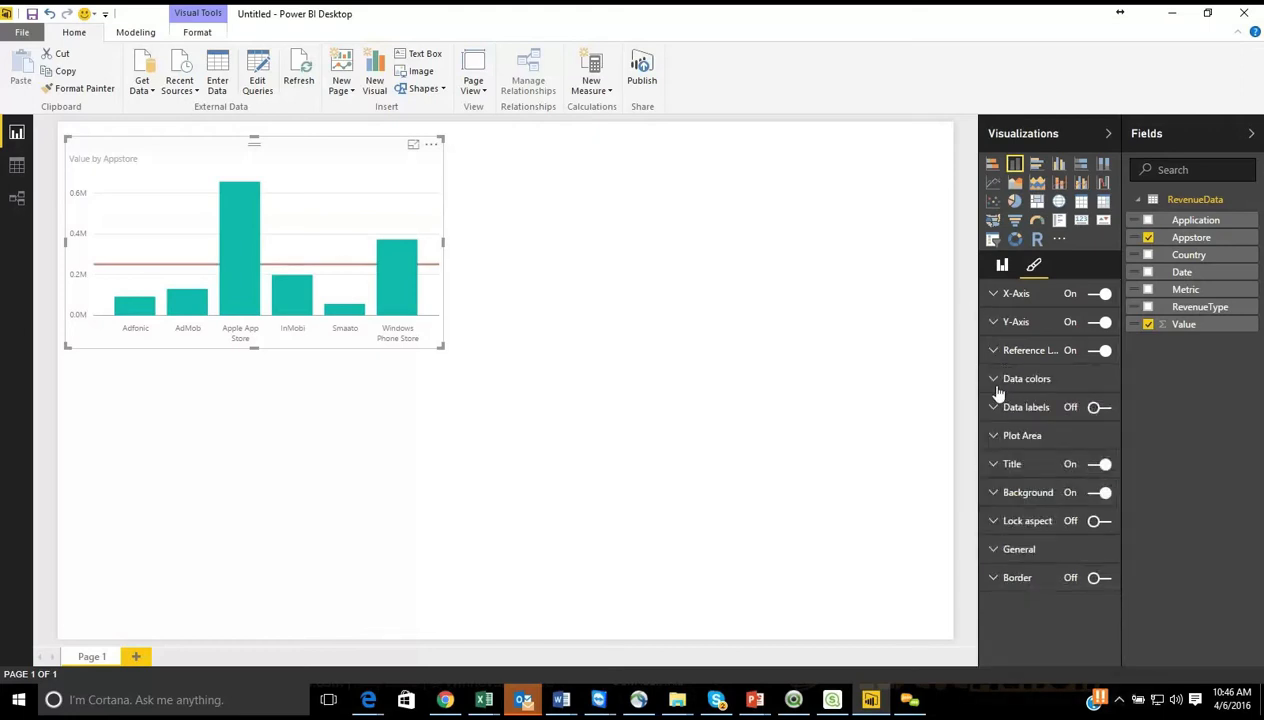
click(996, 386)
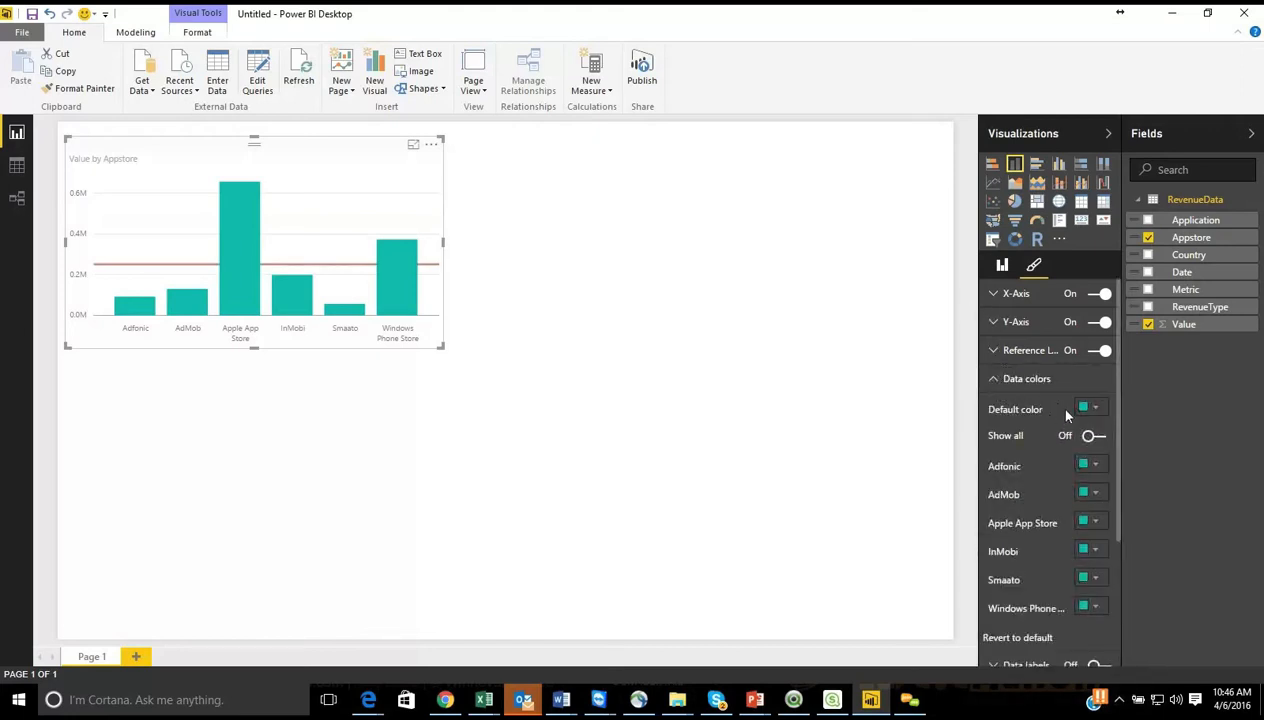
click(1090, 407)
click(994, 381)
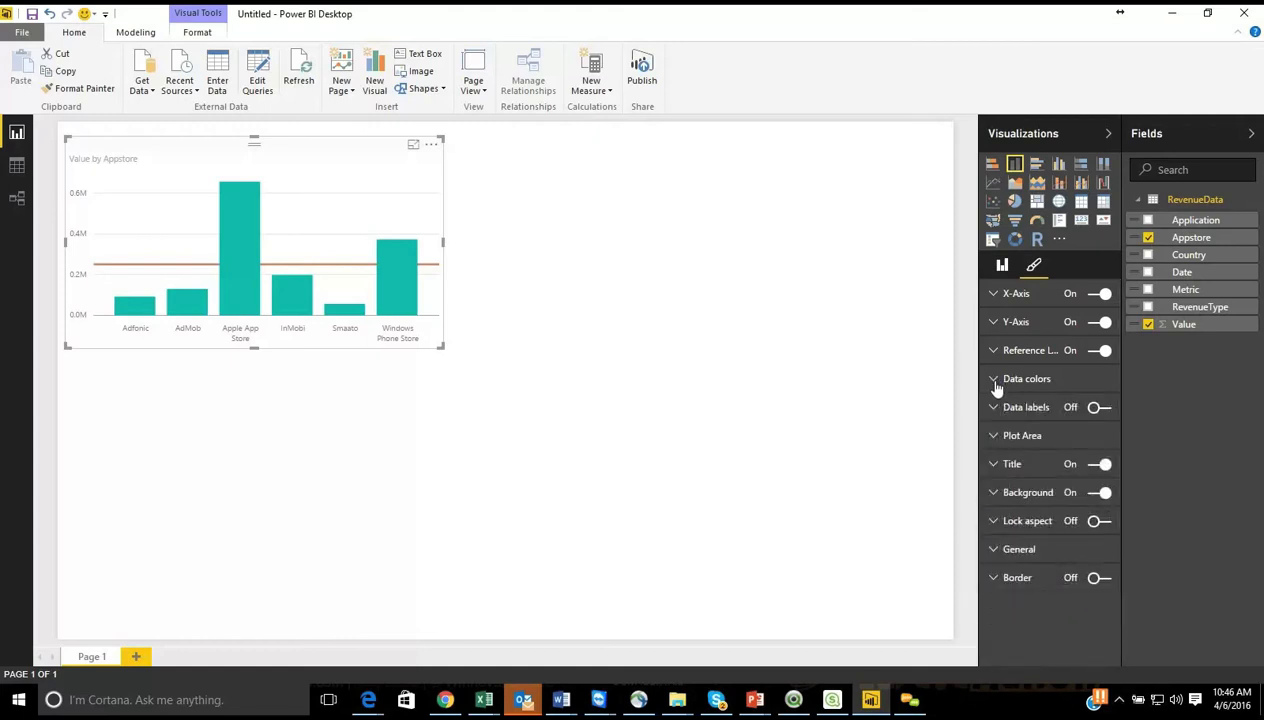
click(995, 383)
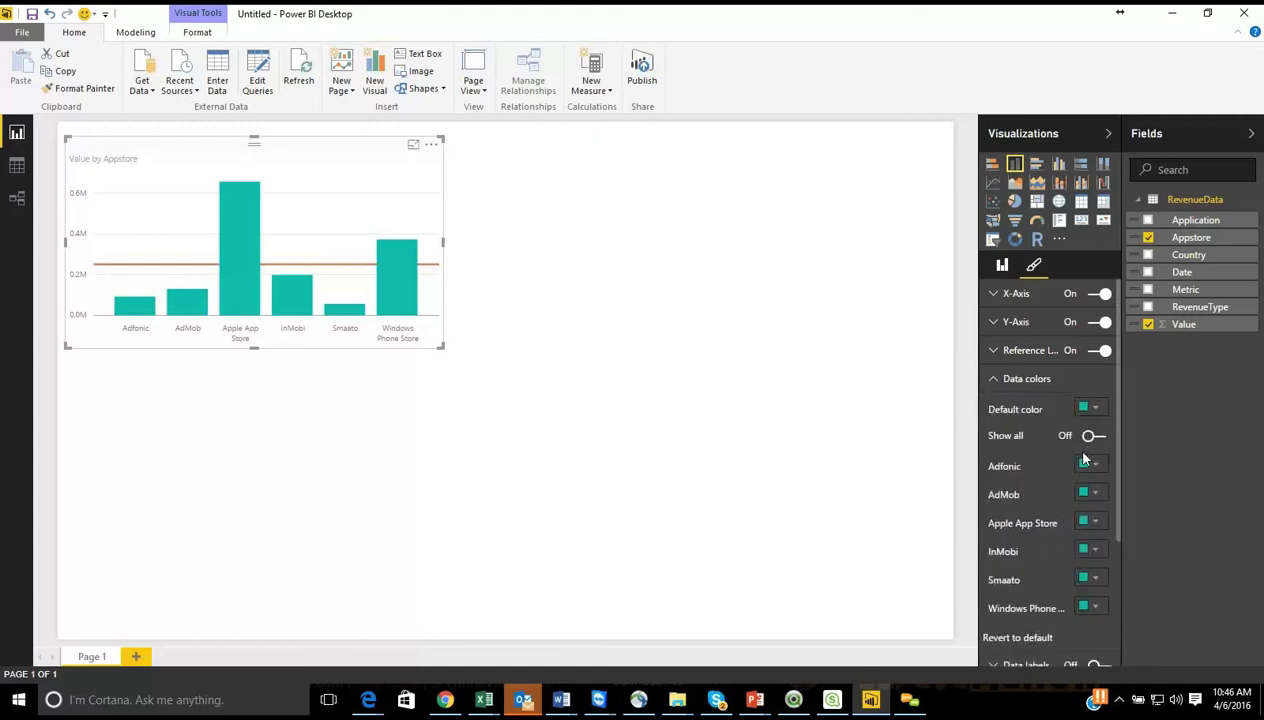
drag(1117, 457, 1122, 590)
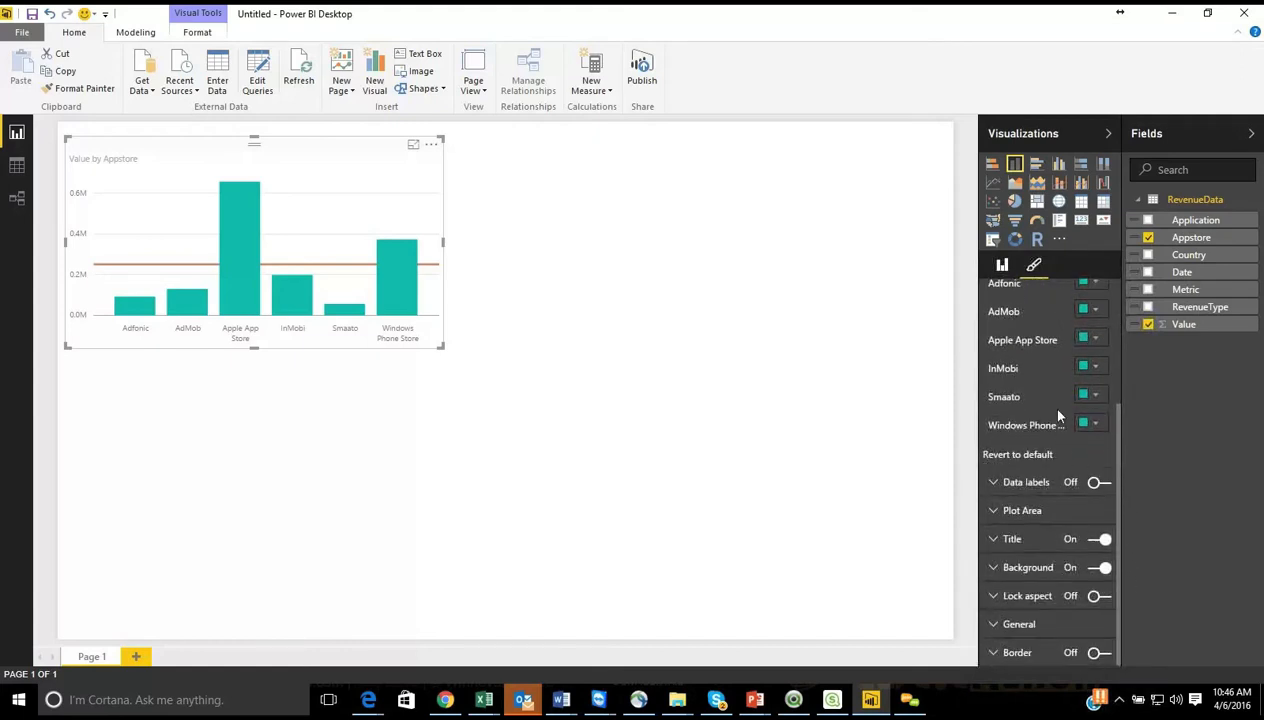
drag(1120, 433, 1120, 367)
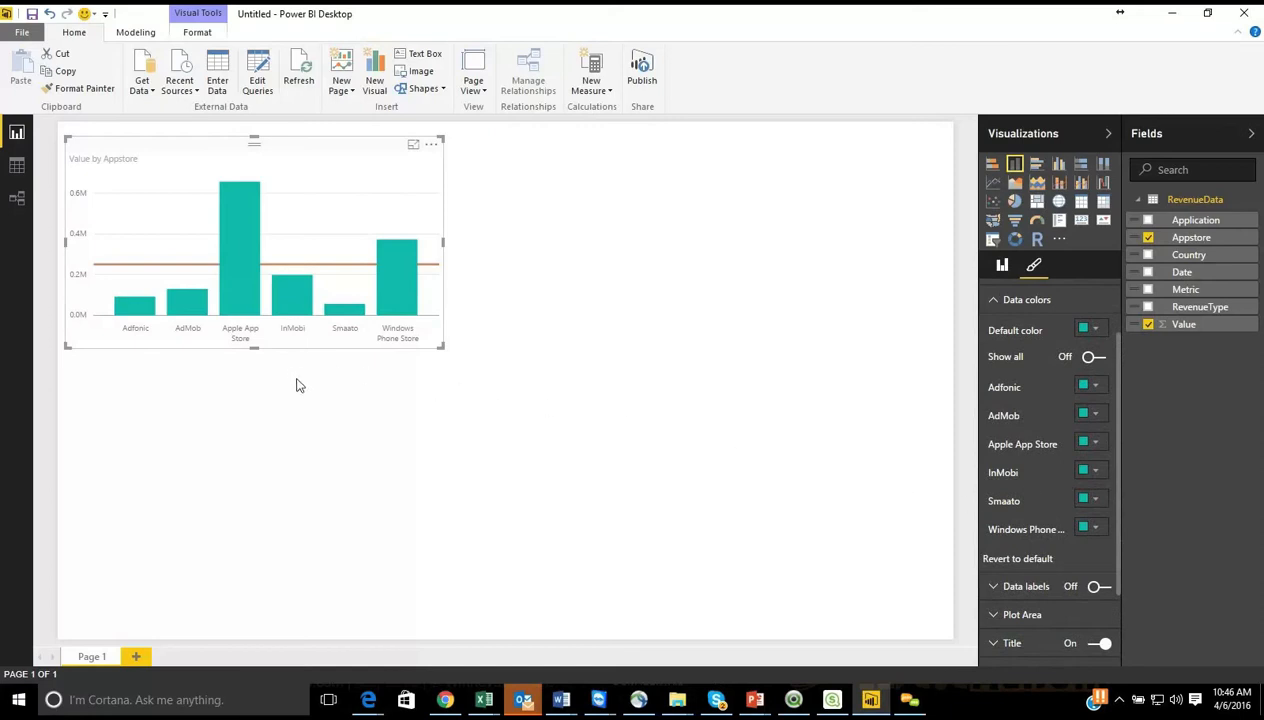
Step: Switch to Qlik Sense to view the MobileApp_Demo dashboard's chart coloring for comparison, and return to Power BI Desktop
click(835, 702)
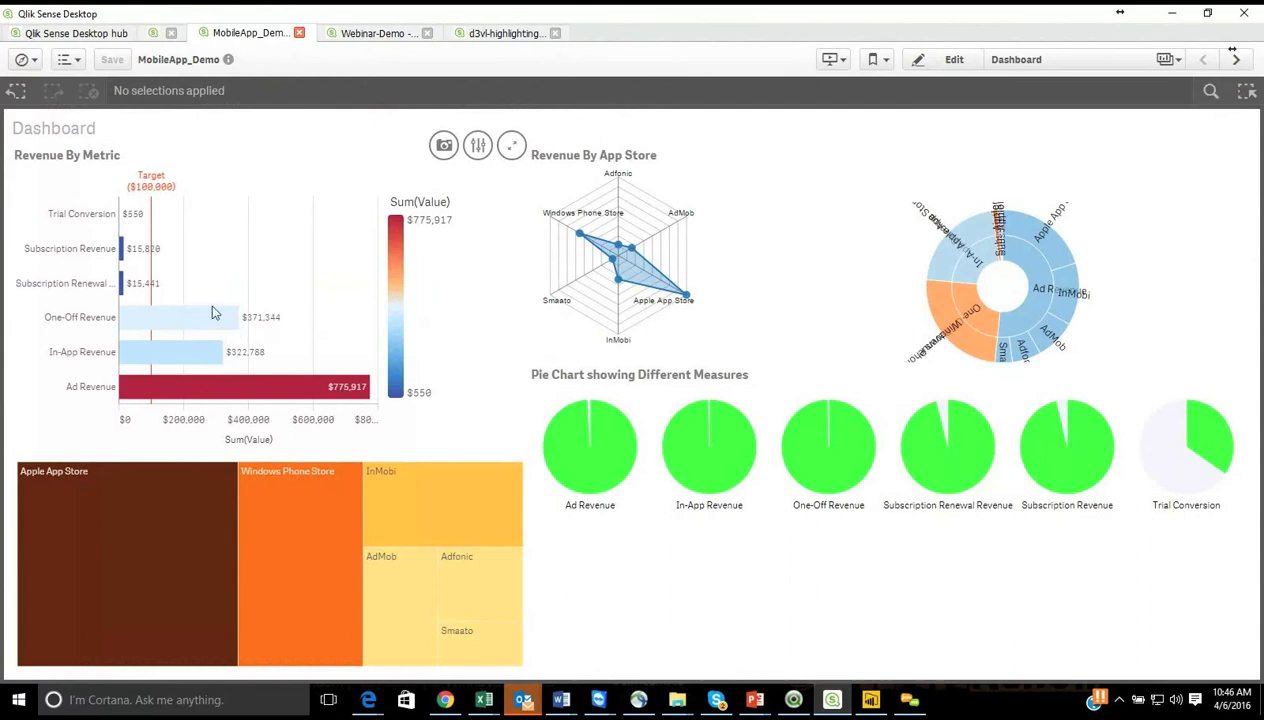
click(874, 702)
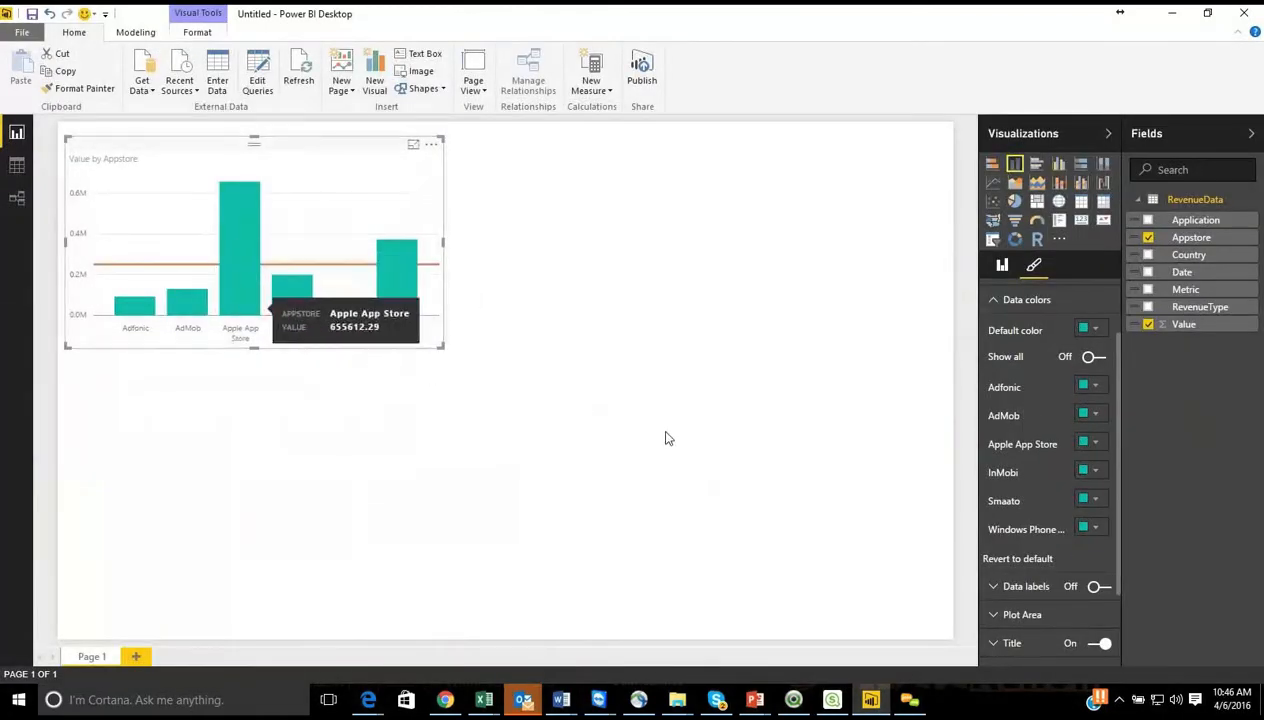
Step: Turn off the title of the column chart
click(995, 302)
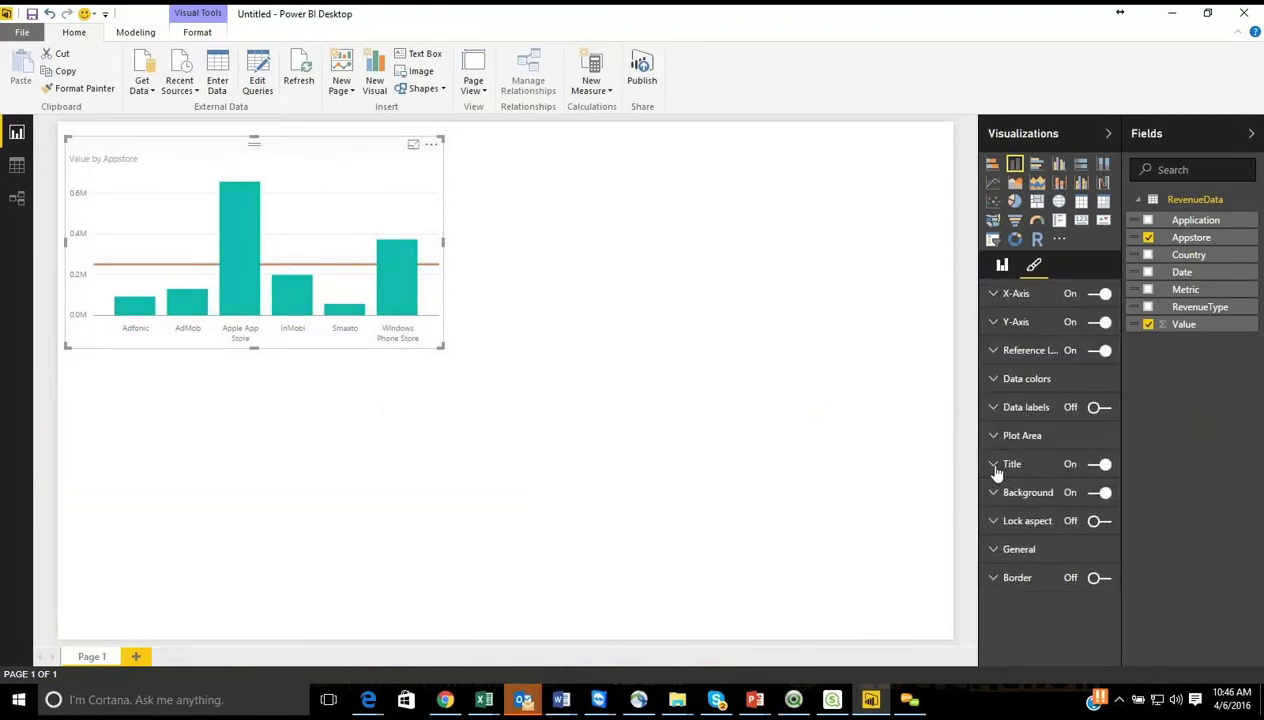
click(1101, 465)
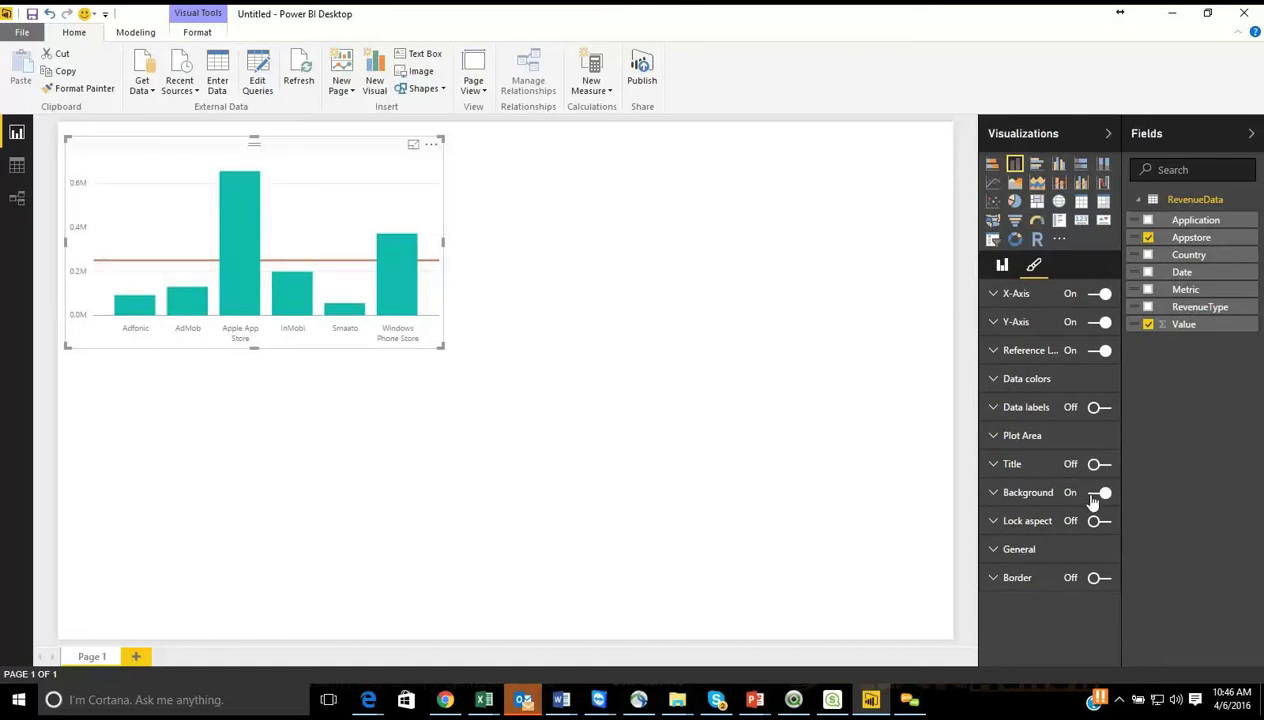
click(996, 560)
Step: Add the Metric field as a page level filter and display its list of values
click(1003, 268)
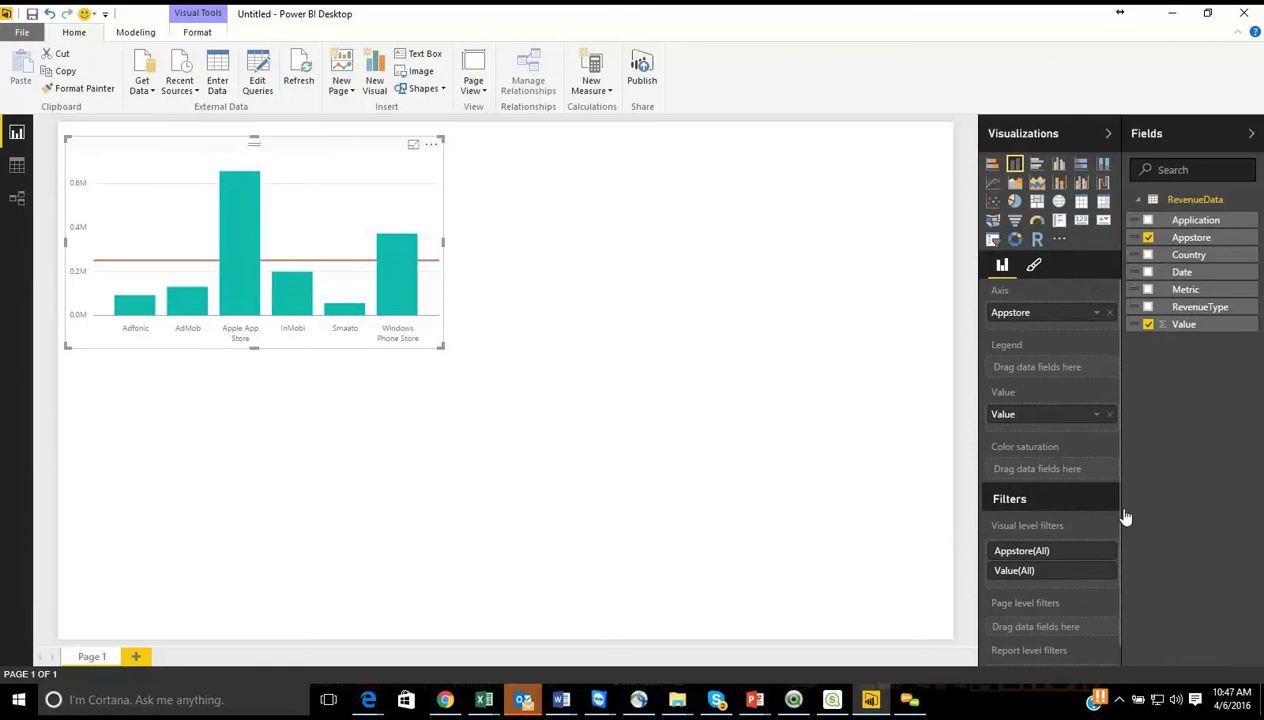
drag(1168, 290, 1030, 626)
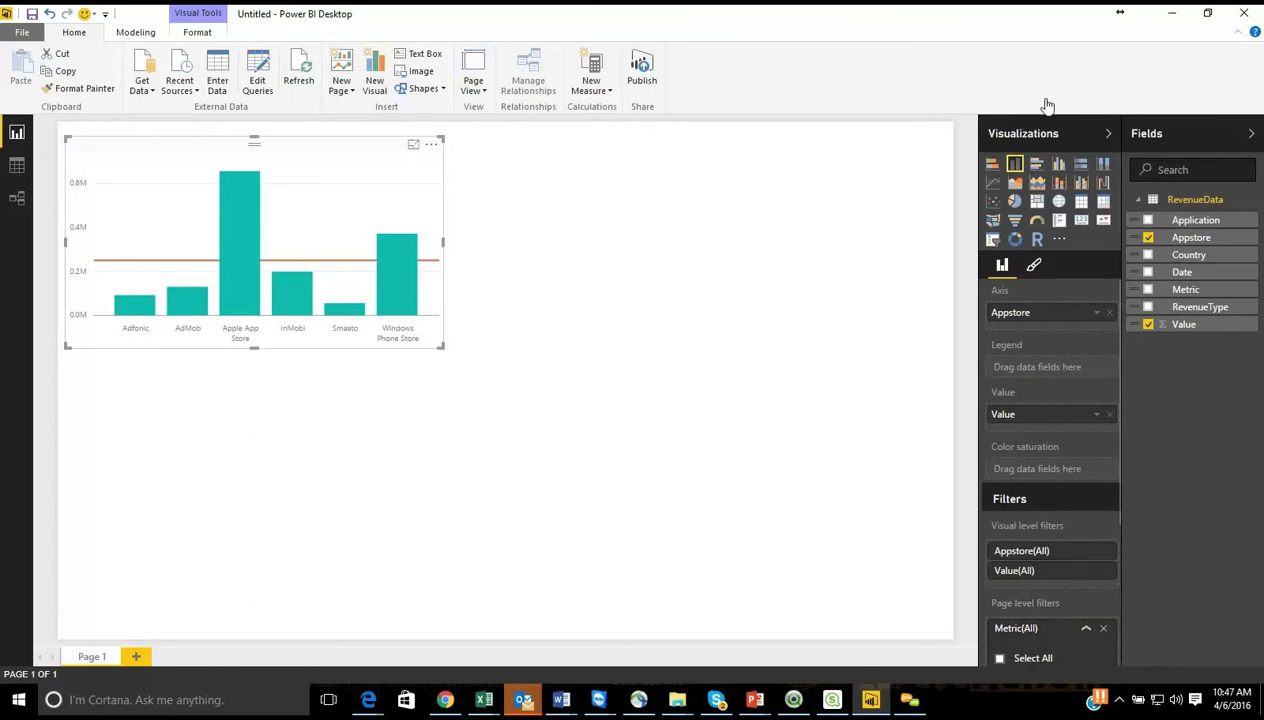
scroll(1019, 473, down, 3)
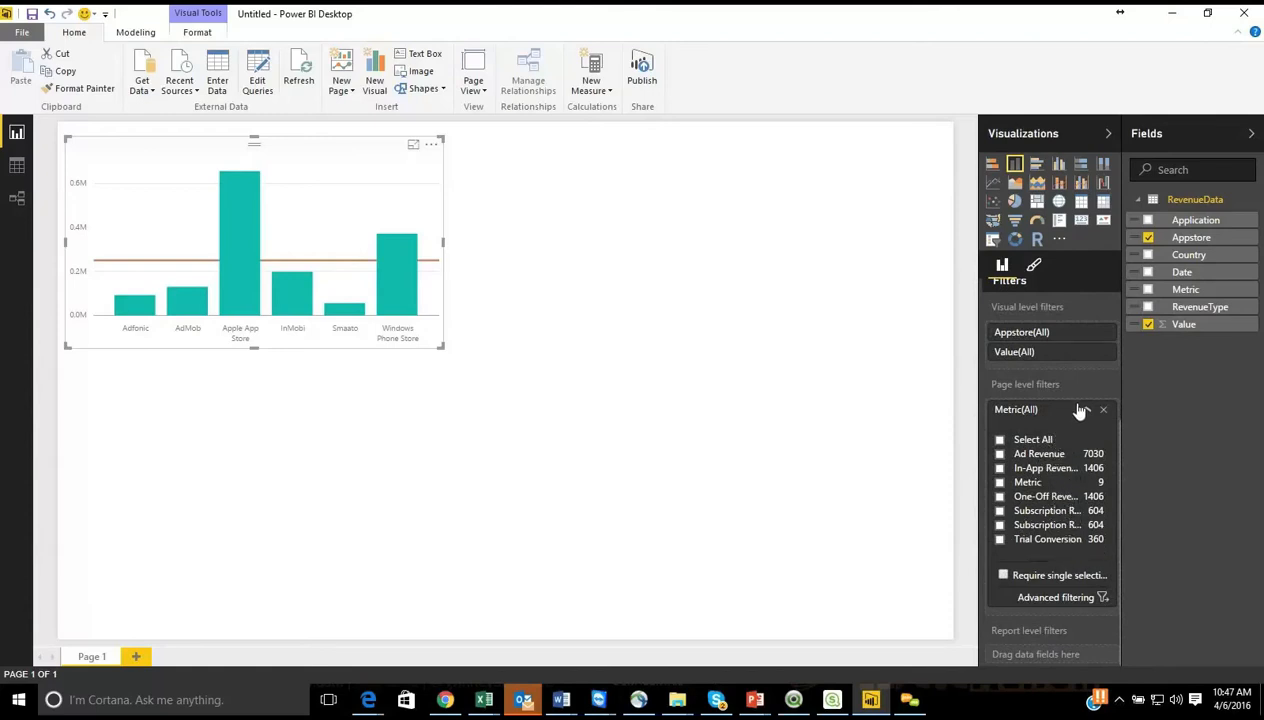
Step: Try filtering the page by One-Off Revenue and by Ad Revenue in the Metric filter, clearing each selection again
click(1010, 499)
click(1010, 500)
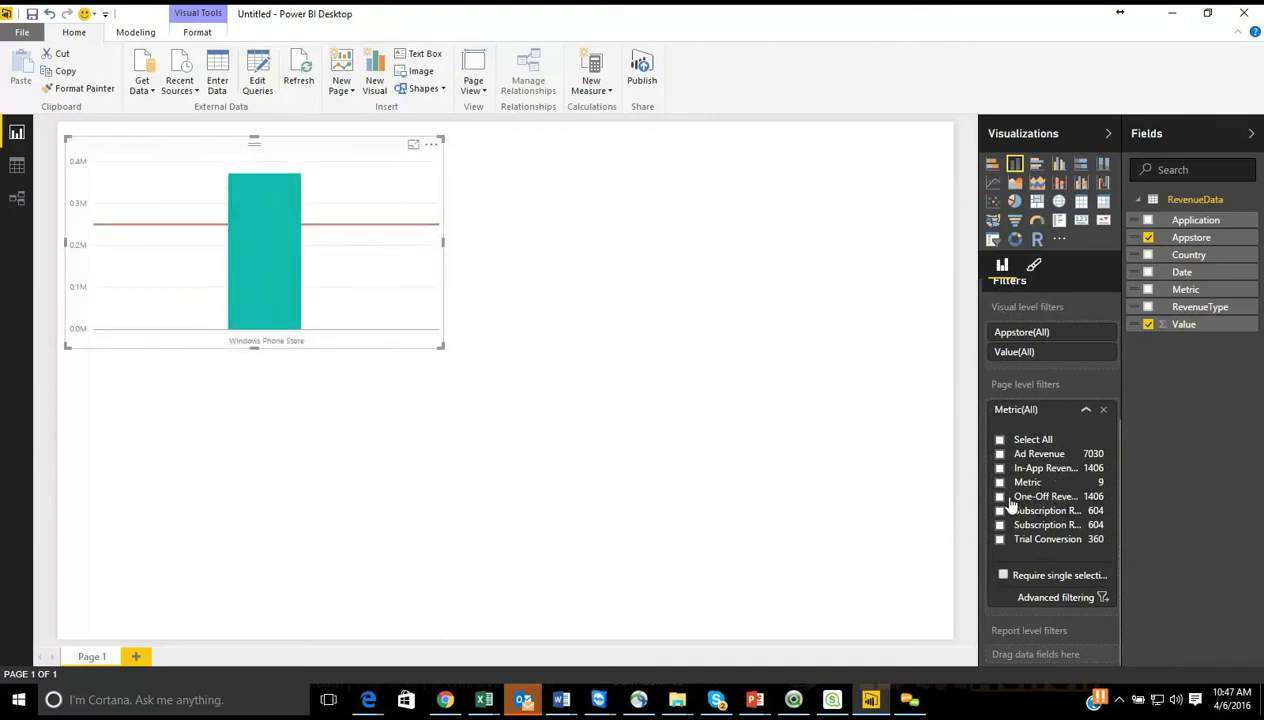
click(1020, 456)
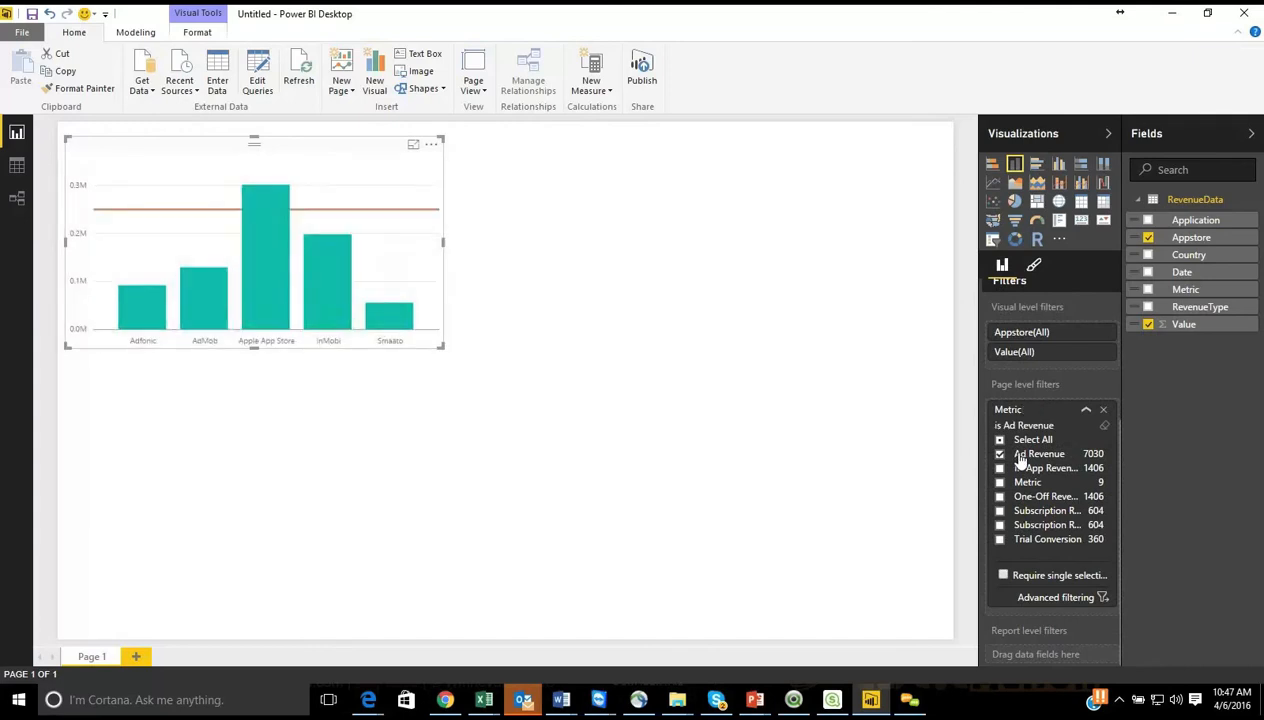
click(1020, 456)
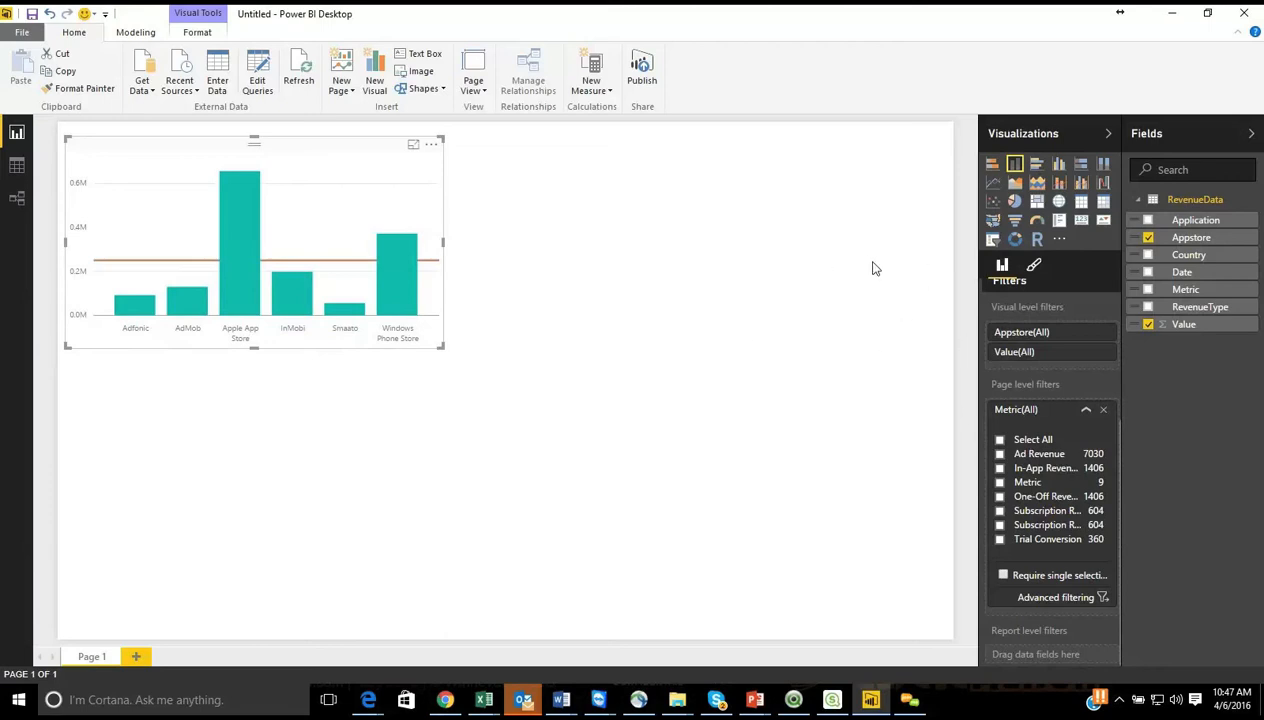
Step: Keep the existing visual as a stacked column chart and place a new empty pie chart beside it on the page
click(1015, 203)
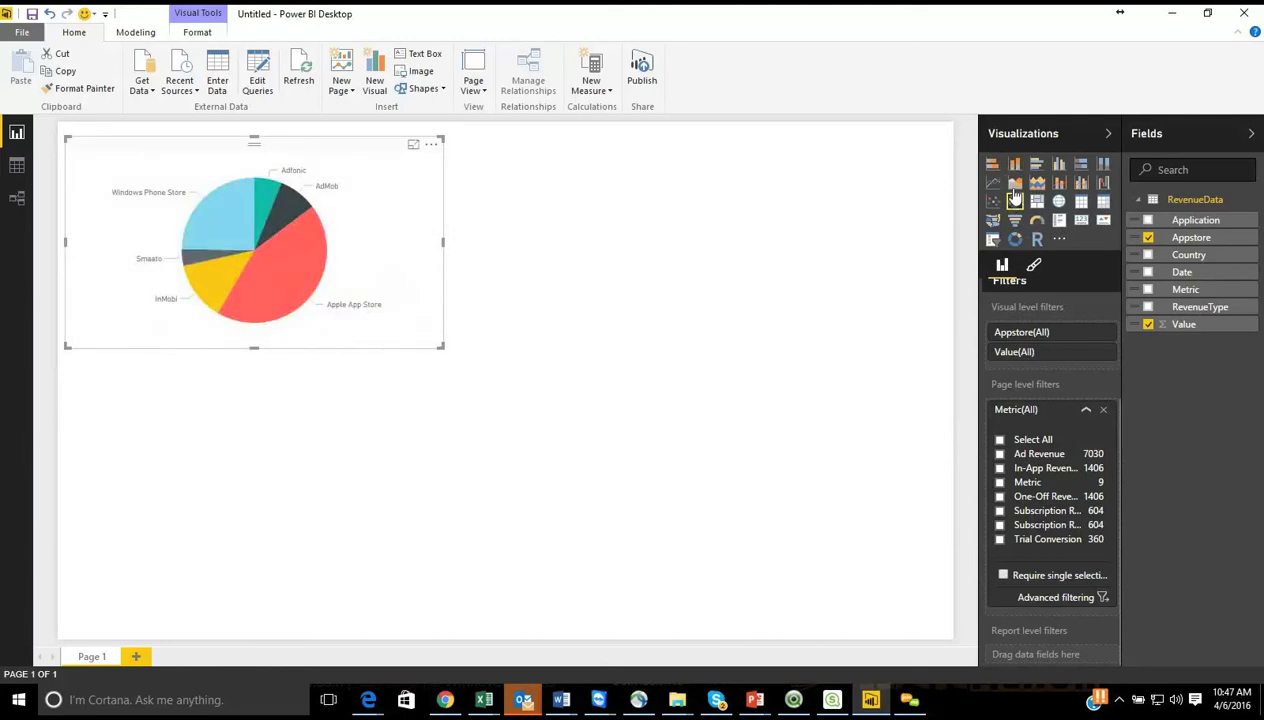
click(1015, 163)
click(615, 240)
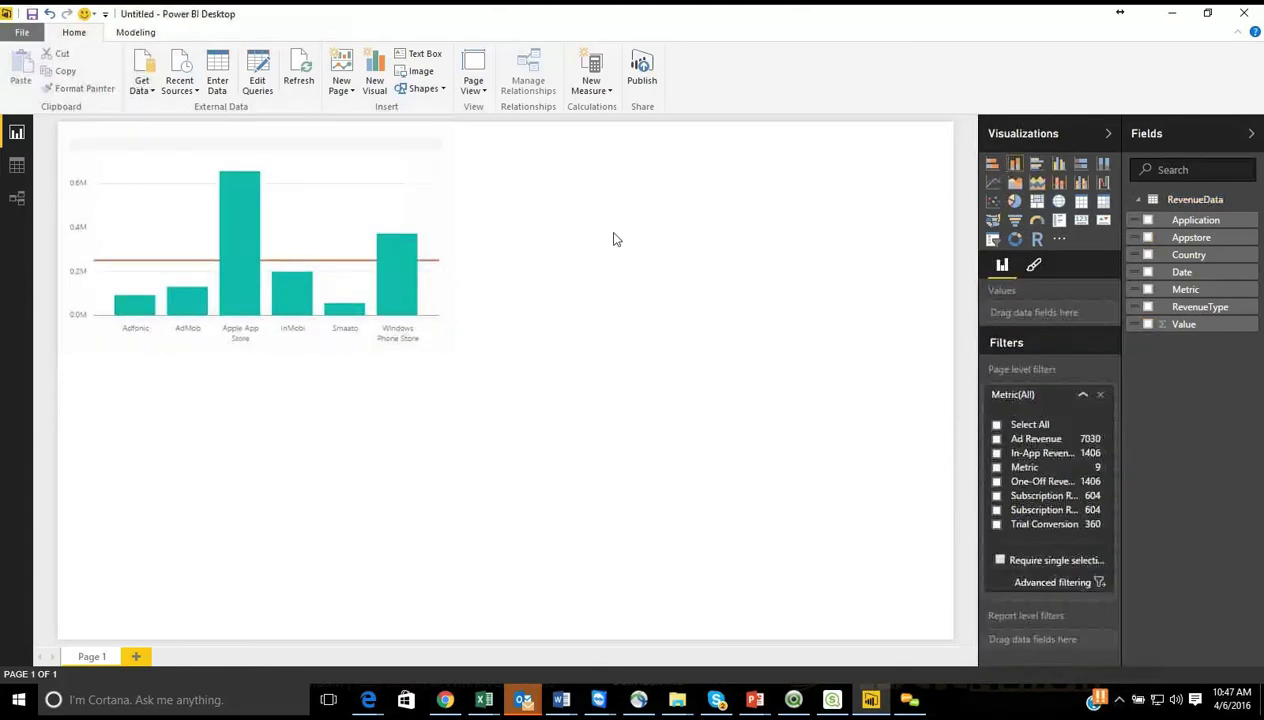
click(1015, 202)
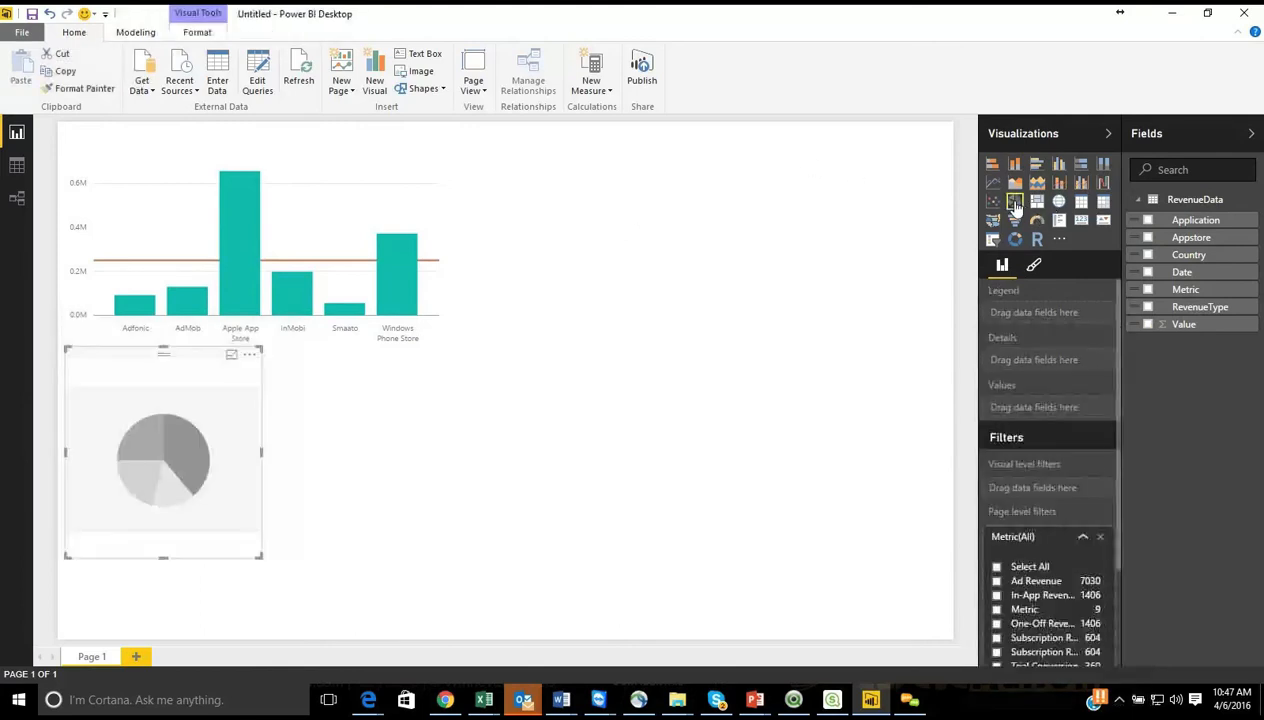
drag(170, 455, 600, 255)
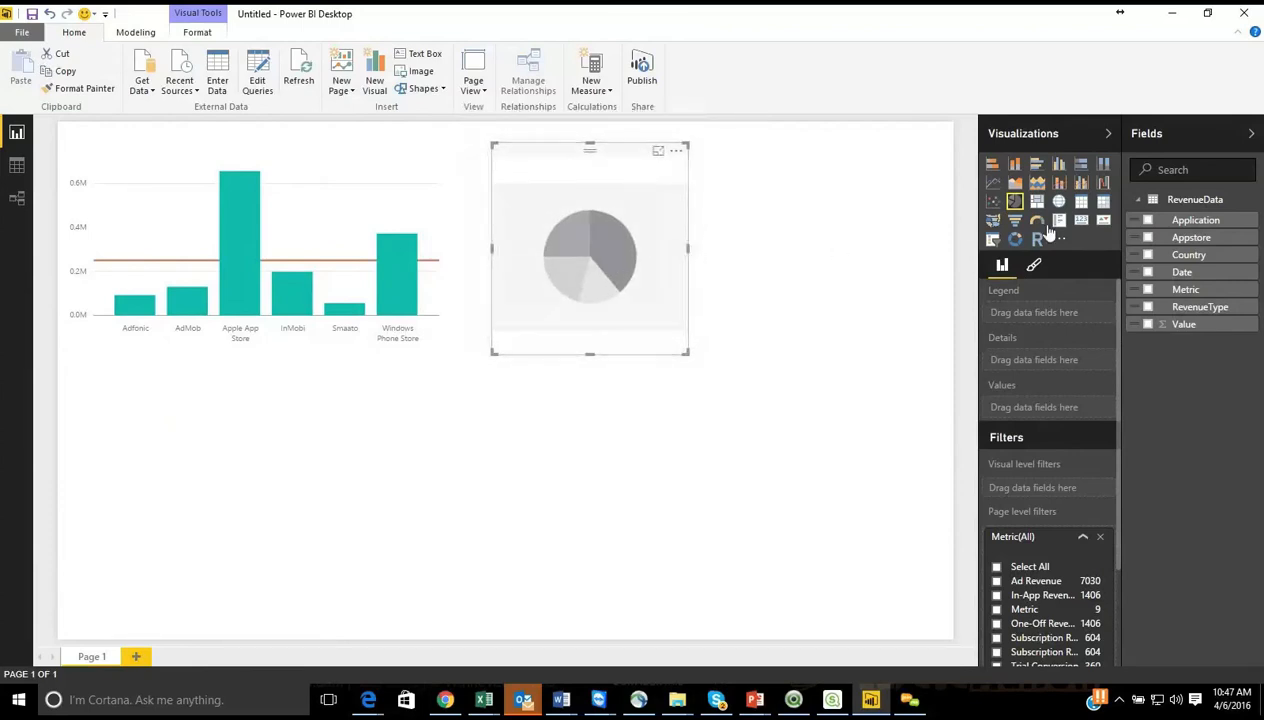
Step: Show Value by Metric in the pie chart and widen it to about twice its size, close to the page's edge
click(1148, 289)
click(1148, 324)
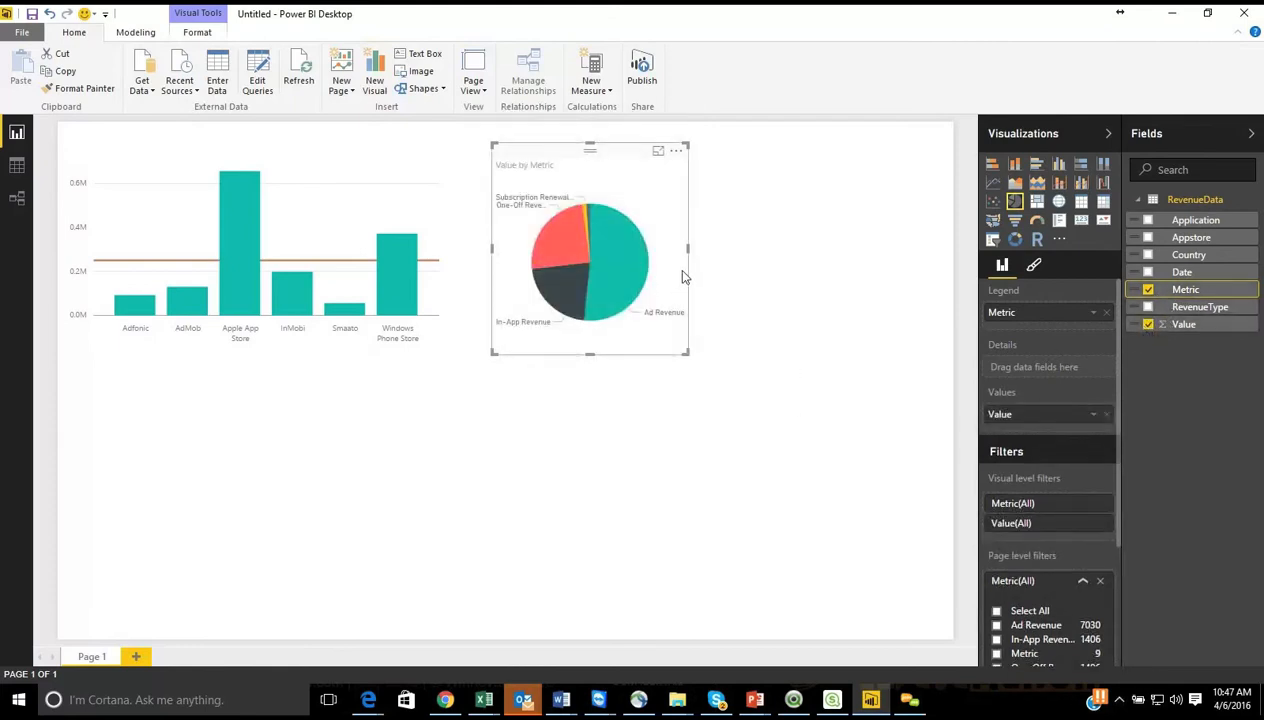
drag(688, 248, 899, 277)
click(899, 277)
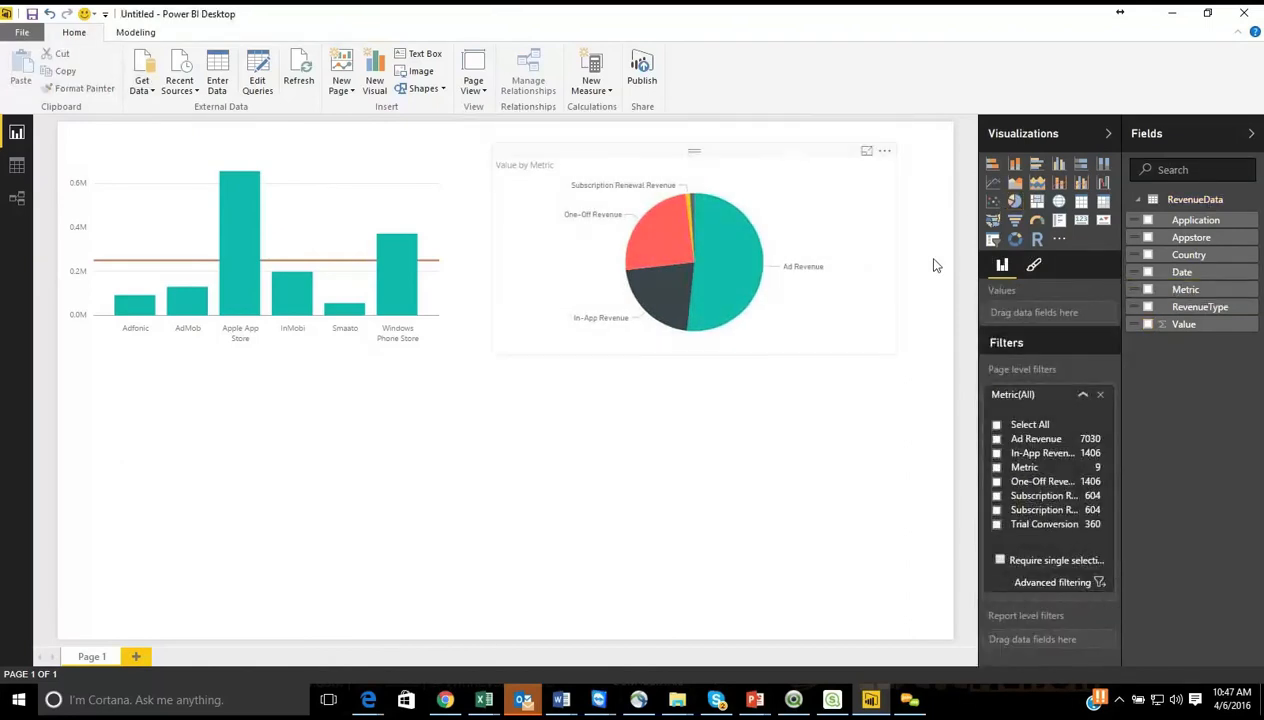
Step: Highlight Ad Revenue across the page from its pie slice and bring up the pie chart's formatting options
click(1036, 270)
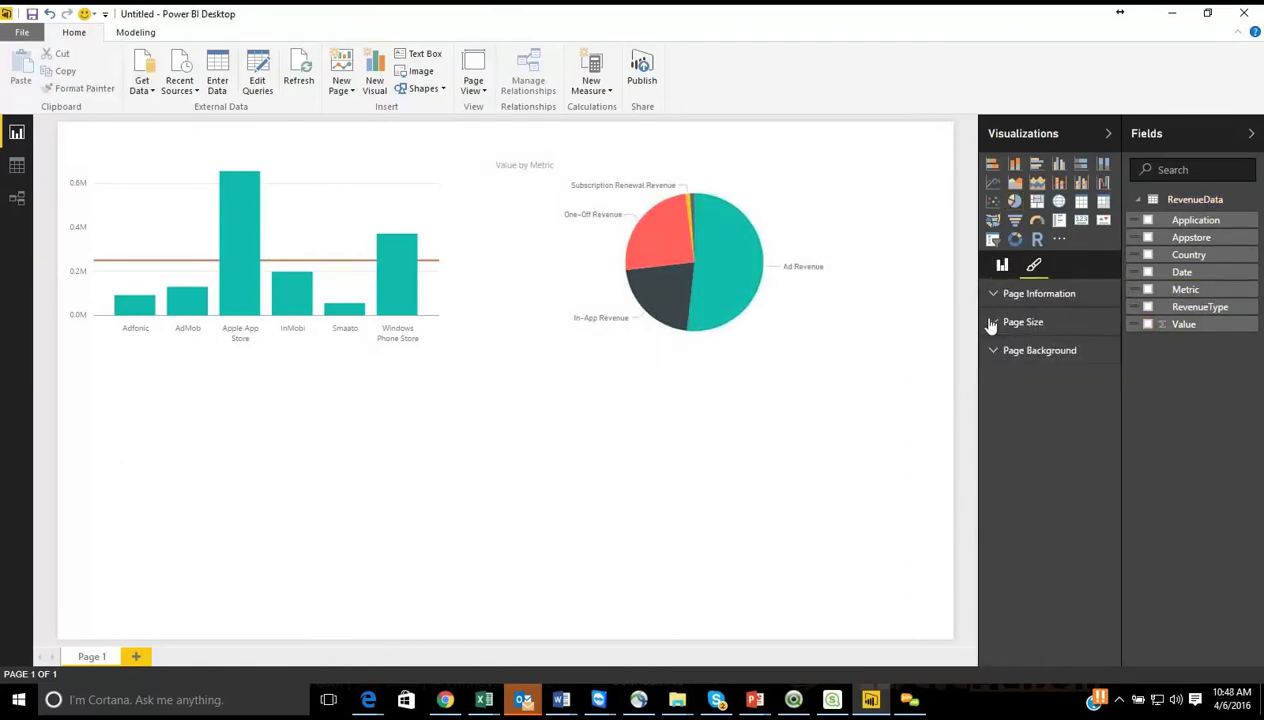
click(750, 258)
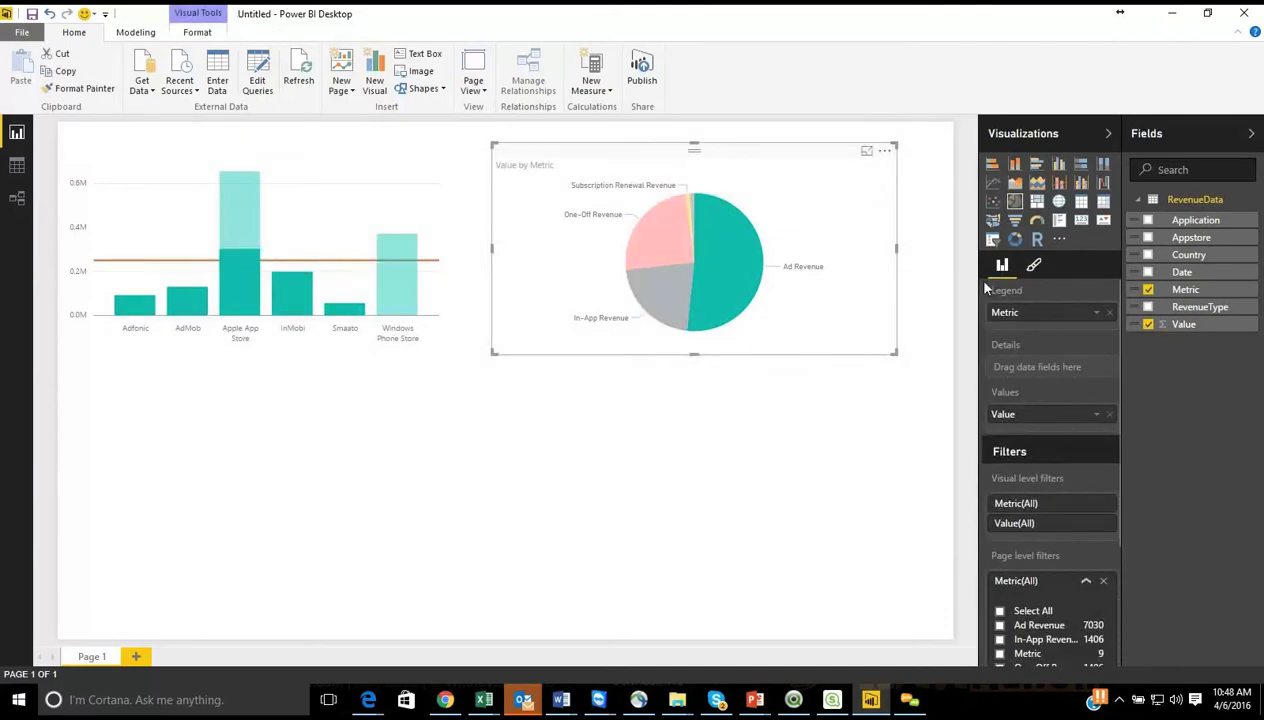
click(1034, 268)
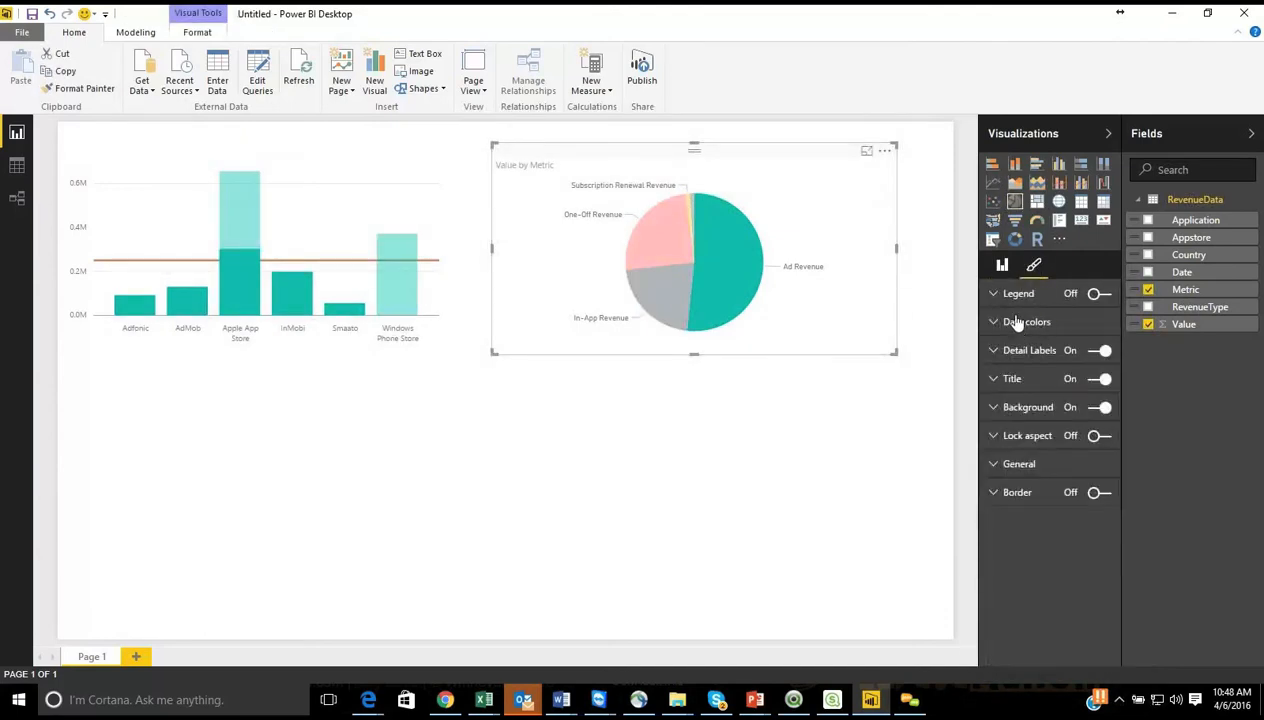
Step: Try the pie chart with its legend turned on, and turn the legend back off
click(994, 297)
click(994, 297)
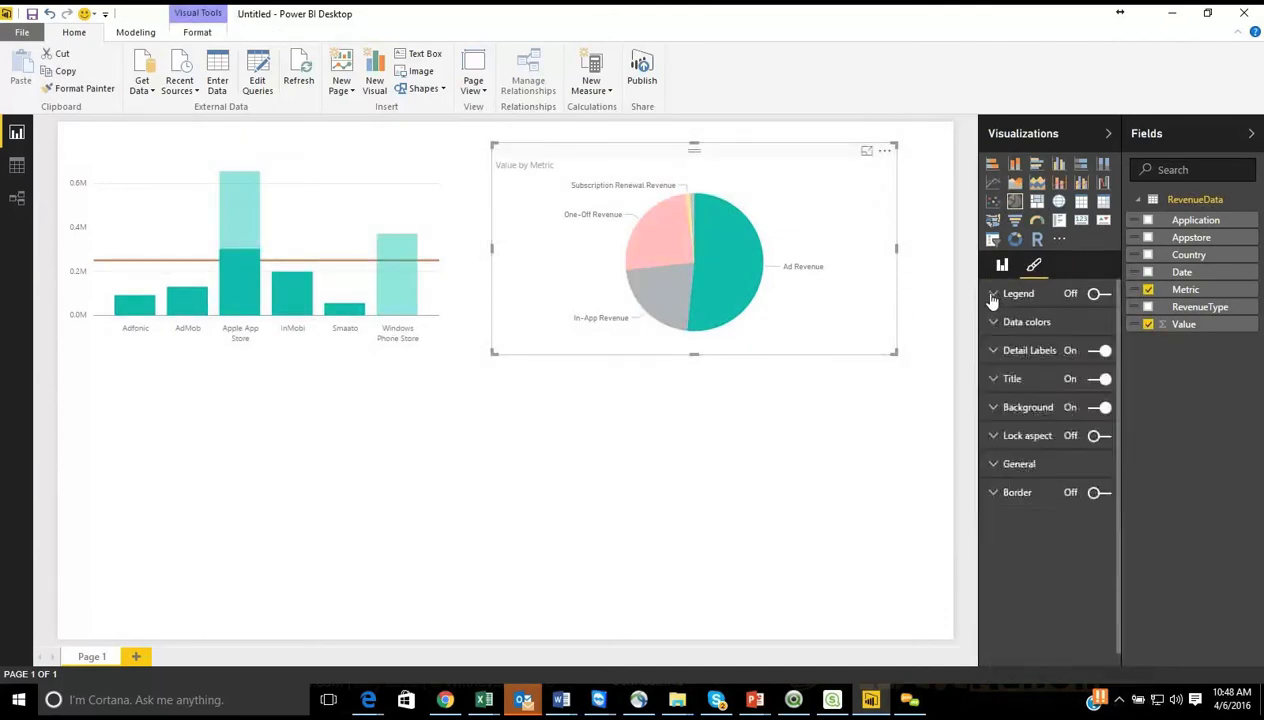
click(1100, 295)
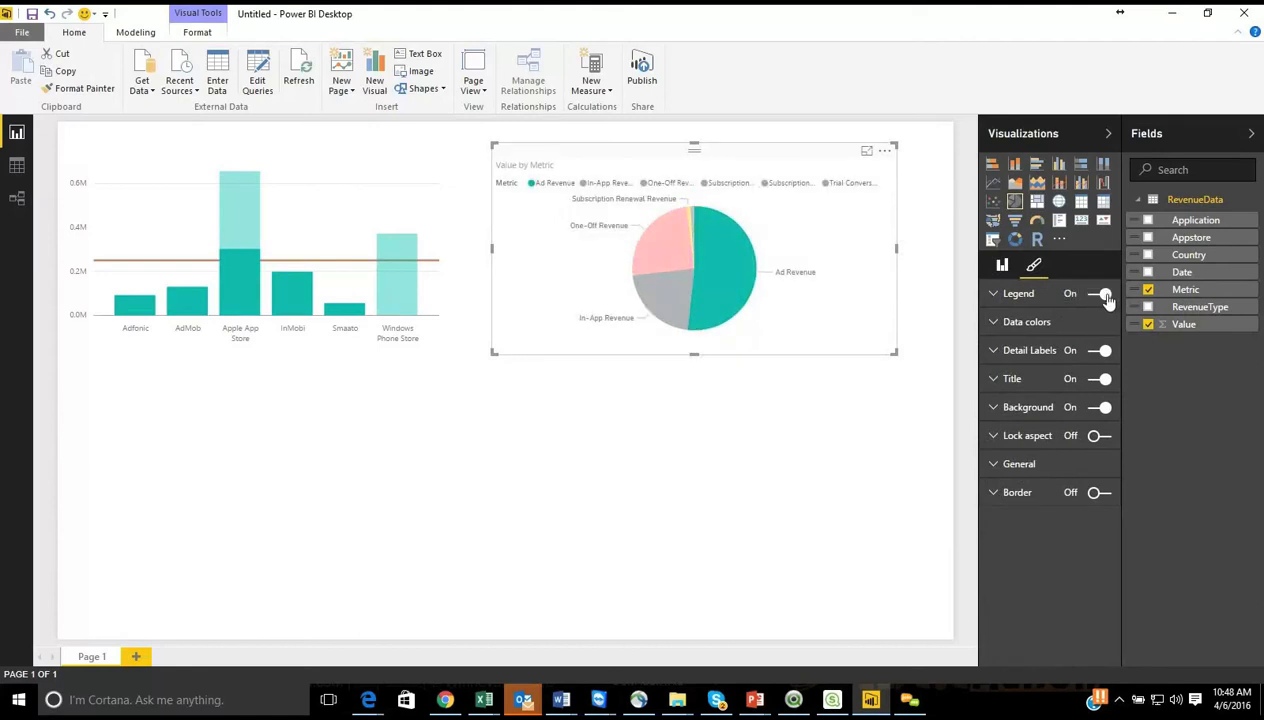
click(1104, 295)
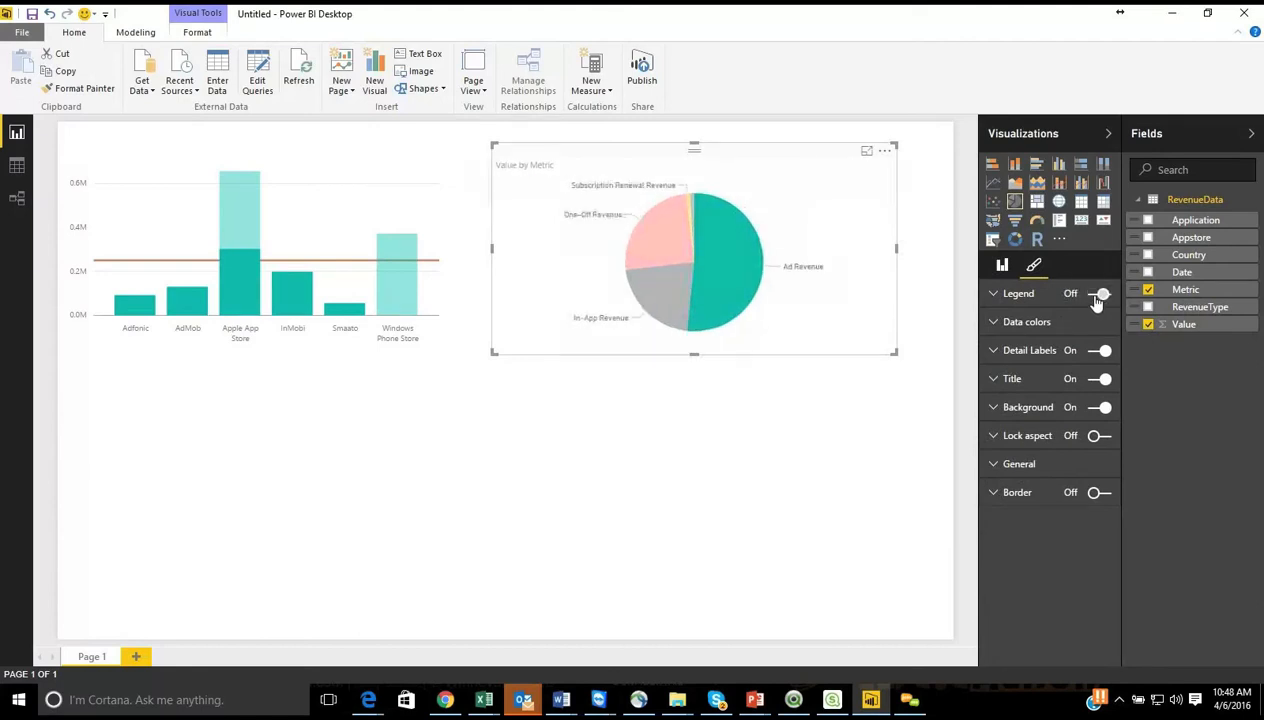
Step: Review the pie chart's data colors and general settings, and preview the chart with detail labels switched off and on again
click(995, 324)
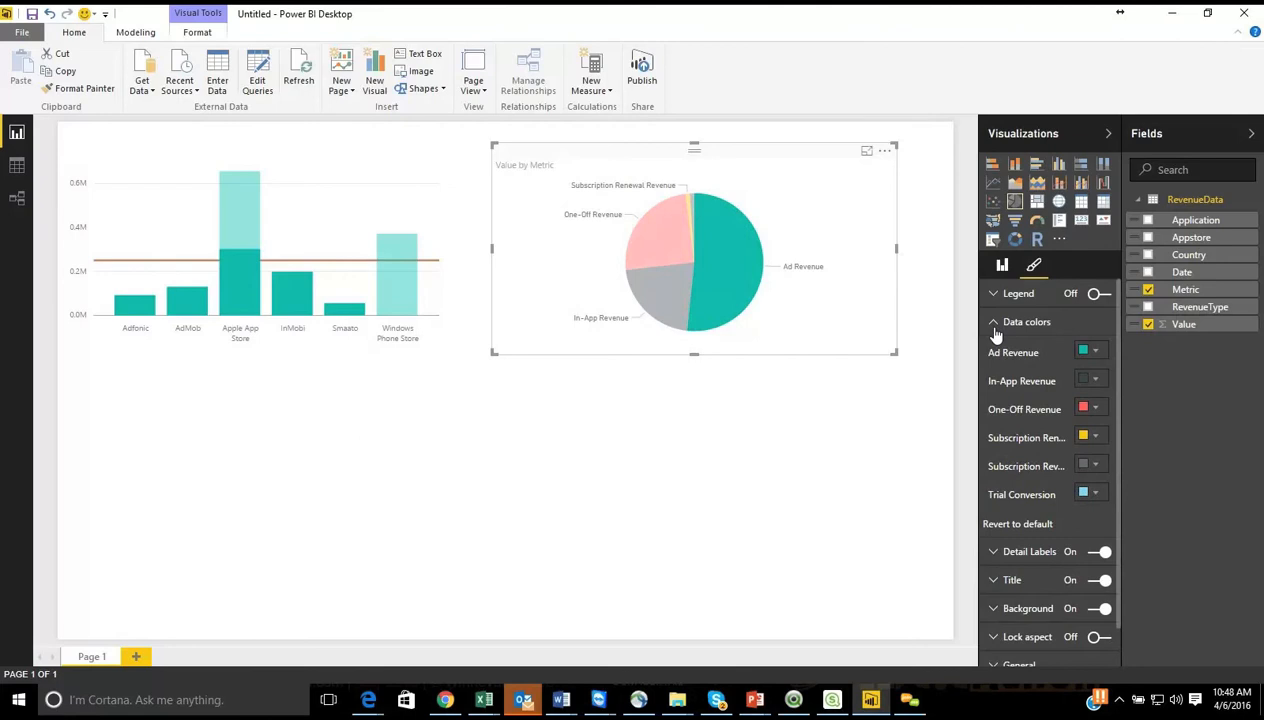
click(995, 330)
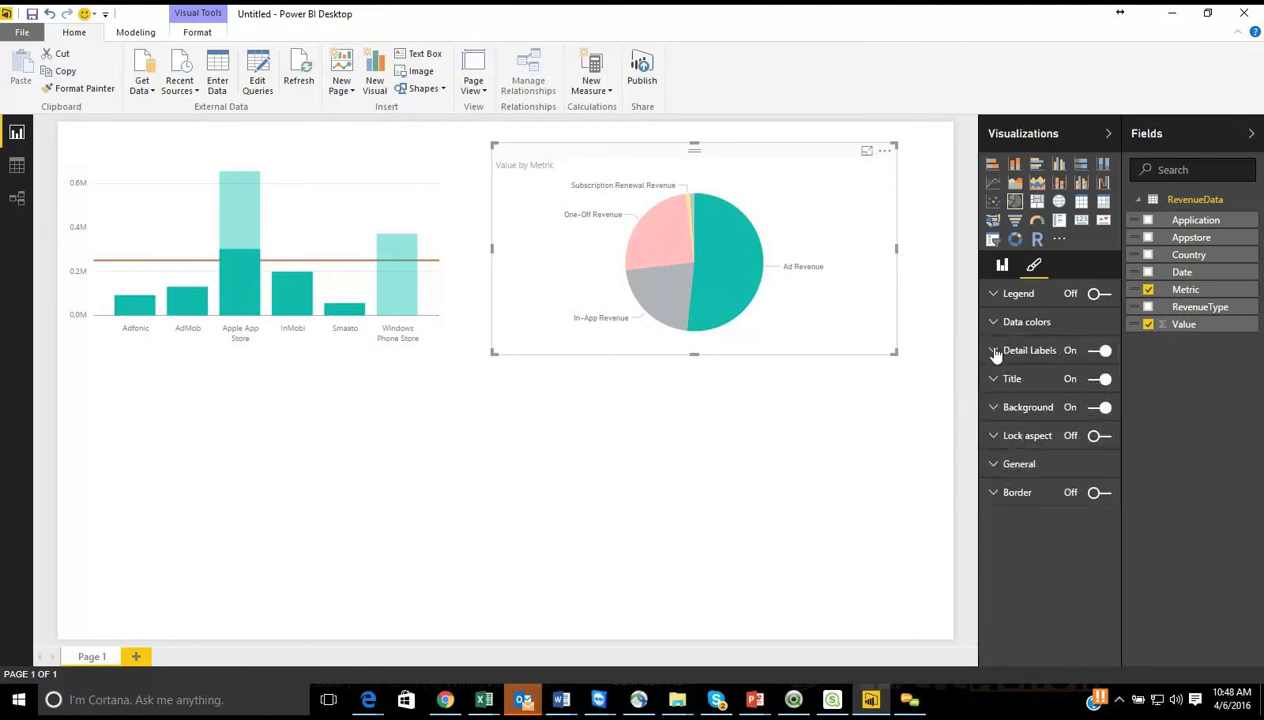
click(1100, 352)
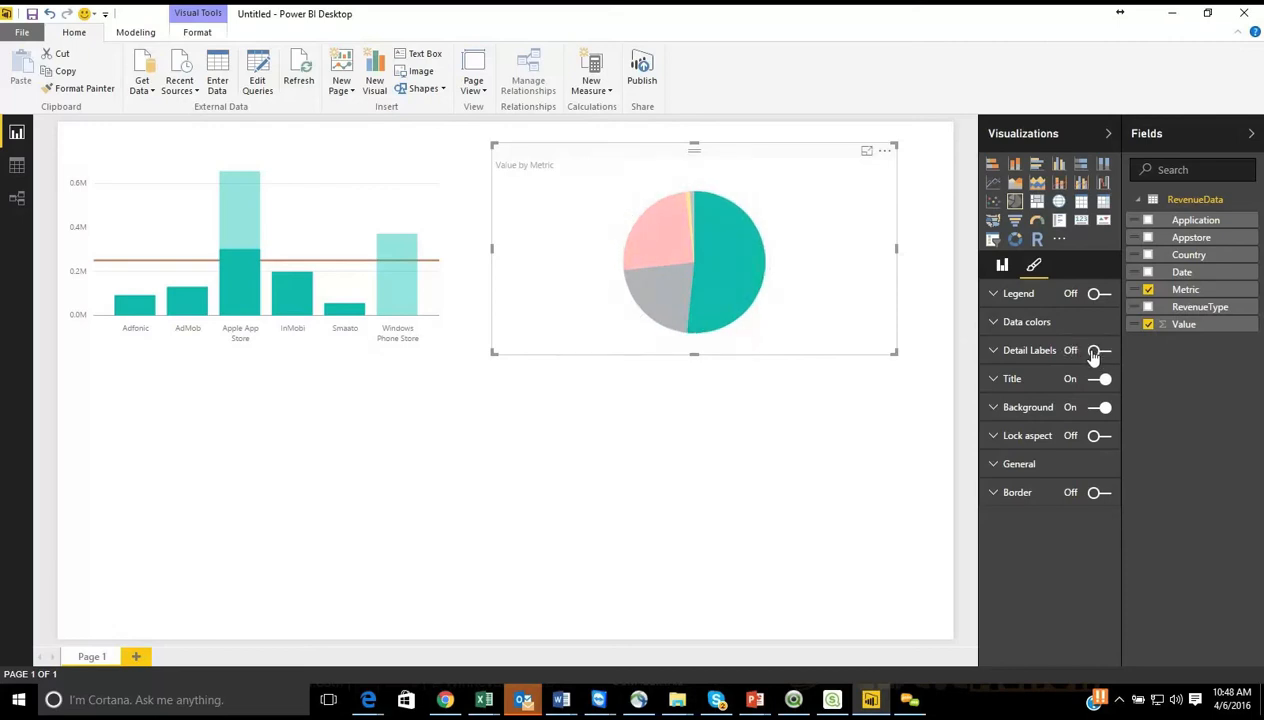
click(1100, 351)
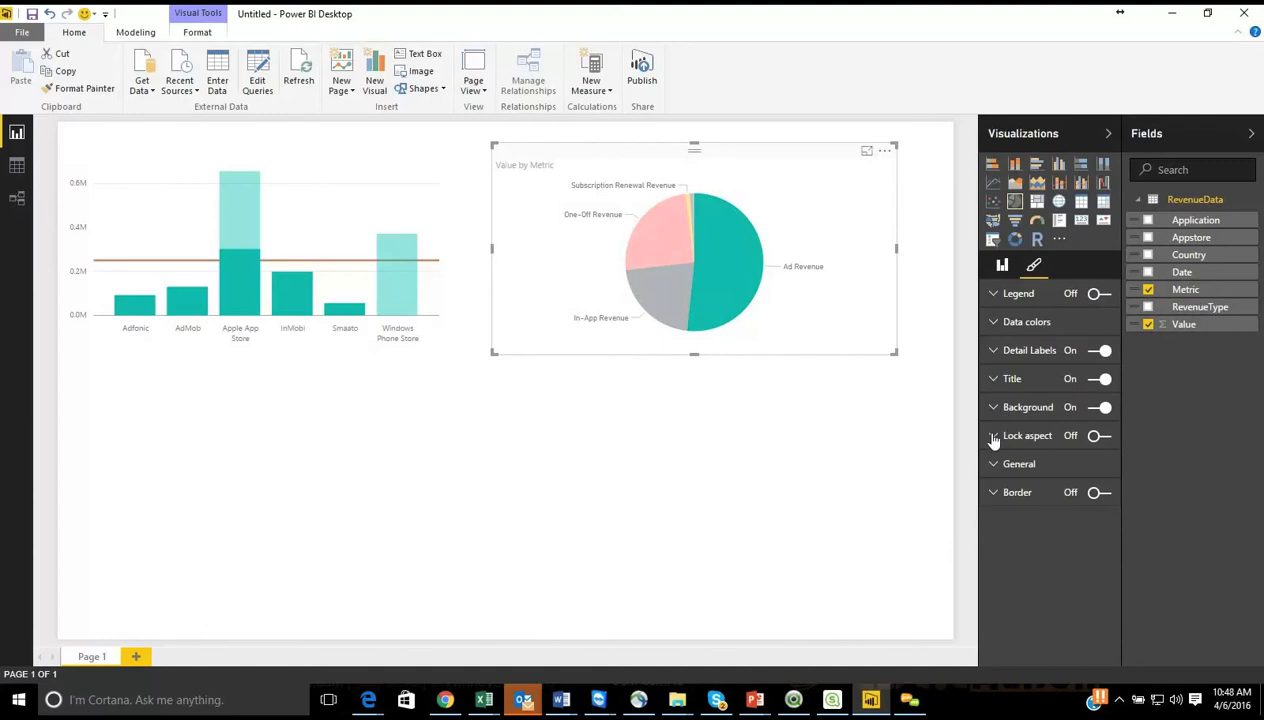
click(994, 466)
click(996, 468)
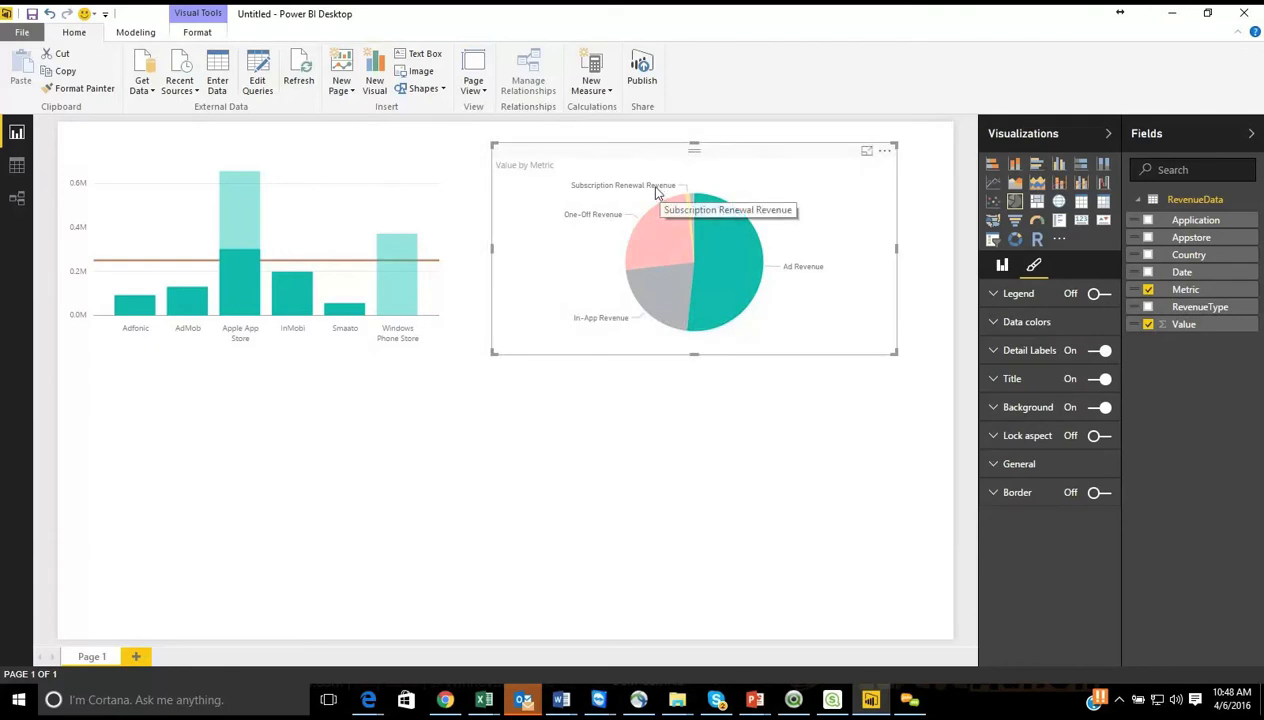
Step: Move the pie chart slightly up and review the options for bringing it forward or sending it backward
click(199, 33)
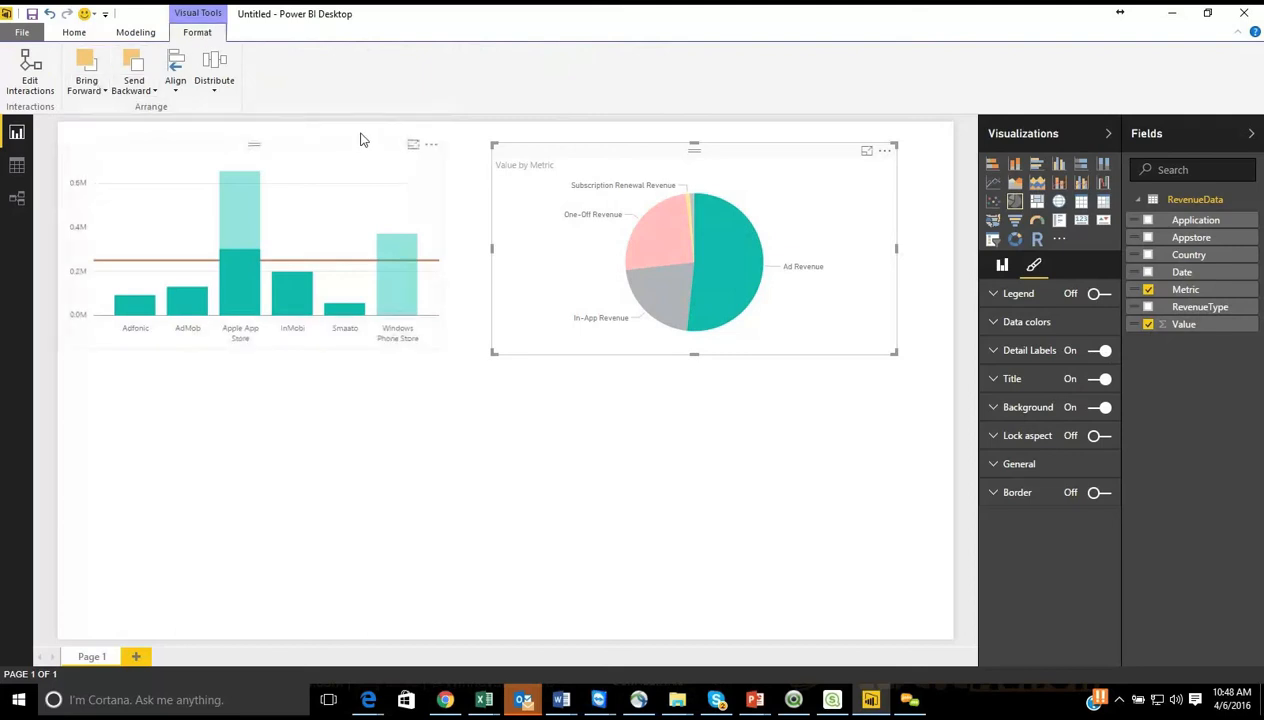
drag(662, 152, 666, 145)
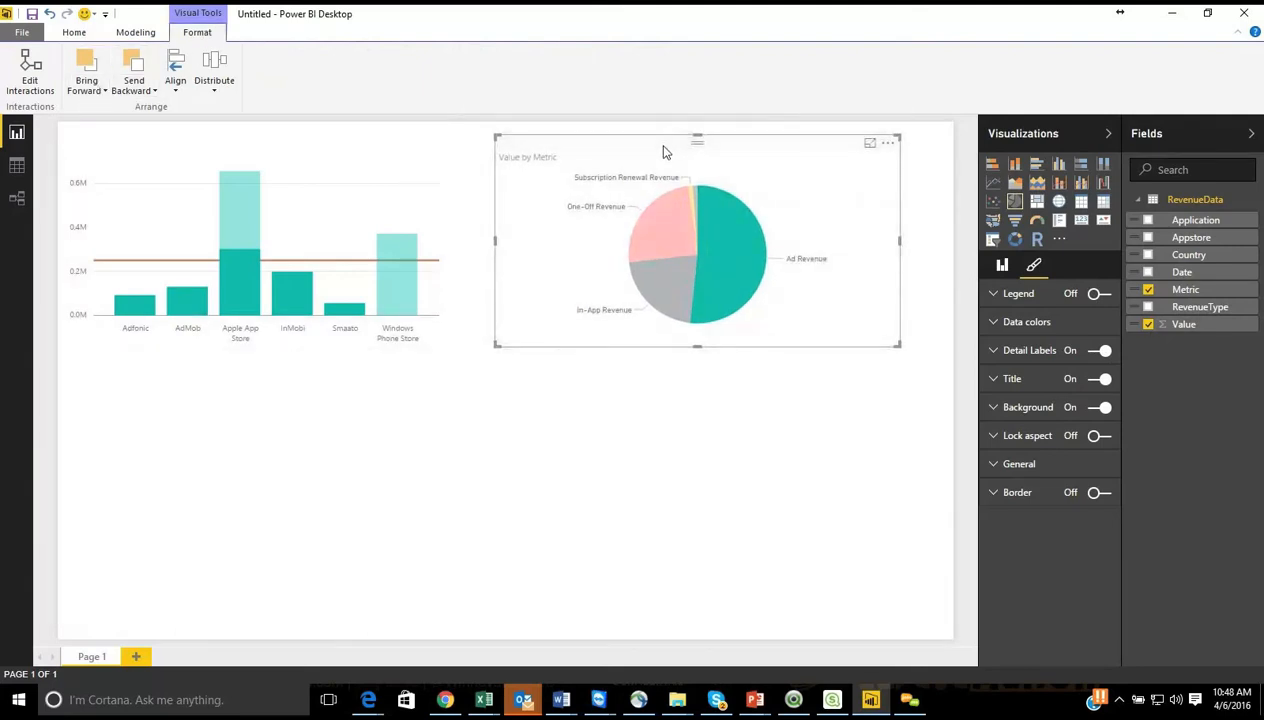
click(107, 94)
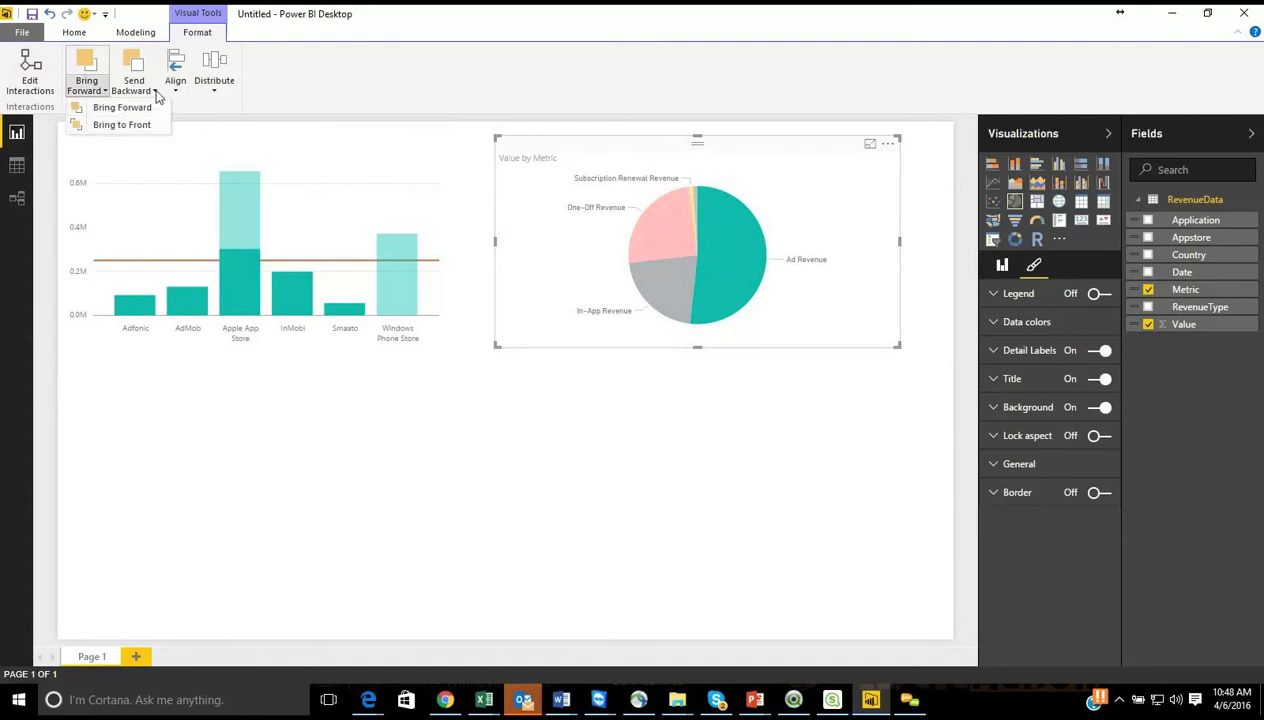
click(155, 94)
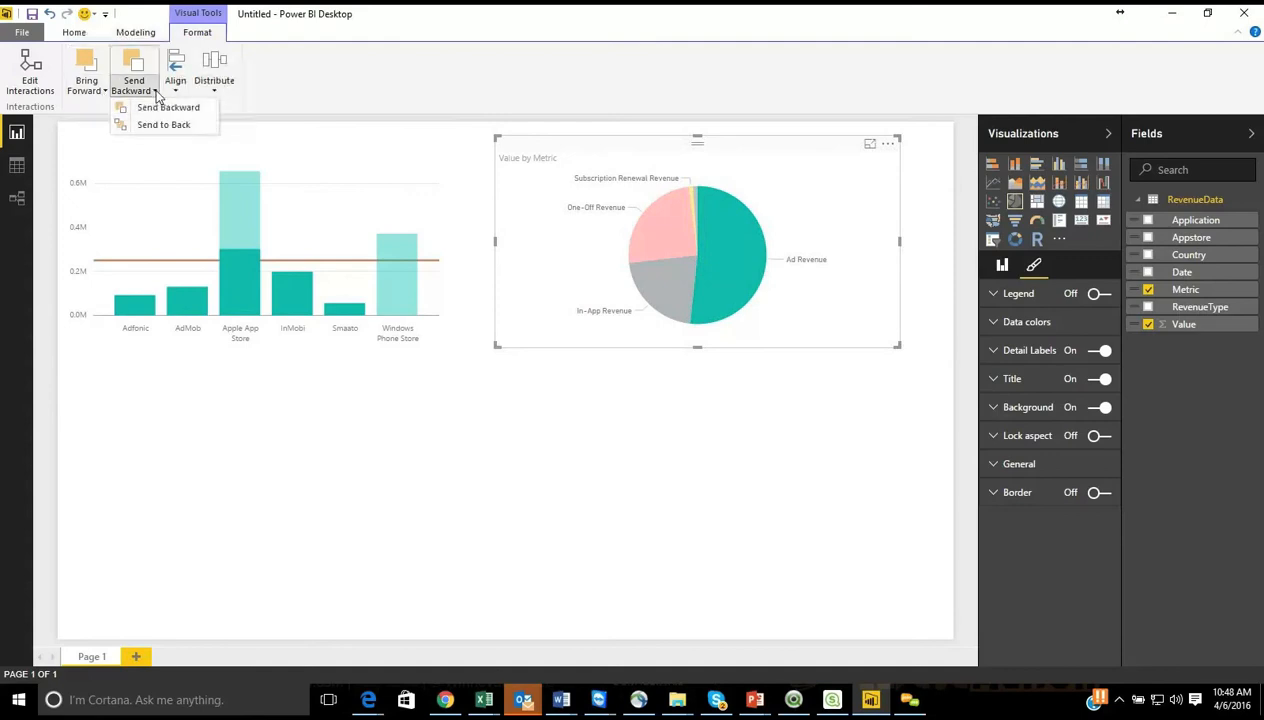
click(593, 464)
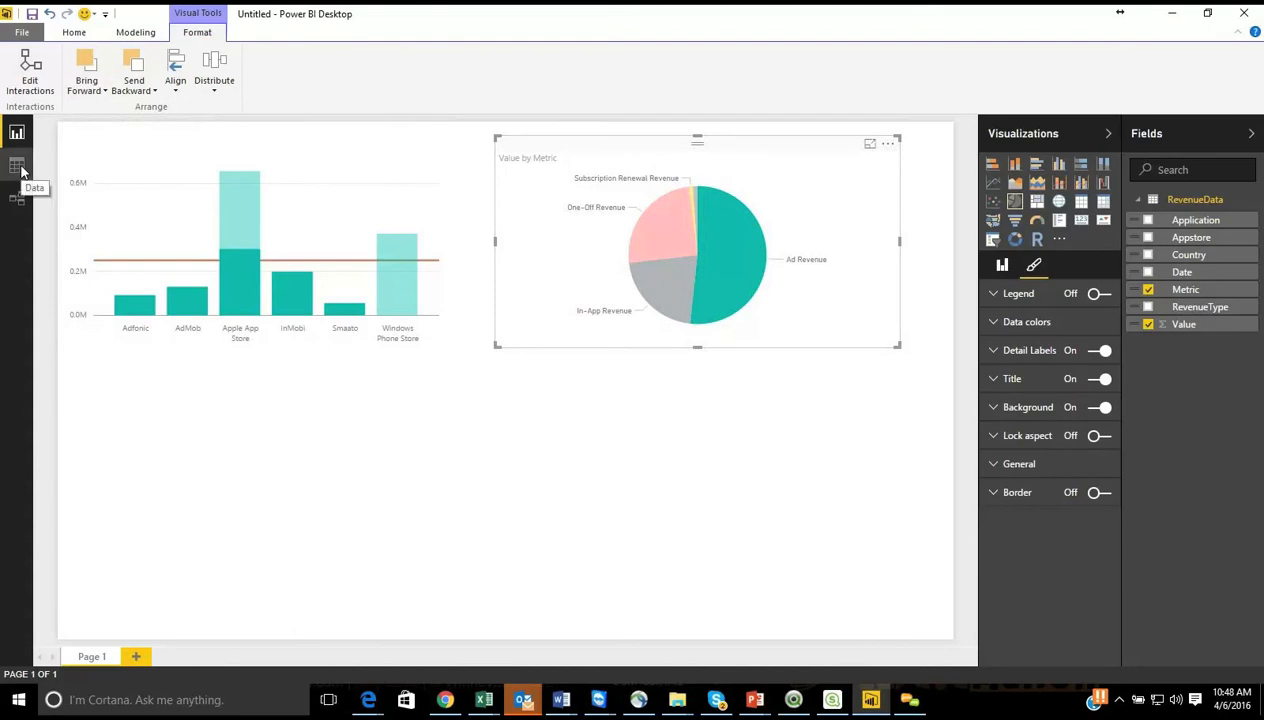
Step: Review the modeling options, the data table and the relationships diagram with RevenueData enlarged to show all fields, and return to the report
click(130, 32)
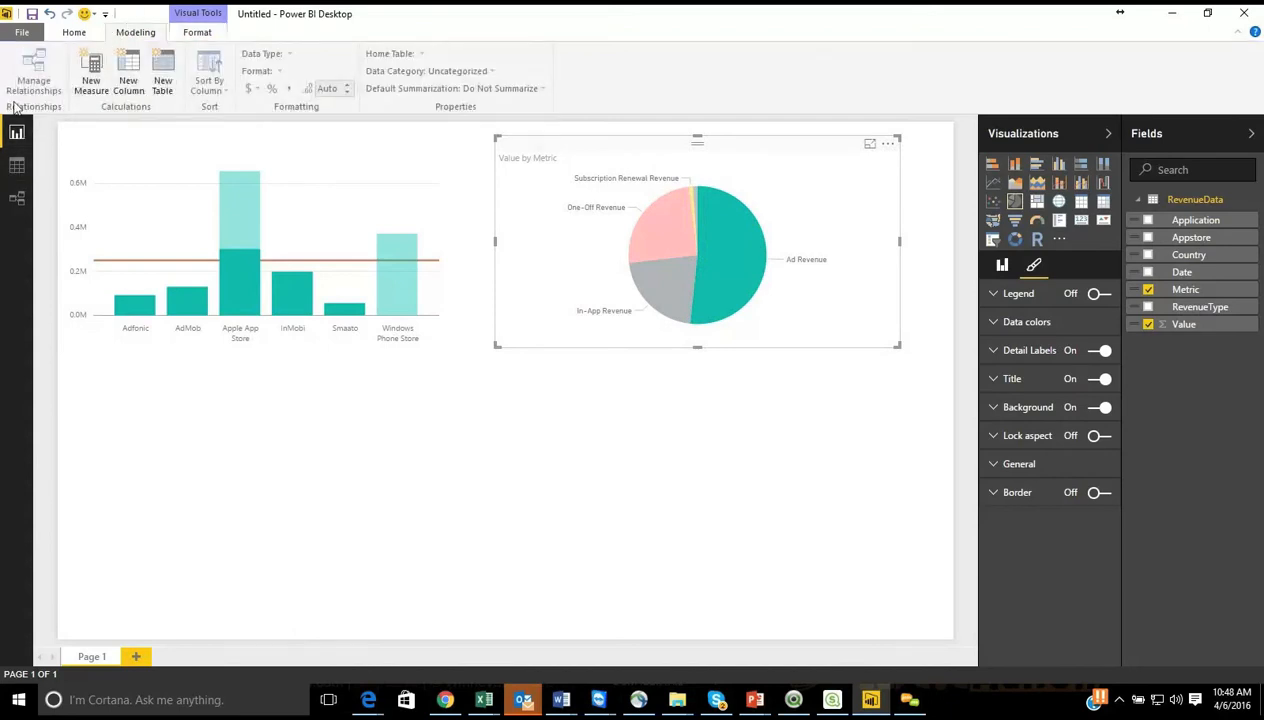
click(17, 167)
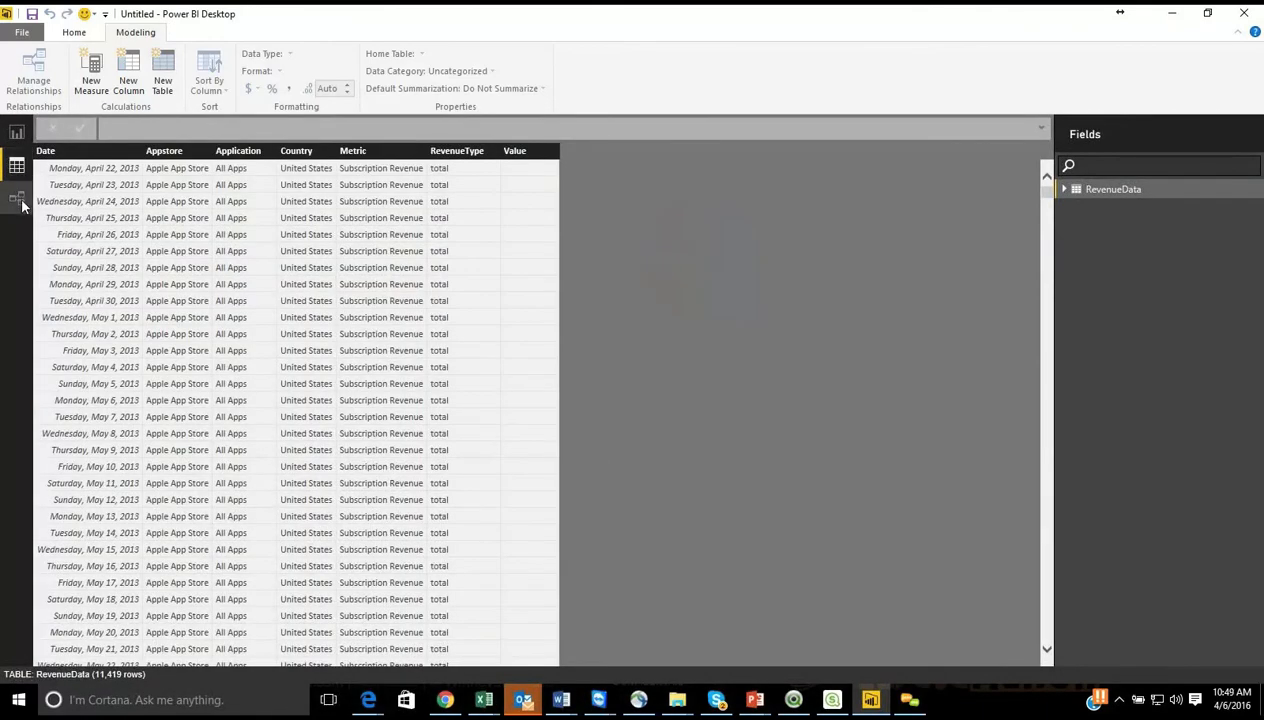
click(18, 200)
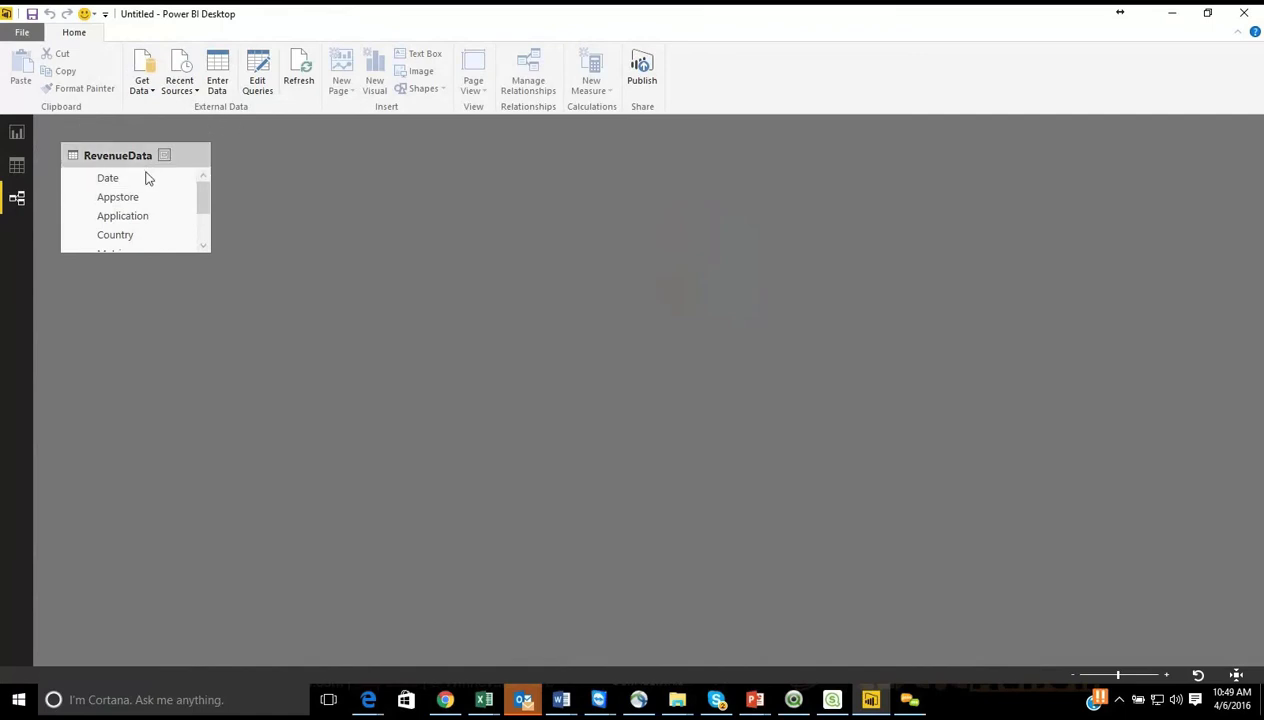
drag(178, 290, 178, 383)
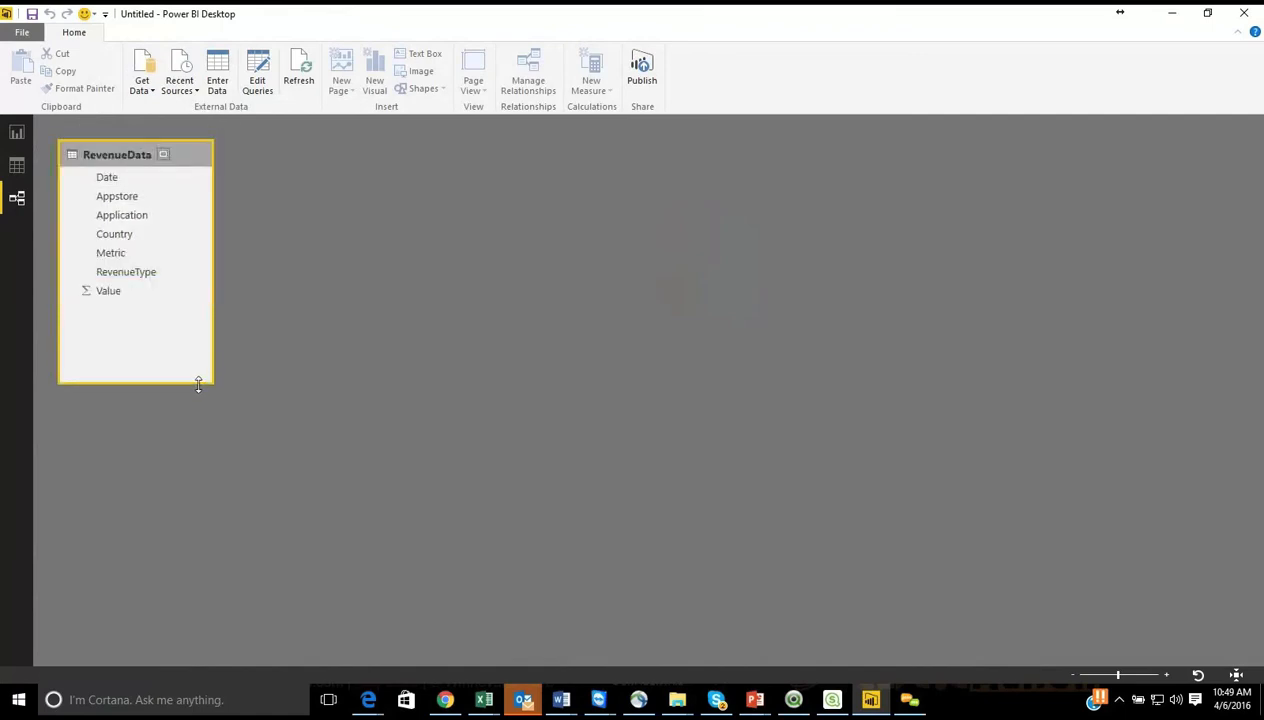
click(17, 132)
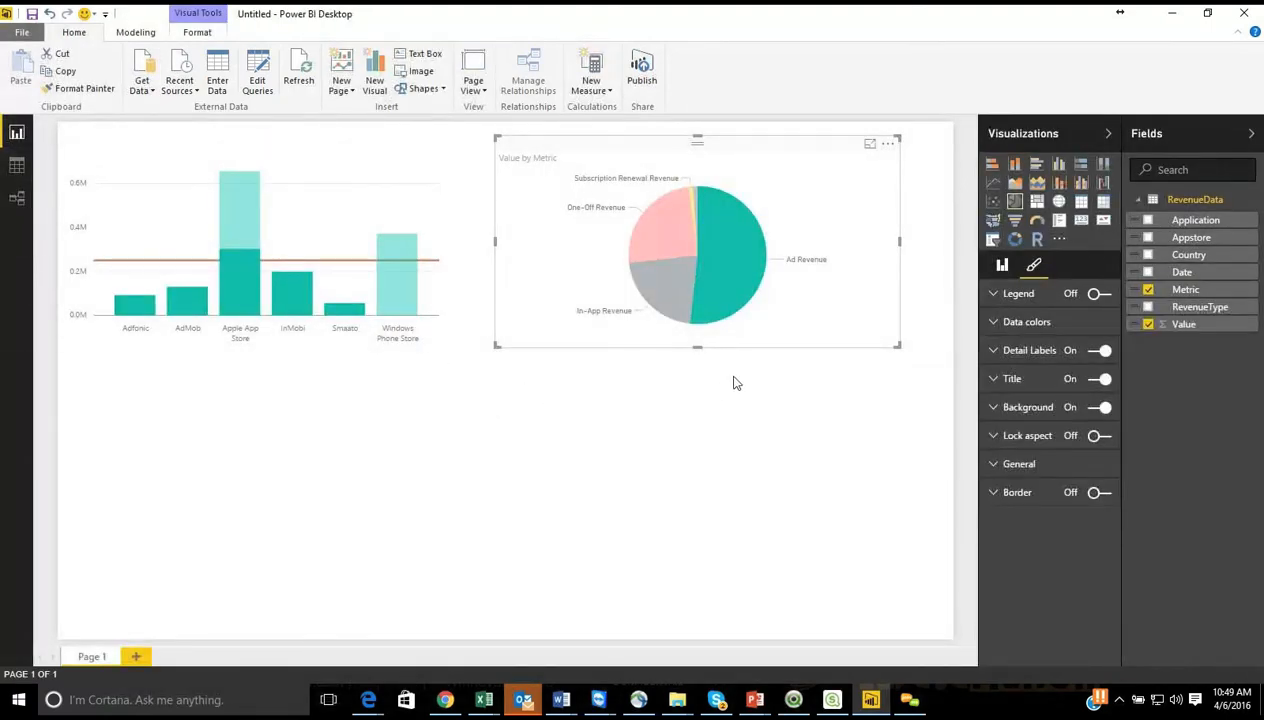
Step: Deselect the pie chart, switch to the browser and open the Power BI custom visuals gallery
click(829, 400)
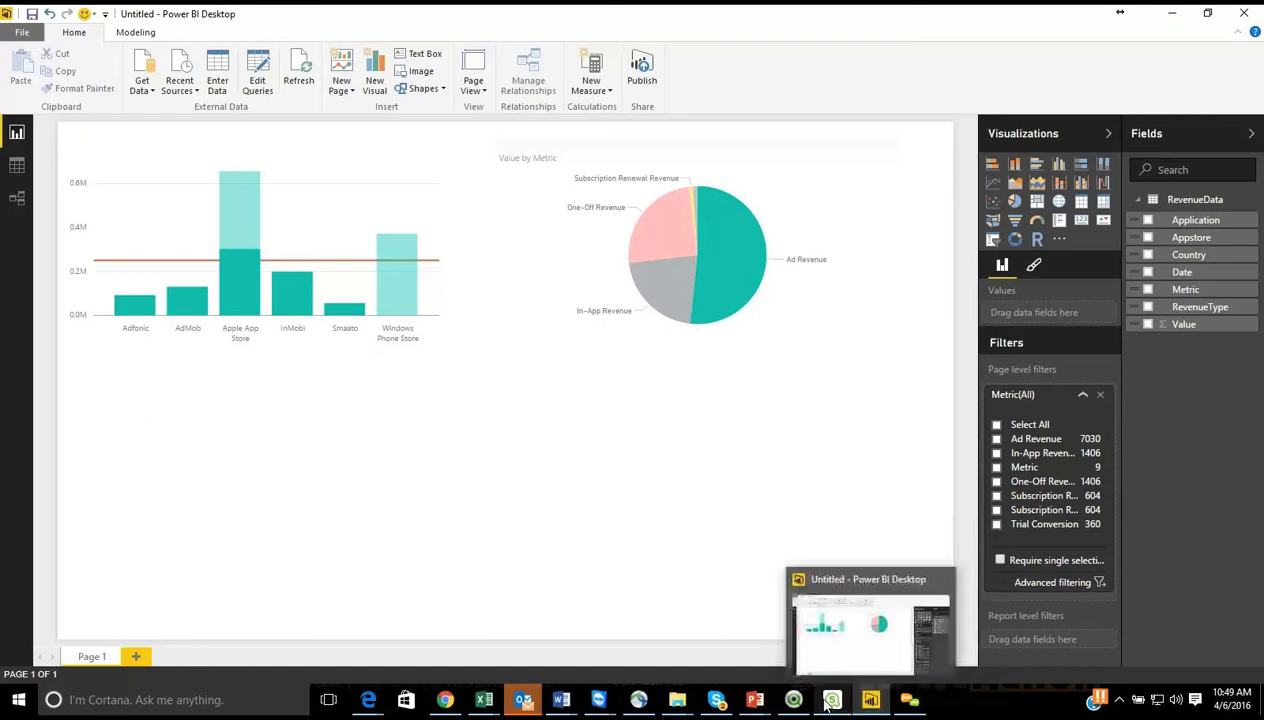
mouse_move(352, 706)
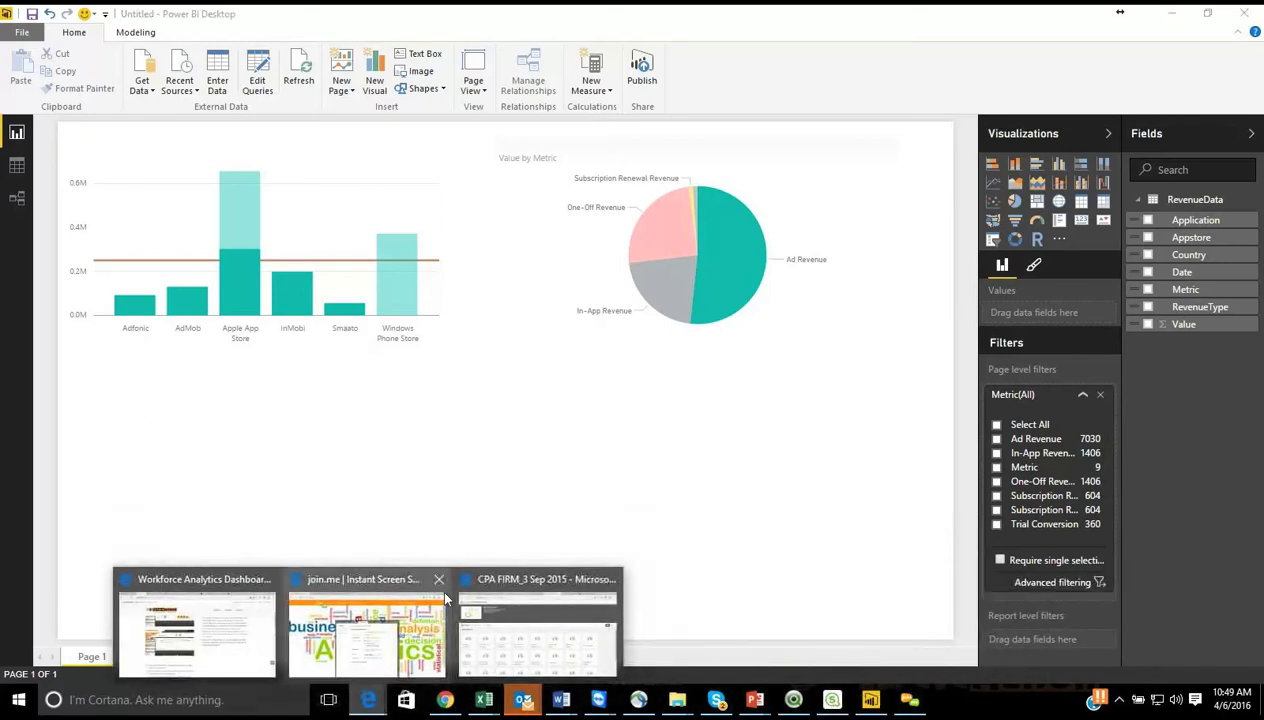
click(511, 592)
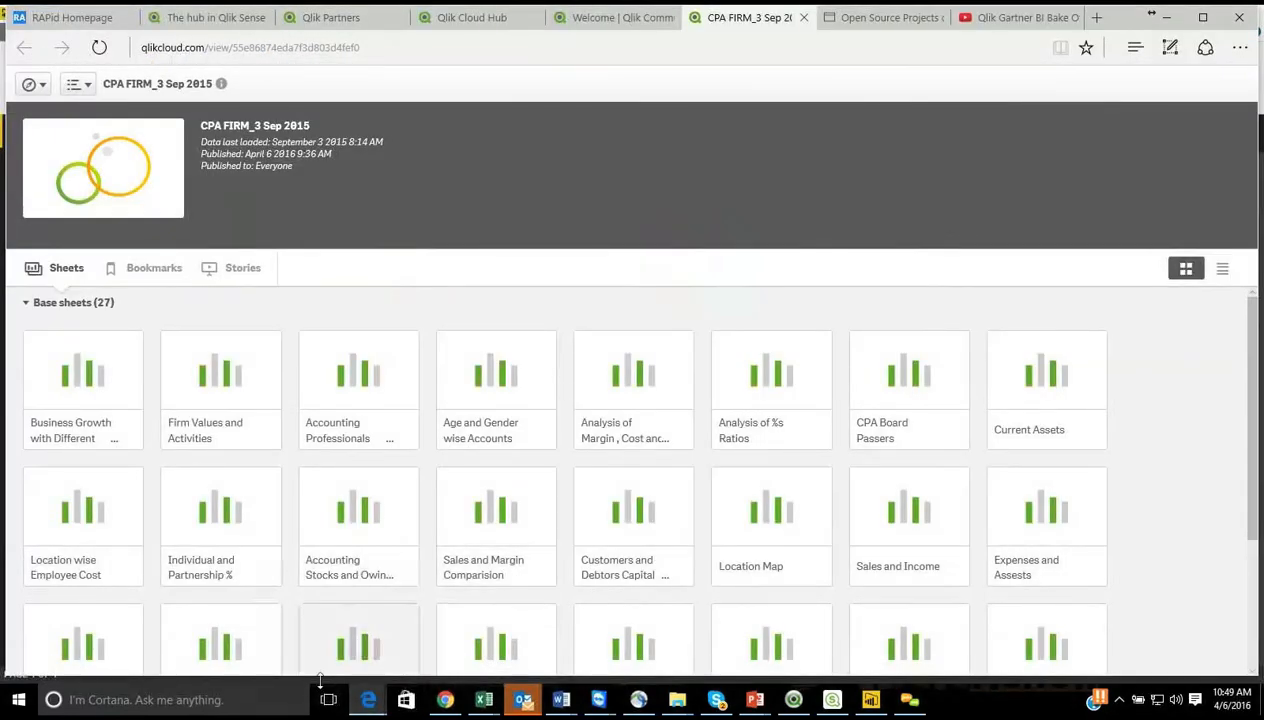
mouse_move(368, 700)
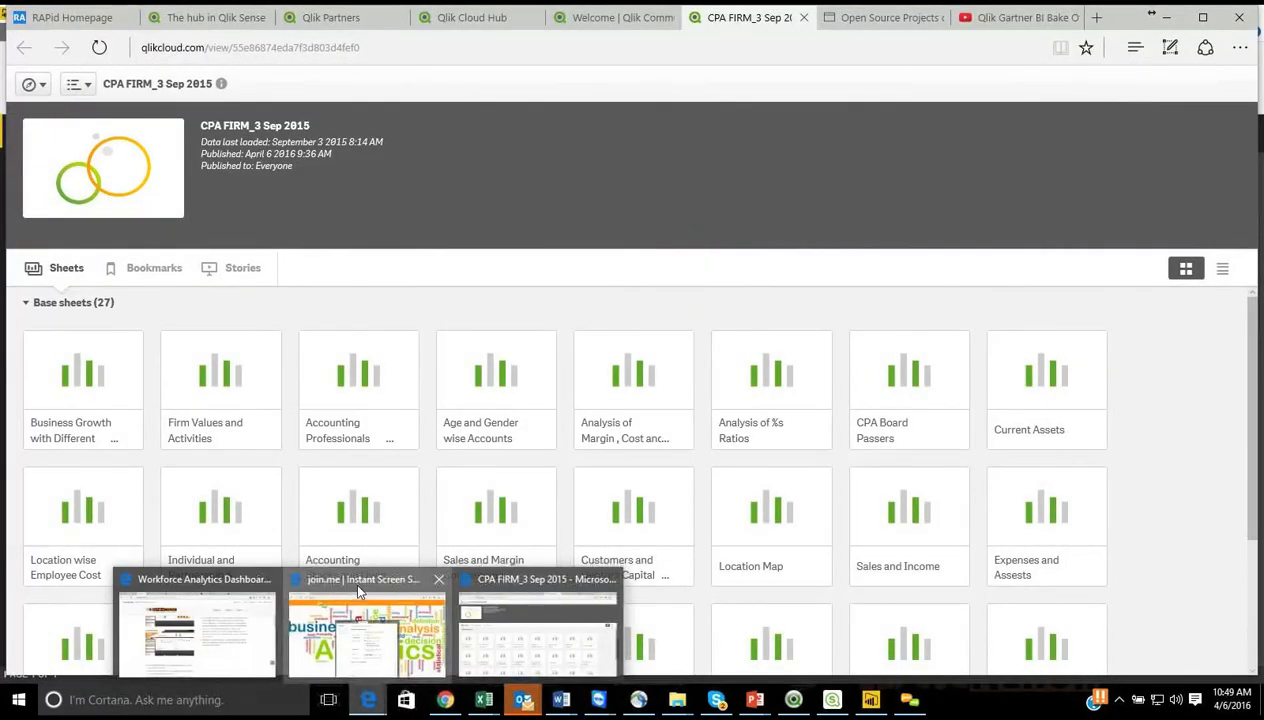
click(353, 578)
click(458, 18)
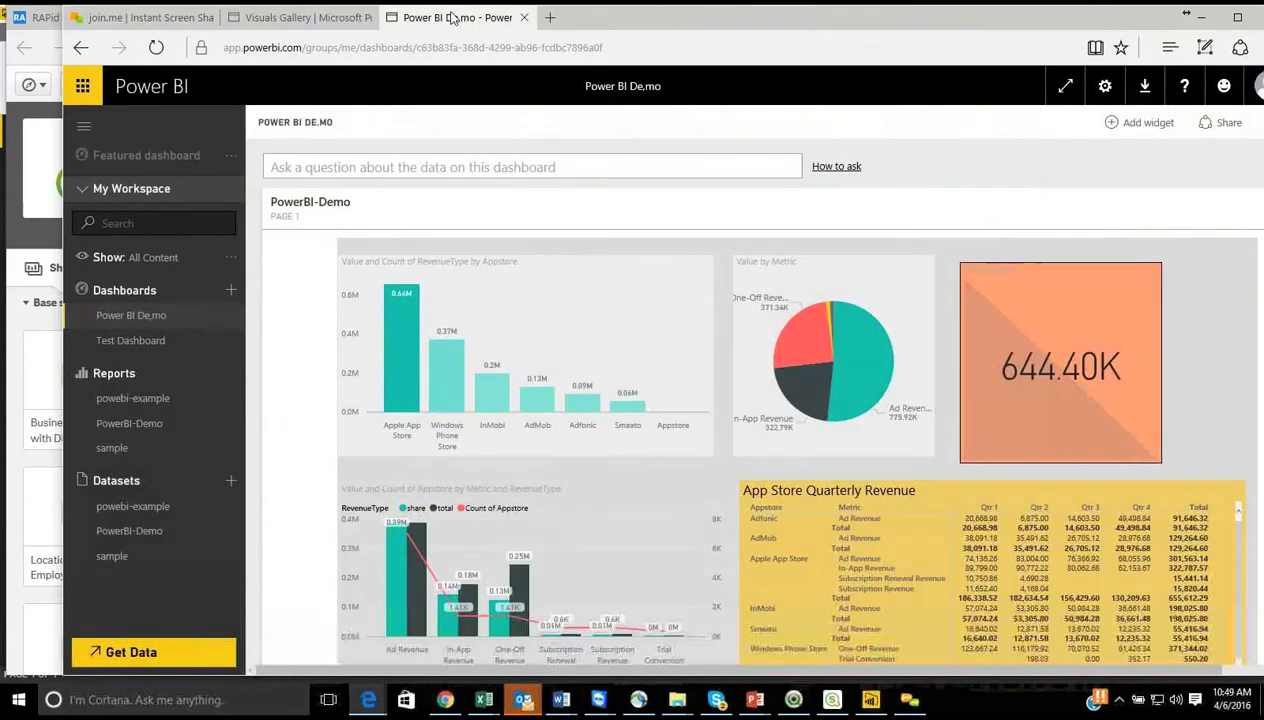
click(297, 20)
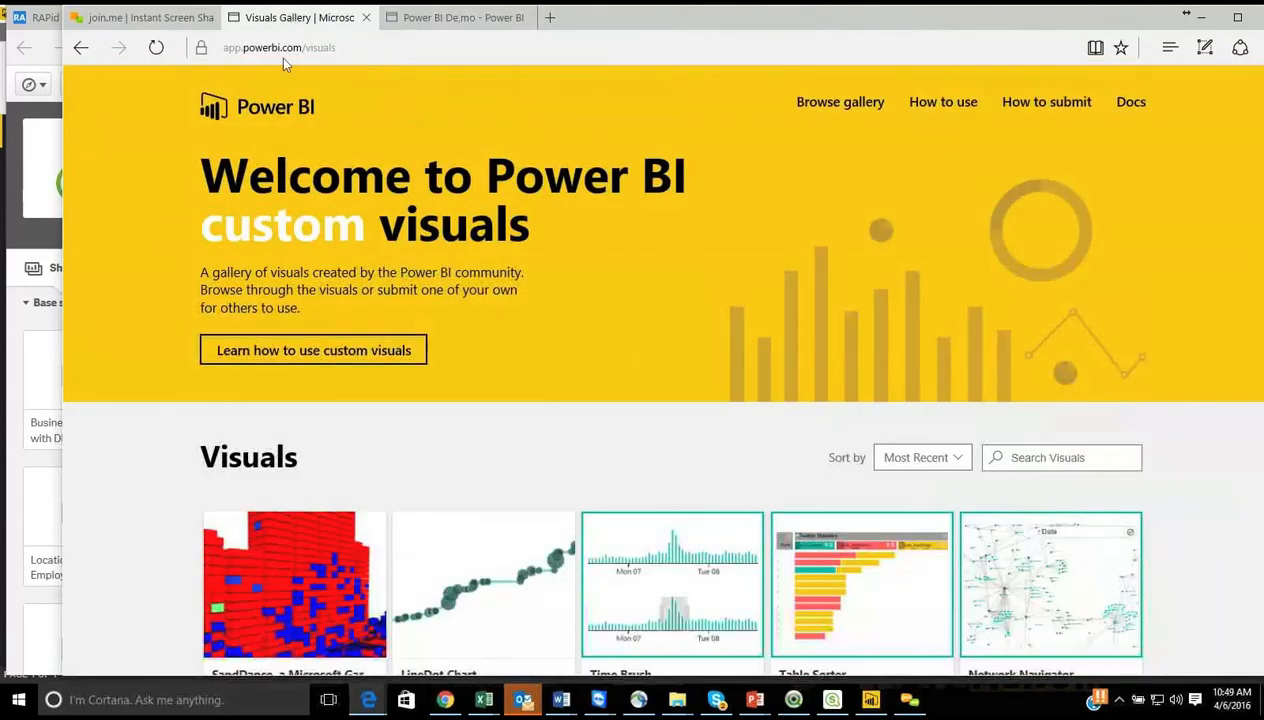
Step: Browse the community visuals through to the end of the gallery and back toward its beginning
scroll(545, 405, down, 4)
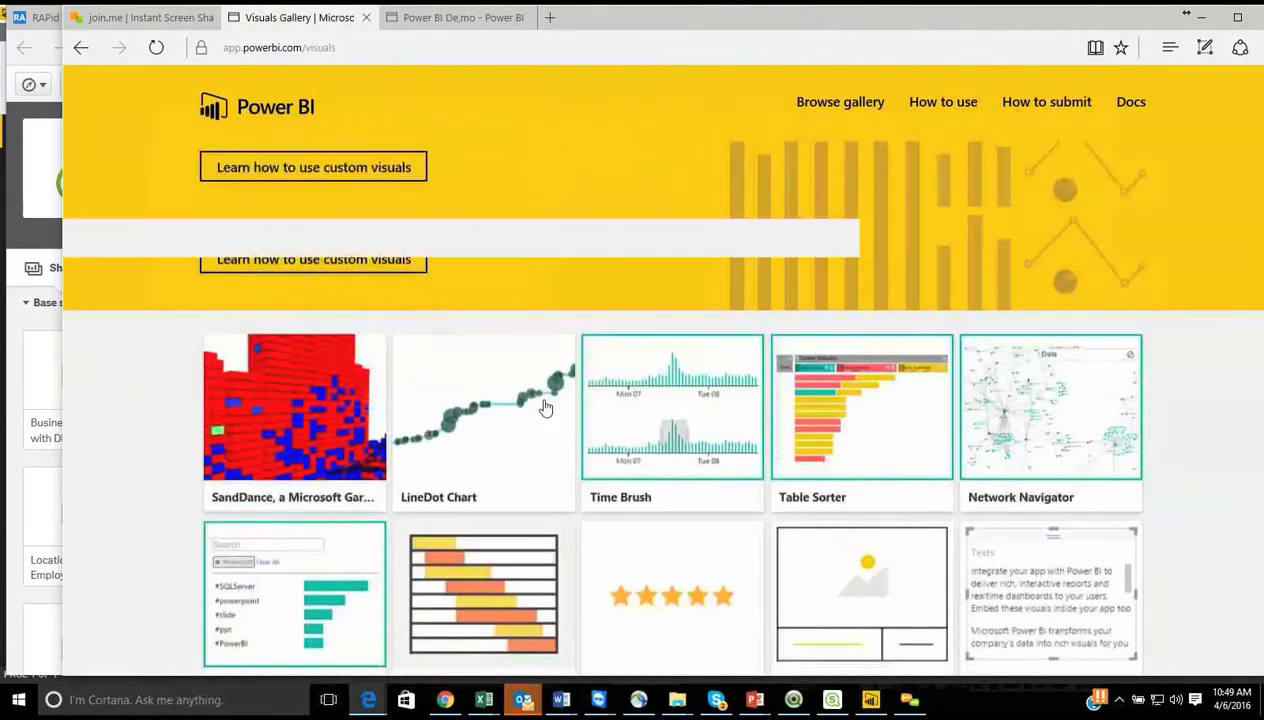
scroll(545, 405, down, 5)
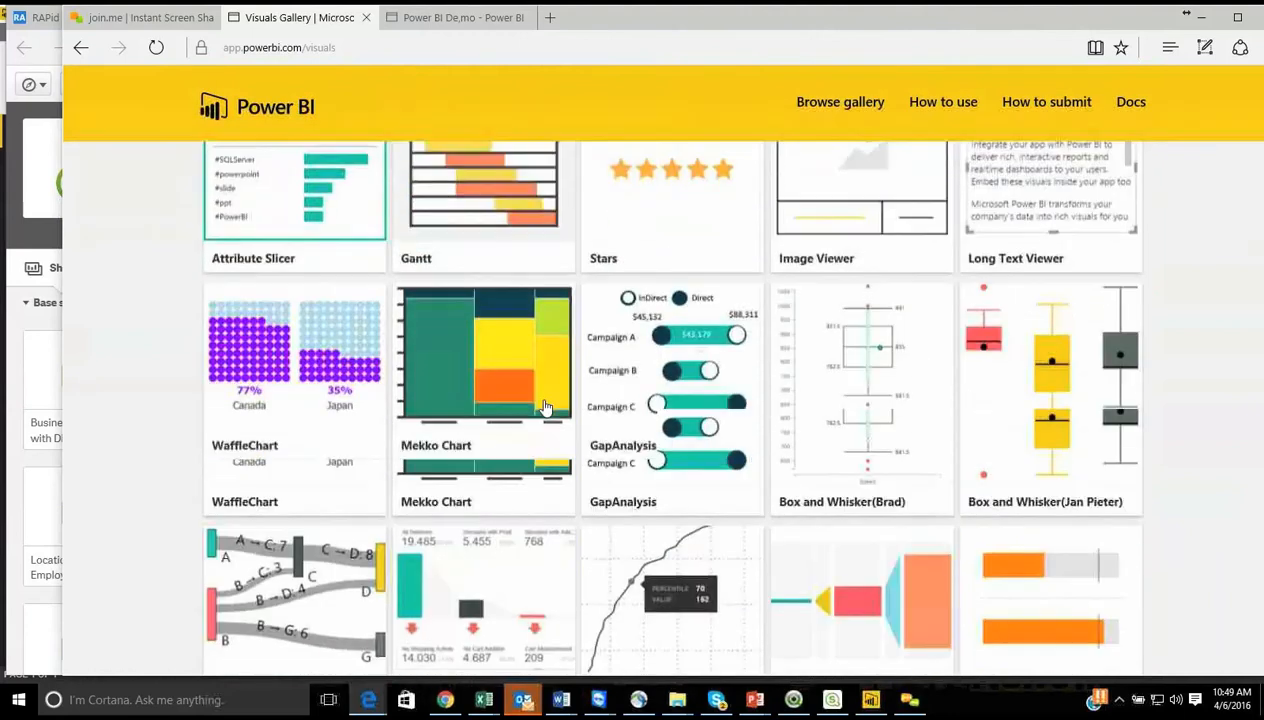
scroll(545, 410, down, 8)
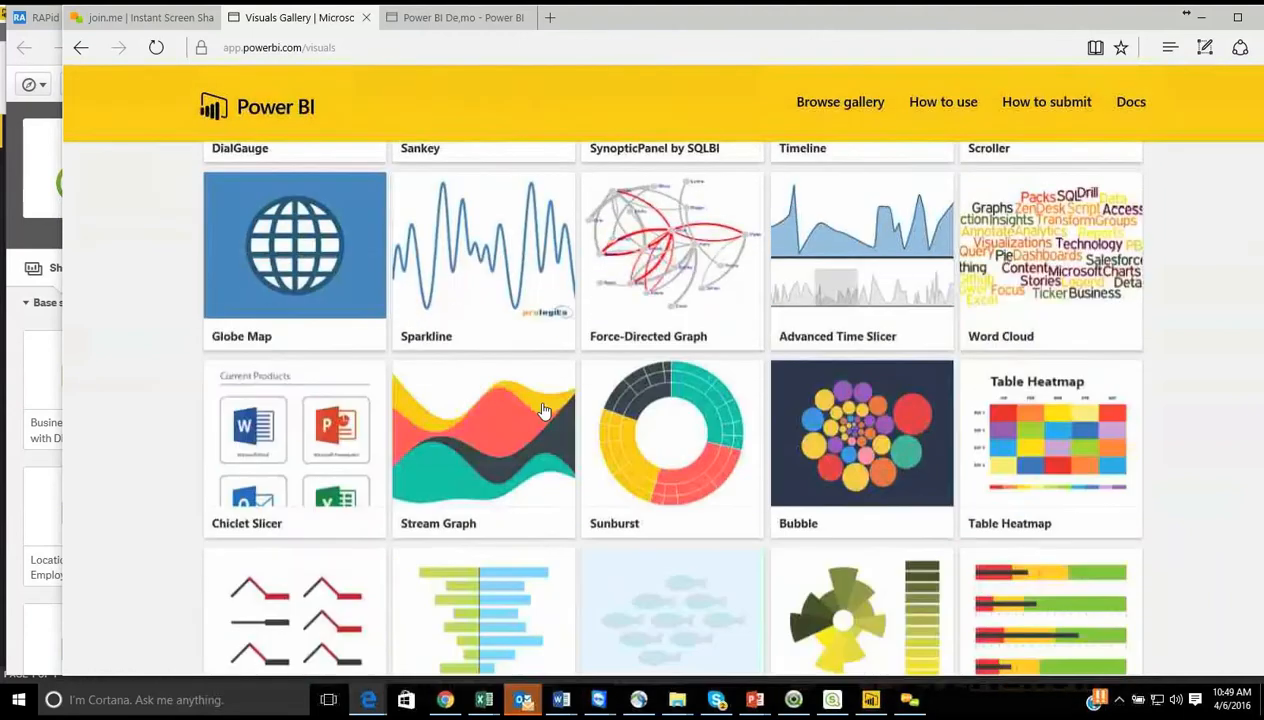
scroll(544, 410, down, 2)
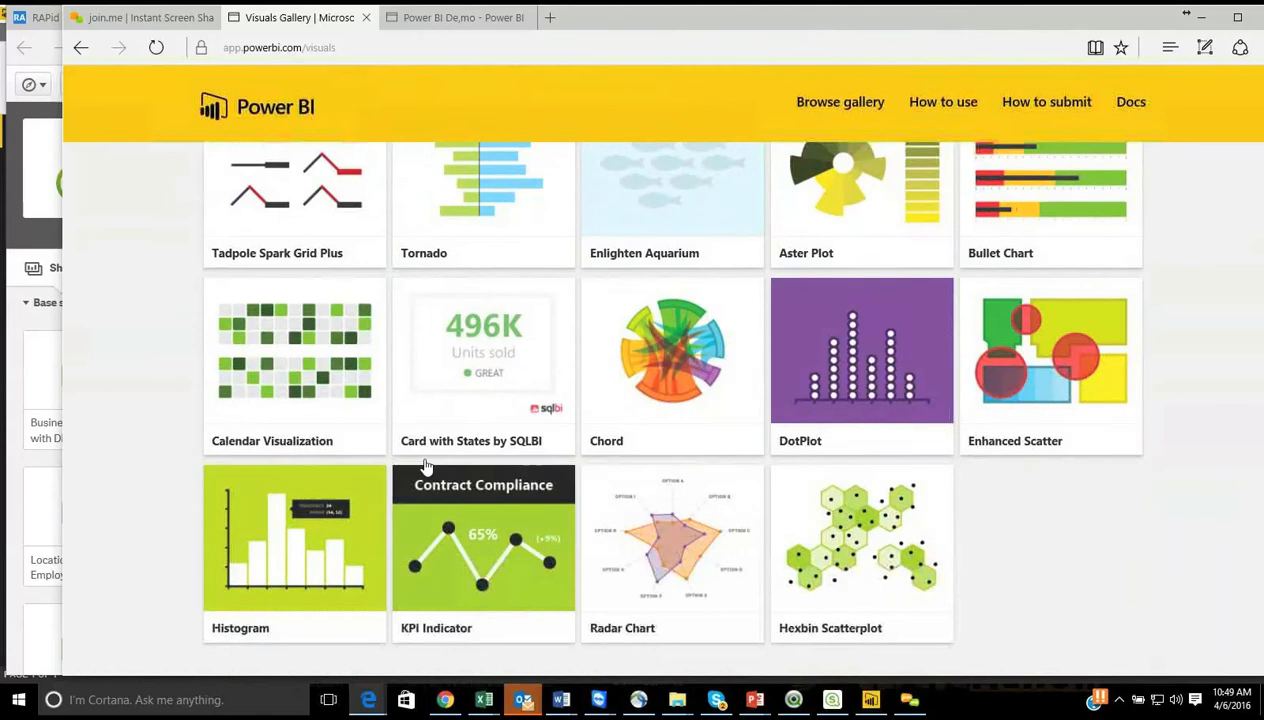
scroll(467, 415, up, 10)
scroll(467, 415, up, 6)
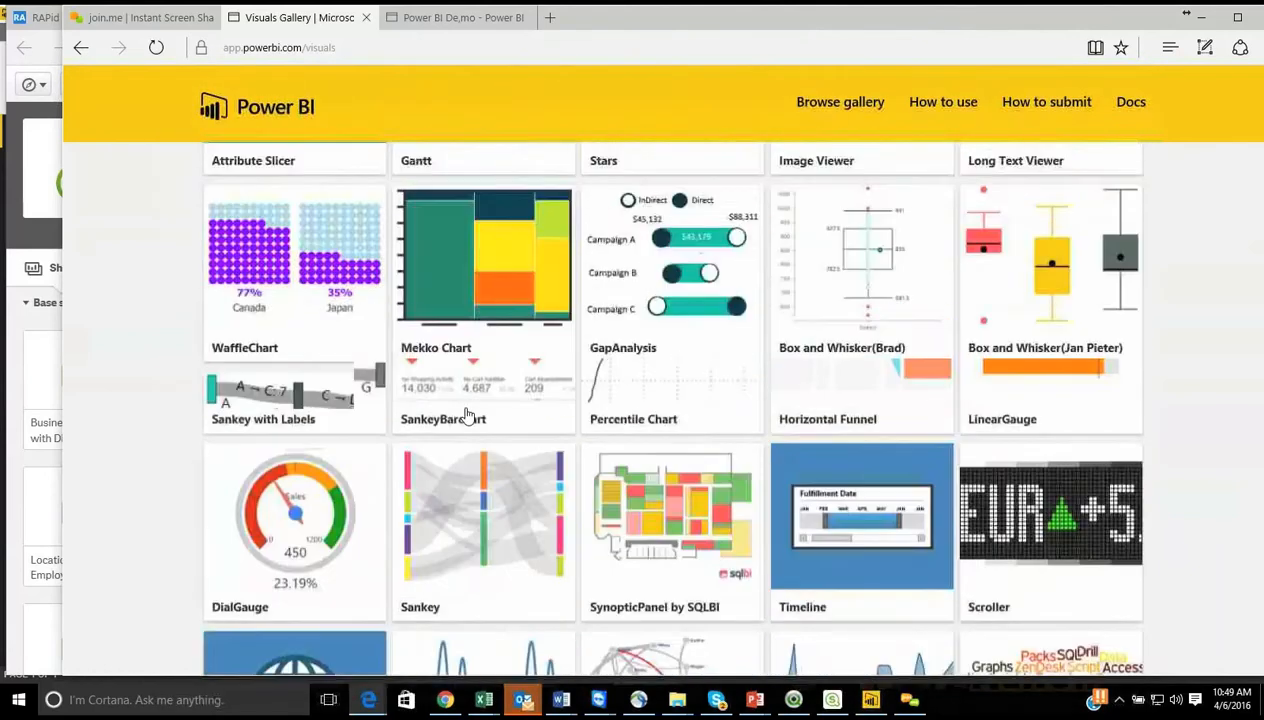
Step: Switch back to Power BI Desktop and import the CalendarVisual custom visual from the PowerBI-CustomVisuals folder
click(870, 699)
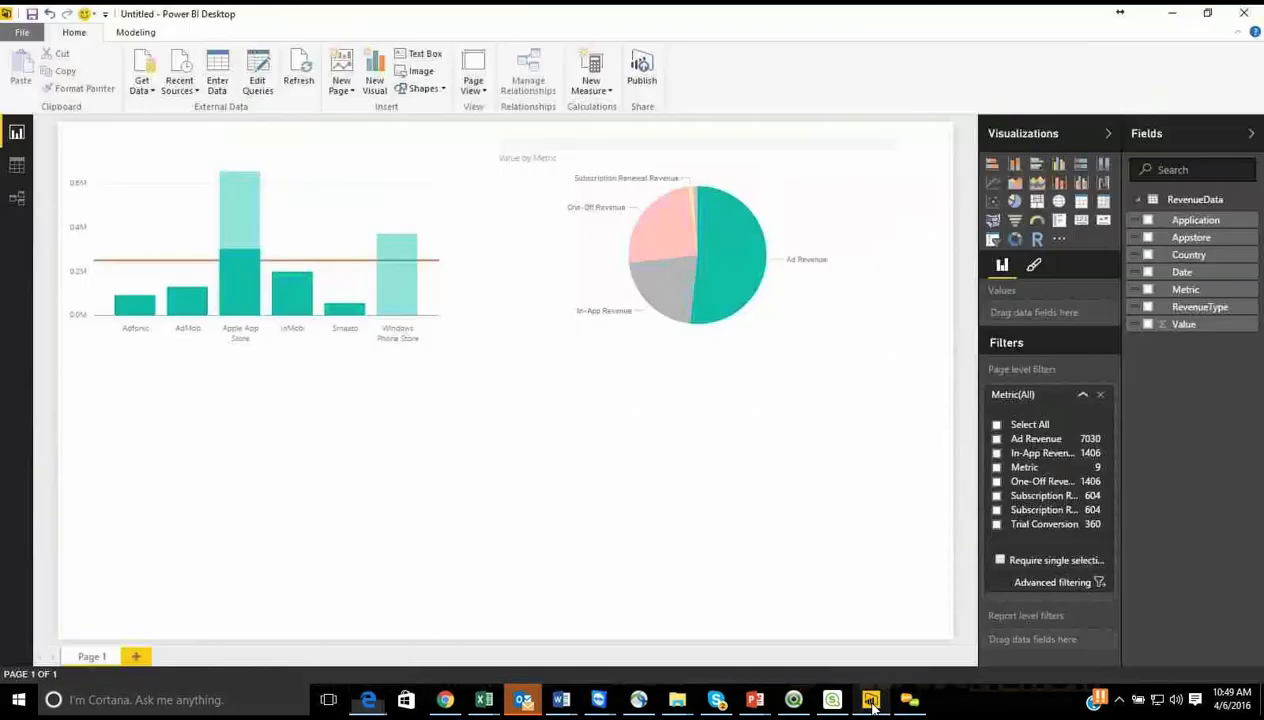
click(1059, 241)
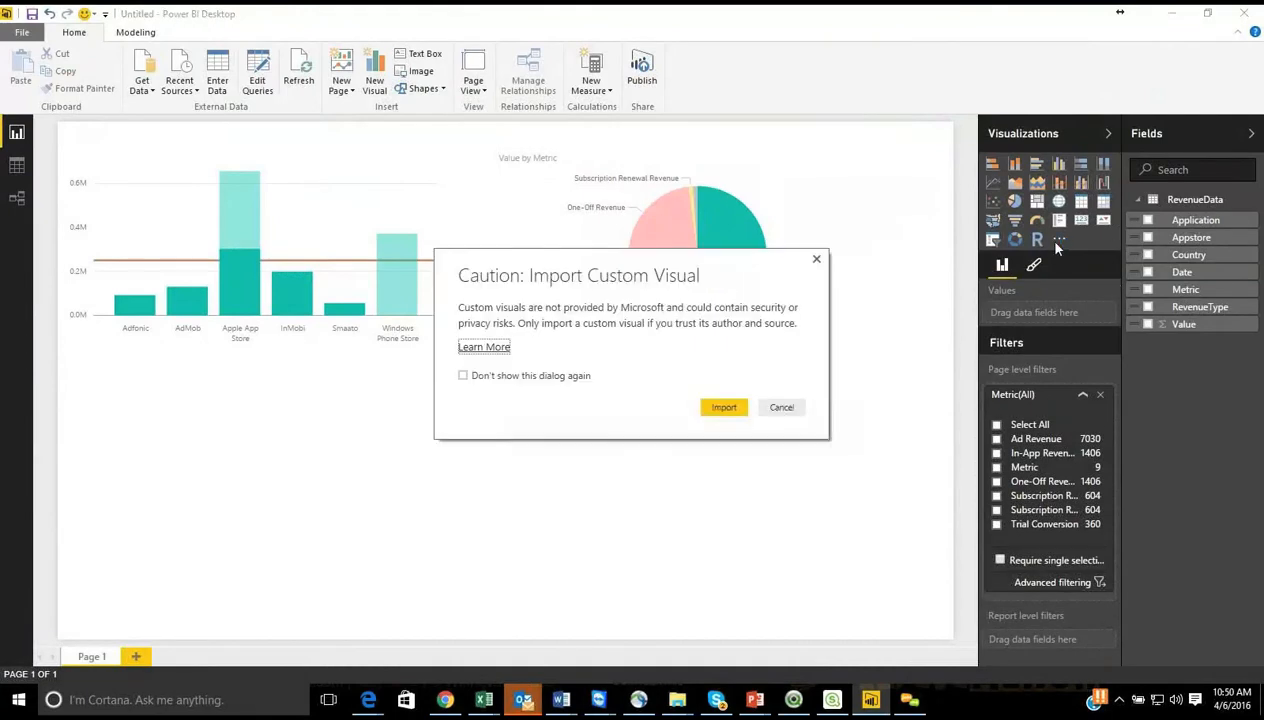
click(724, 410)
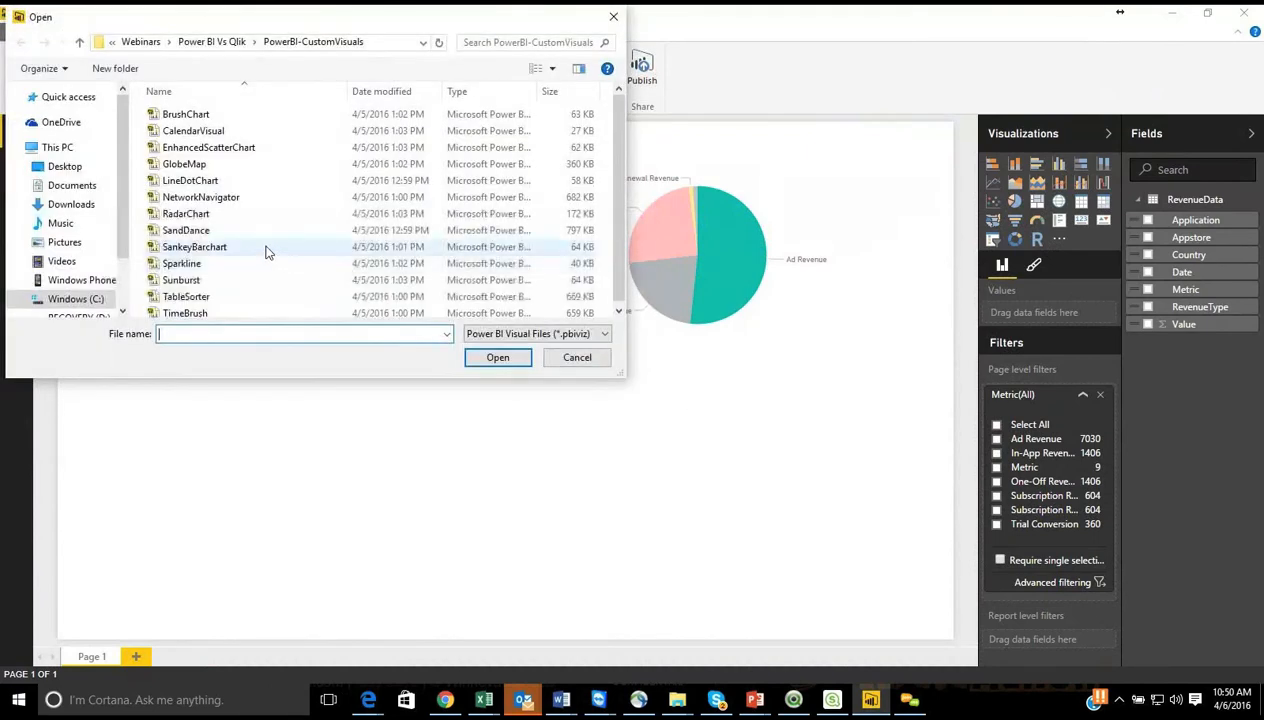
click(194, 133)
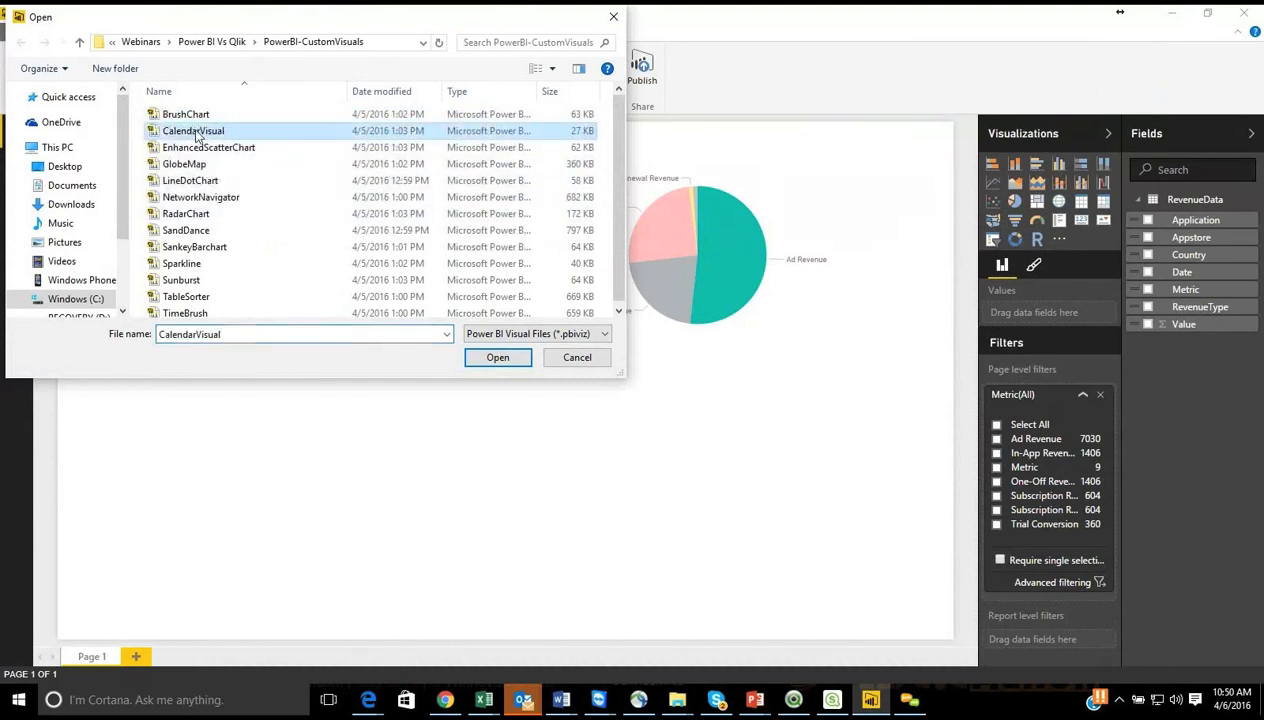
click(498, 357)
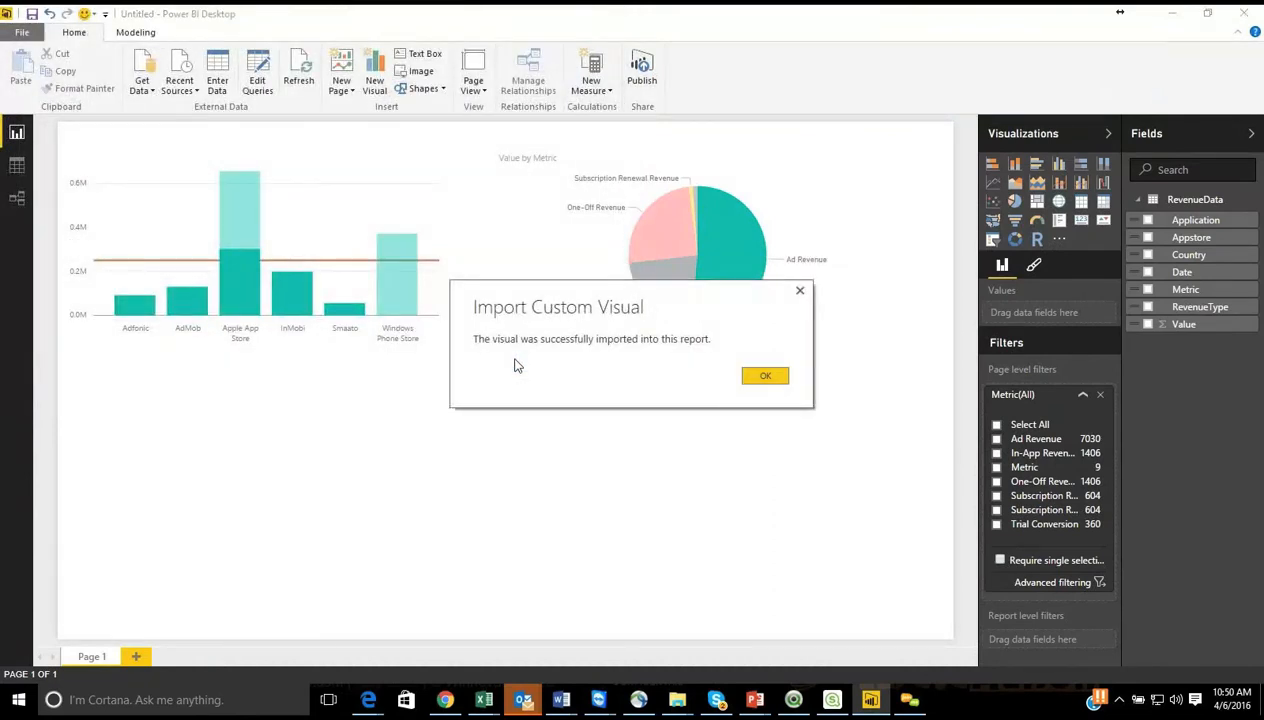
click(765, 376)
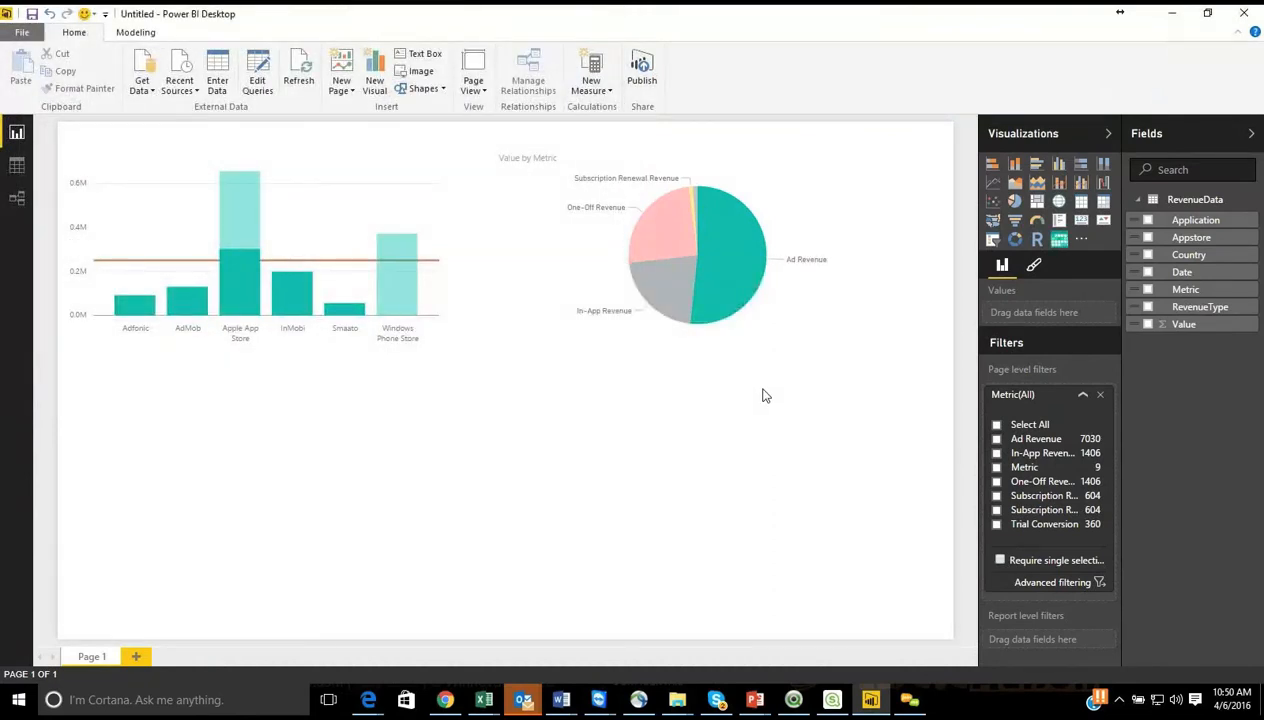
Step: Add the imported calendar visual below the column chart and widen it to nearly the full page width
click(1060, 241)
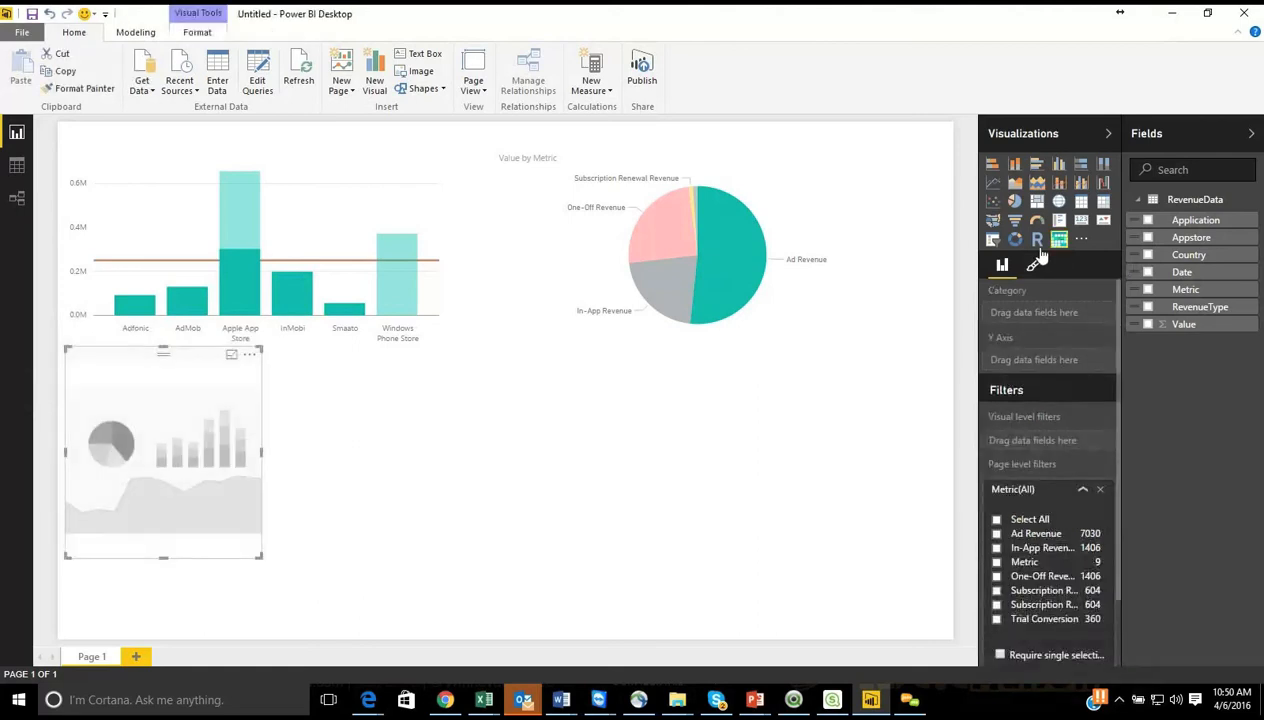
drag(261, 451, 317, 452)
drag(317, 554, 907, 547)
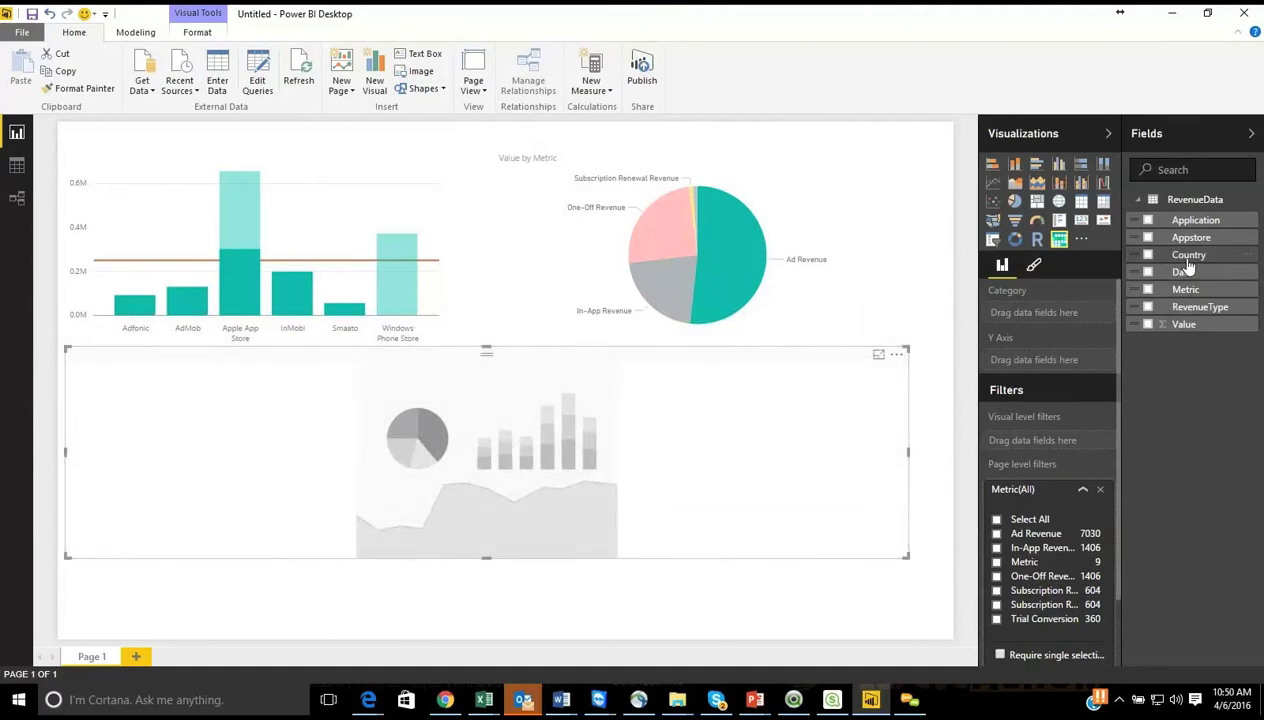
Step: Show Value by Date in the calendar visual, using Date instead of Date Hierarchy, and extend it down to the page's lower edge
drag(1166, 280, 1036, 323)
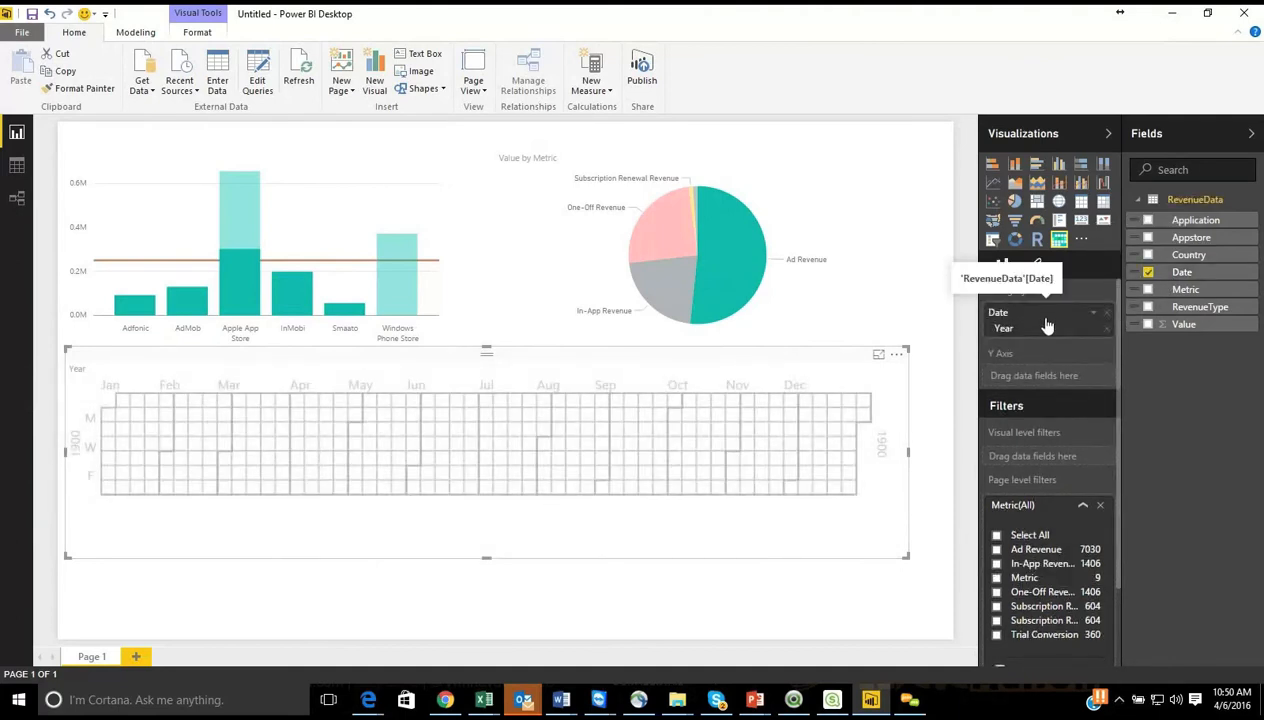
click(1094, 314)
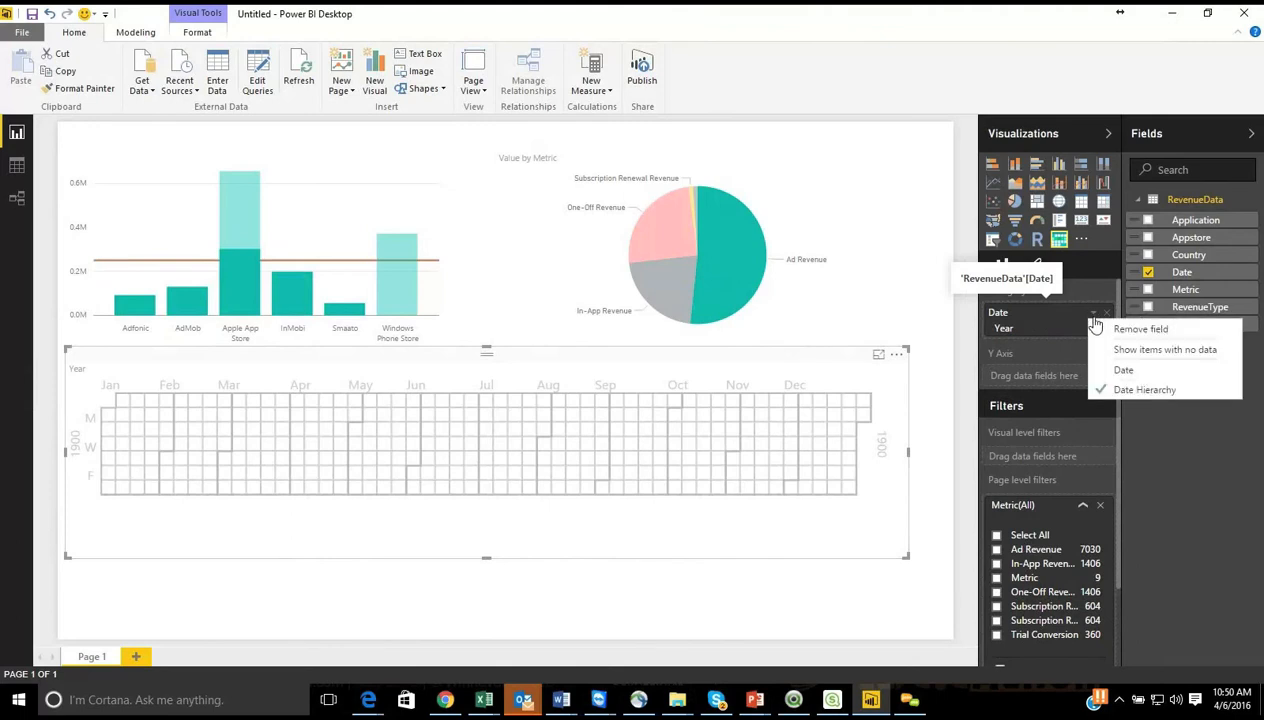
click(1123, 372)
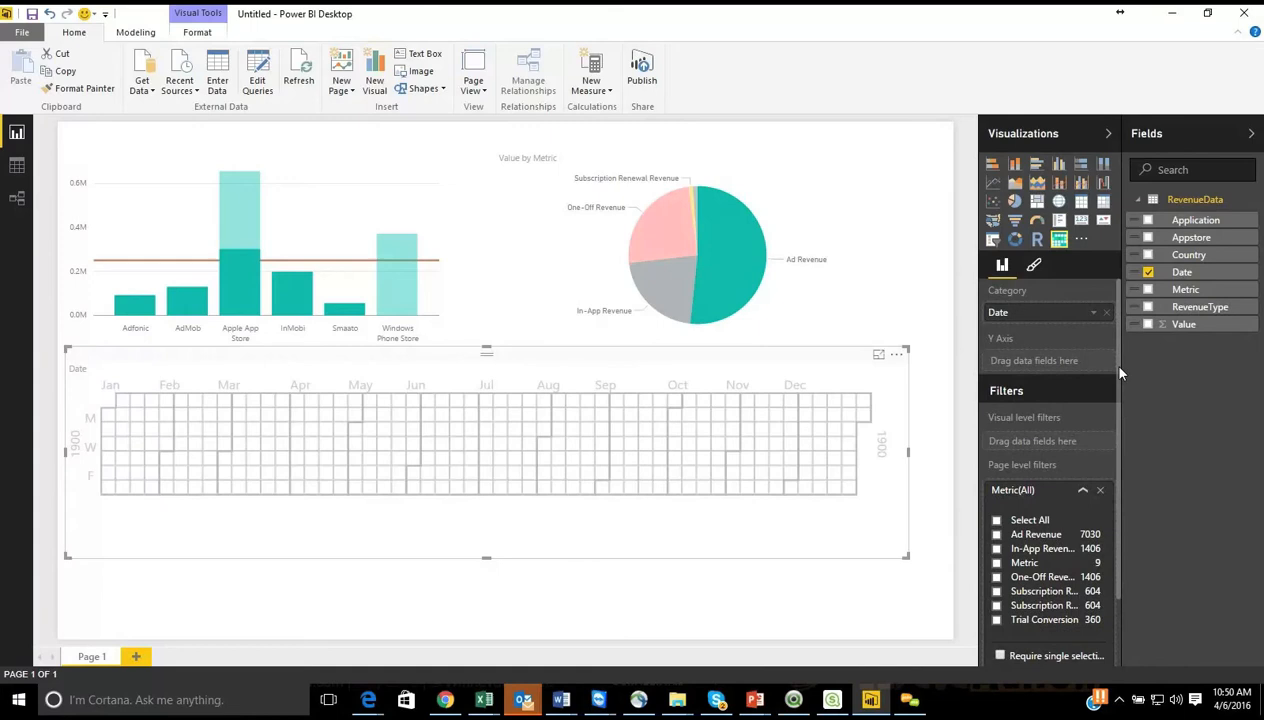
drag(1182, 324, 1045, 366)
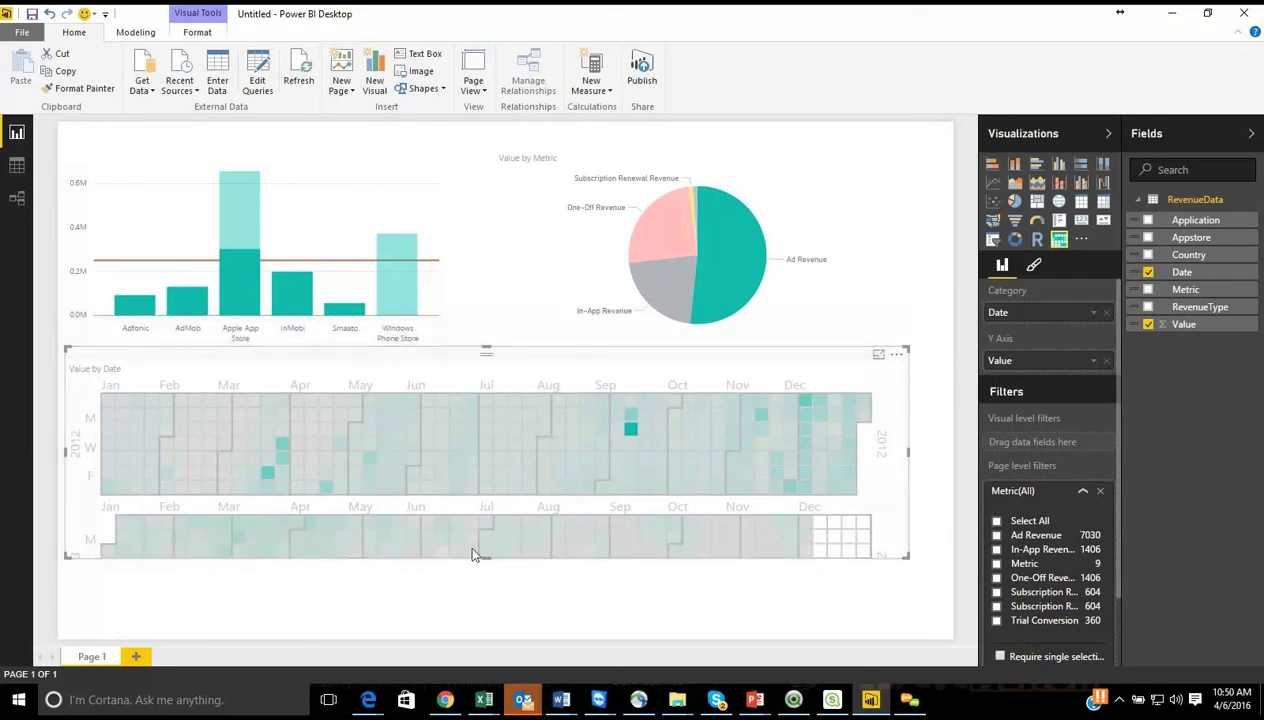
drag(485, 560, 489, 640)
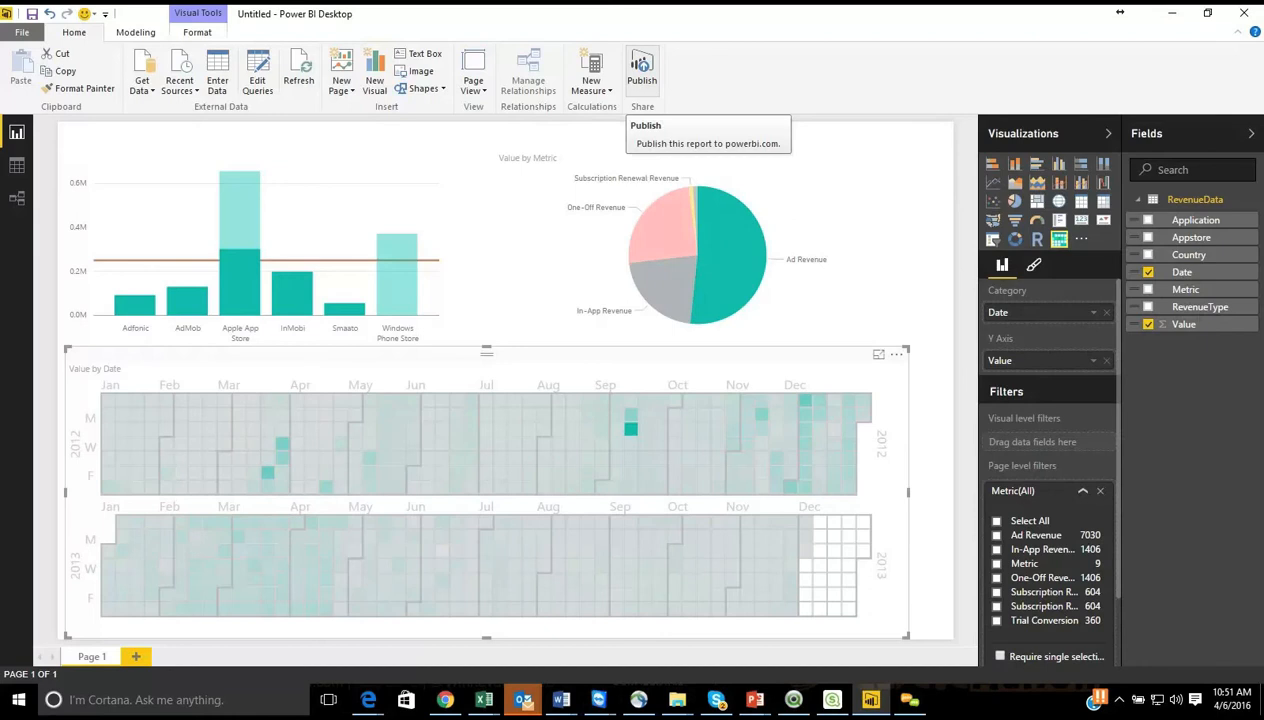
Step: Publish the report to Power BI, saving it as Demo-webinar in the PowerBI-CustomVisuals folder
click(646, 75)
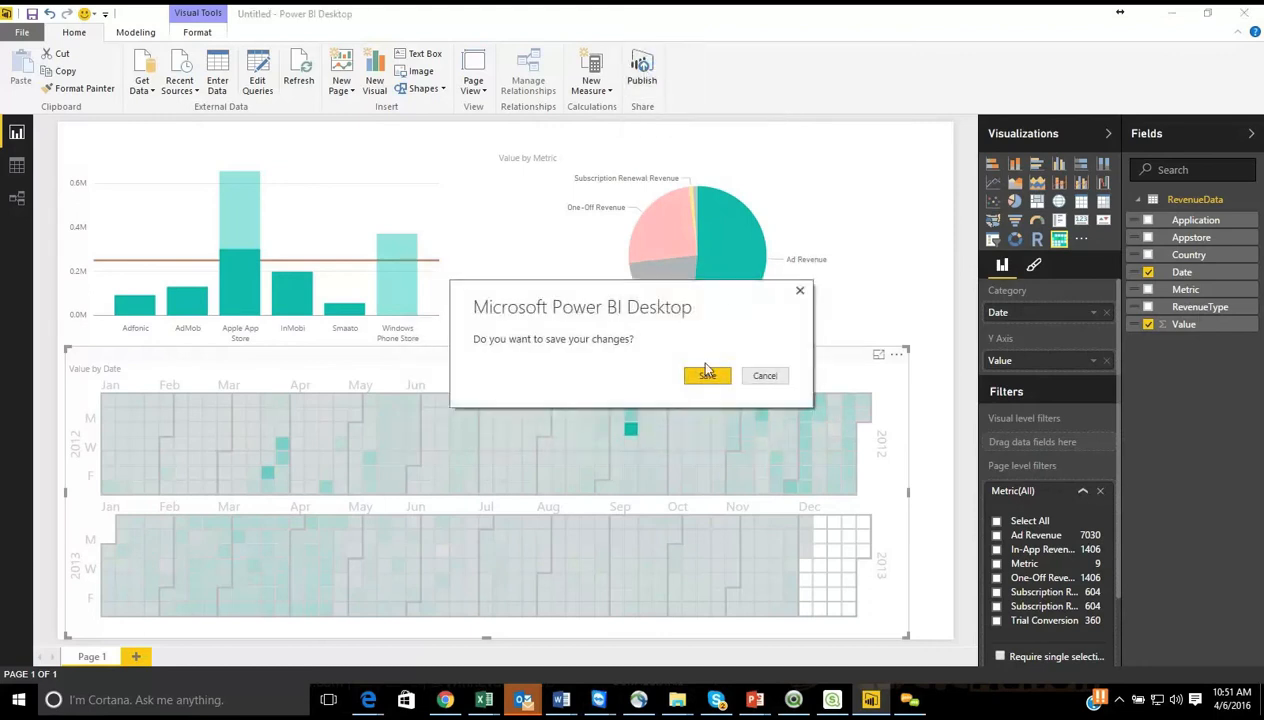
click(707, 376)
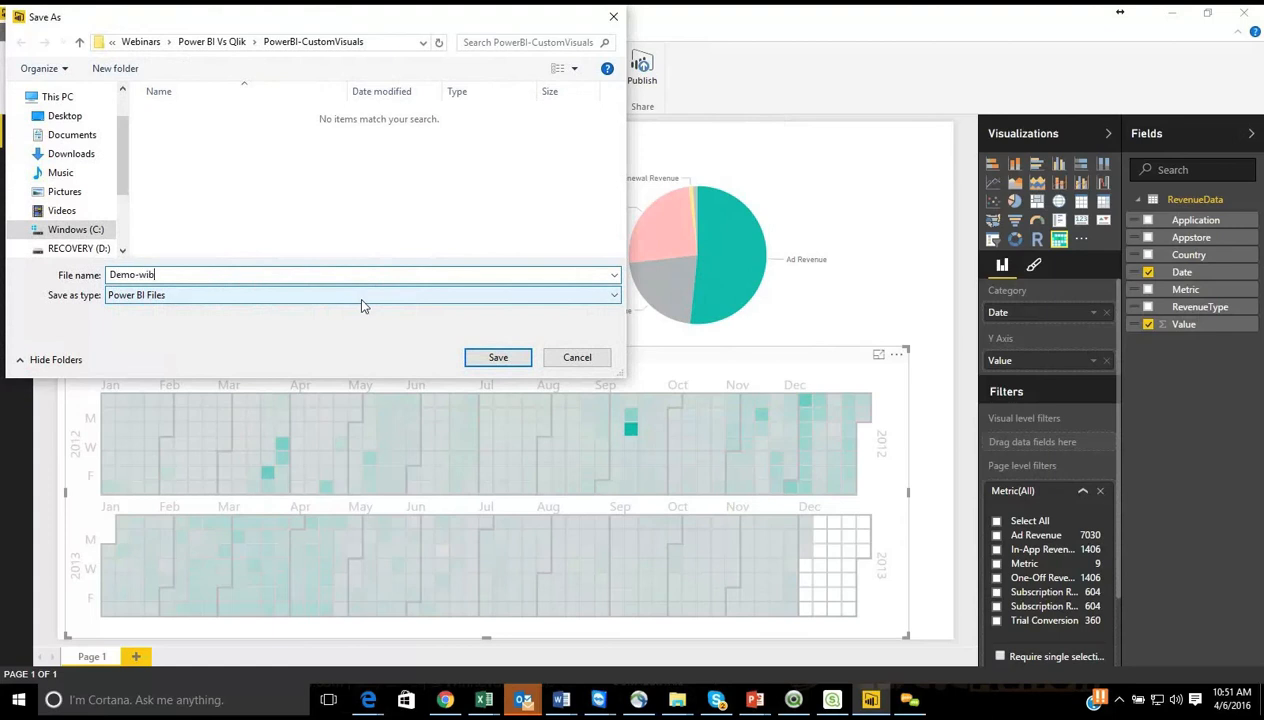
text(binar)
key(Return)
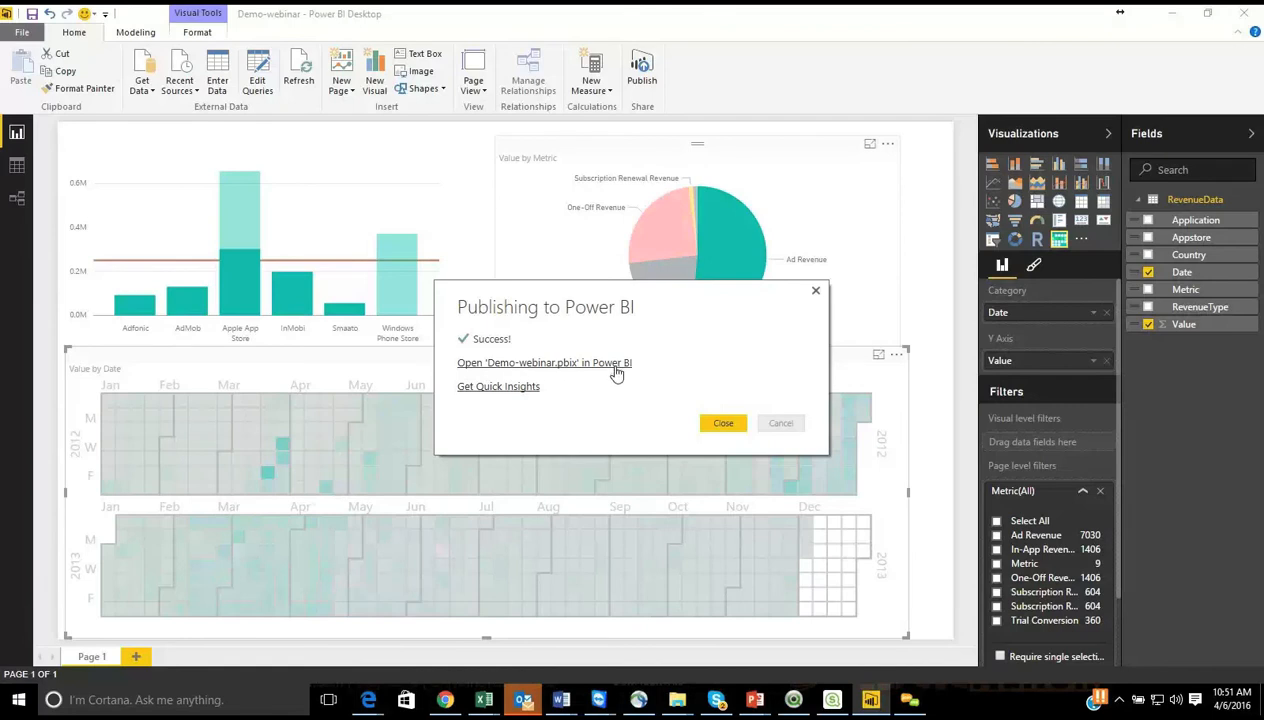
Step: Open the published report's Quick Insights in Microsoft Edge without making it the default app, and look through the insight cards
click(510, 392)
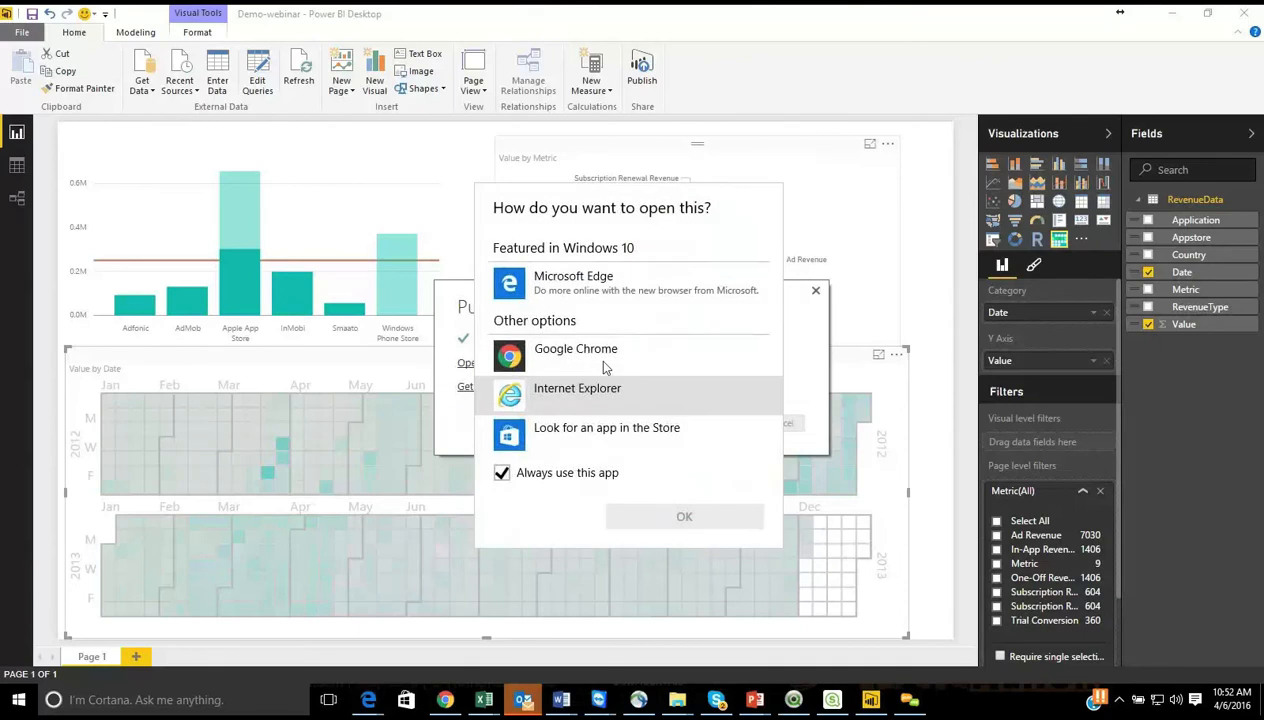
click(502, 474)
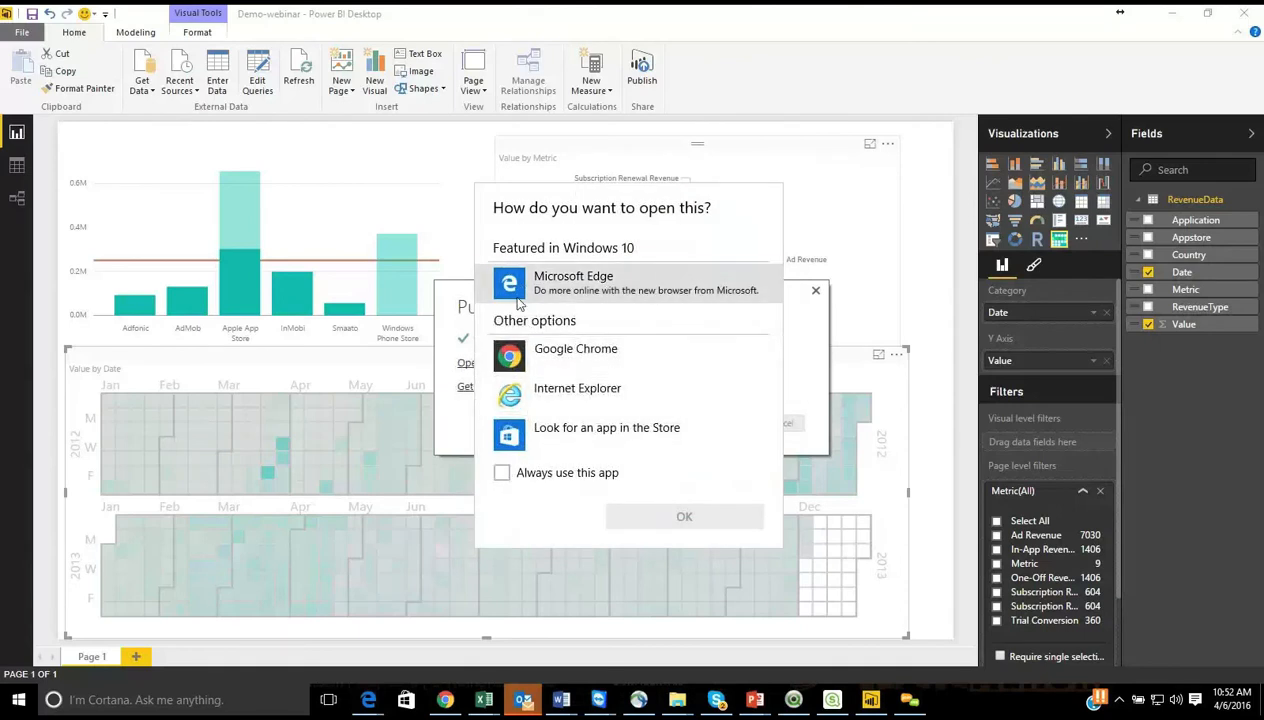
click(573, 283)
click(718, 516)
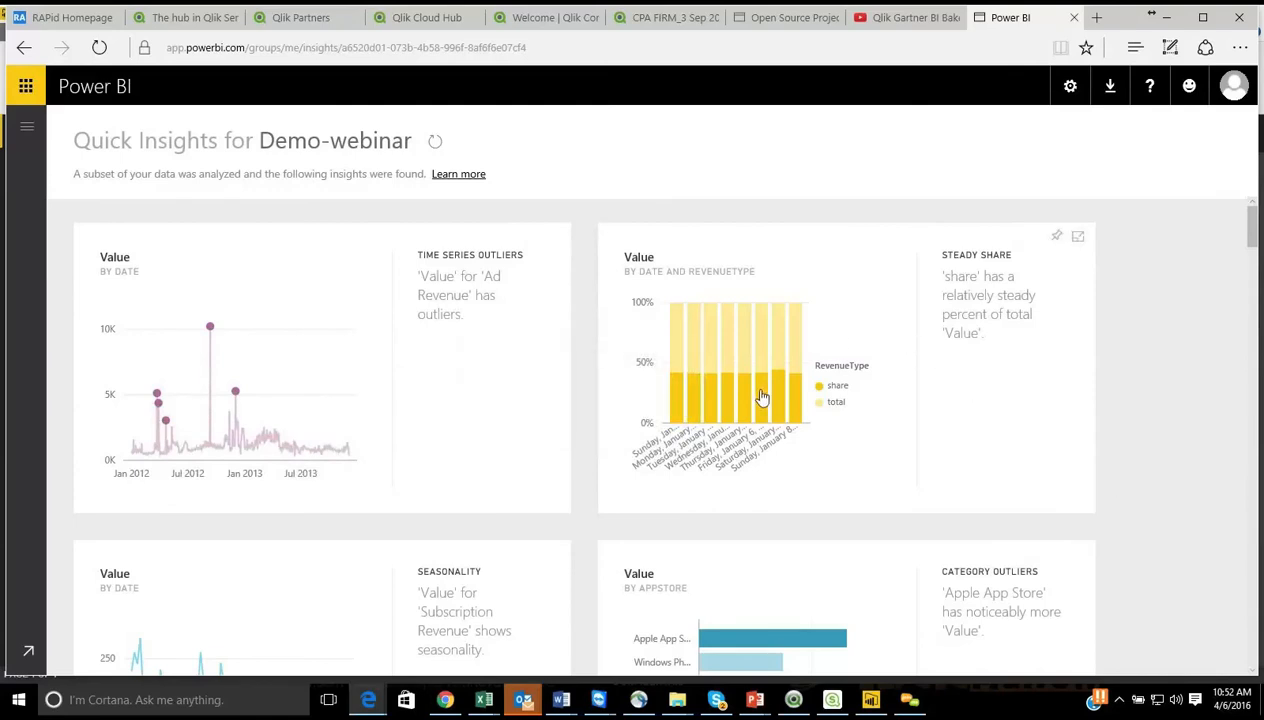
mouse_move(1253, 229)
mouse_down()
mouse_move(1255, 344)
mouse_move(1255, 240)
mouse_move(1250, 252)
mouse_up()
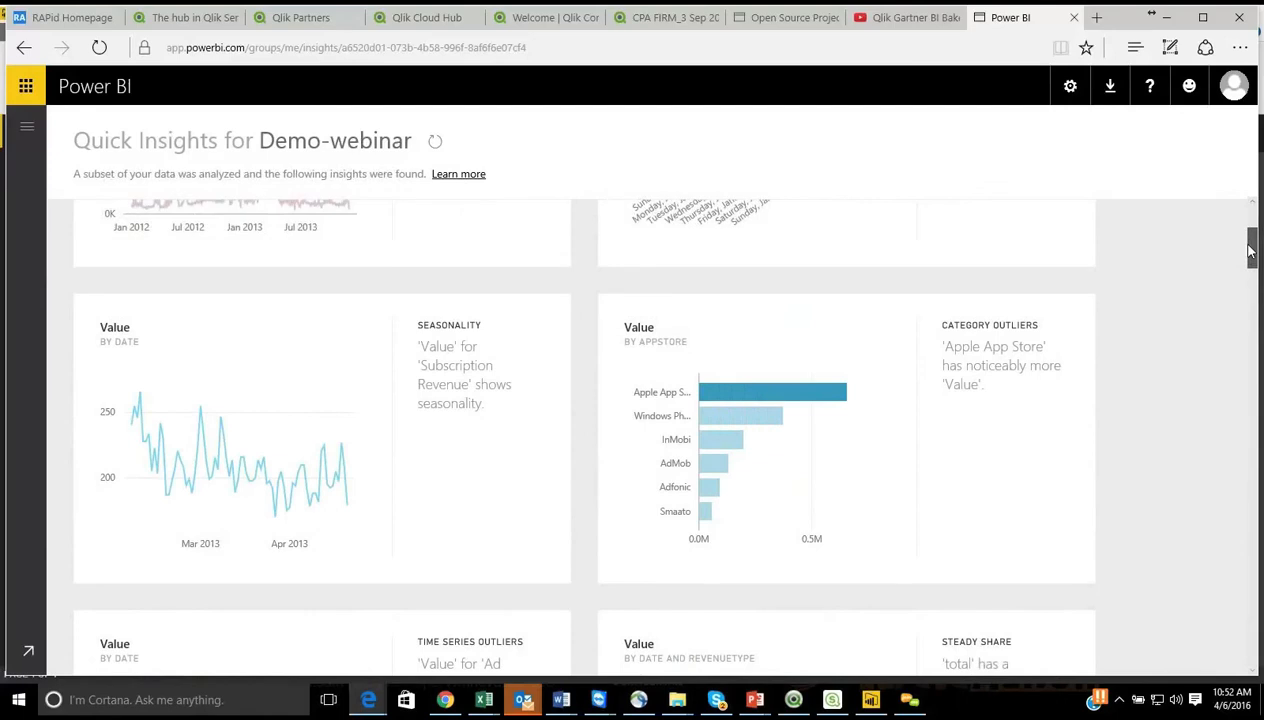
scroll(1250, 253, down, 1)
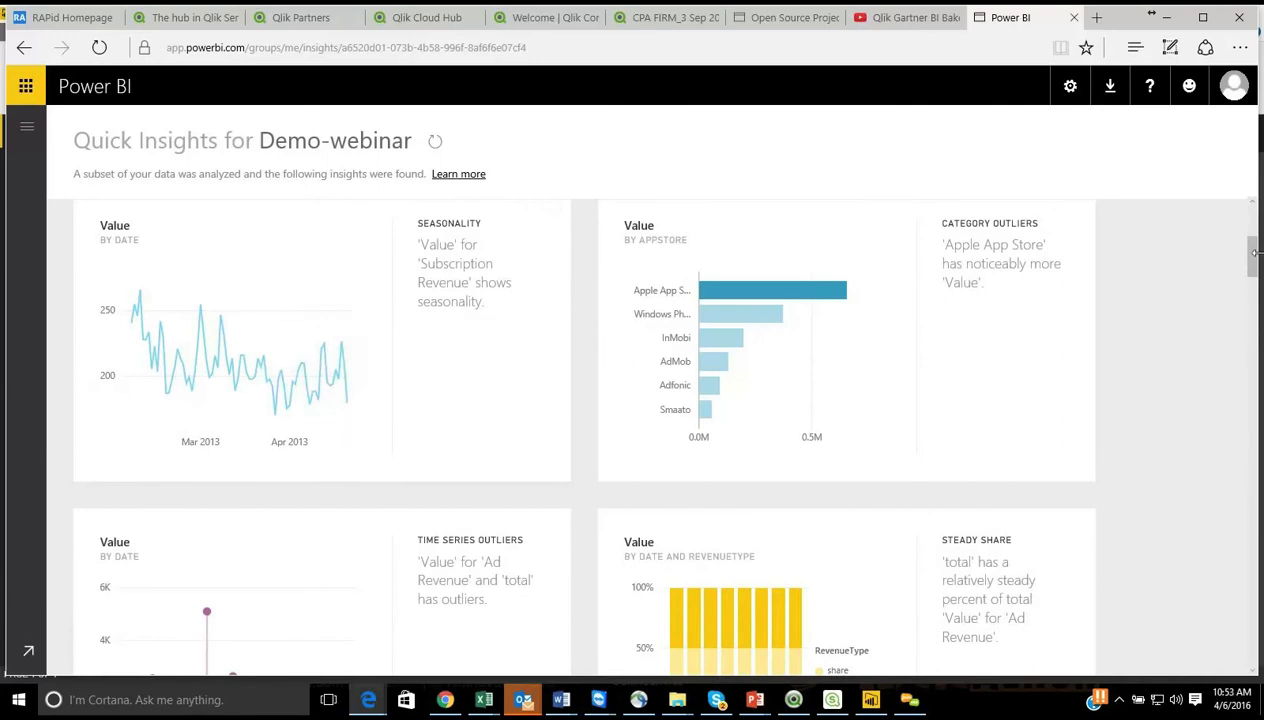
drag(1253, 255, 1256, 588)
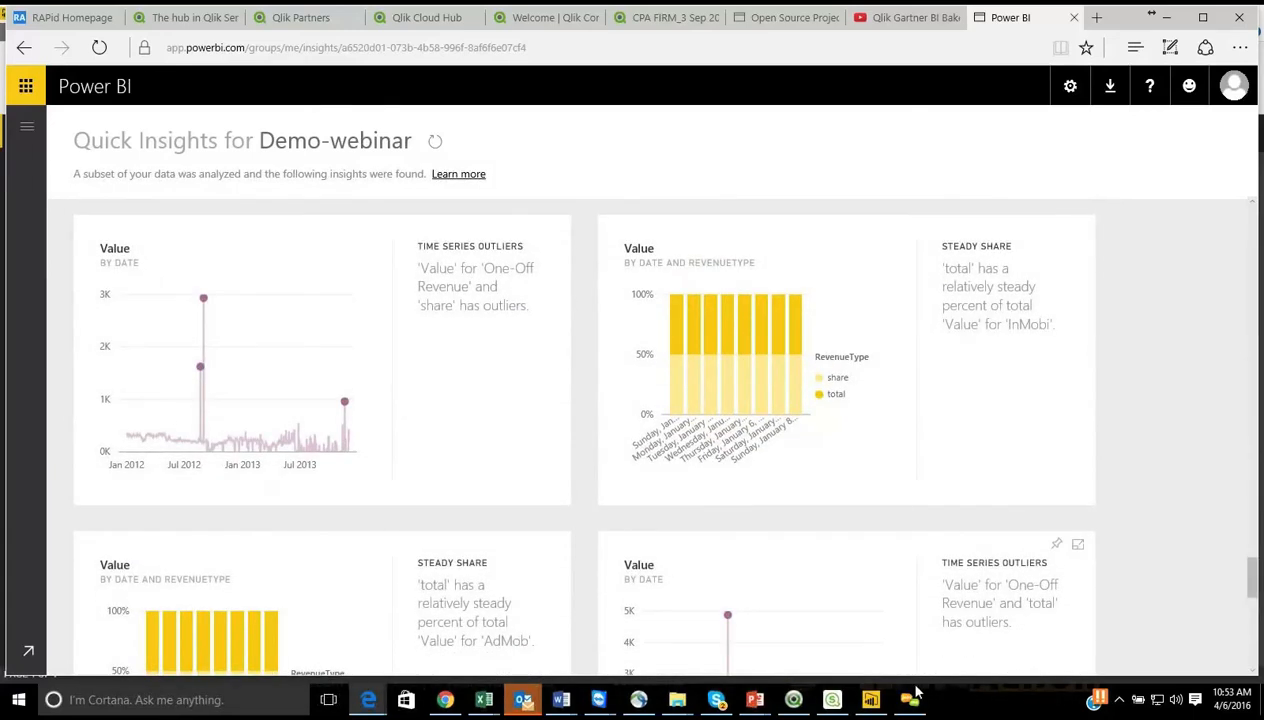
Step: Switch back to Power BI Desktop and open the published Demo-webinar report in Microsoft Edge, without making it the default app
click(870, 699)
click(573, 363)
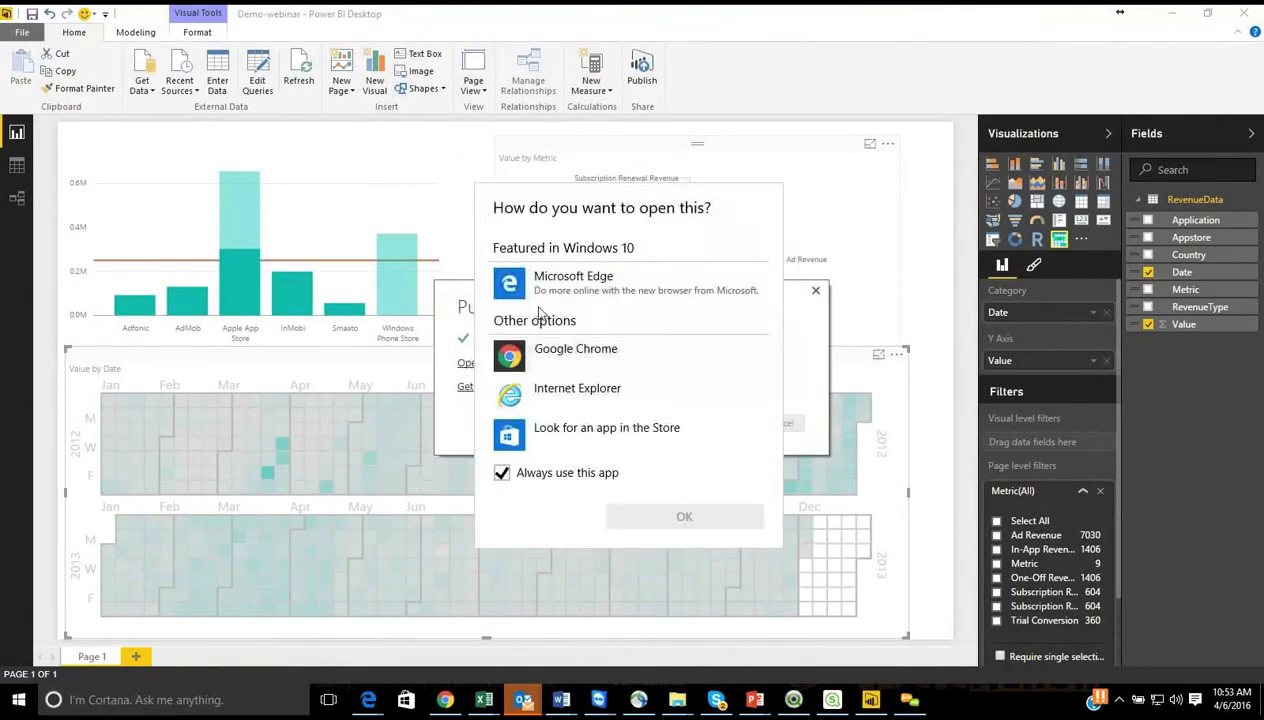
click(527, 288)
click(545, 476)
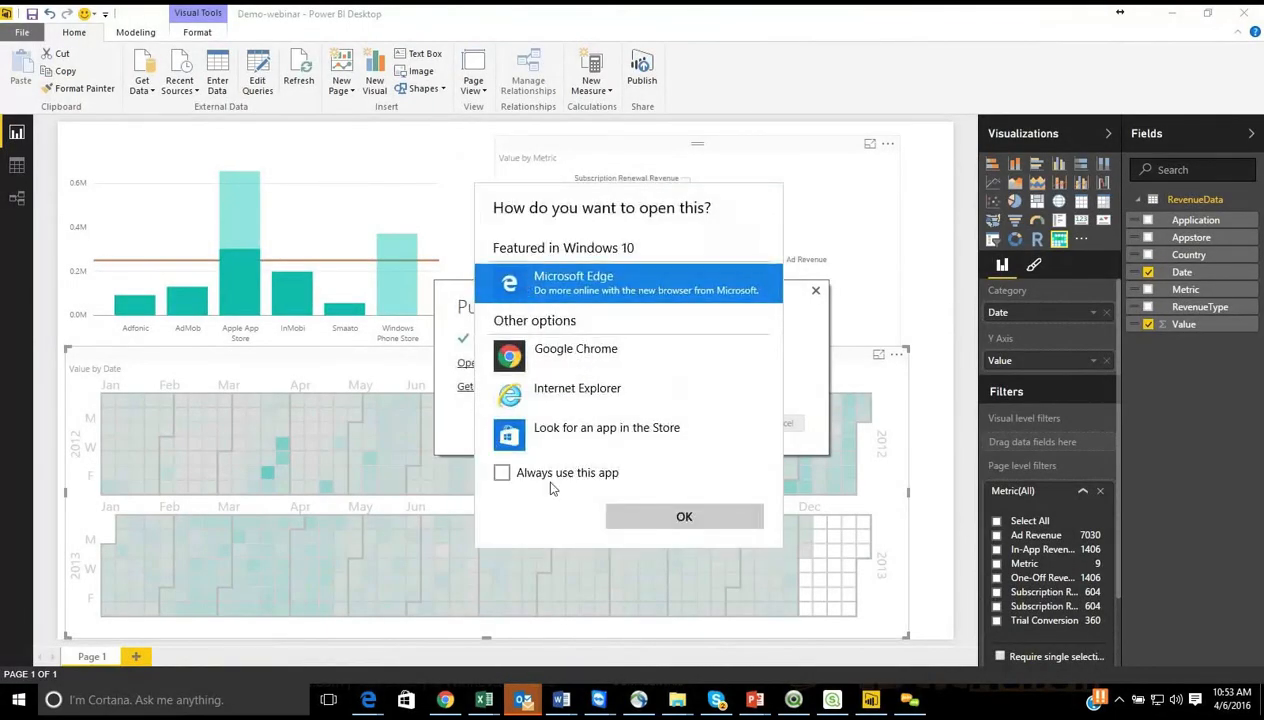
click(684, 516)
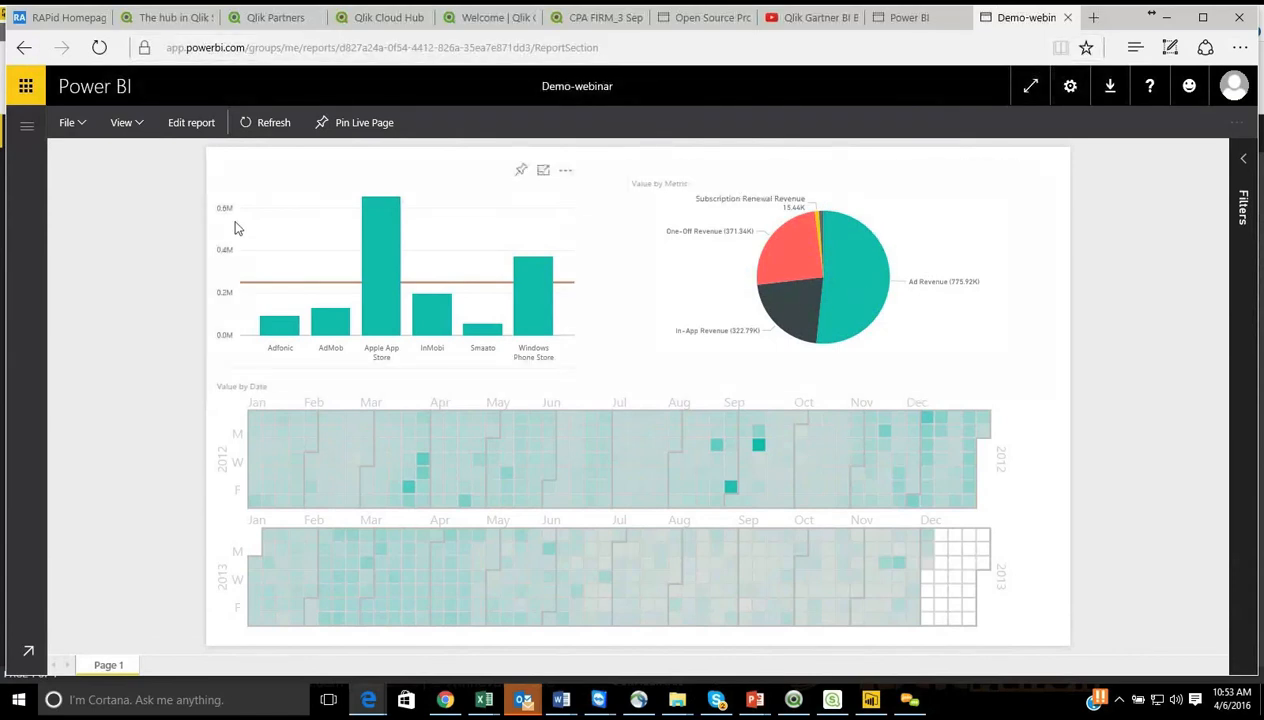
Step: Expand the page-level Metric filter in the online report, restrict it to Ad Revenue, and clear that selection again
click(1245, 160)
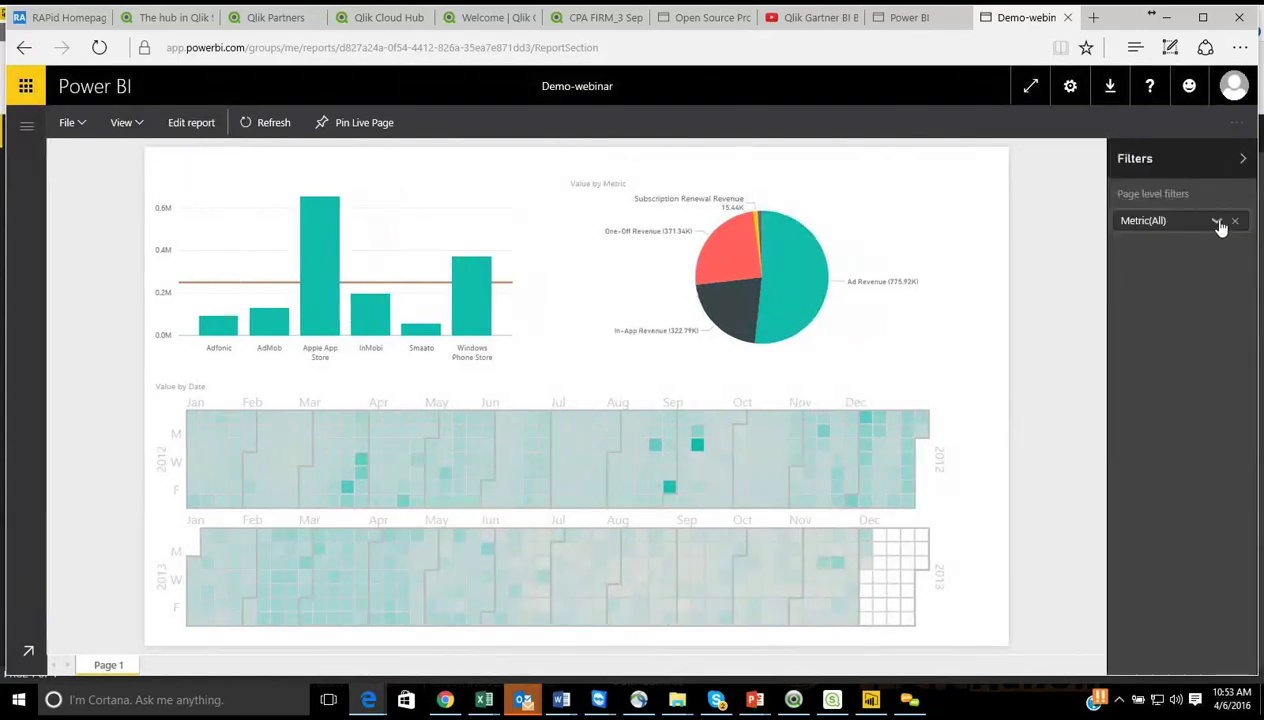
click(1217, 222)
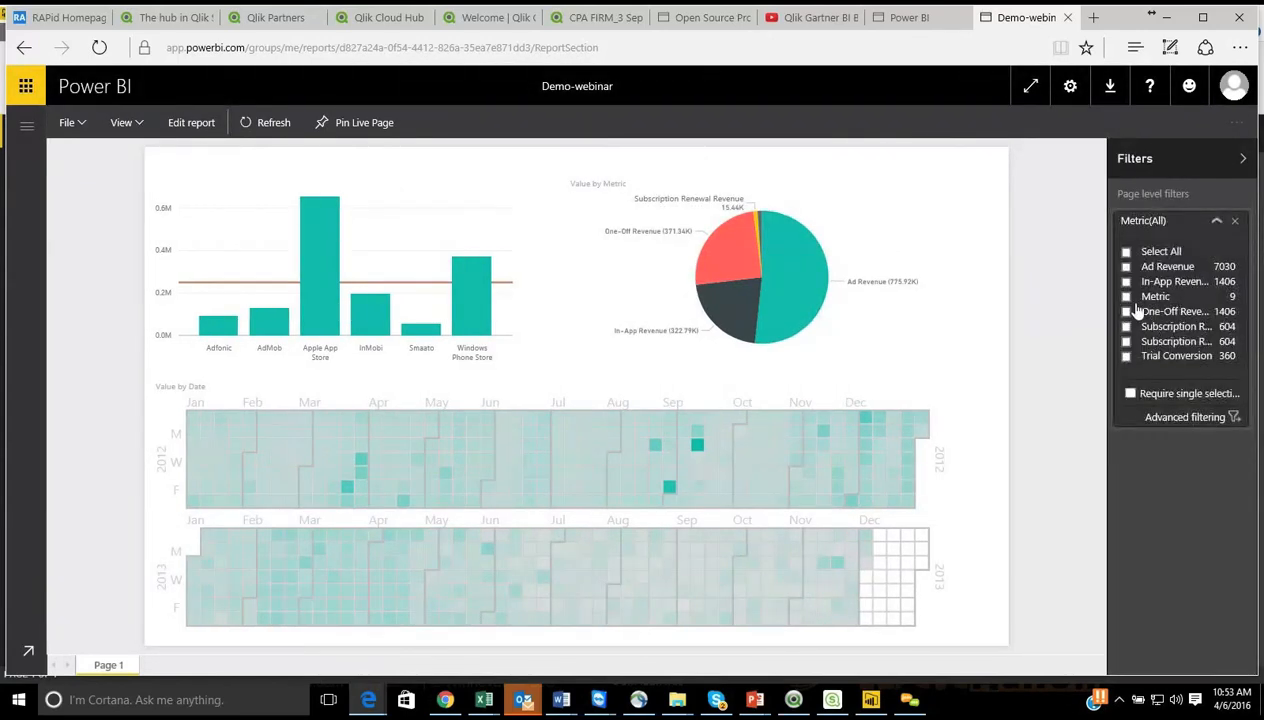
click(1126, 267)
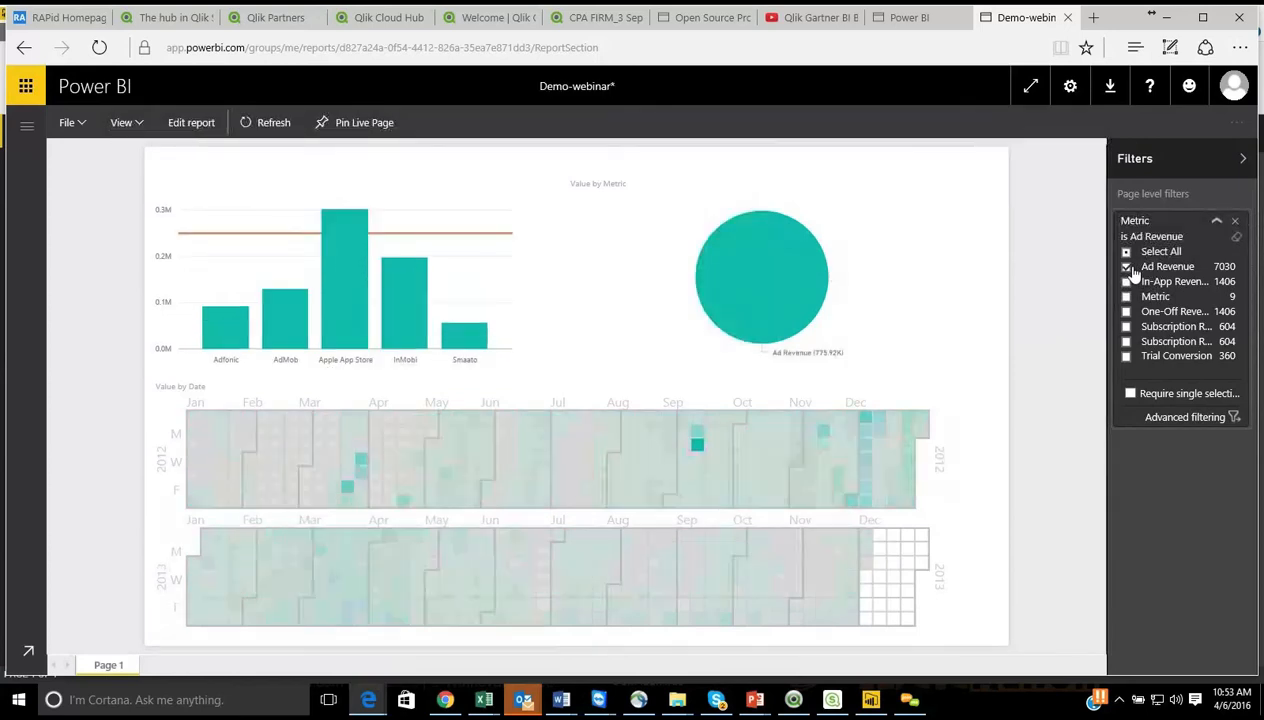
click(1128, 267)
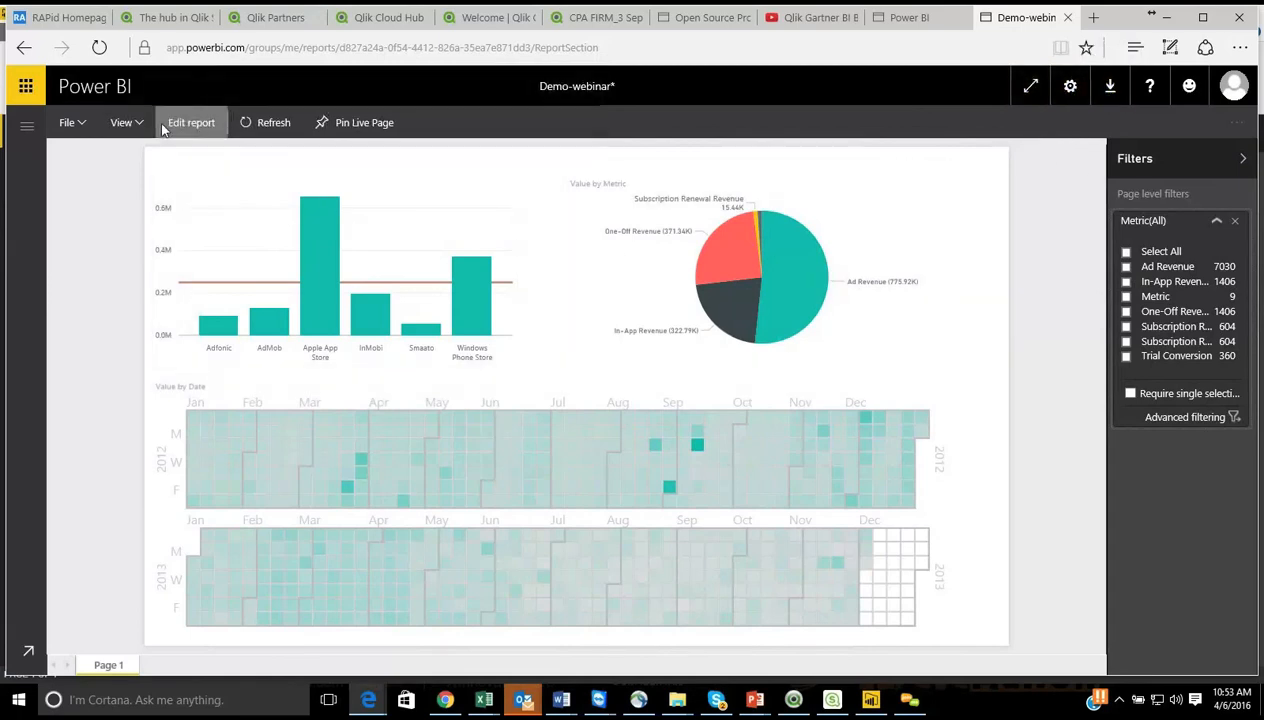
Step: Show the workspace navigation, expand My Workspace to its group creation option, and dismiss the collaboration tip
click(28, 128)
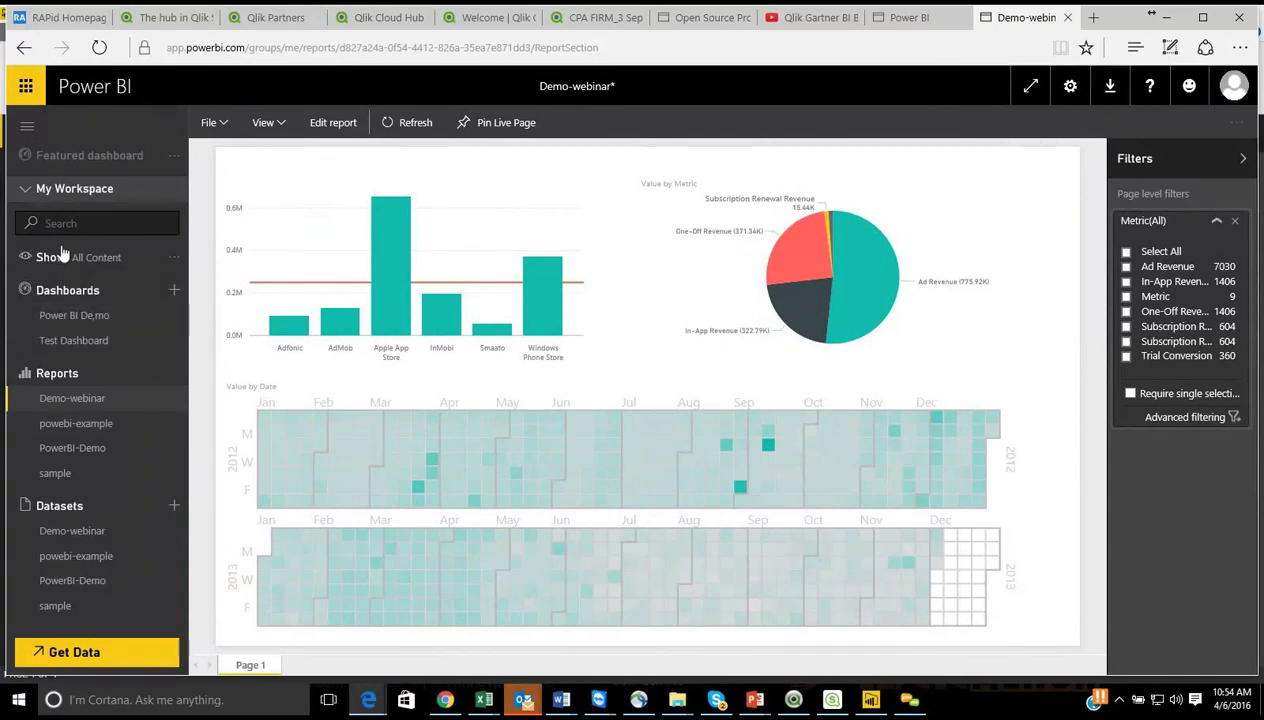
click(27, 191)
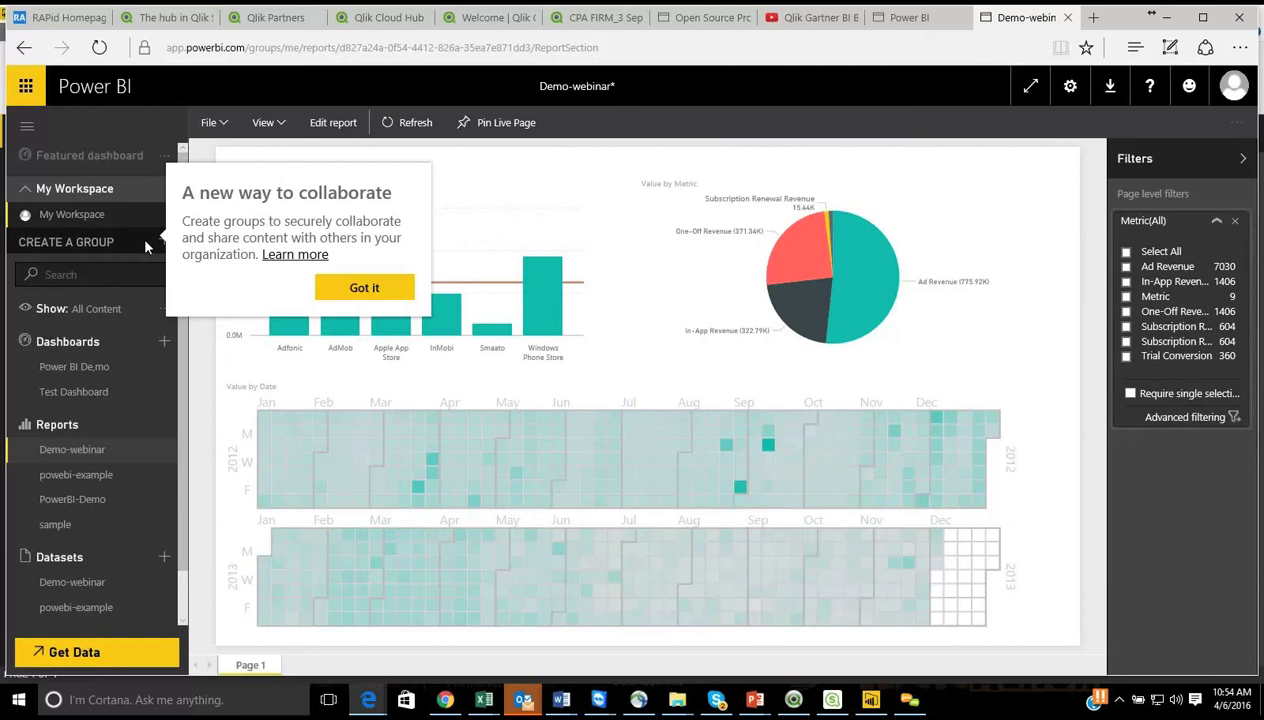
click(363, 288)
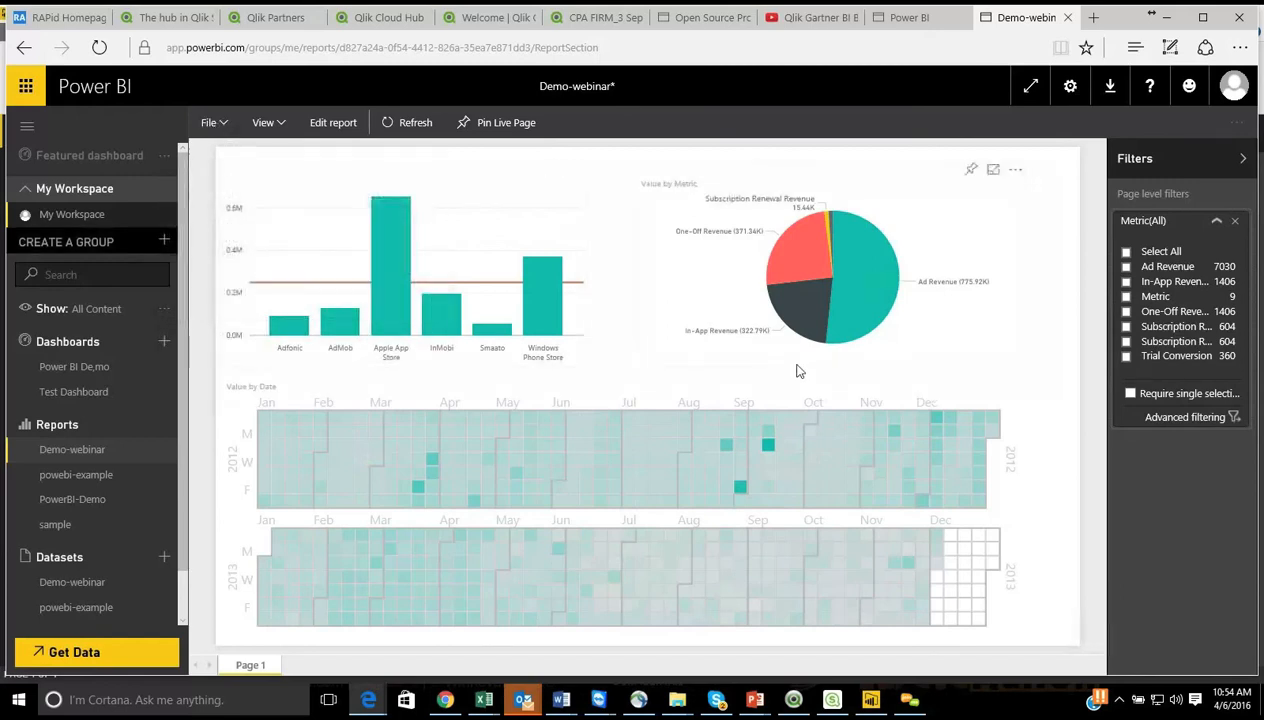